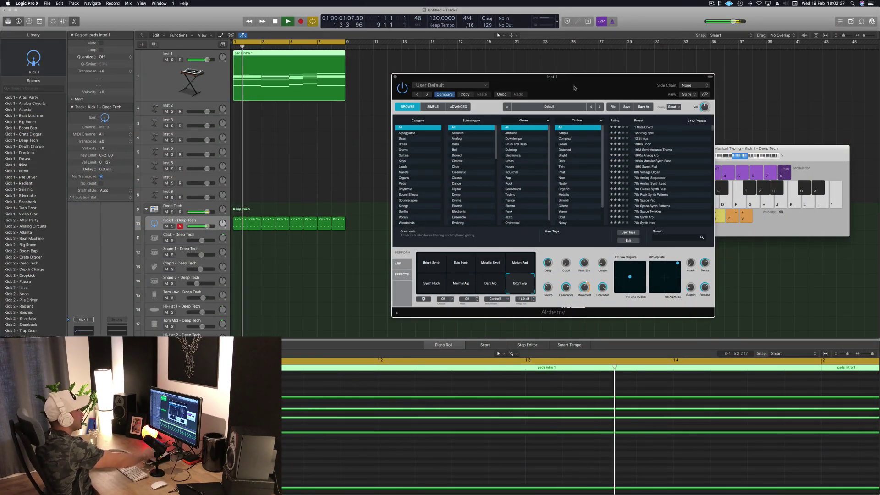
Adjust the Unison, Filter Env and Movement controls of the Inst 1 Bright Arp sound in Alchemy while the loop plays.
drag(682, 73, 782, 69)
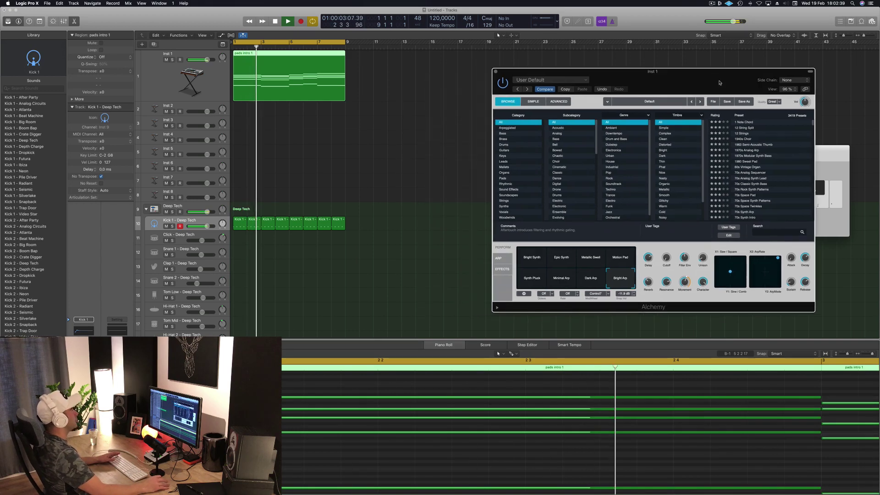
drag(650, 71, 597, 72)
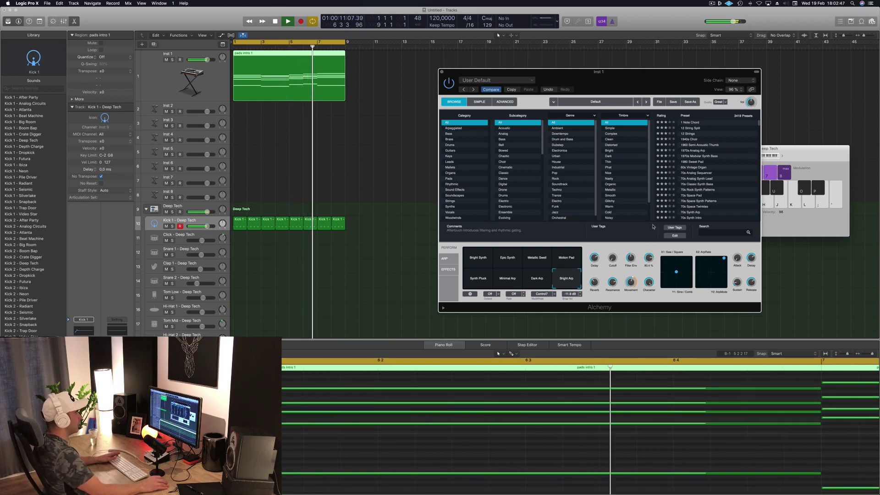
mouse_move(649, 263)
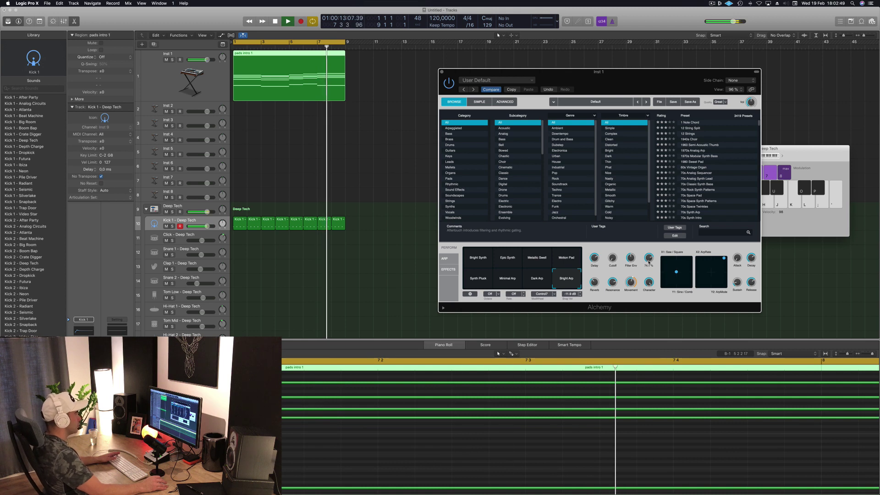
drag(631, 264, 637, 256)
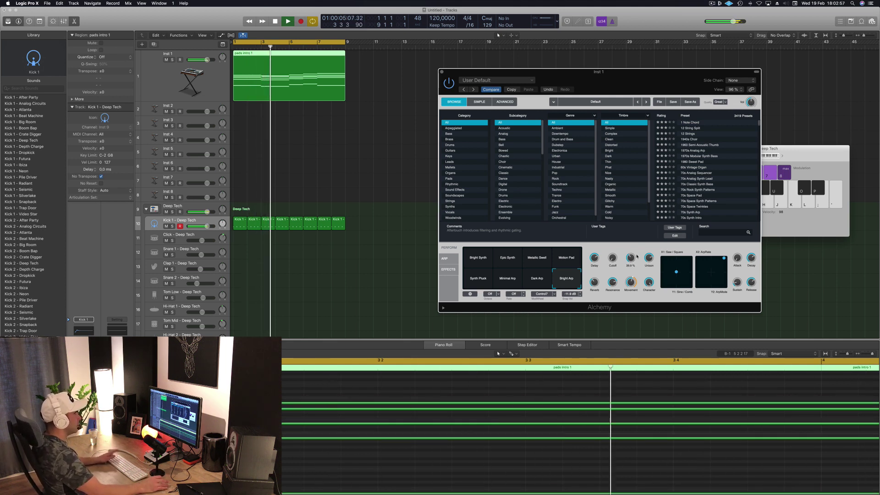
drag(631, 281, 626, 113)
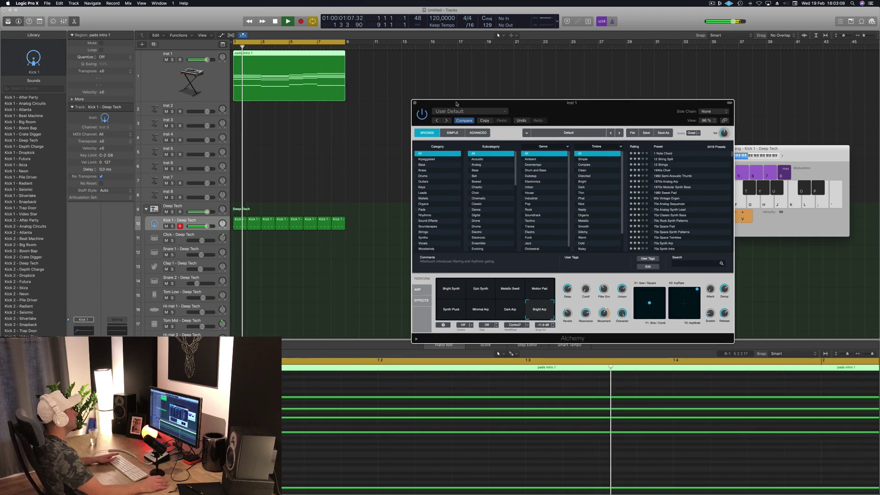
drag(456, 104, 476, 99)
Stop playback and copy the pads intro 1 region from Inst 1 to the Inst 2 track.
key(space)
click(276, 87)
drag(276, 87, 263, 116)
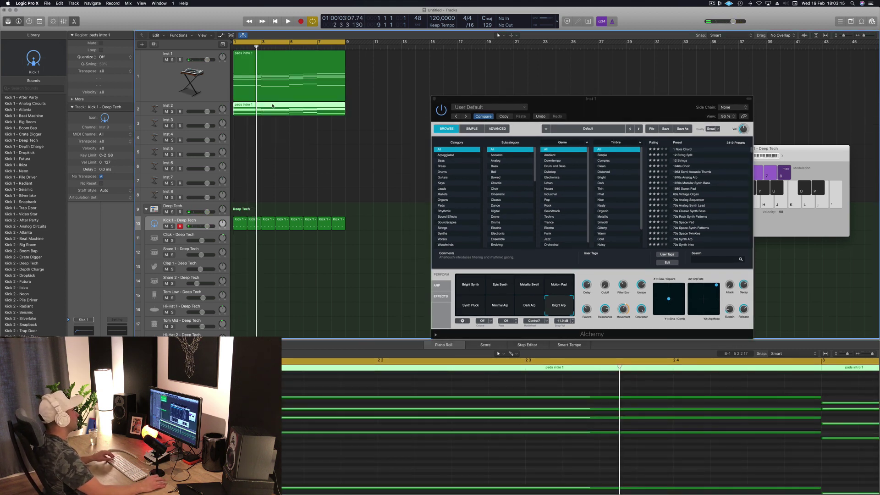
Delete all the upper chord notes from the Inst 2 region in the Piano Roll, keeping only the lowest line.
click(295, 210)
key(e)
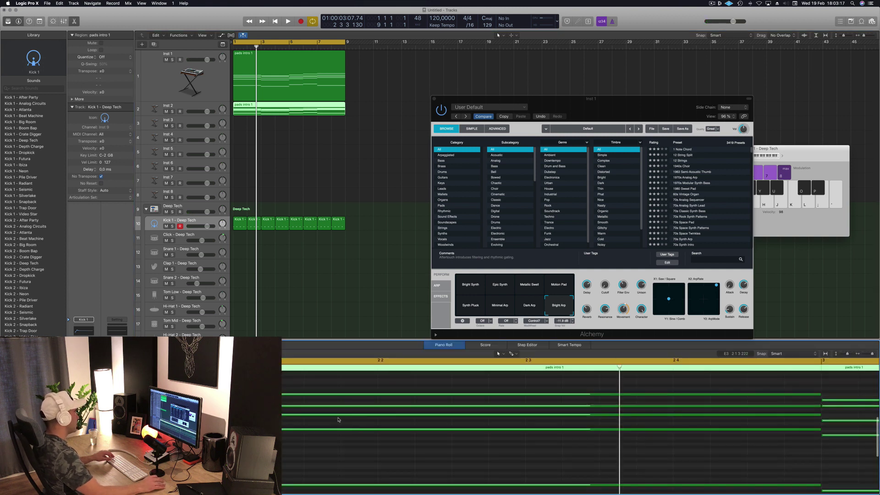
ctrl+alt+click(342, 464)
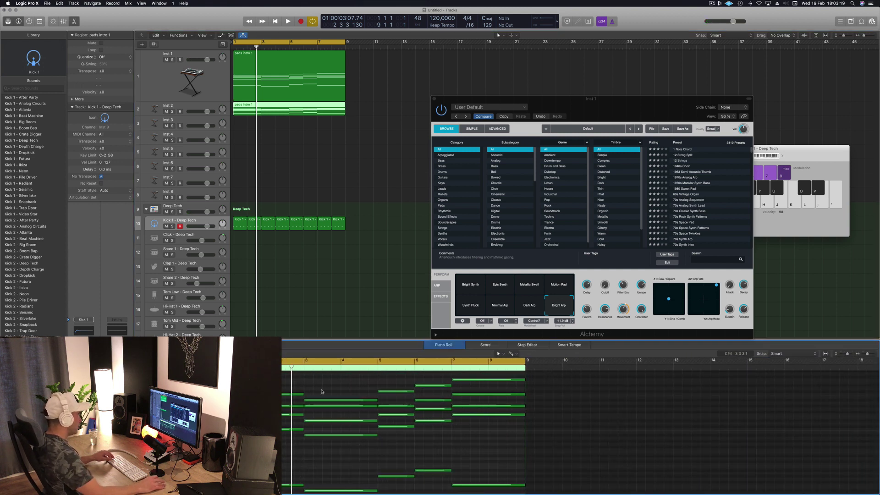
drag(294, 374, 504, 446)
key(Delete)
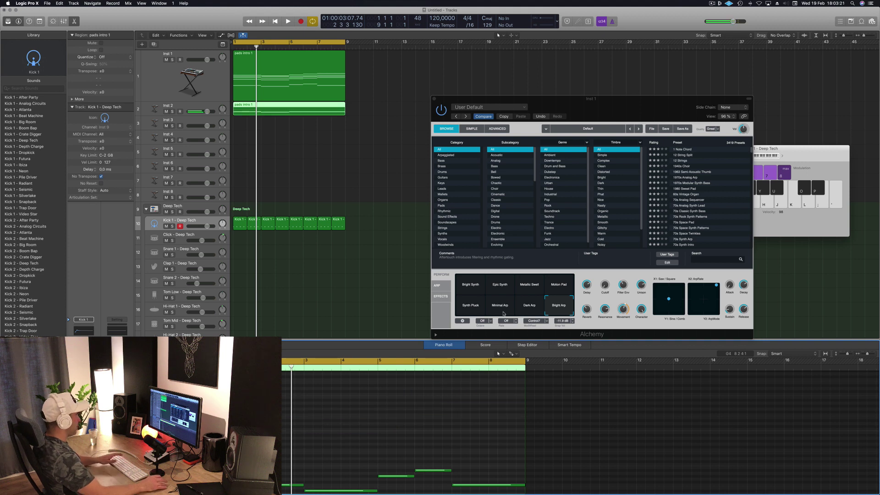
Open Alchemy for the Inst 2 track in place of the Inst 1 window and select the Motion Pad snapshot.
click(201, 106)
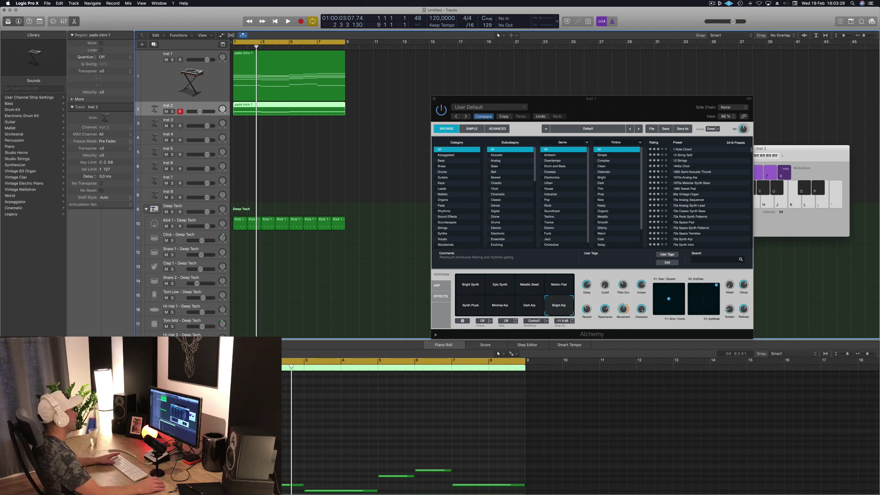
drag(620, 106, 553, 71)
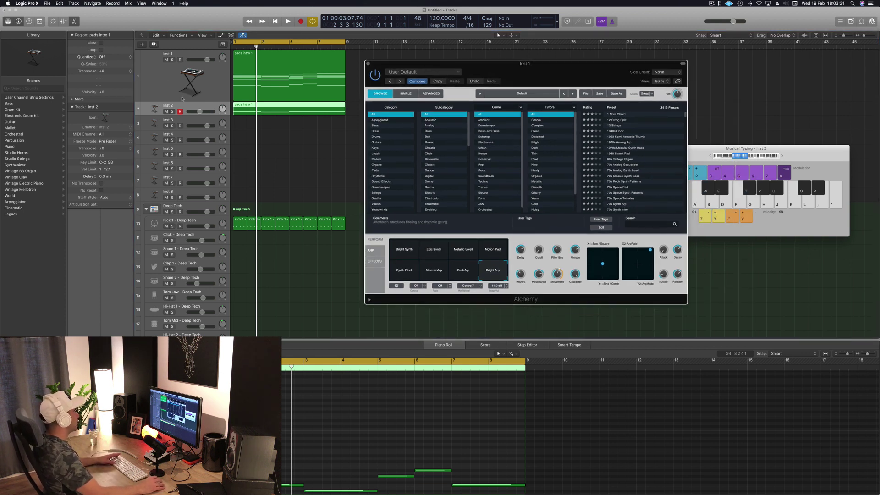
click(202, 106)
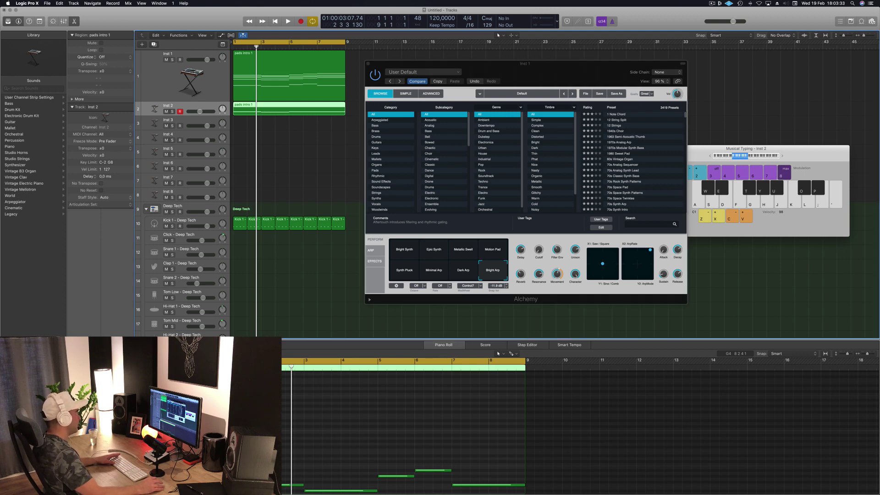
click(368, 63)
drag(181, 23, 585, 65)
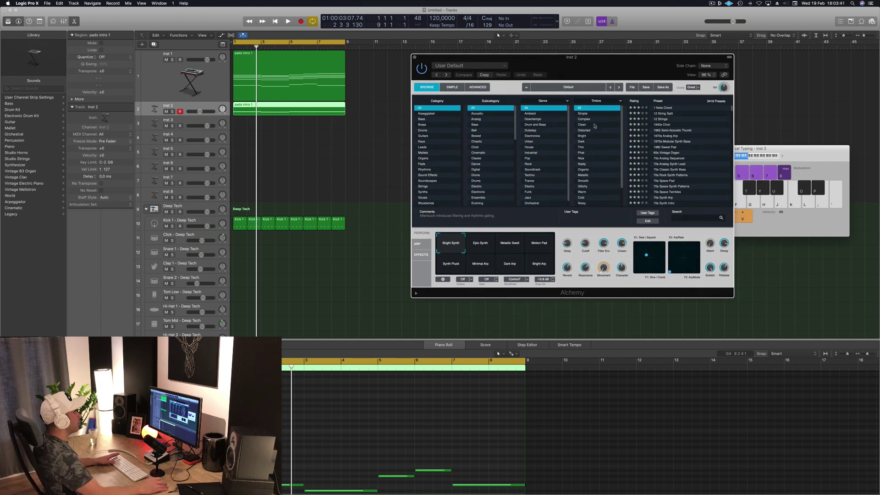
drag(633, 77, 605, 74)
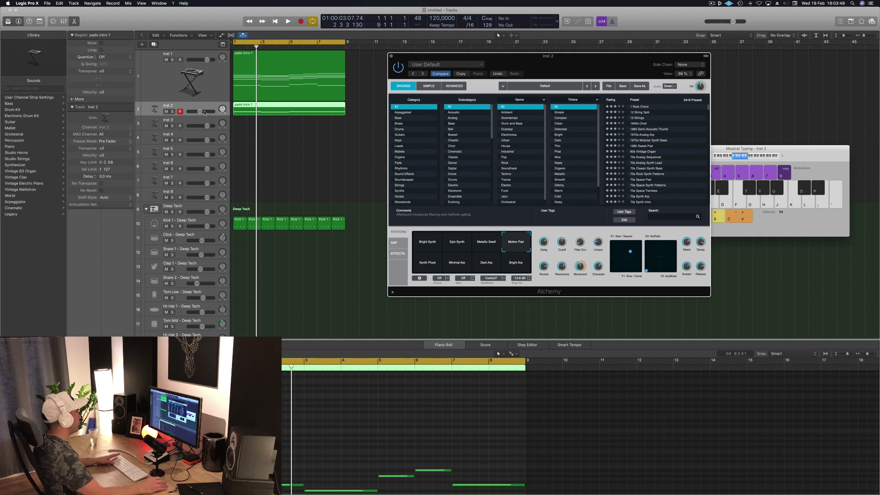
Lower the Inst 2 track's volume while listening to the loop.
key(space)
drag(200, 112, 199, 111)
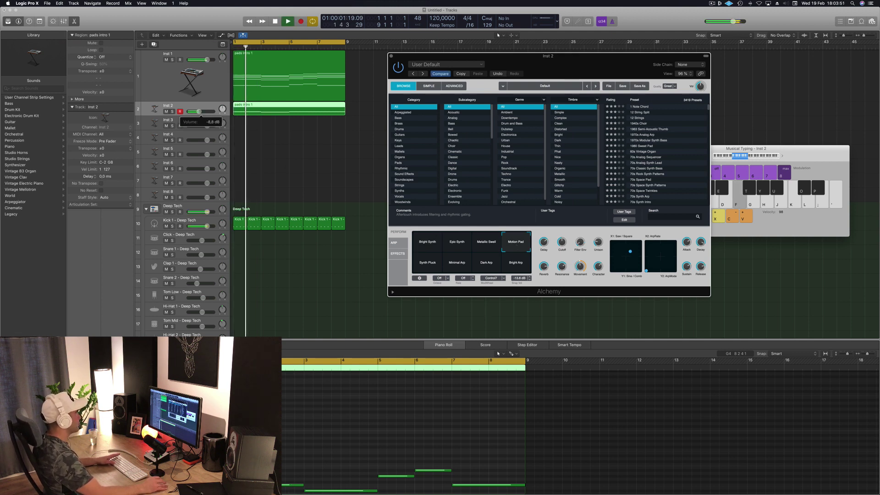
key(space)
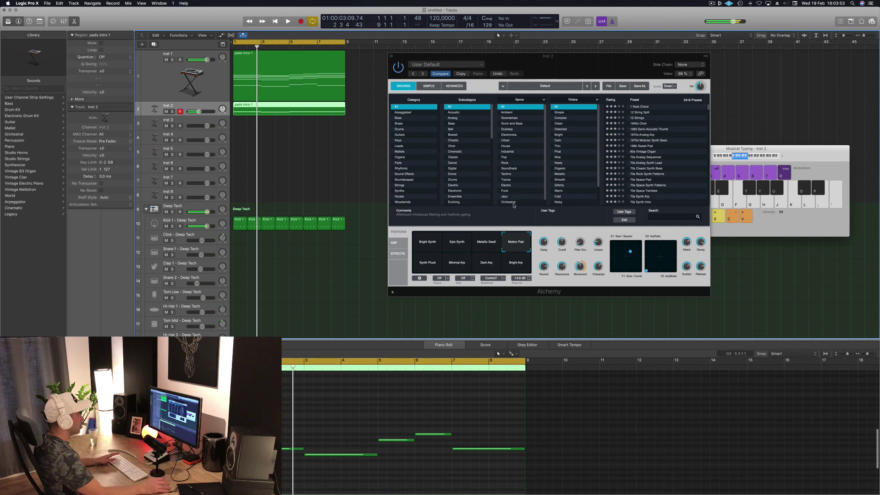
Filter the Alchemy presets to the Classic subcategory of Bass, load Agile Synth Bass and play the loop.
click(401, 119)
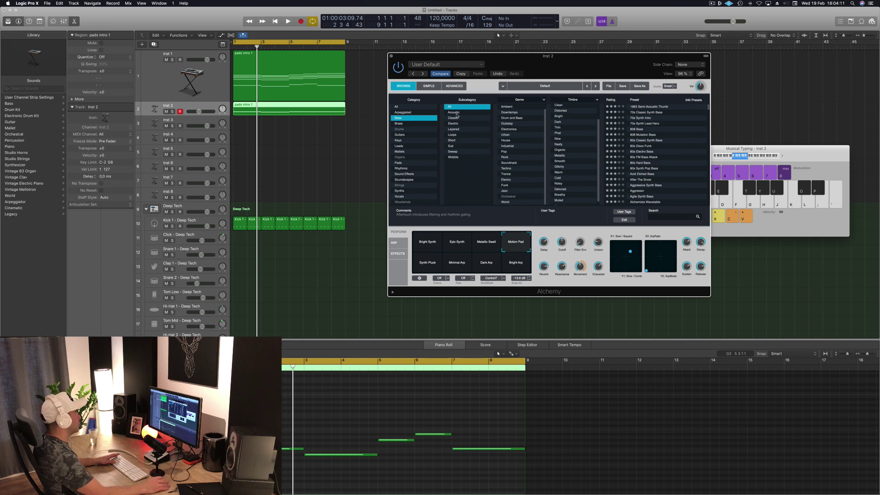
click(640, 152)
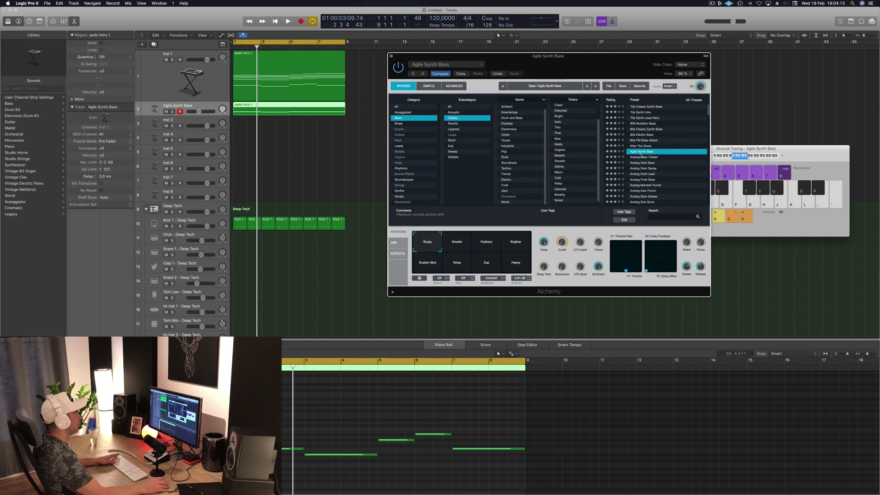
key(Return)
key(space)
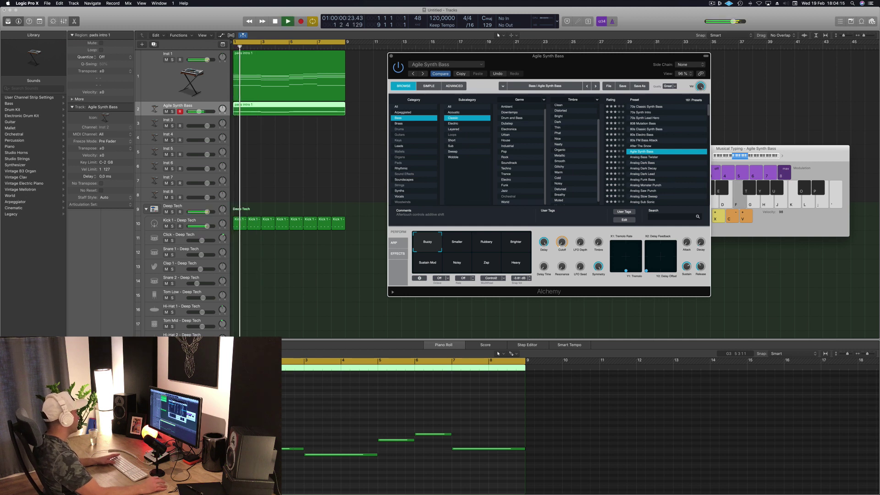
Transpose all the notes of the bass region up one octave and listen to the result.
key(space)
drag(282, 404, 462, 477)
key(alt+shift+Up)
key(Return)
key(space)
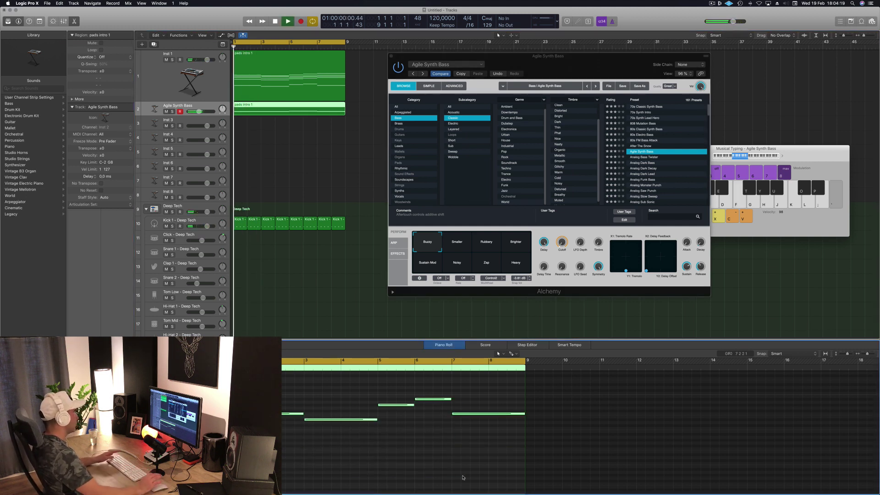
key(alt+Down)
key(Return)
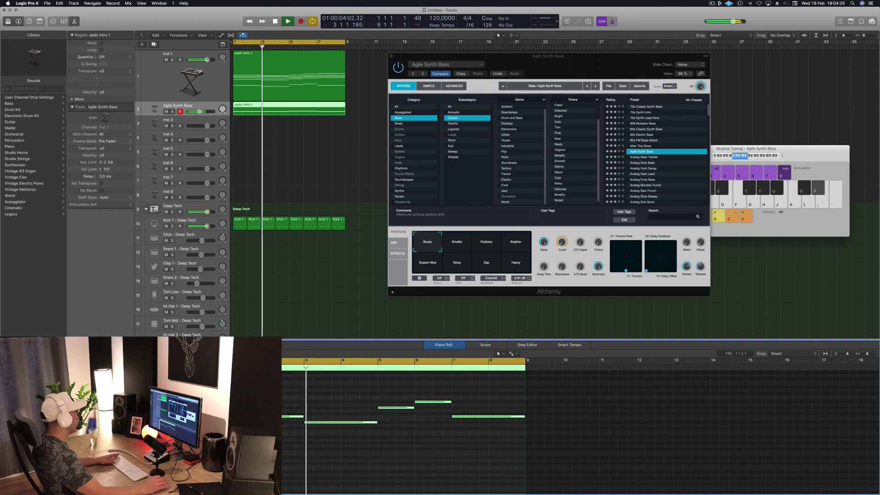
key(space)
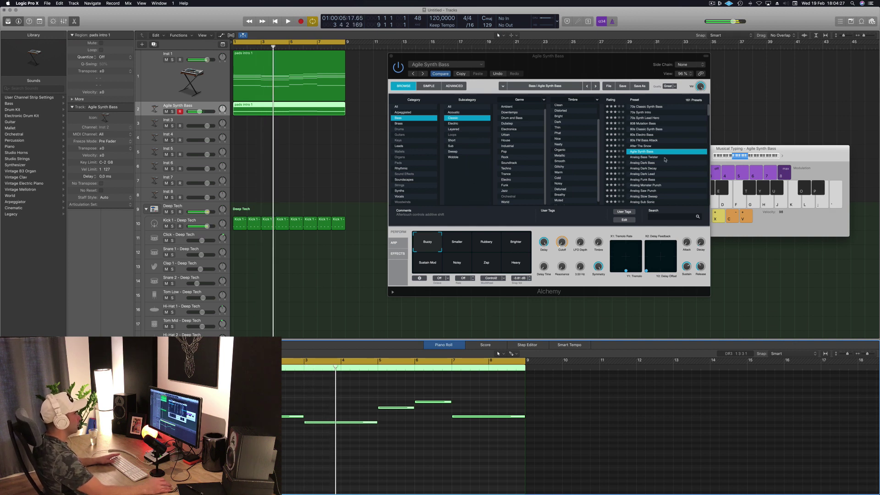
Audition the Analog Bass Twister preset and load Analog Dark Bass in its place.
click(650, 157)
key(space)
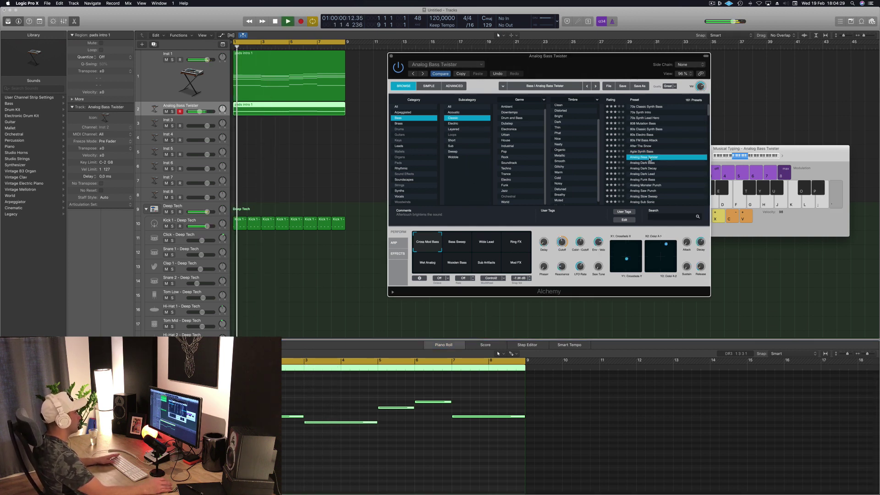
key(space)
click(650, 163)
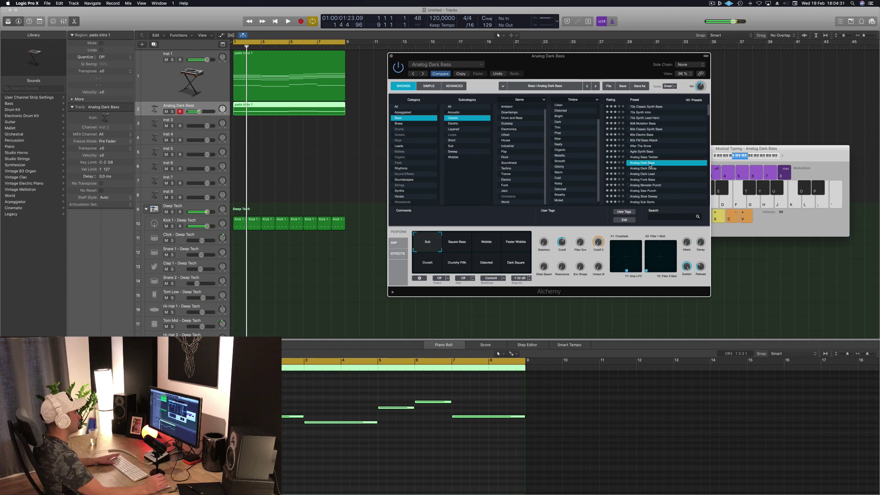
key(space)
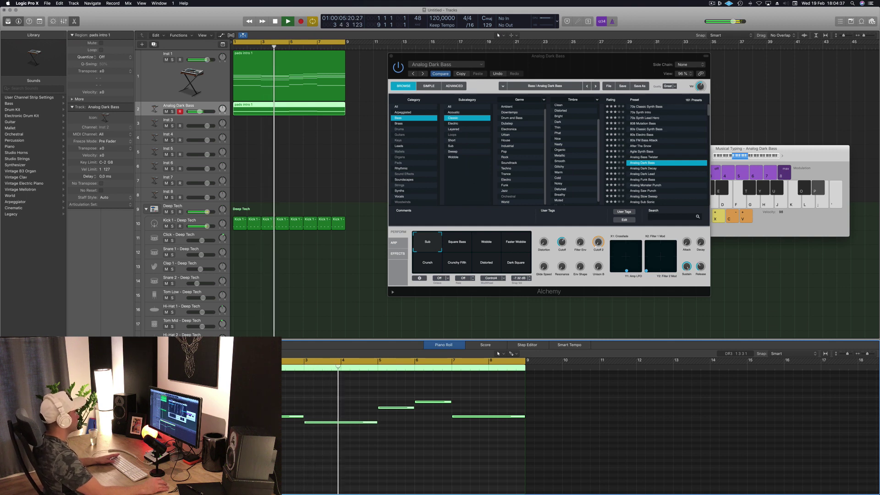
Audition the Square Bass, Wobble and Faster Wobble snapshots of the Analog Dark Bass preset.
mouse_move(573, 69)
mouse_down()
mouse_move(615, 79)
mouse_move(581, 82)
mouse_up()
key(Return)
click(467, 257)
click(493, 255)
click(518, 258)
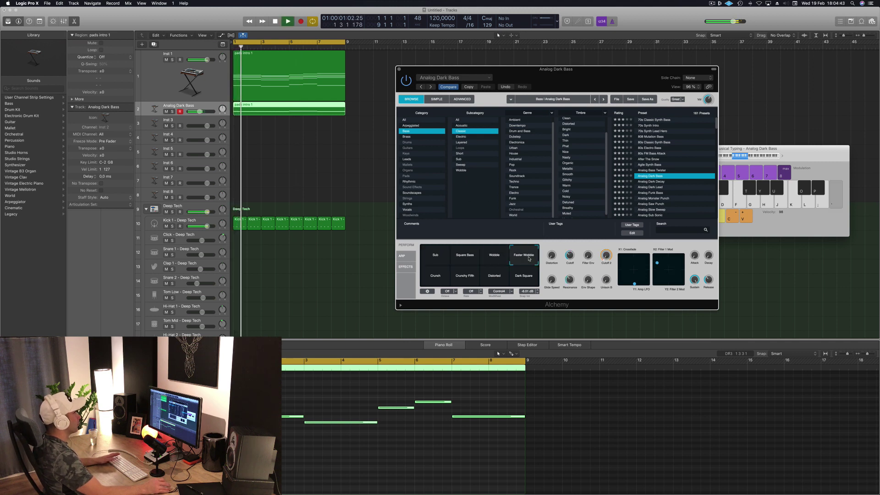
Compare the Crunch and Dark Square snapshots with the loop, keep Crunch and close the Alchemy window.
key(Return)
click(436, 278)
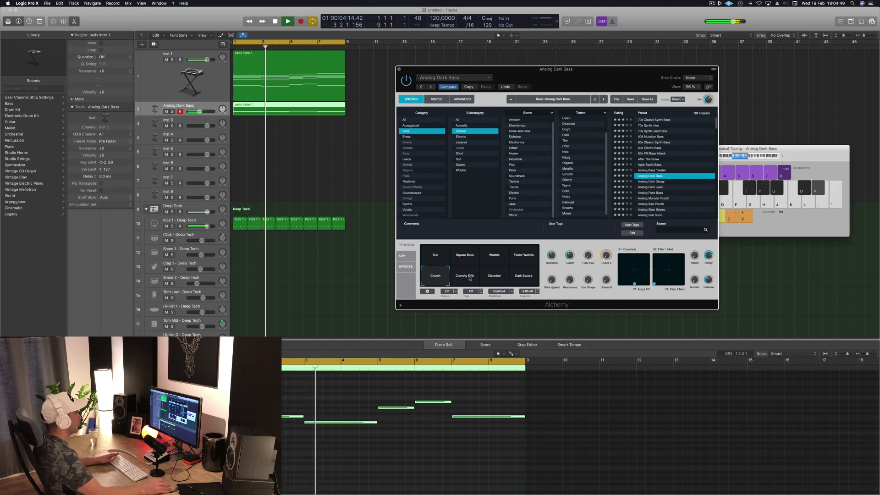
key(space)
click(514, 280)
key(space)
click(434, 278)
key(space)
key(space)
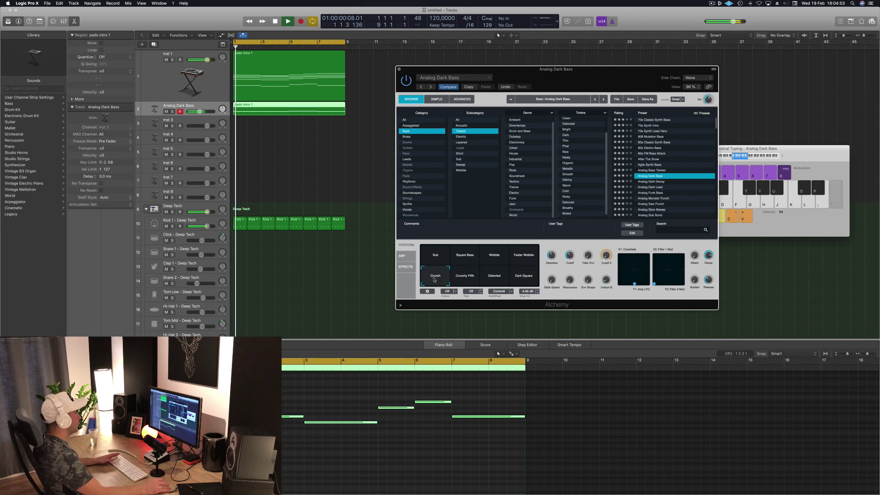
drag(610, 75, 628, 83)
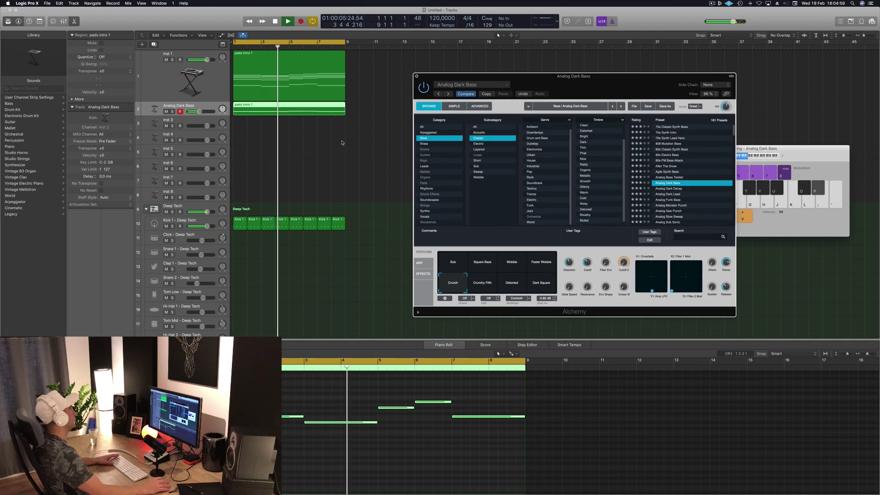
click(417, 77)
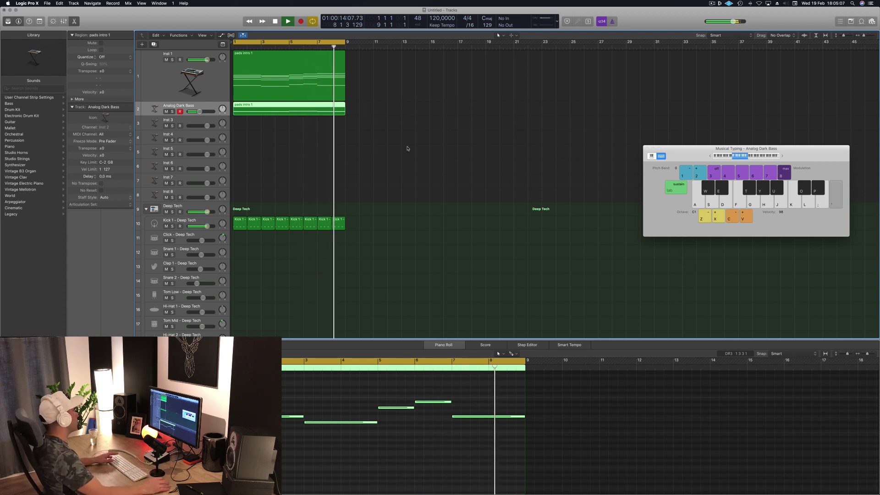
Copy the full pads intro 1 chord region from Inst 1 to the Inst 3 track.
click(374, 123)
click(289, 108)
drag(294, 73, 289, 130)
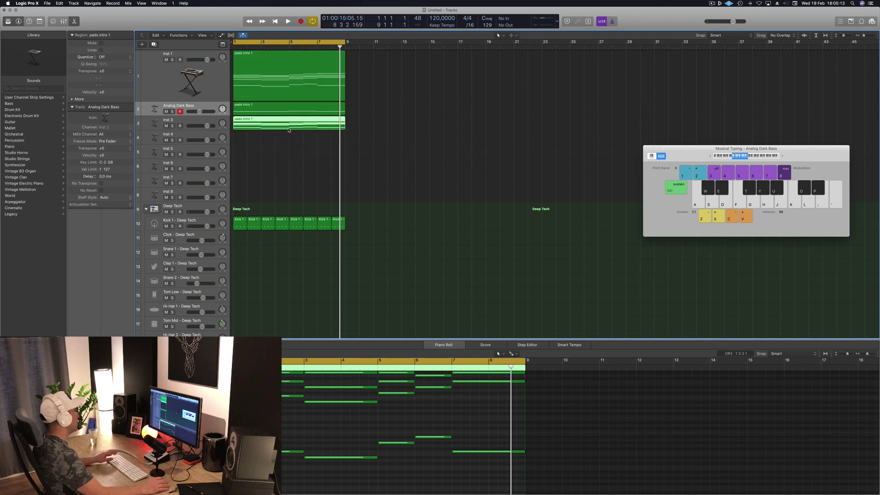
Open Alchemy for the Inst 3 track and select the Motion Pad snapshot.
click(193, 122)
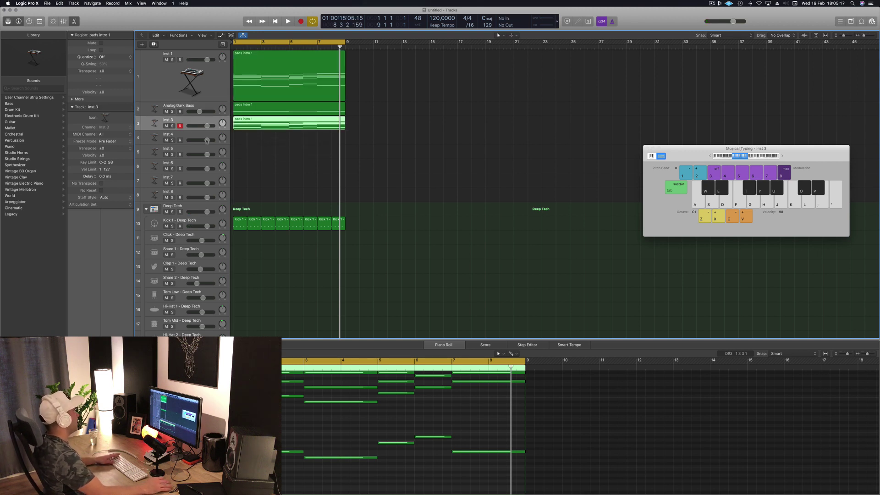
key(v)
drag(222, 21, 481, 139)
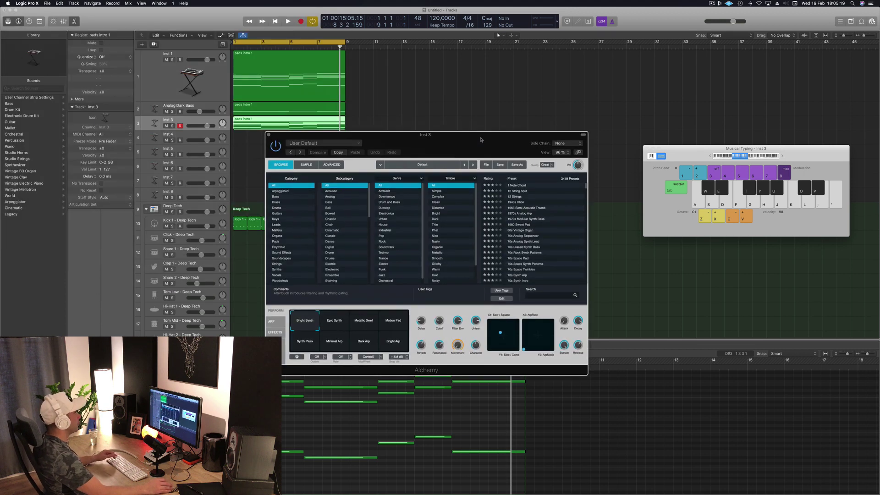
click(393, 321)
drag(378, 135, 498, 109)
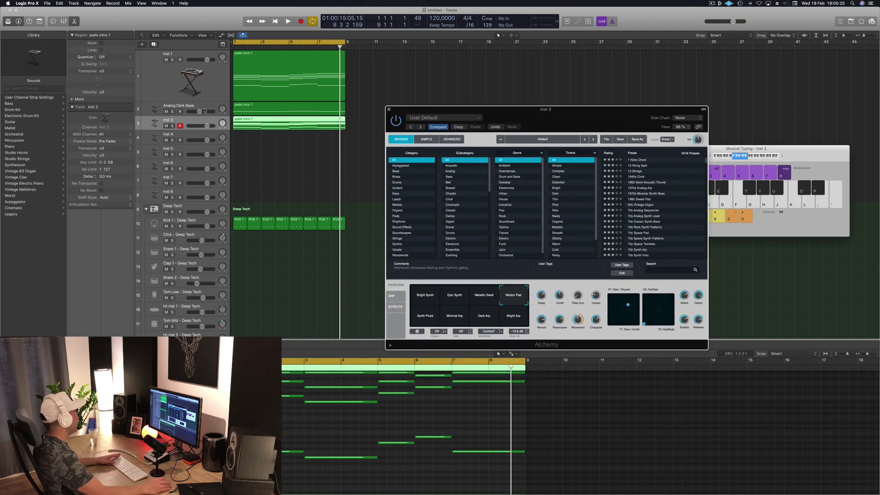
Play the loop and lower the Inst 3 track volume to about -13.2 dB.
click(208, 128)
key(space)
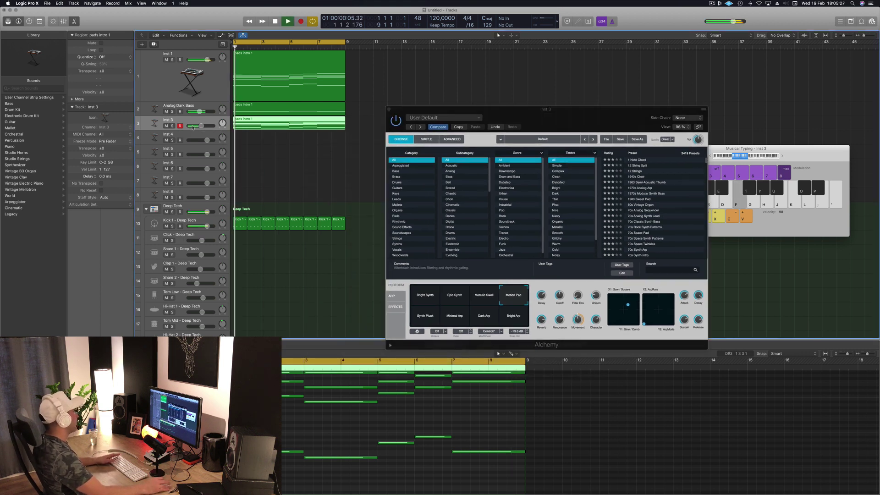
drag(201, 126, 197, 125)
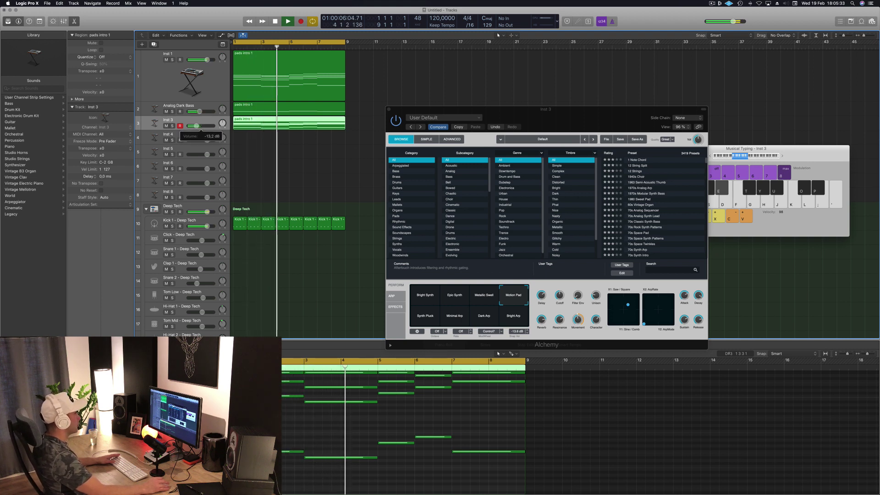
Adjust the Cutoff of the Motion Pad sound and try its Filter Env control while the loop plays.
click(560, 302)
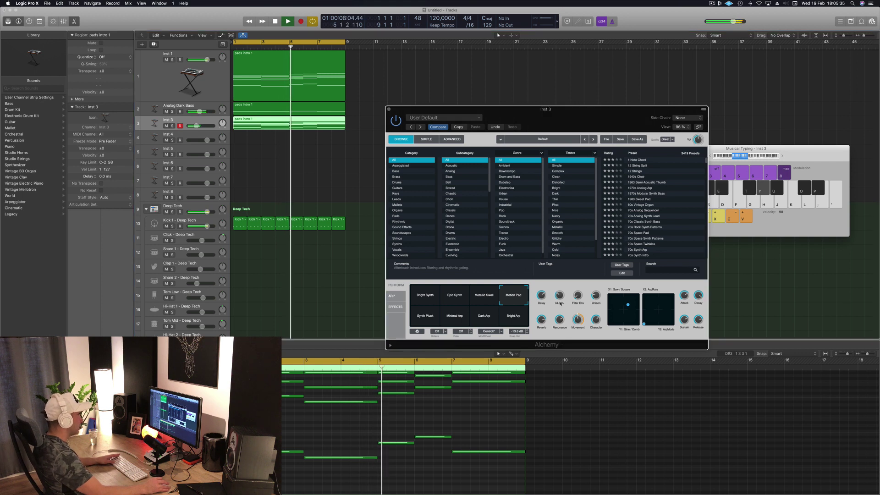
mouse_move(576, 285)
key(f)
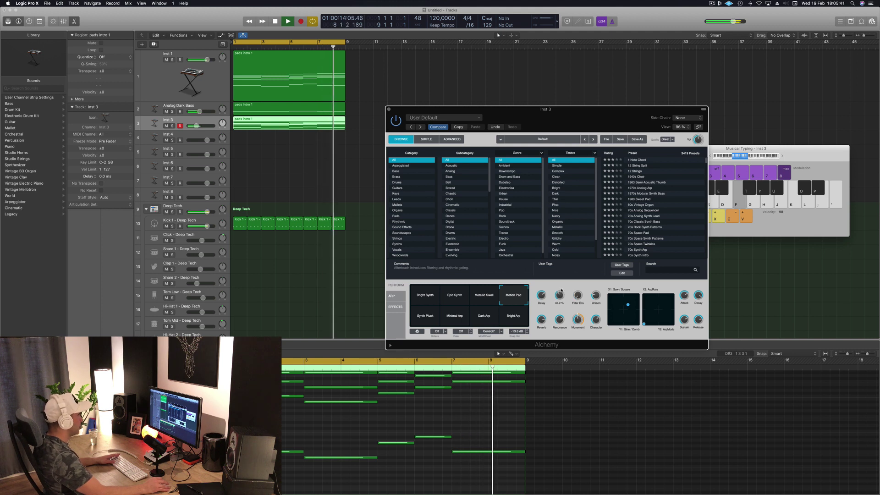
drag(561, 290, 560, 294)
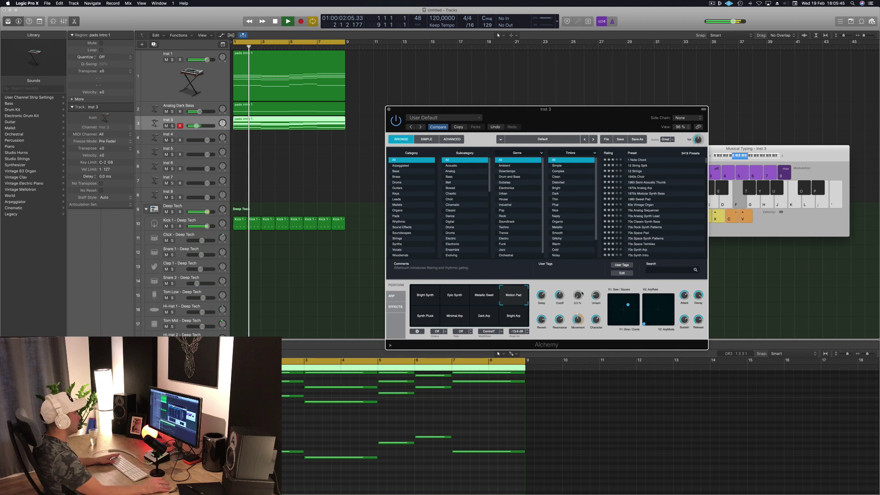
scroll(594, 297, down, 5)
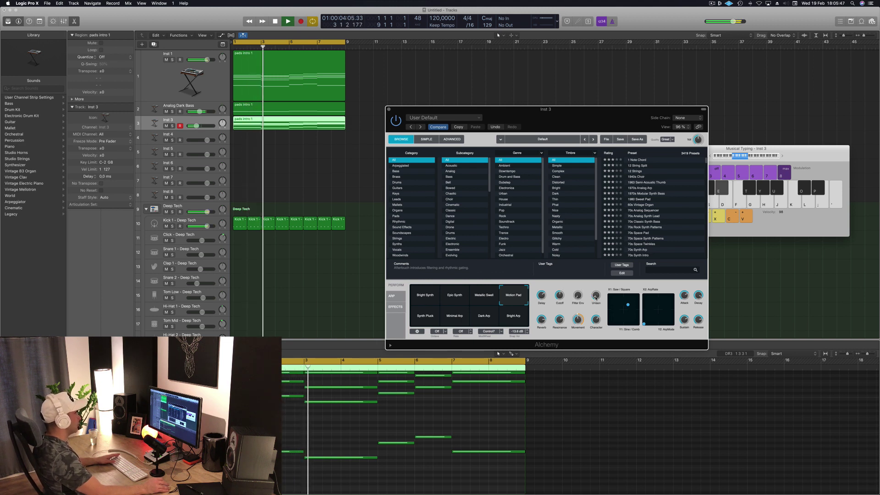
Raise the Unison amount of the Motion Pad sound and fine-tune its Cutoff against the loop.
mouse_move(561, 303)
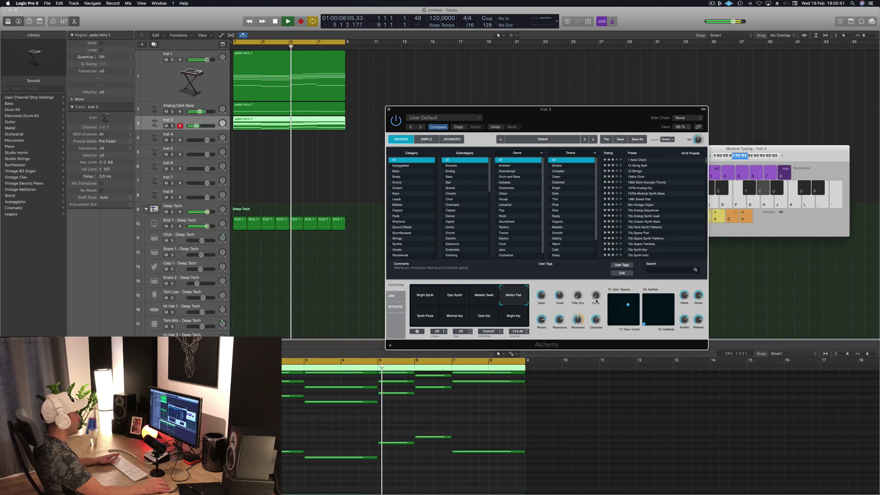
scroll(595, 296, down, 2)
drag(595, 296, 605, 243)
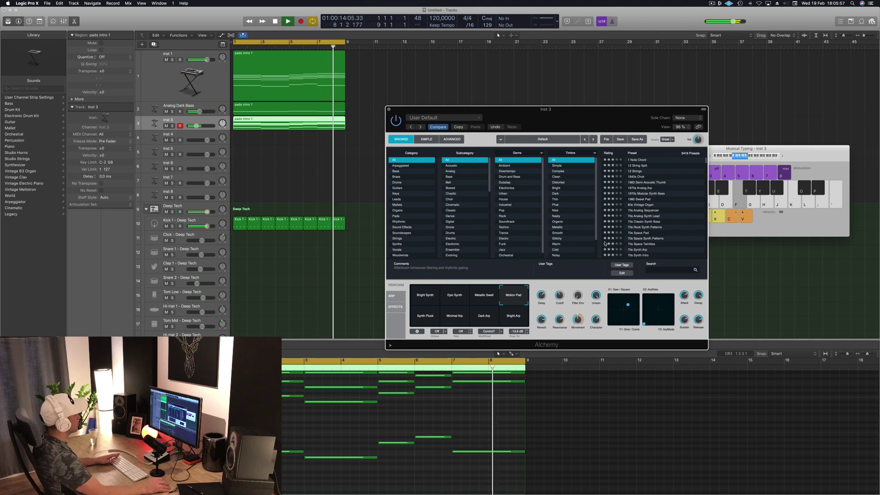
mouse_move(559, 294)
drag(559, 295, 559, 294)
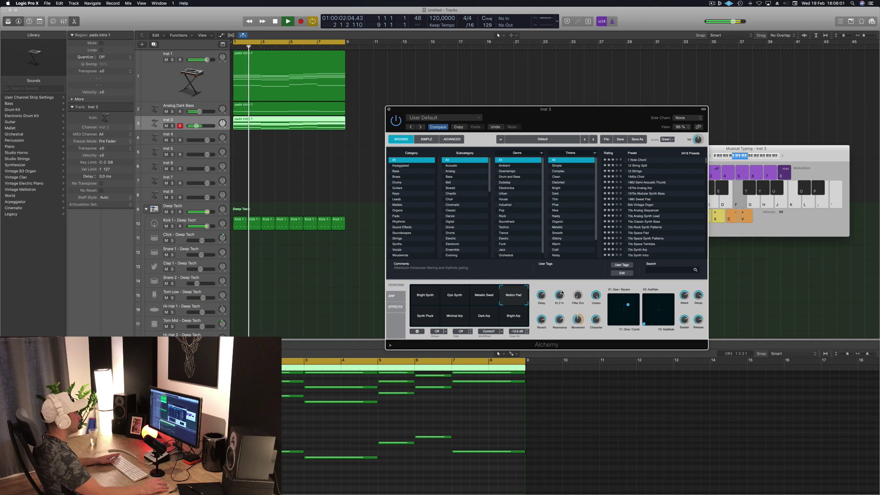
drag(561, 293, 561, 296)
mouse_move(541, 295)
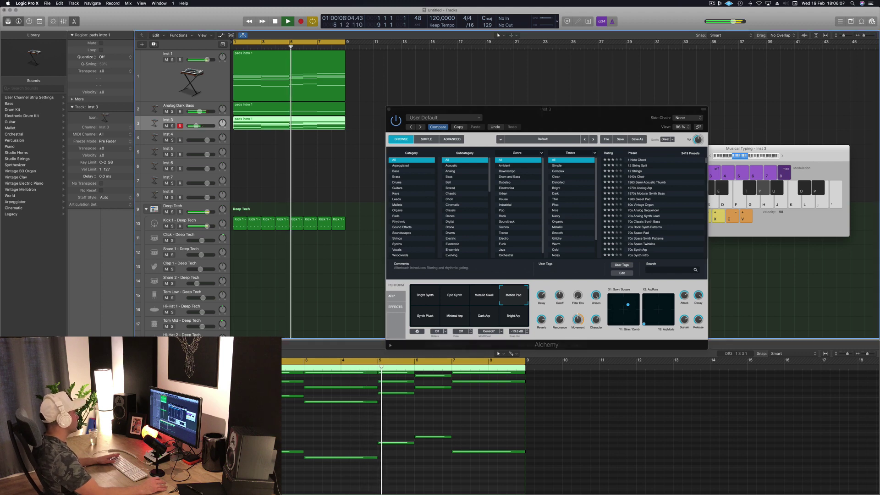
Set the Motion Pad's Movement to about 49 % and close the Alchemy window.
drag(581, 117, 612, 81)
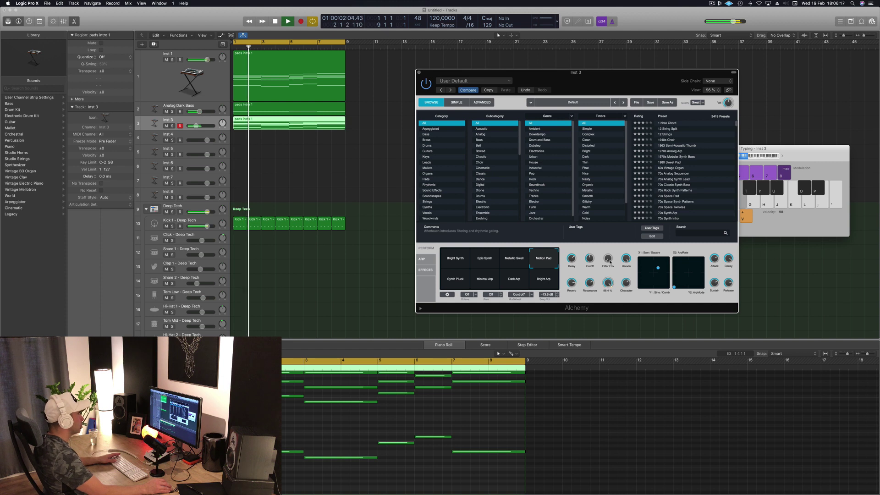
drag(609, 263, 608, 284)
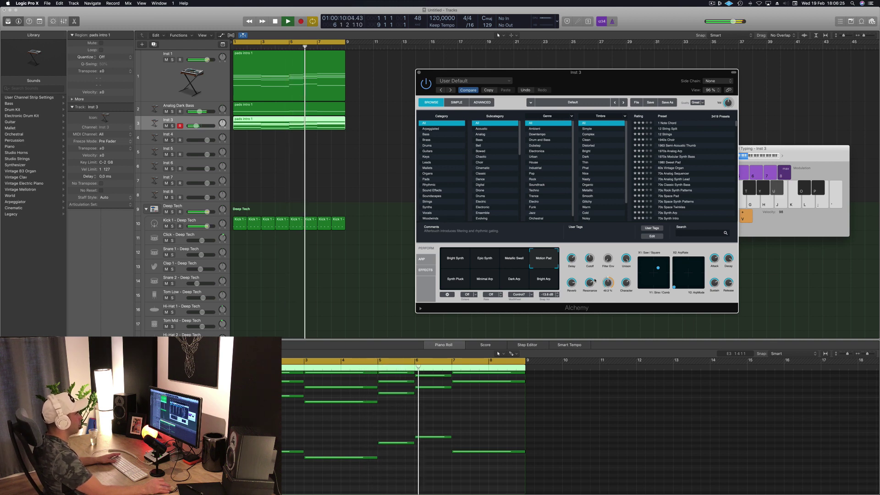
drag(616, 87, 590, 89)
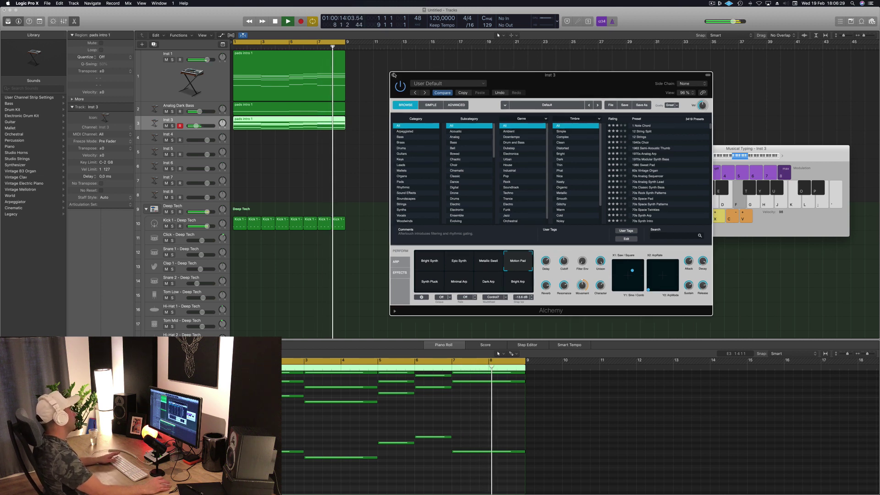
click(392, 75)
click(357, 110)
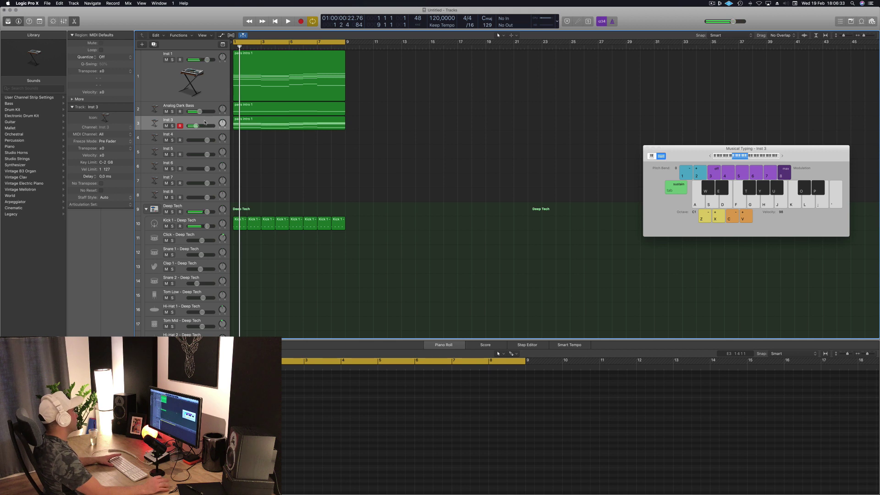
Copy the single-note bass region pads intro 1 from Analog Dark Bass to the Inst 4 track.
click(205, 122)
click(336, 138)
drag(263, 120, 258, 137)
Shorten the two-bar notes in the Inst 4 region to one bar each.
click(317, 421)
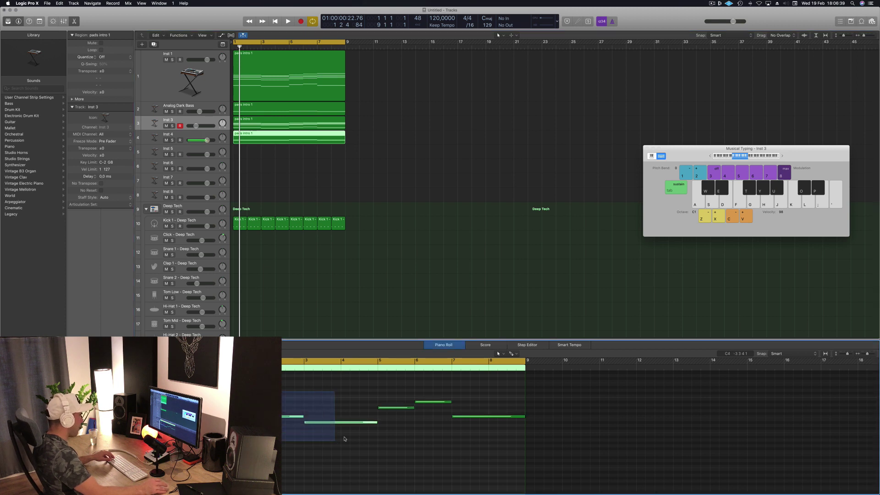
drag(361, 422, 339, 425)
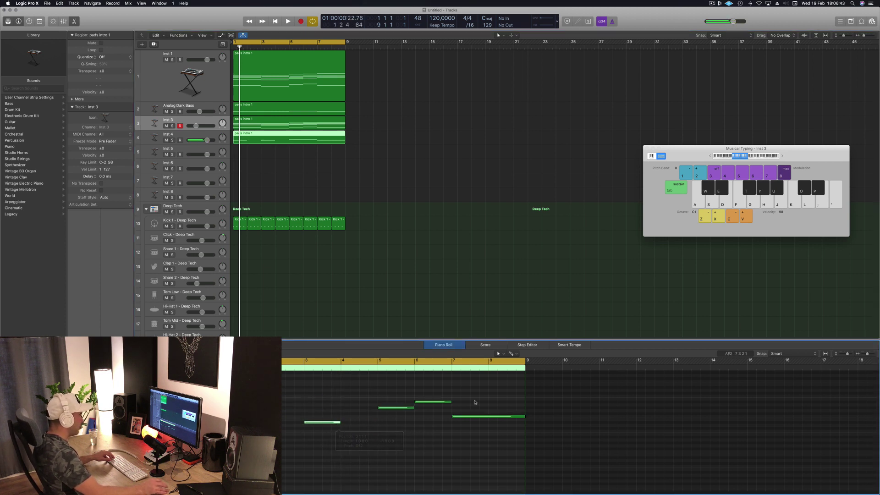
drag(515, 417, 487, 418)
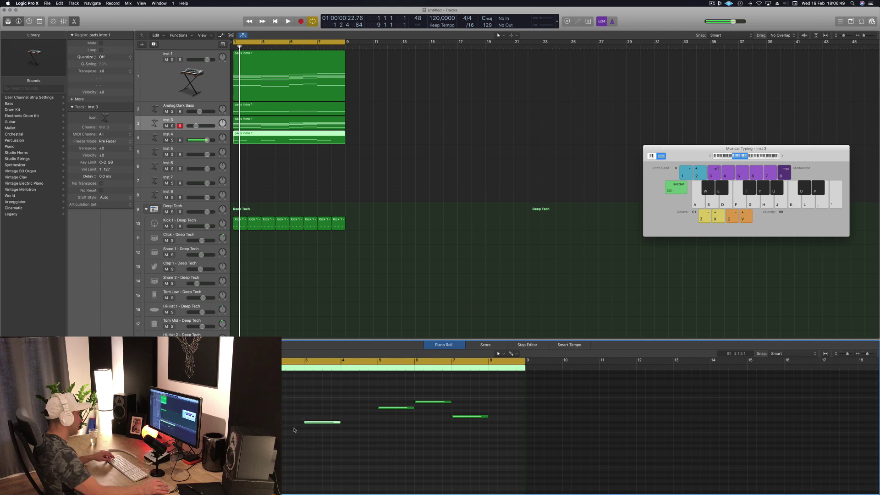
Copy the shortened notes into the empty bars and turn the line into three evenly spaced short notes per bar.
drag(322, 421, 301, 419)
drag(468, 418, 505, 417)
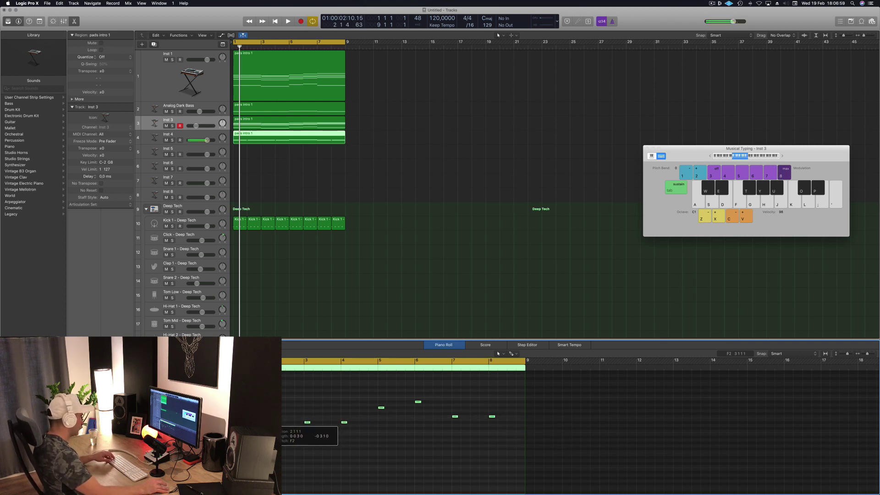
key(cmd+Right)
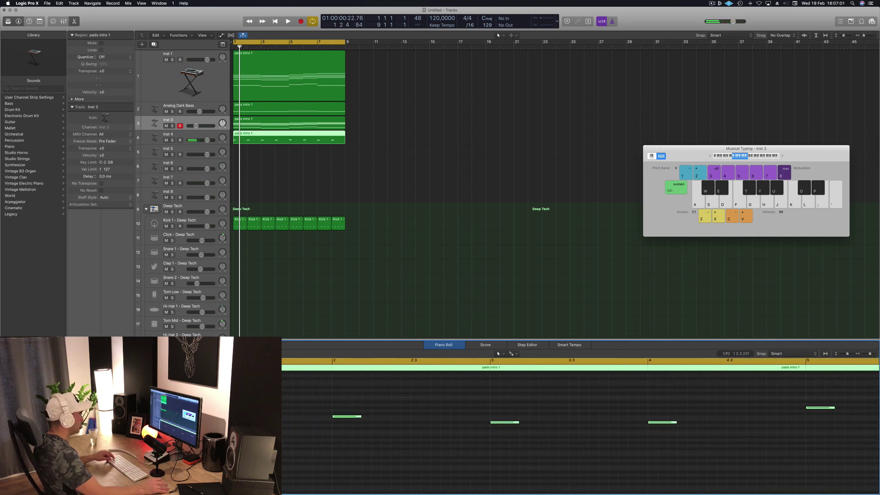
drag(360, 416, 402, 418)
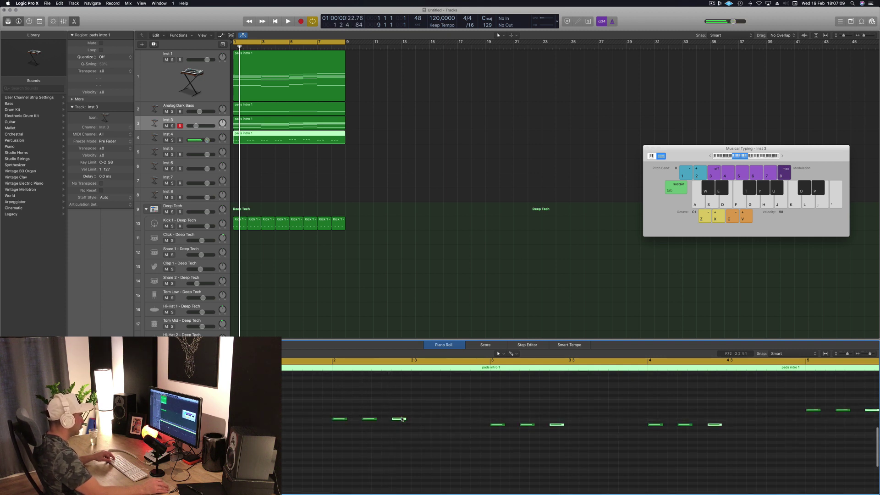
Open Alchemy for the Inst 4 track and load the 70s Classic Synth Bass preset from the Bass category.
click(189, 134)
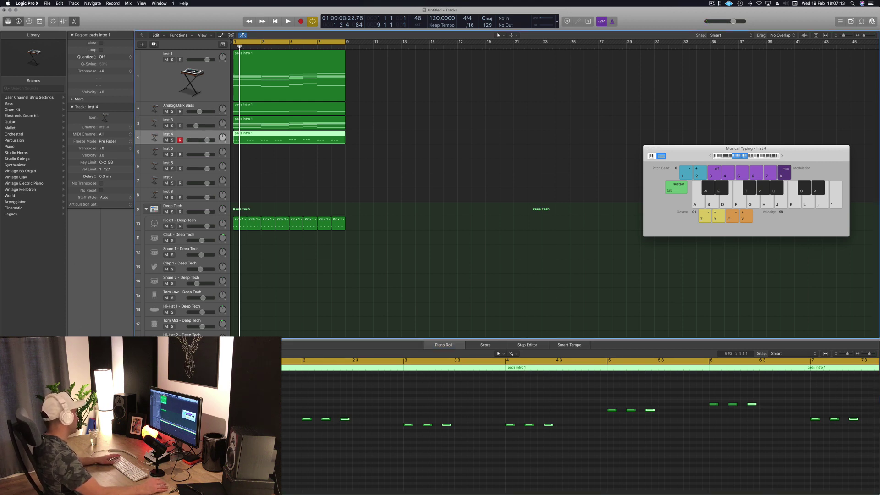
drag(165, 17, 474, 109)
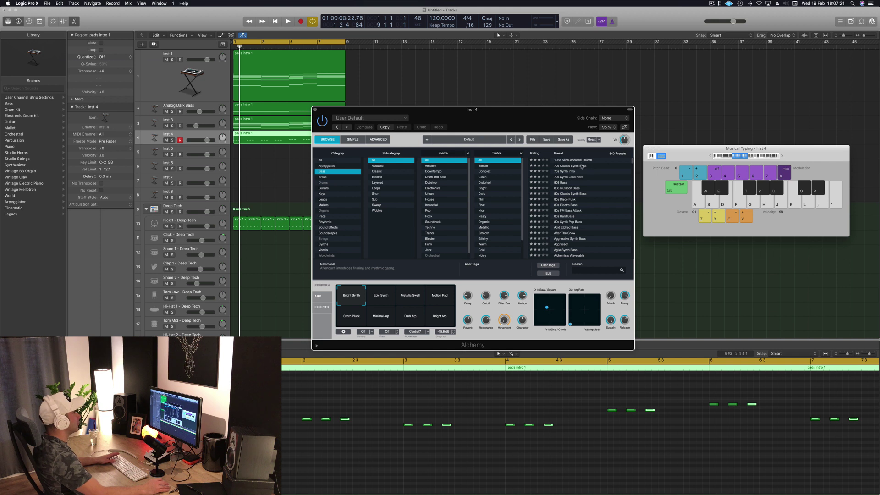
drag(543, 116, 655, 105)
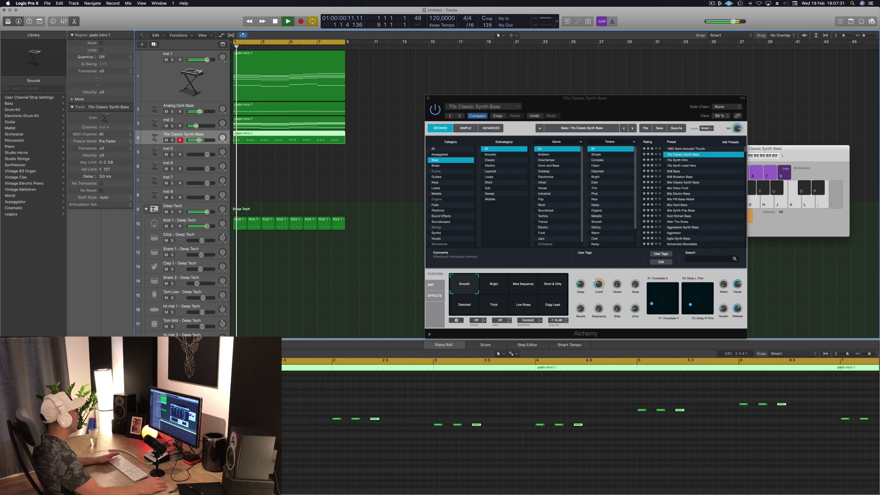
Play the loop from the start and copy the third note of each bar to add a fourth note.
key(space)
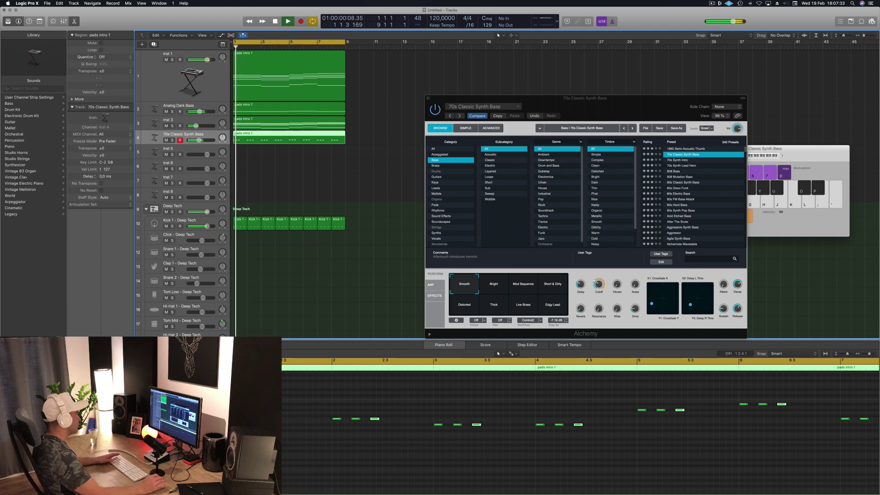
key(Return)
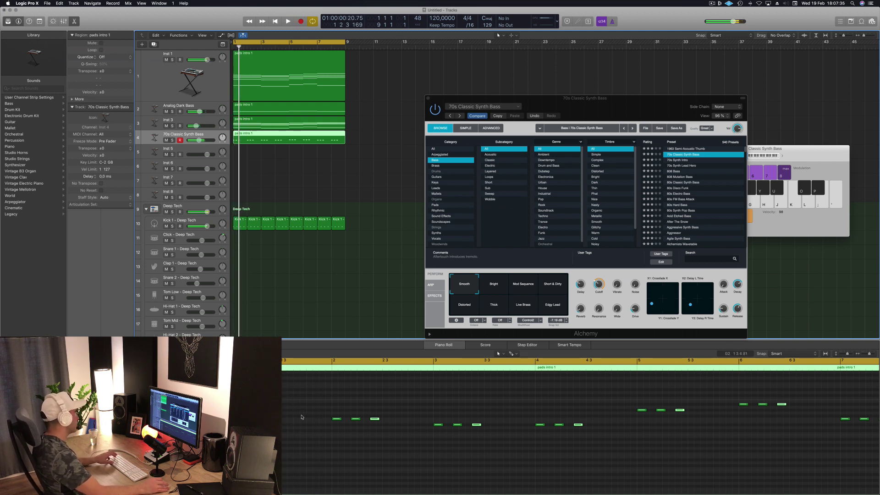
drag(271, 418, 286, 421)
key(space)
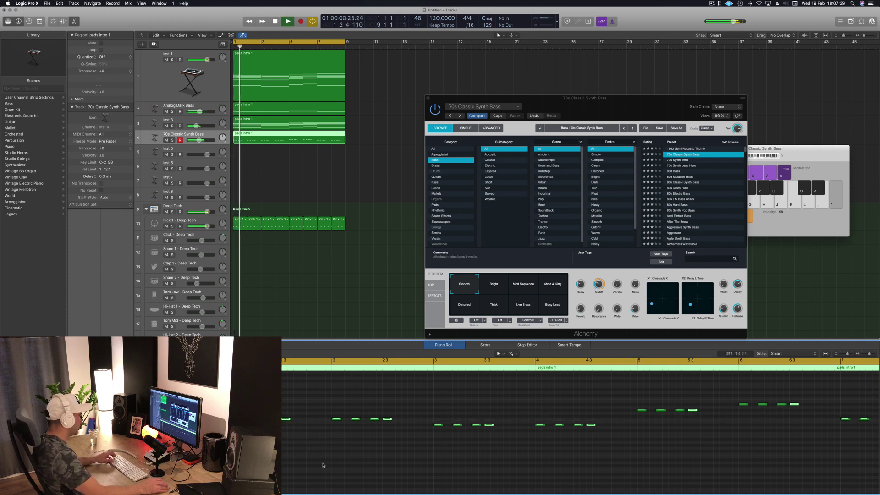
Shift the fourth note of every bar slightly so that all four notes are evenly spaced.
scroll(322, 449, up, 1)
scroll(322, 449, up, 1)
key(Return)
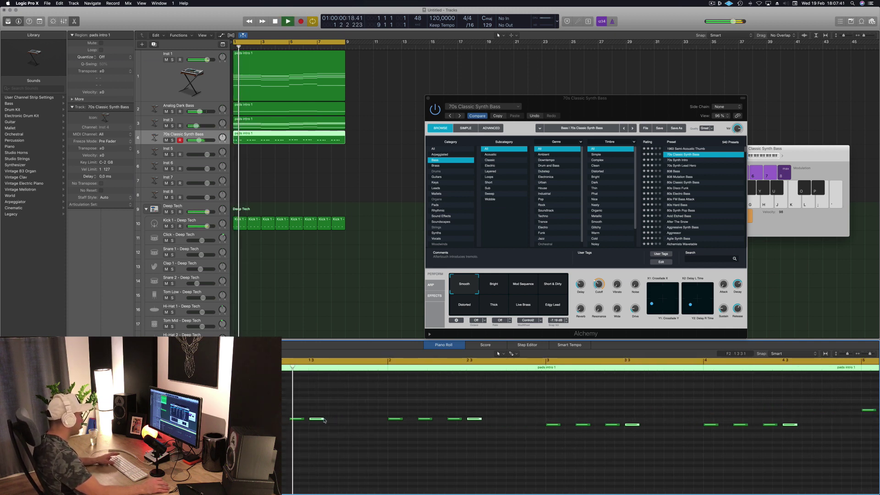
drag(323, 421, 327, 422)
key(space)
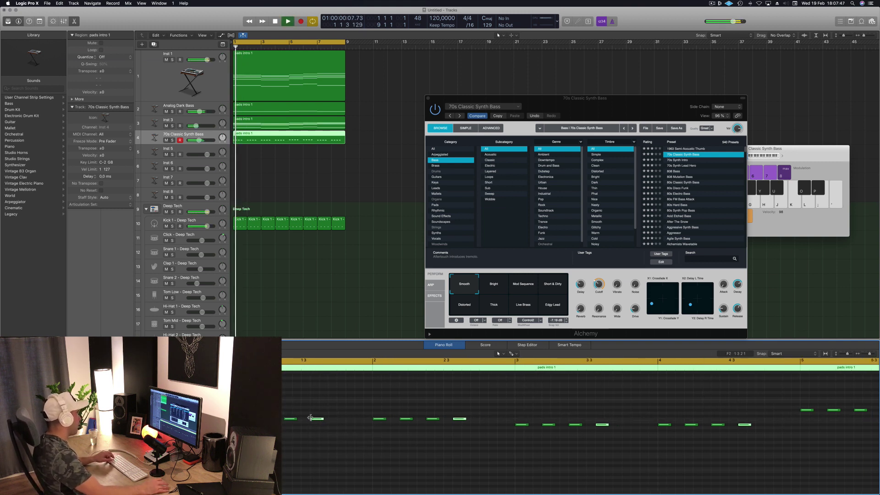
Copy the fourth note of each bar to add a fifth, and play the loop from the start.
drag(317, 418, 345, 420)
scroll(294, 471, down, 2)
scroll(295, 471, down, 2)
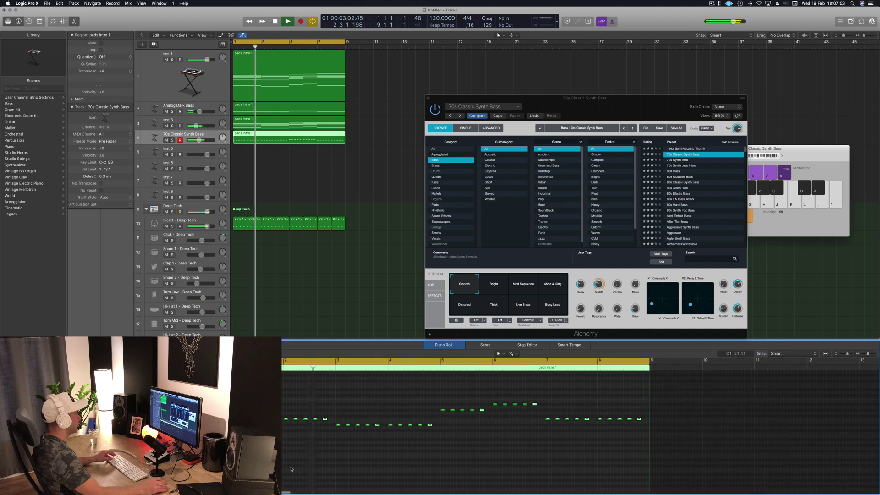
key(space)
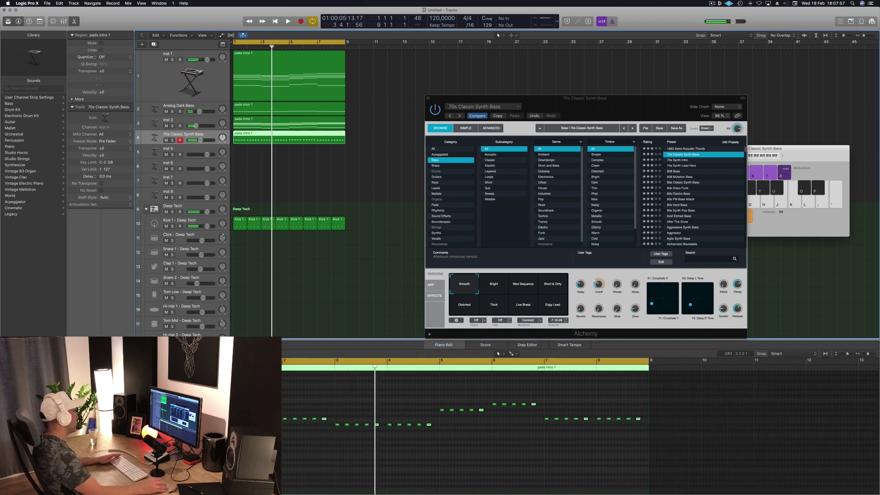
key(Return)
key(space)
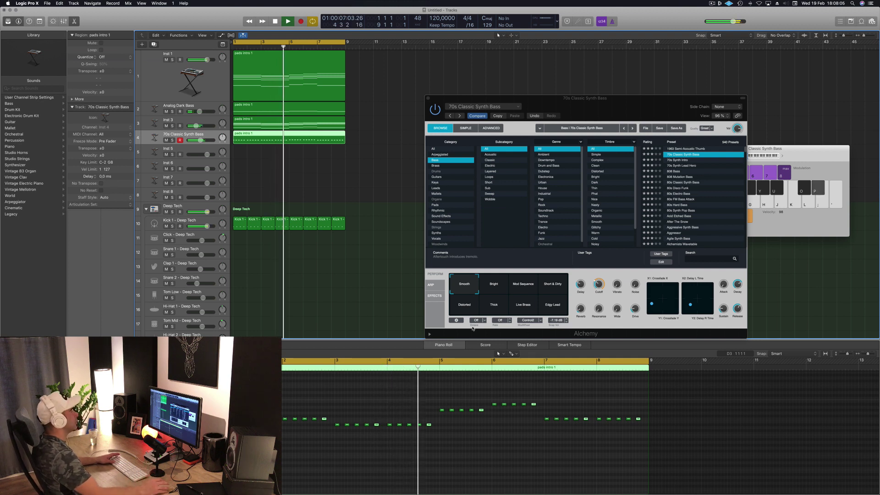
Audition the performance snapshots of the 70s Classic Synth Bass during playback, settle on Short & Dirty and close Alchemy.
drag(586, 98, 571, 69)
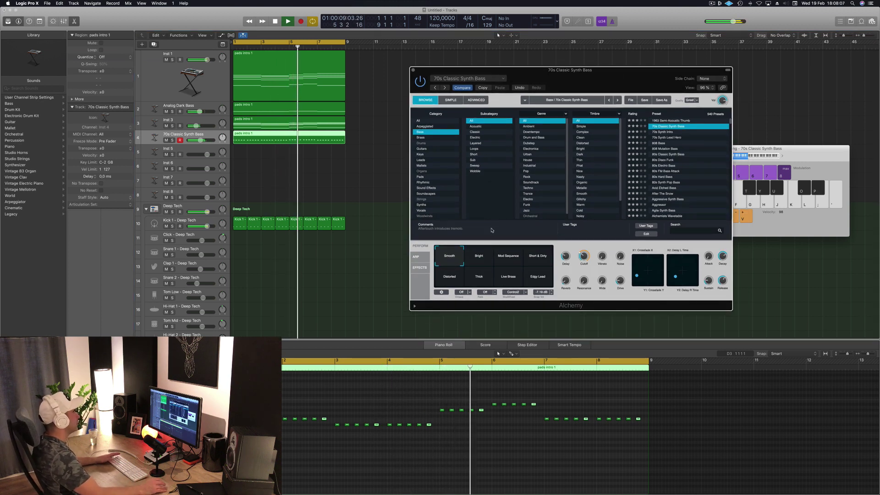
click(485, 259)
click(514, 263)
click(537, 256)
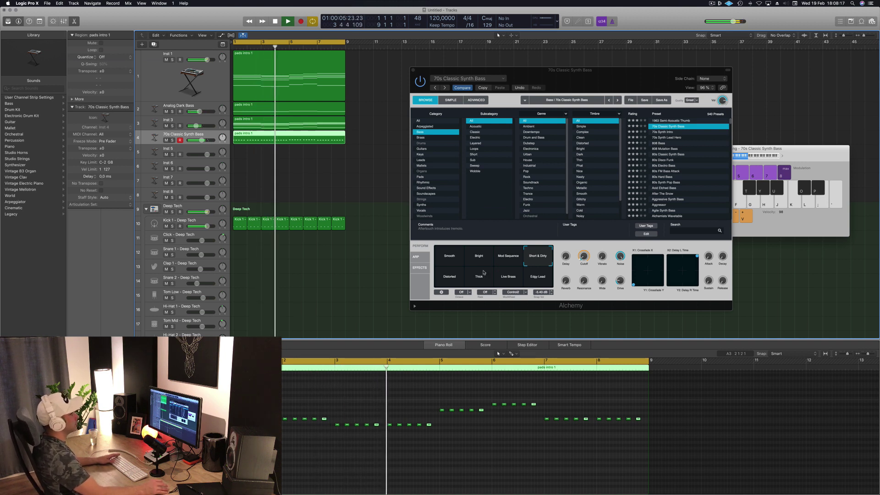
click(443, 282)
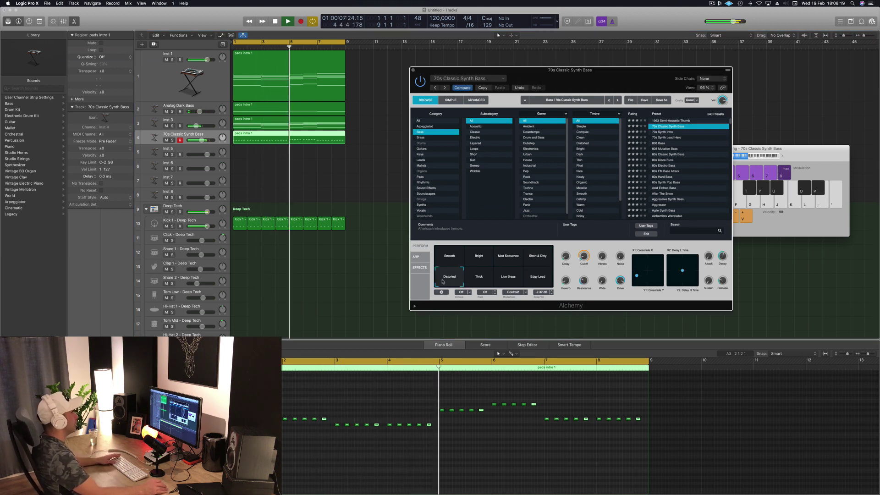
click(479, 279)
click(508, 283)
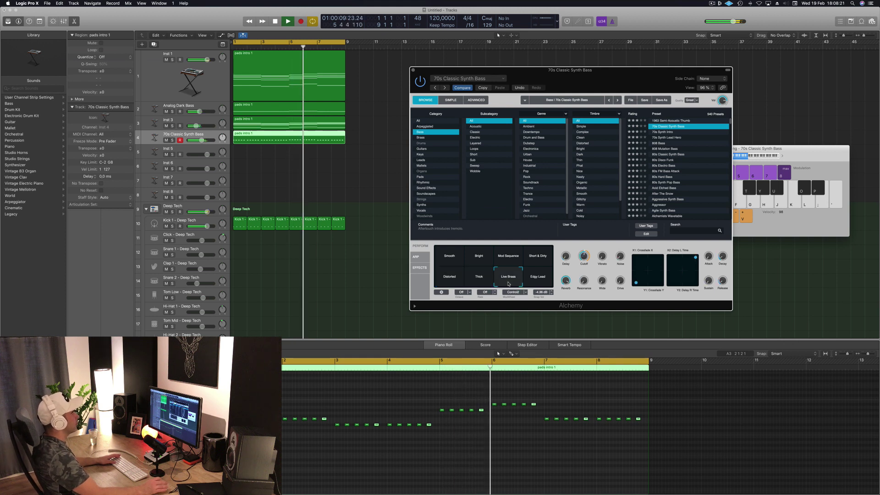
click(536, 277)
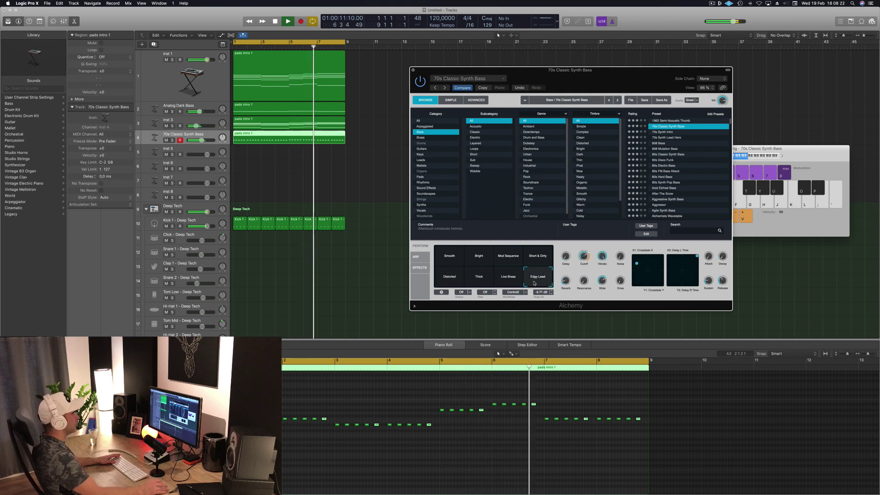
click(540, 263)
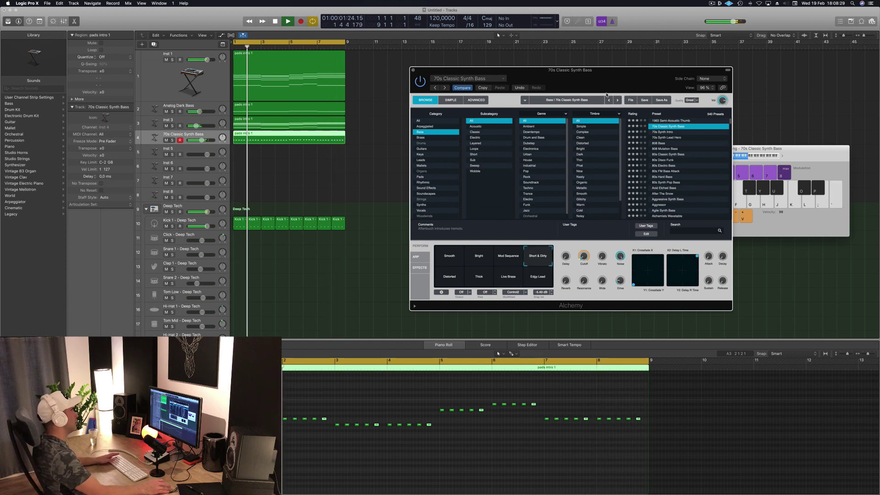
key(super+w)
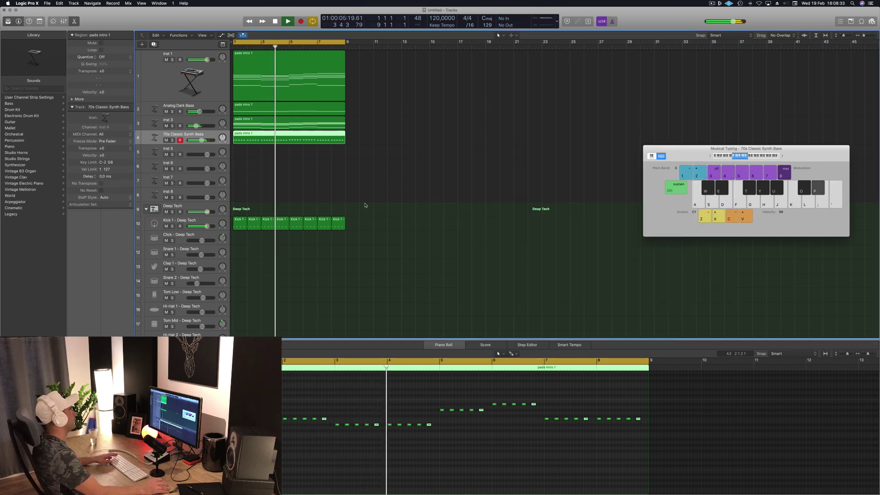
Duplicate the 70s Classic Synth Bass track with its sound and copy the pads intro 1 region onto the duplicate.
key(super+d)
key(space)
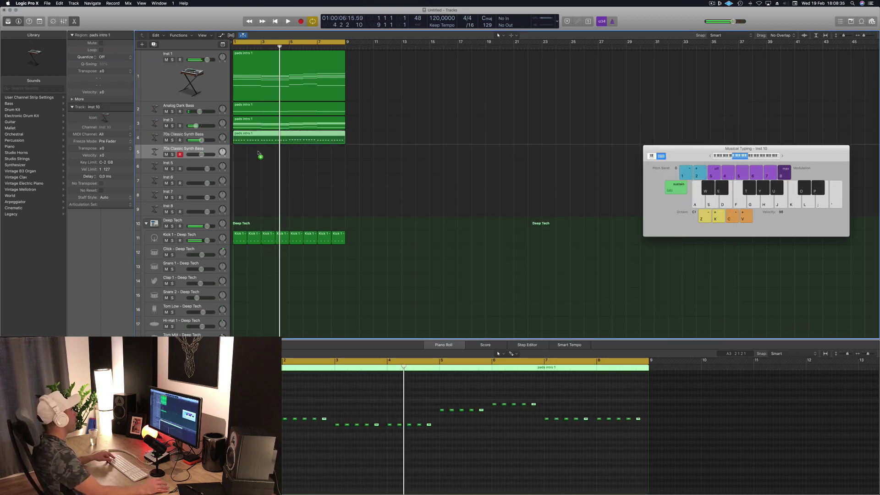
drag(258, 153, 254, 159)
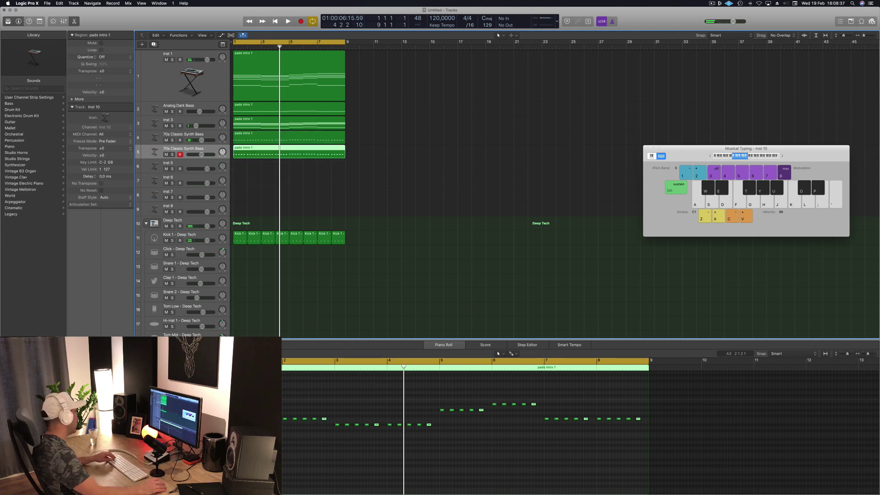
Choose the Live Brass snapshot in the duplicated track's Alchemy and lower that track's volume slightly while playing the loop.
key(v)
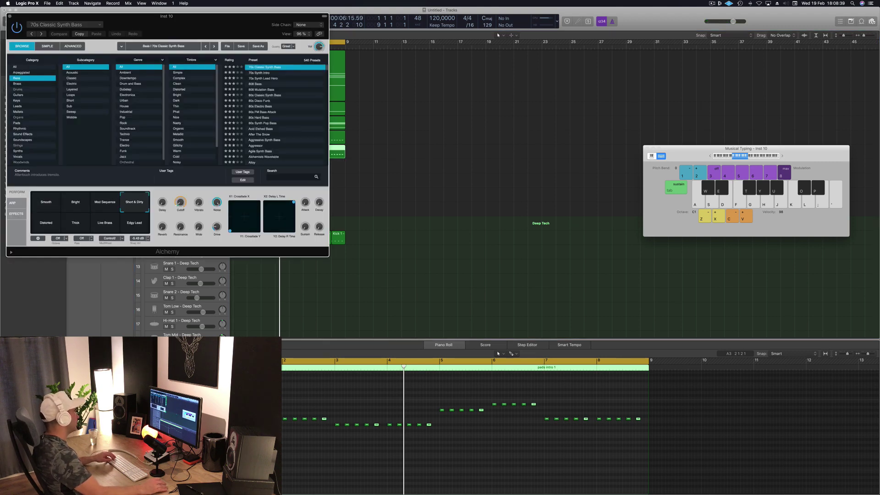
drag(182, 24, 597, 62)
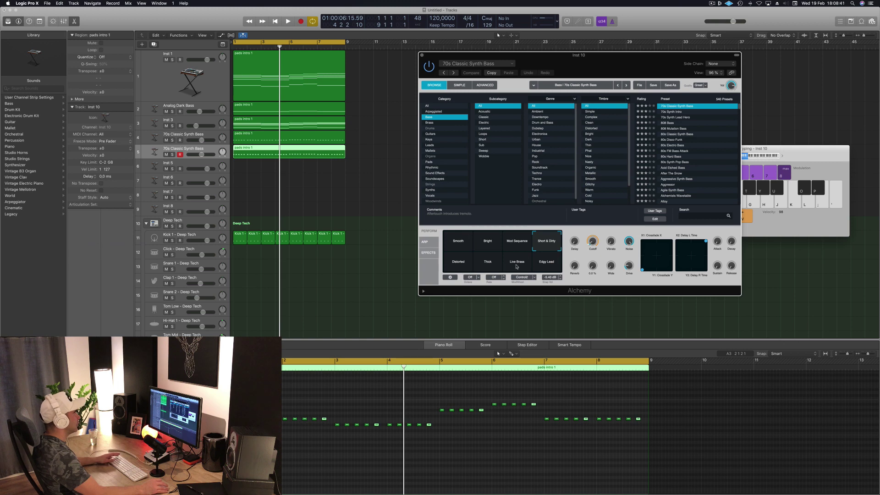
key(space)
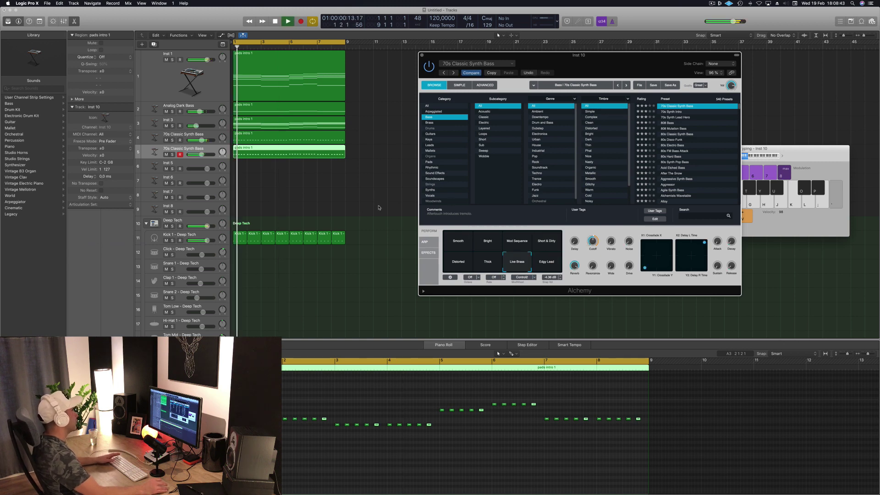
click(194, 156)
key(Return)
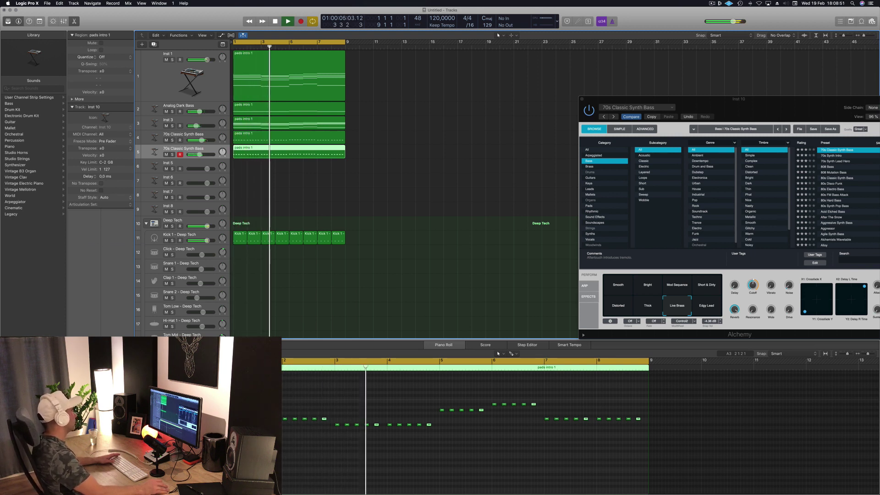
Adjust the Reverb, Resonance, Delay and Cutoff of the Live Brass sound, and play the loop from the start.
key(super+k)
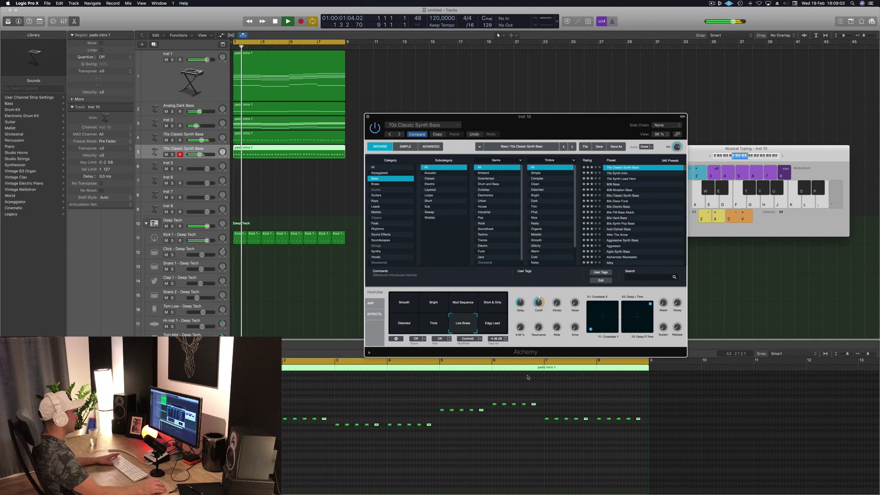
drag(537, 327, 541, 316)
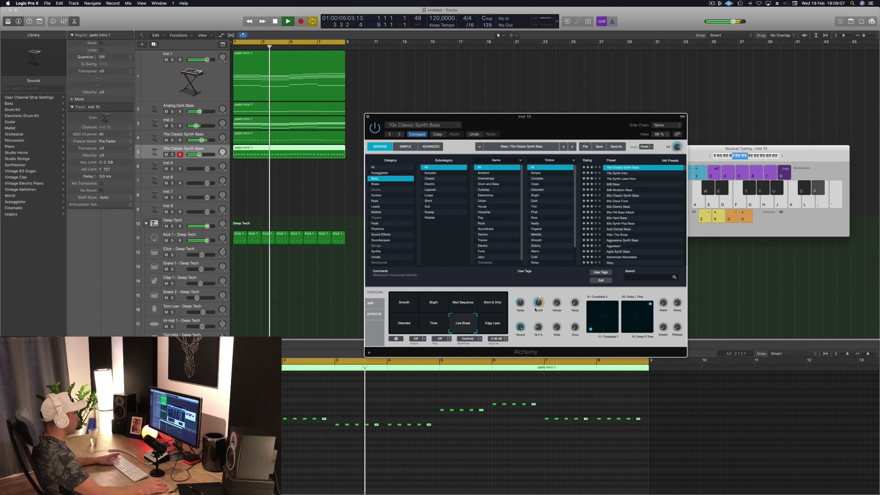
drag(520, 303, 542, 293)
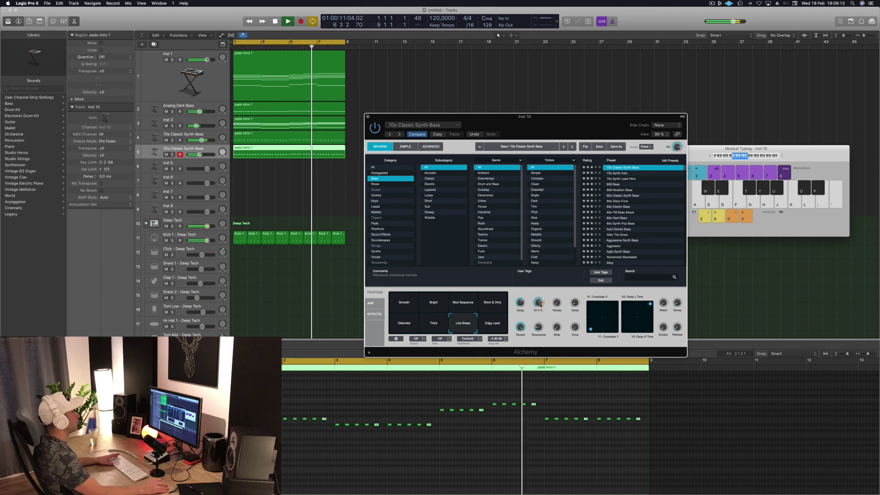
drag(556, 130, 605, 115)
key(Return)
key(space)
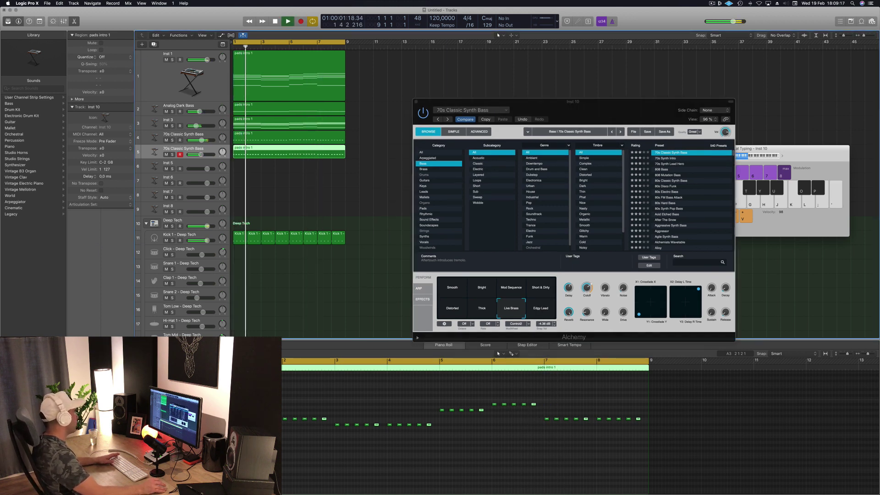
Fine-tune the Cutoff of the Live Brass sound and raise its Noise to about 26%.
mouse_move(582, 287)
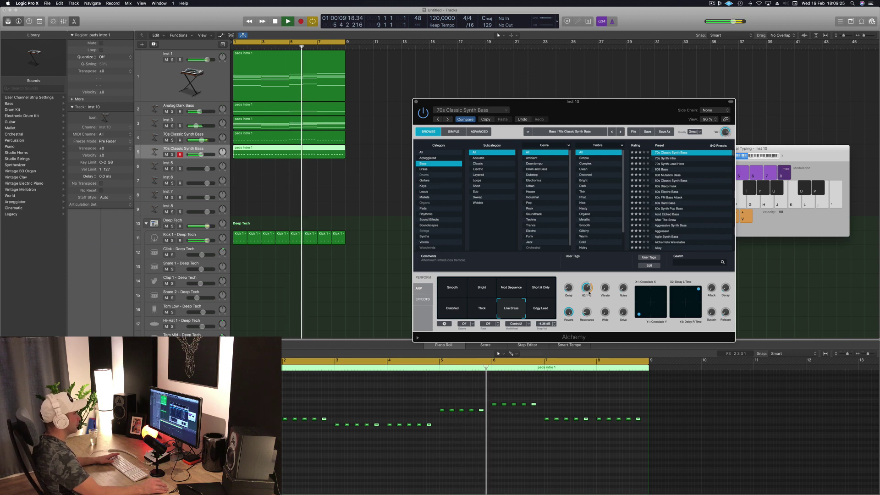
mouse_move(625, 283)
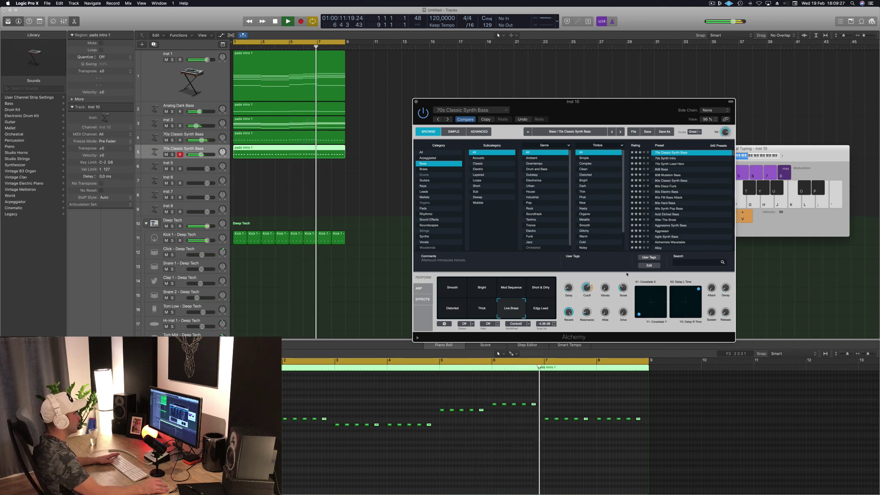
drag(622, 287, 623, 290)
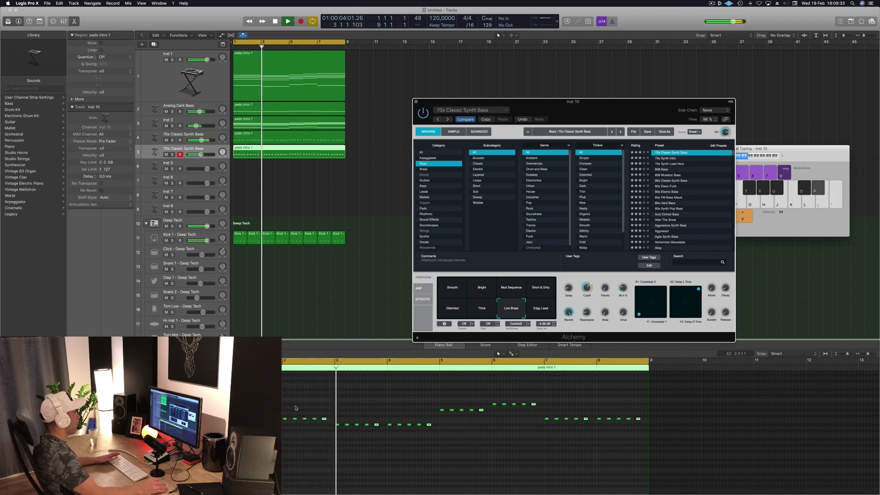
Lengthen the last note of every bar in the duplicated bass region in two passes, playing the loop to check.
key(space)
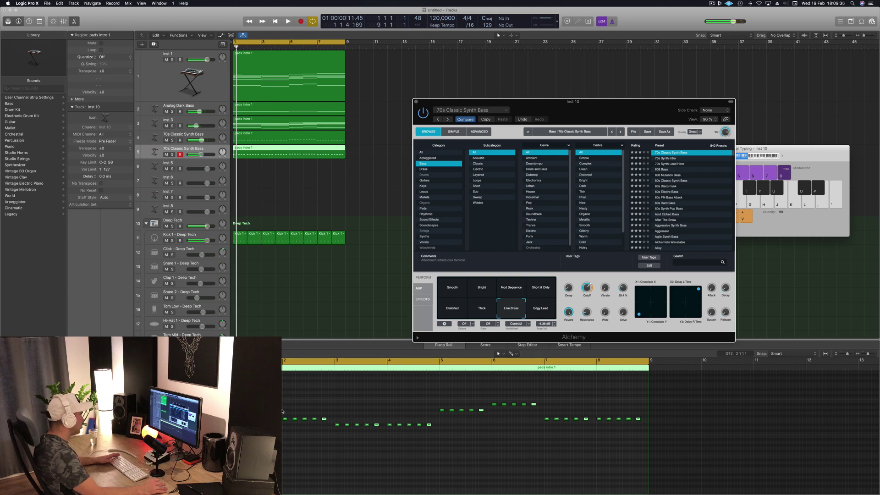
click(285, 419)
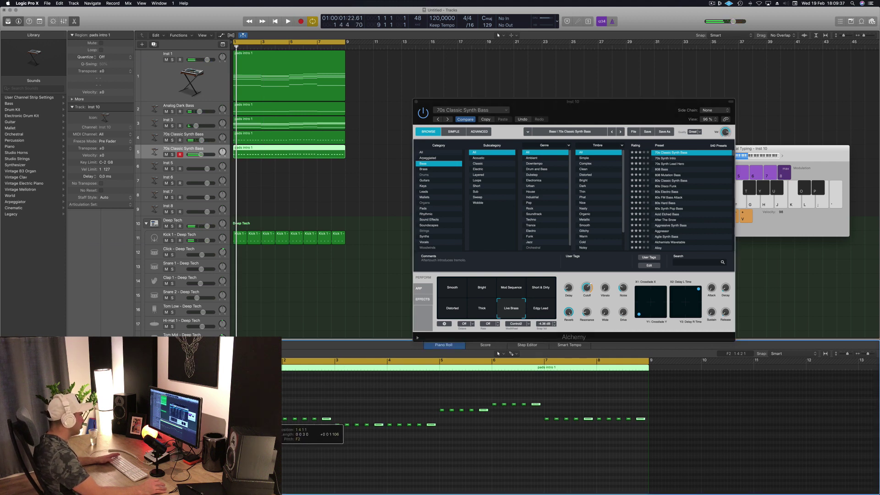
key(space)
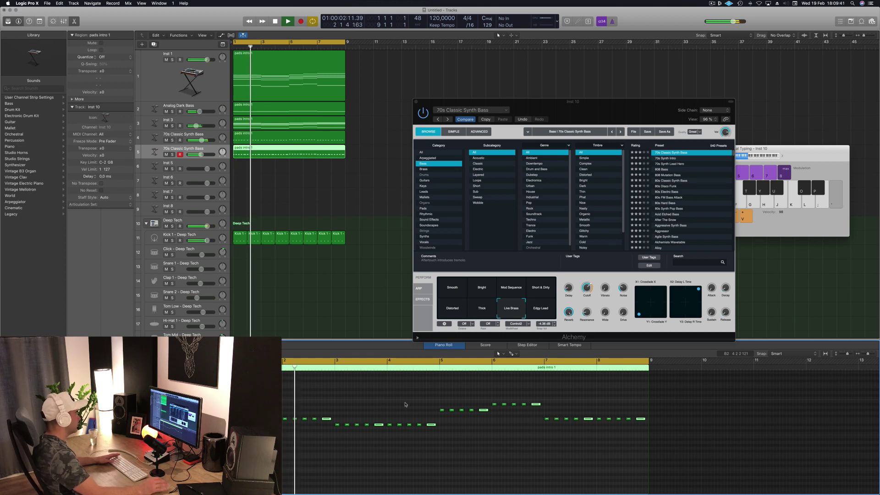
key(space)
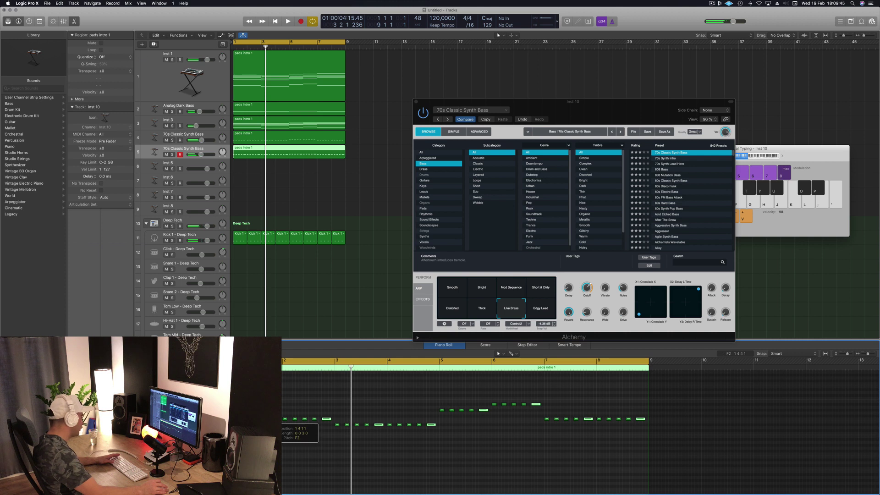
key(space)
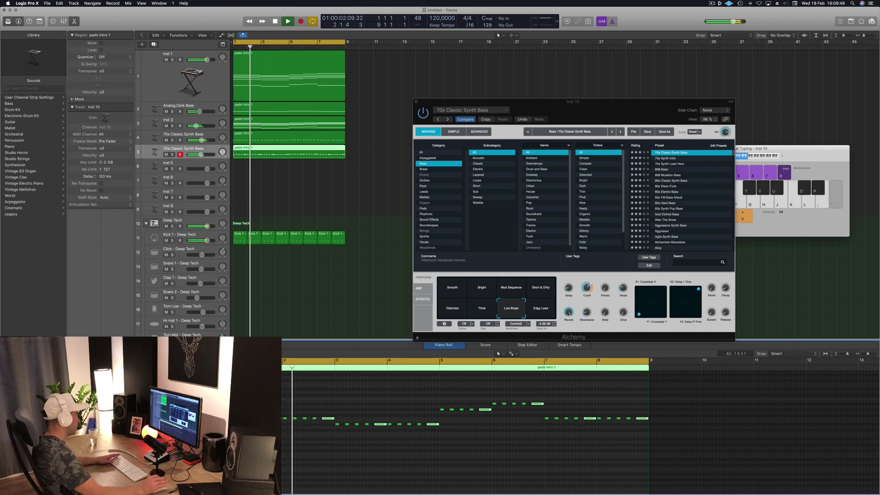
key(space)
key(space)
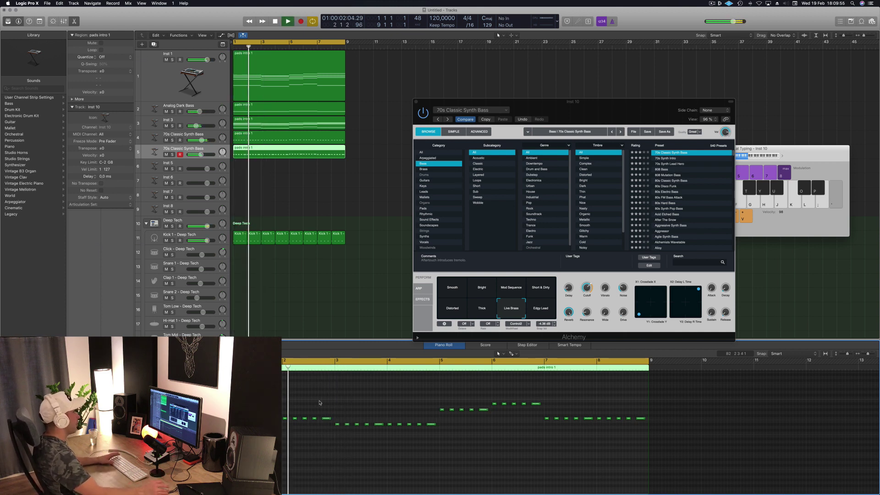
Refine the Live Brass sound during playback by adjusting its Reverb and Cutoff and raising its Noise, Wide and Drive.
drag(416, 112, 389, 177)
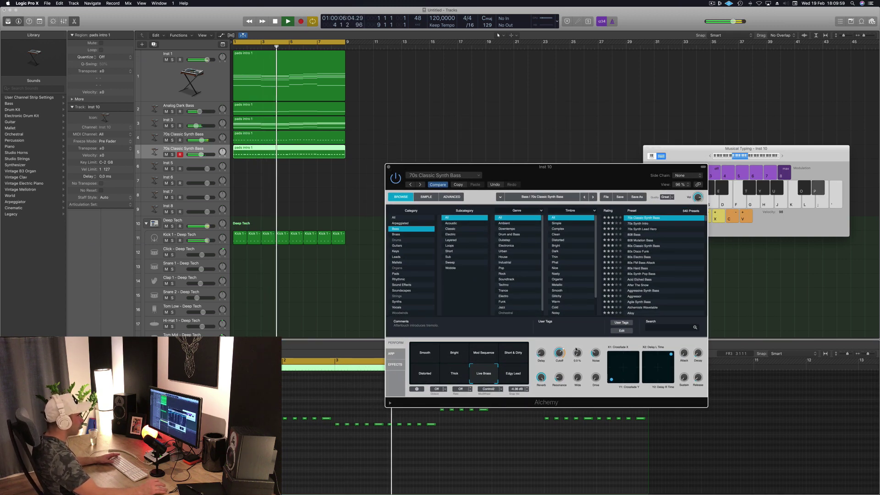
drag(542, 393, 542, 361)
mouse_move(559, 365)
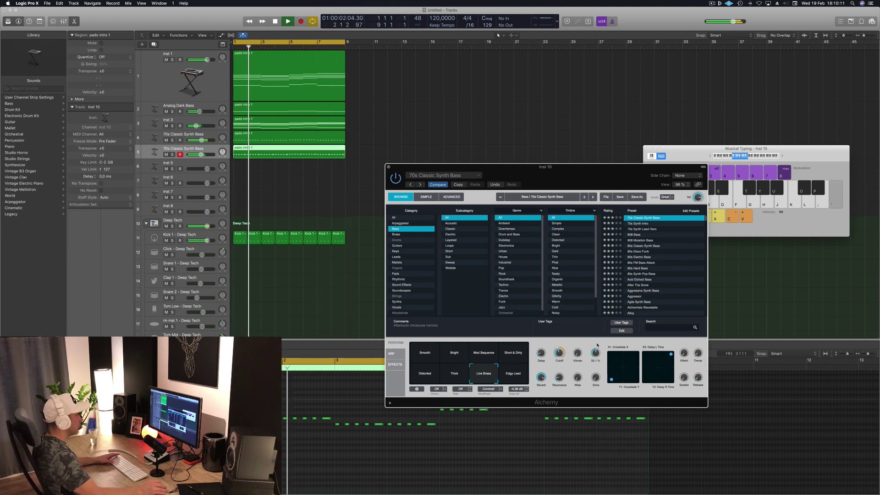
mouse_move(595, 377)
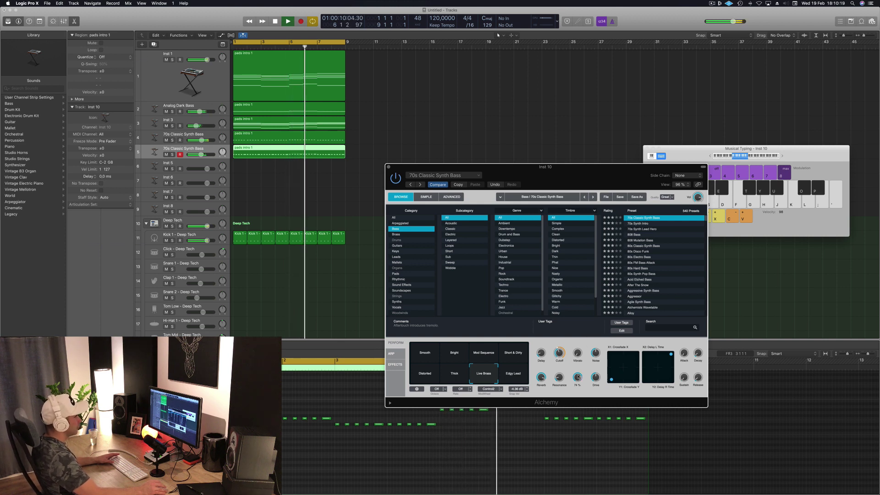
mouse_move(613, 175)
mouse_down()
mouse_move(561, 197)
mouse_move(627, 182)
mouse_up()
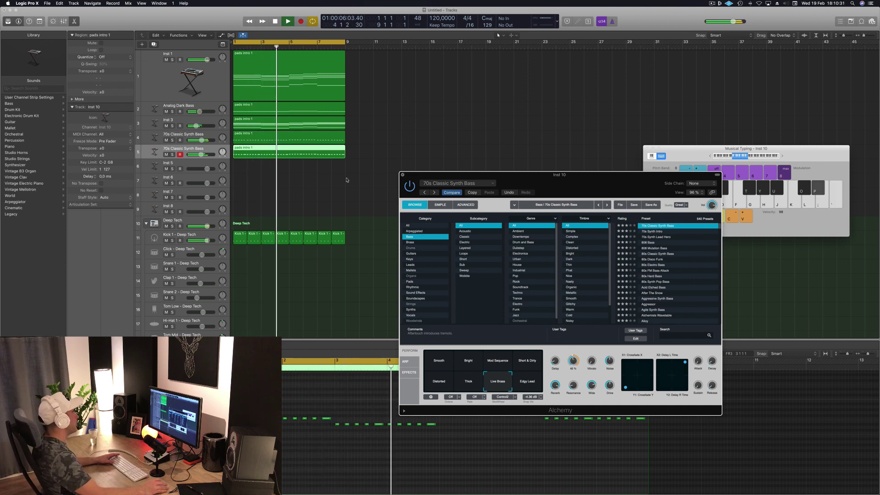
Close Alchemy, replay the loop and lower the volume of the duplicated 70s Classic Synth Bass track slightly.
key(super+w)
key(space)
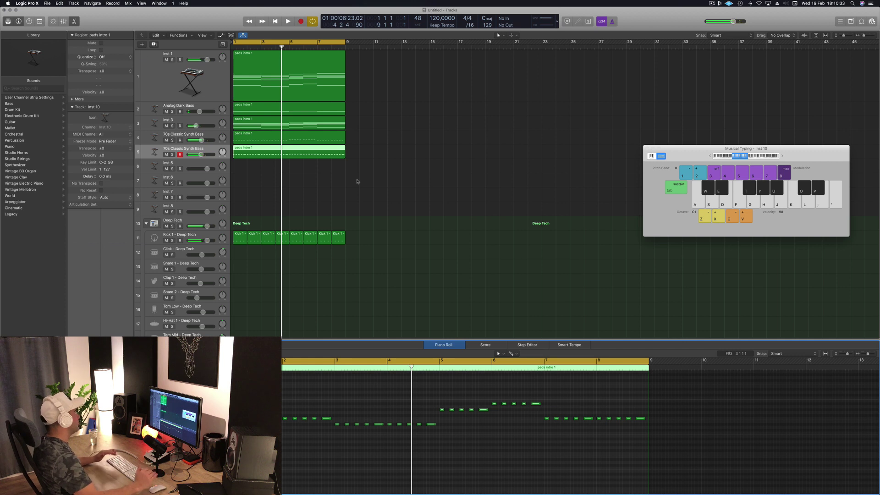
key(space)
click(371, 183)
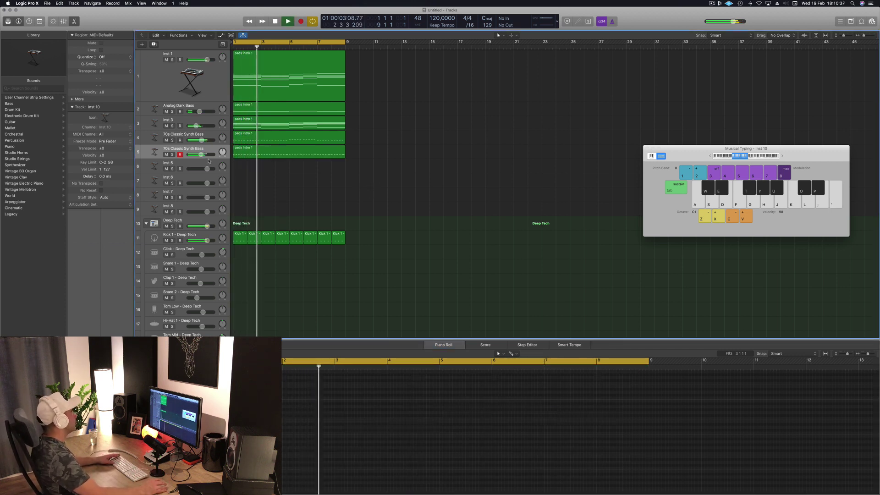
drag(200, 155, 199, 155)
Set the high cut on Inst 1's Channel EQ to 550 Hz with a 48 dB/Oct slope while the loop plays.
click(164, 79)
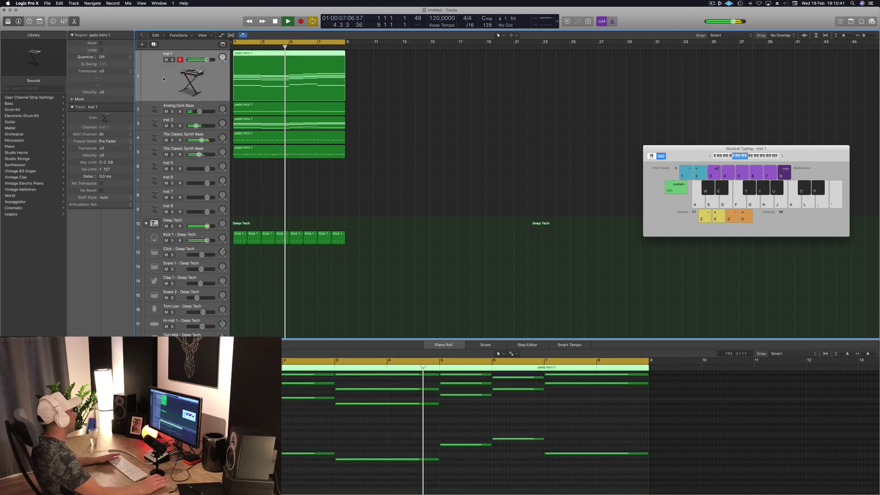
key(Return)
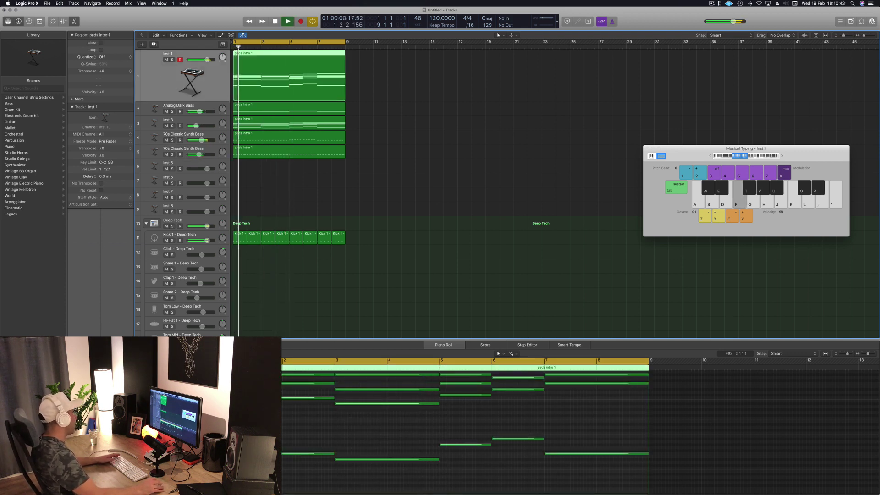
key(v)
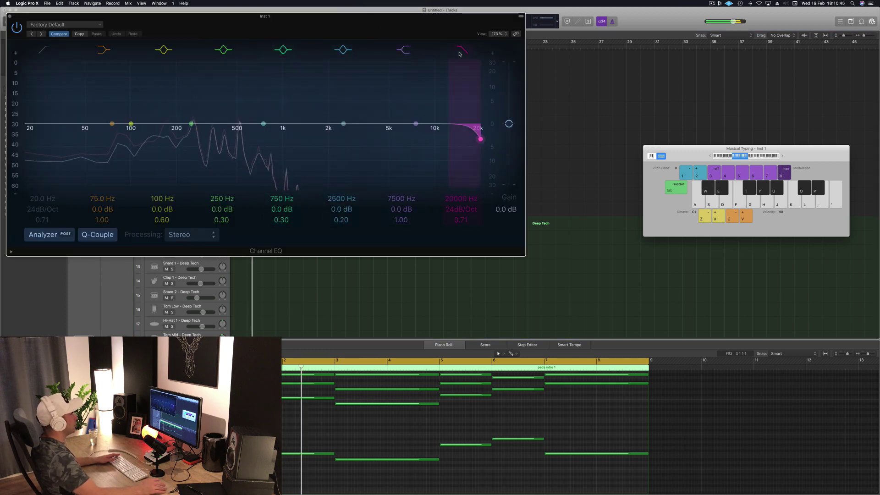
drag(453, 214, 456, 244)
drag(384, 23, 679, 73)
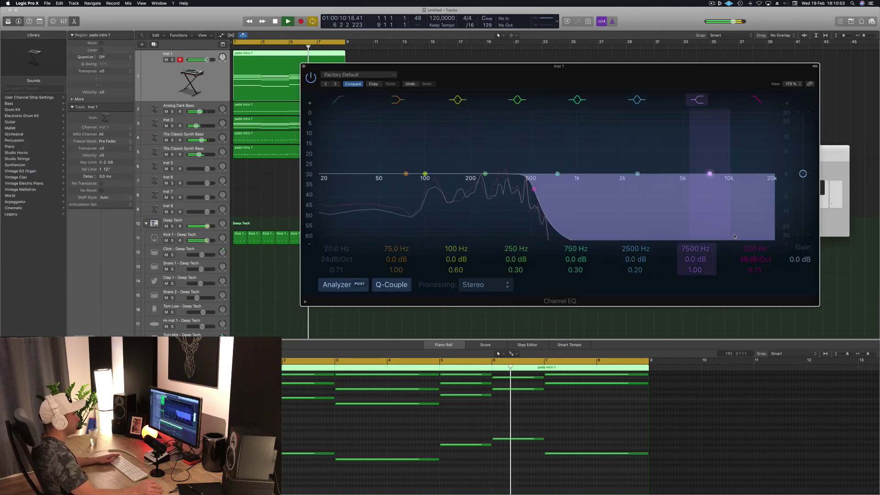
drag(751, 243, 751, 240)
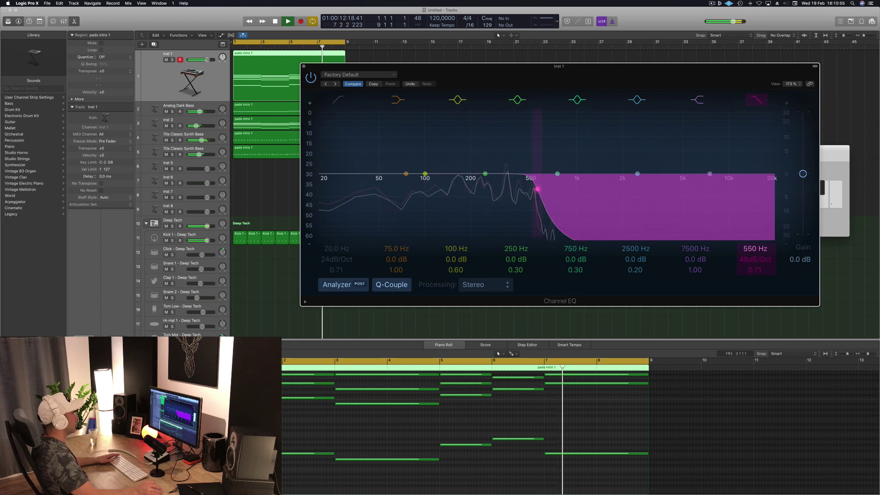
Add a low cut at 85 Hz to Inst 1's Channel EQ and close the plug-in.
drag(348, 176, 432, 179)
drag(304, 66, 219, 113)
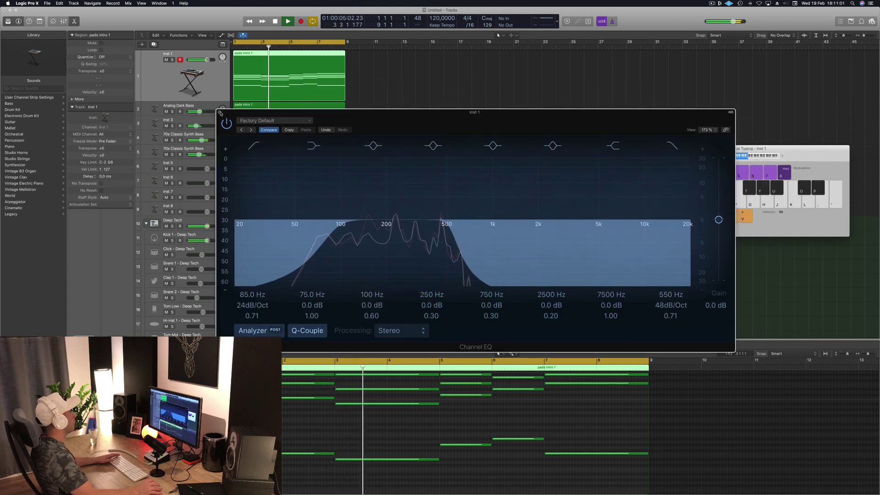
click(219, 112)
Compare Inst 3 soloed with the full mix by toggling its solo and replaying the loop.
click(174, 120)
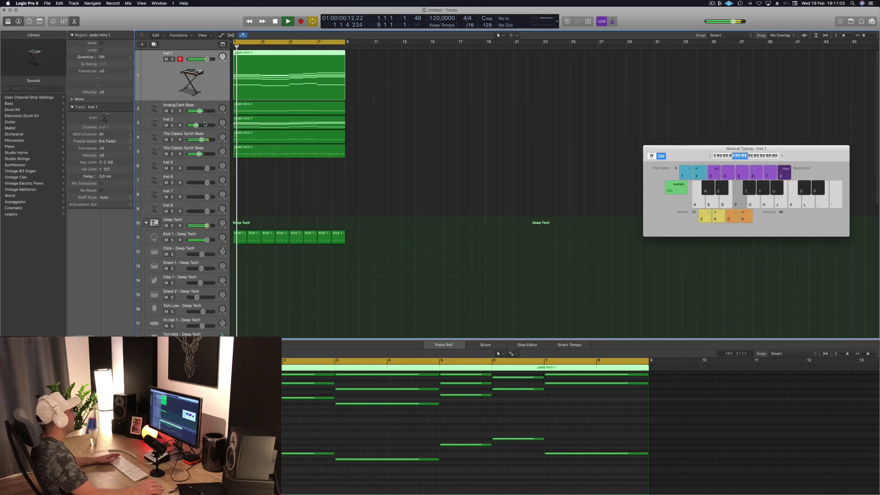
click(172, 125)
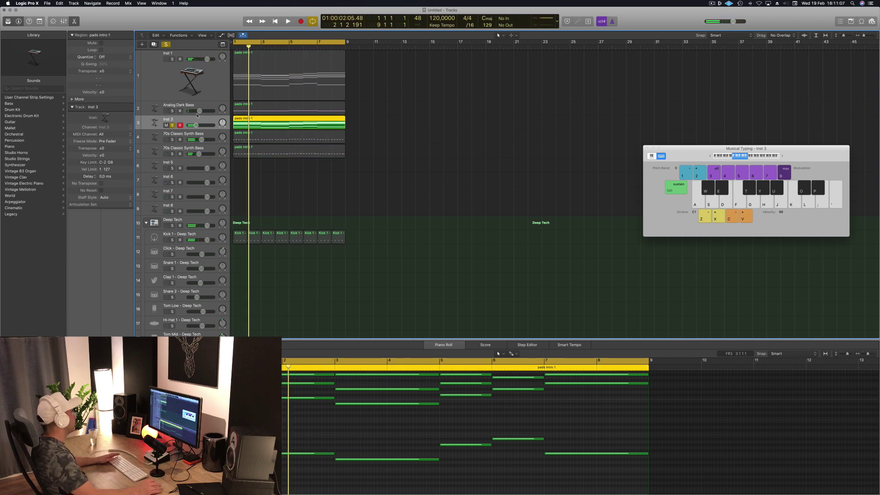
click(166, 44)
key(Return)
key(space)
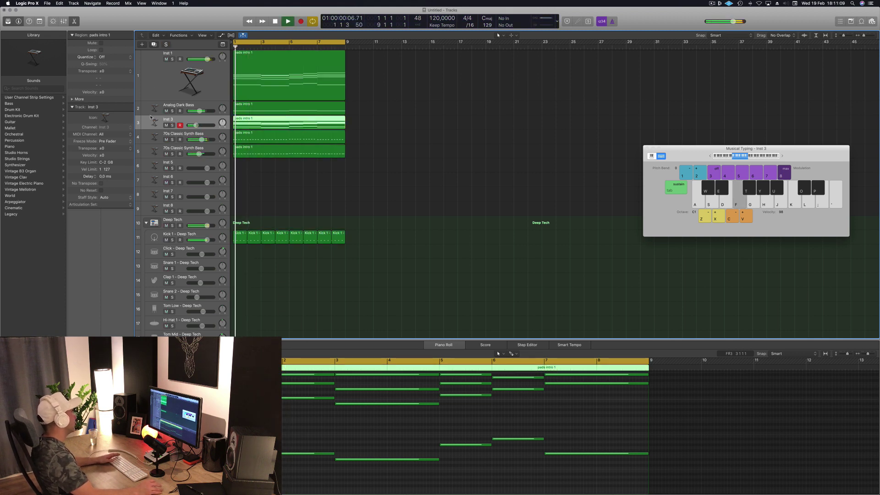
click(173, 125)
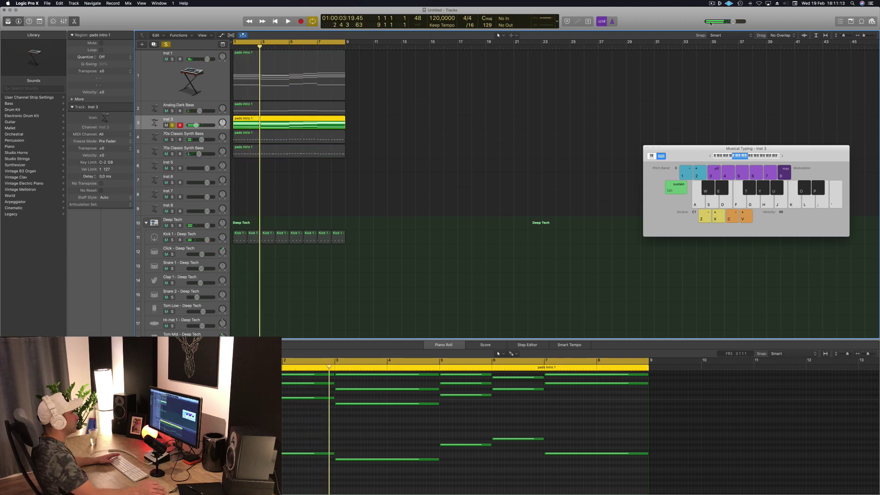
Show the ScreenFlow recording monitor, check the microphone level during playback and close the monitor.
click(713, 3)
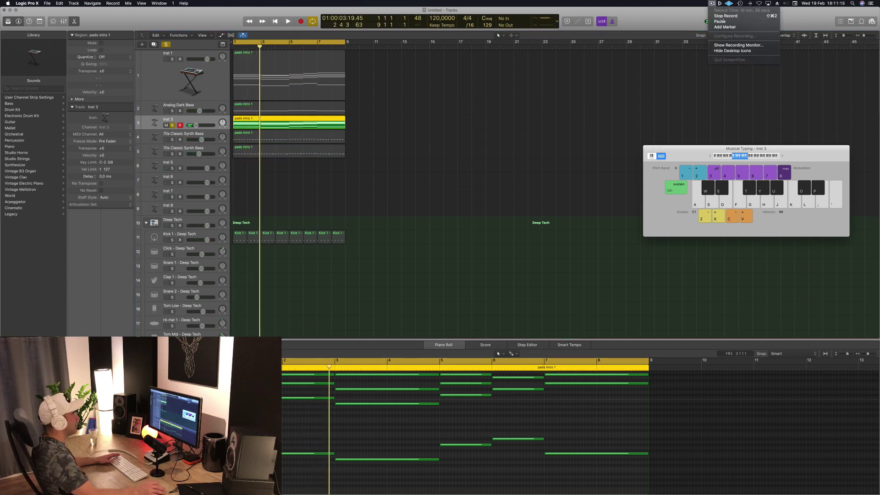
click(727, 45)
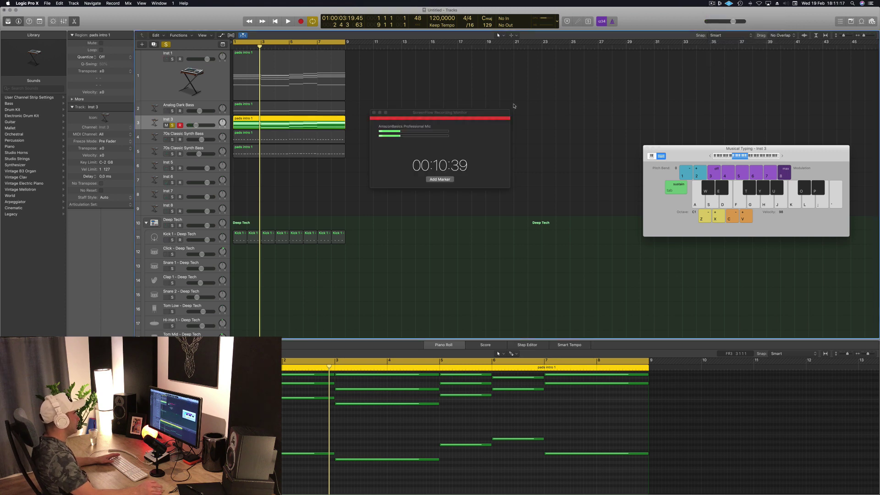
click(540, 113)
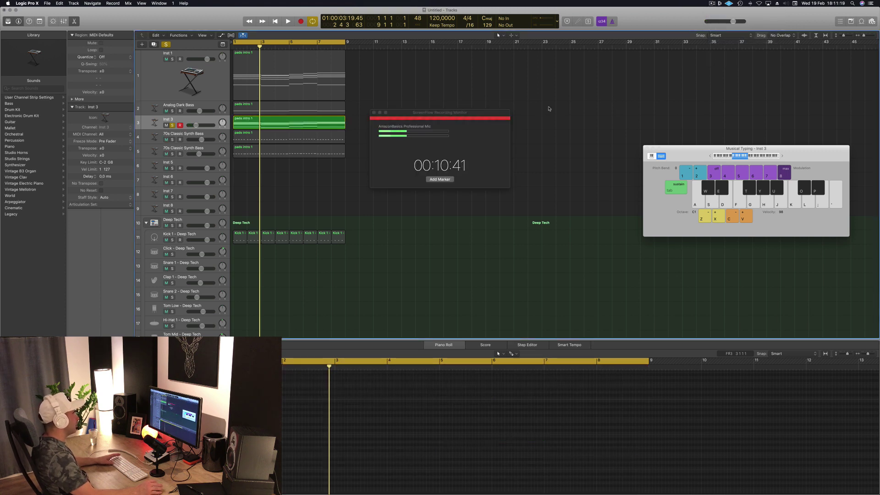
key(Return)
key(space)
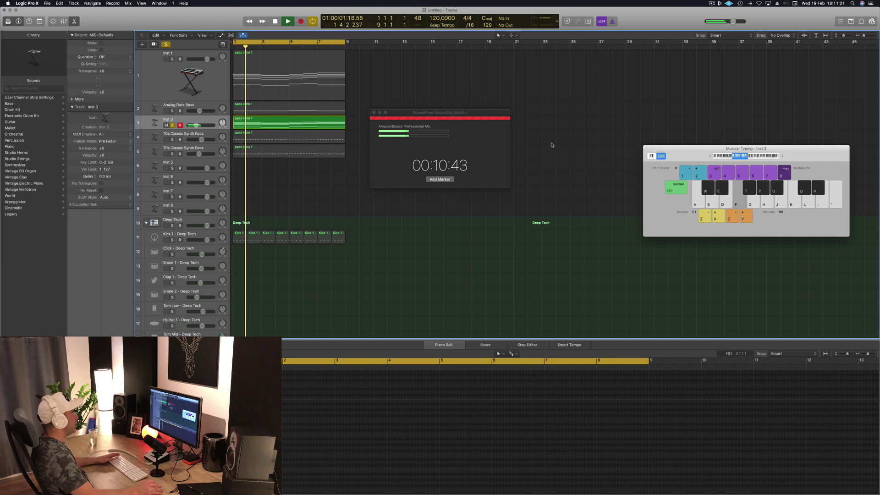
click(373, 113)
Replay the loop from the start with Inst 3 soloed and return to the full mix.
key(space)
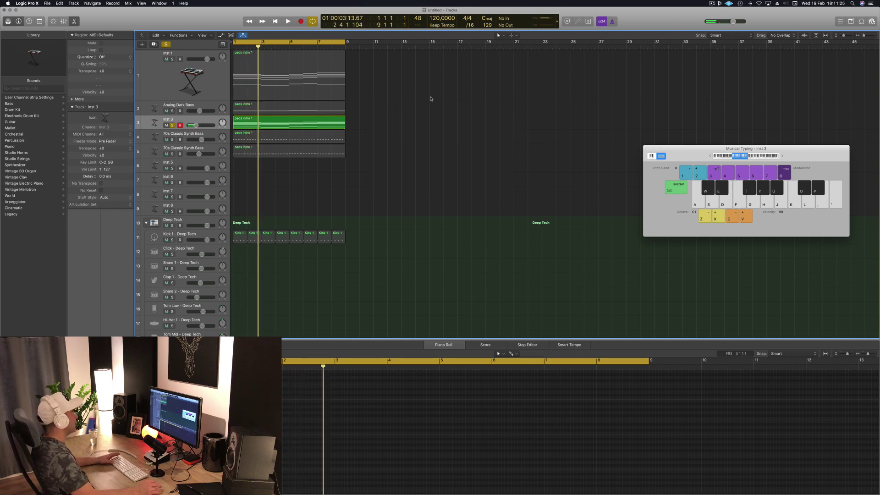
key(Return)
key(space)
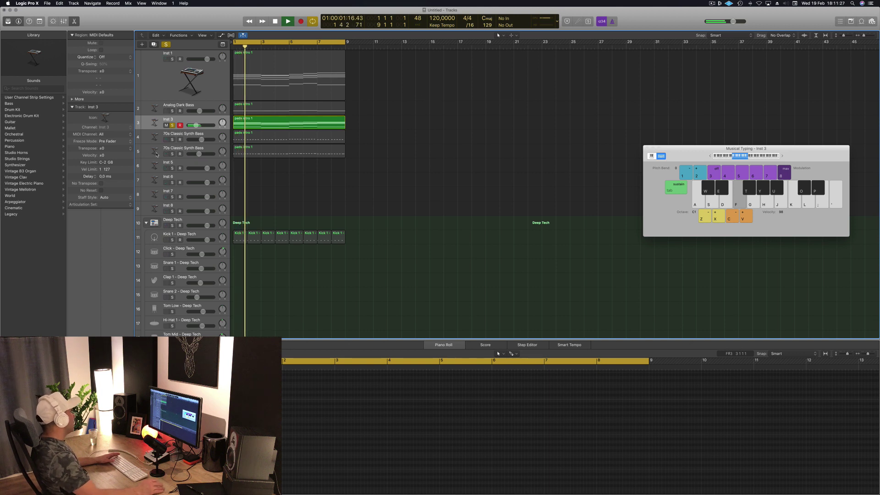
click(173, 125)
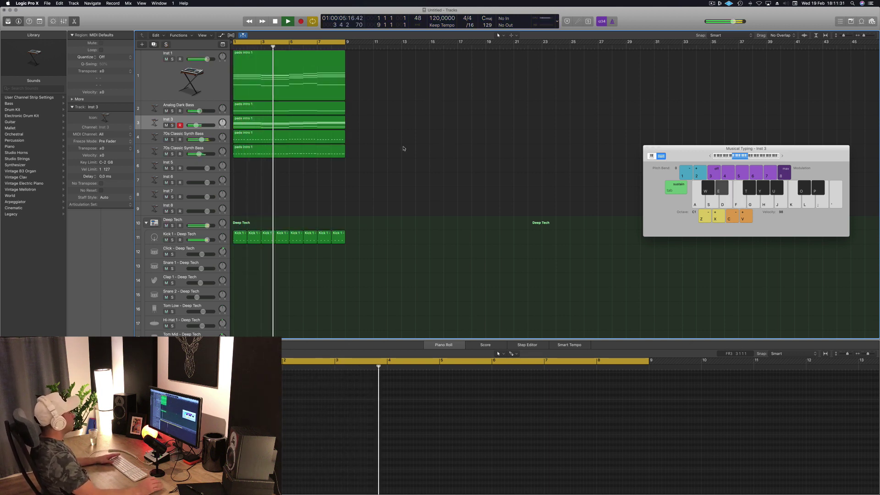
Lower the high cut on Inst 1's Channel EQ to 320 Hz with a Q of 0.60 and replay the loop.
click(319, 65)
key(Return)
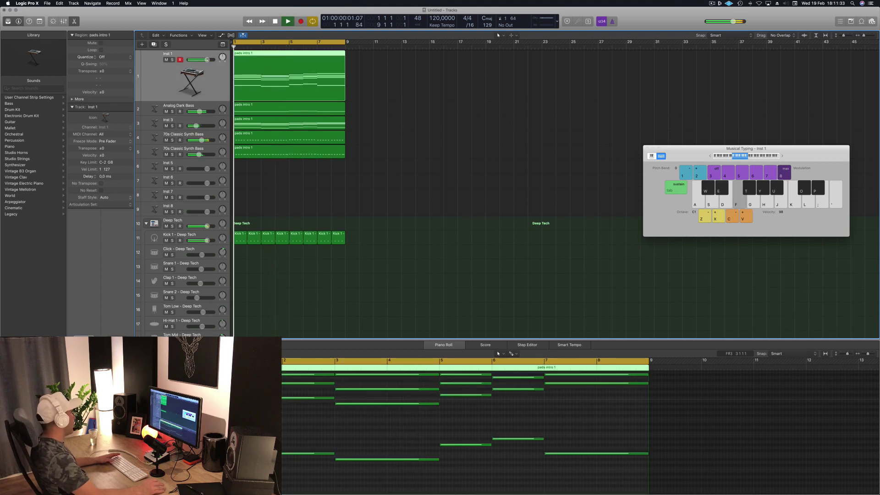
key(space)
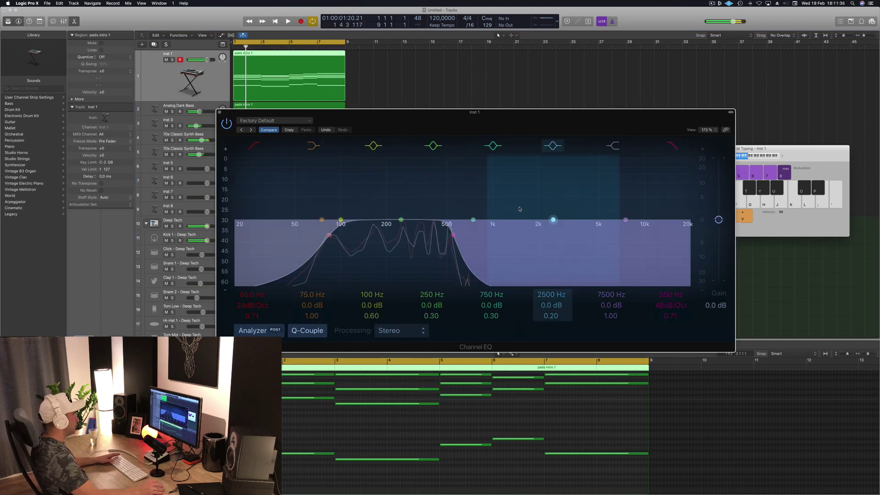
drag(453, 237, 416, 237)
key(space)
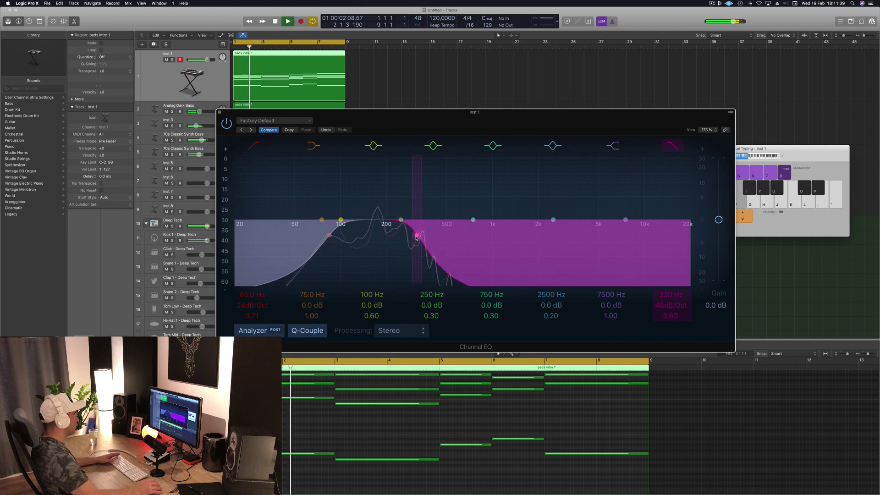
key(Return)
Compare Inst 1 soloed with the full mix and close its Channel EQ.
click(173, 60)
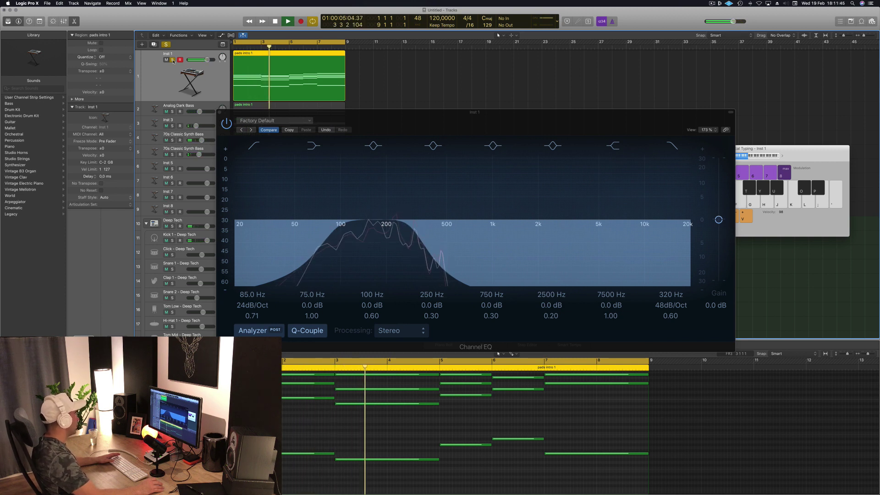
click(173, 60)
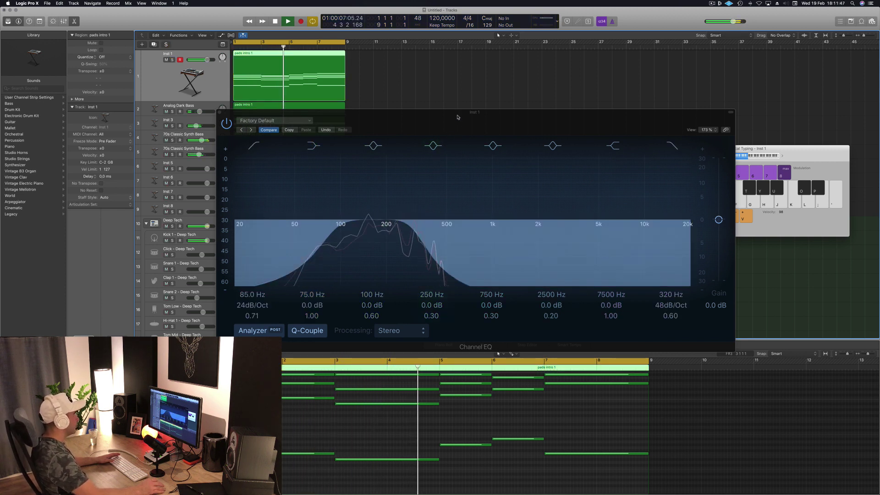
drag(220, 114, 400, 119)
click(400, 120)
key(super+k)
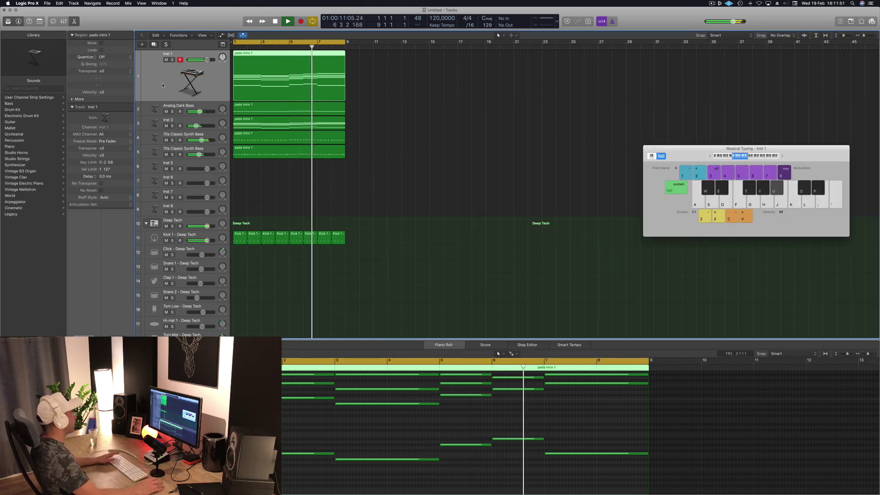
key(f)
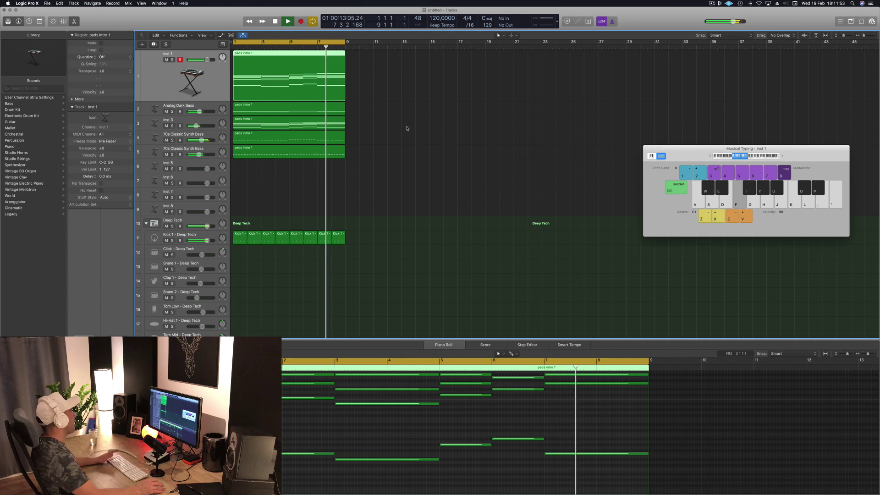
Check the processing load in the Performance Meter while the loop plays, then close the meter.
key(space)
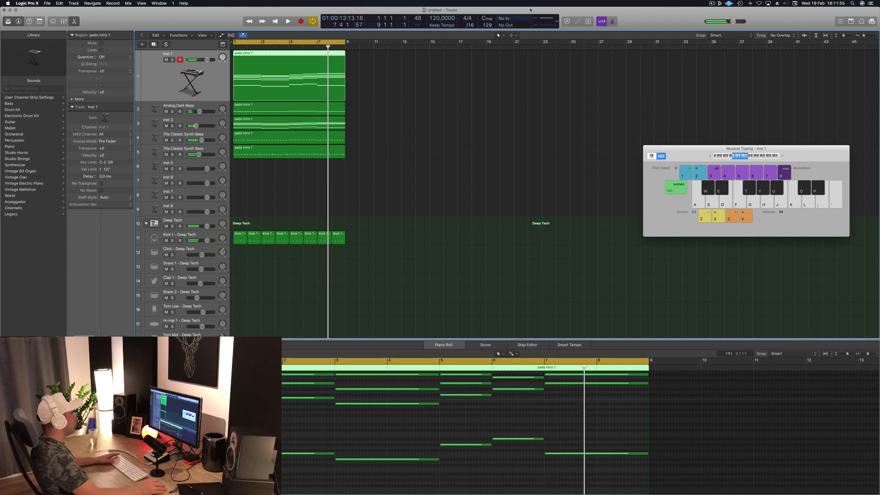
click(550, 20)
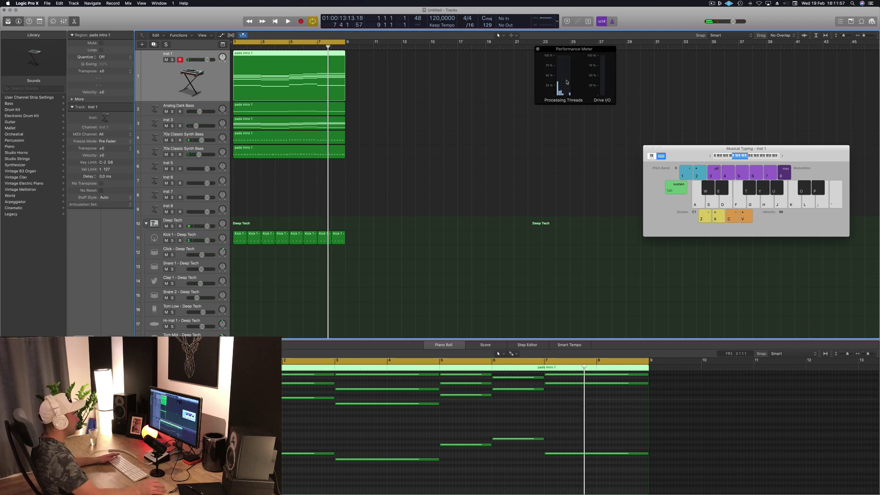
key(space)
key(f)
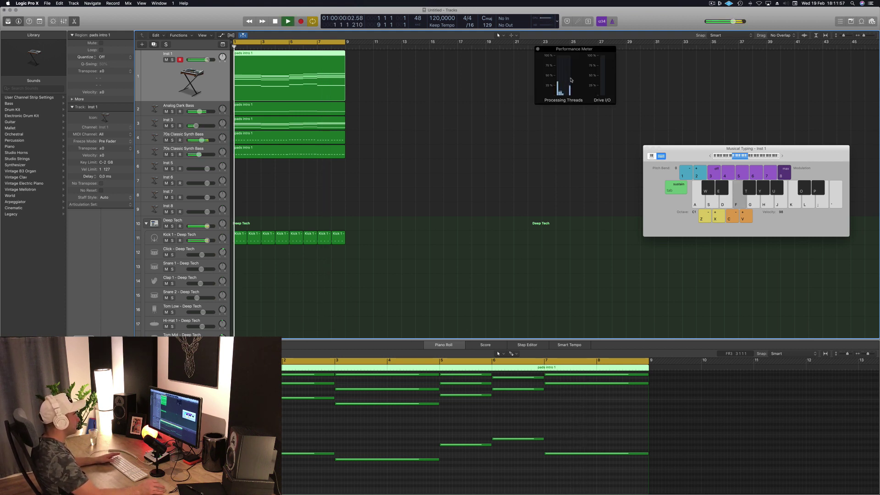
click(537, 49)
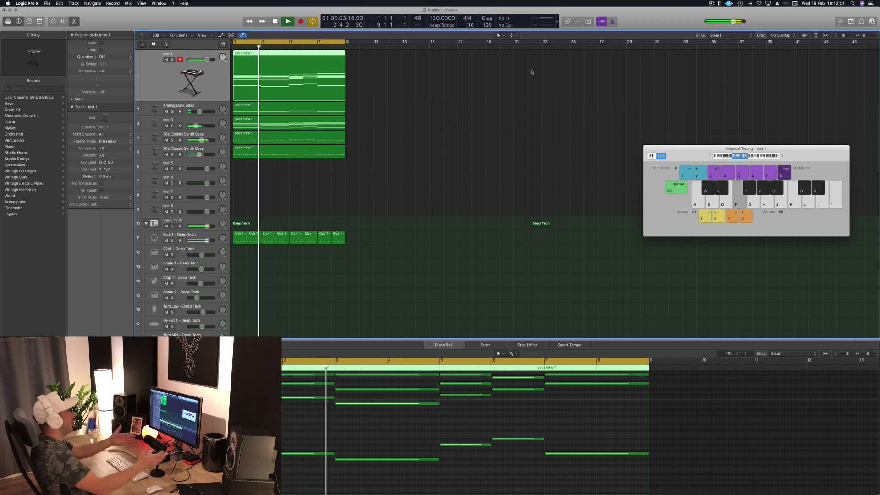
Clear the region selection and replay the loop from the start to listen to the whole mix.
key(e)
click(504, 86)
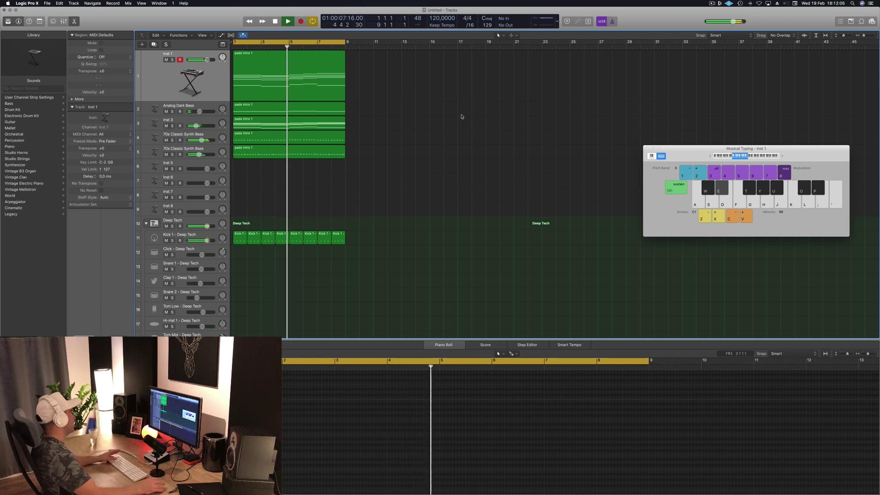
key(y)
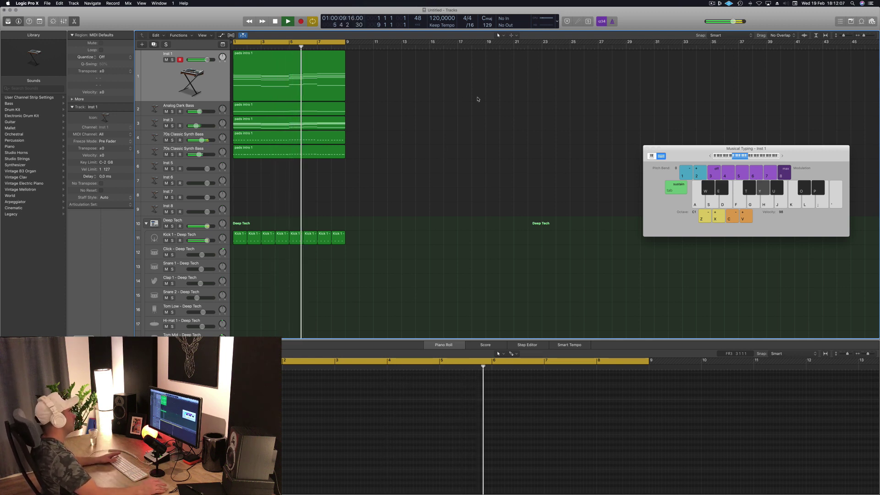
key(space)
key(Return)
key(space)
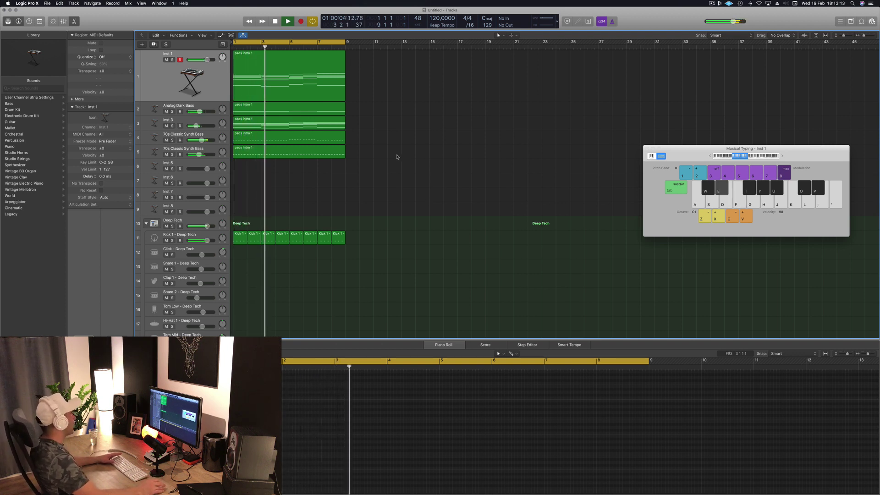
key(e)
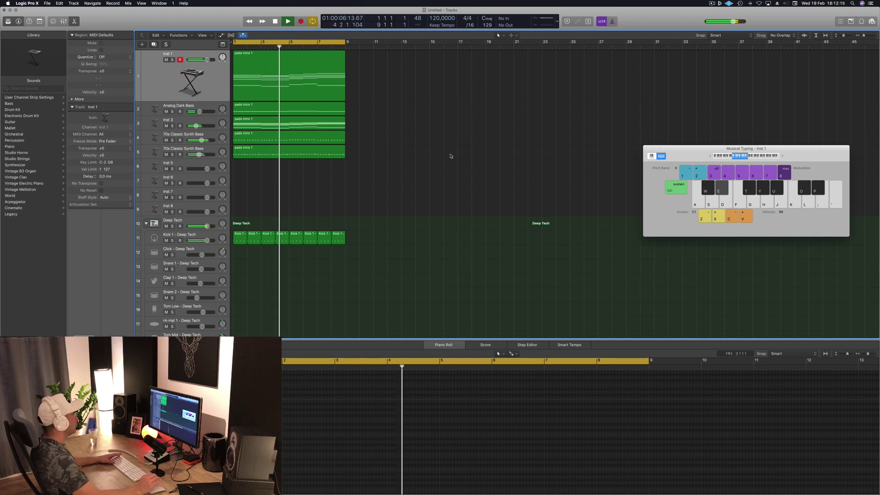
key(y)
key(space)
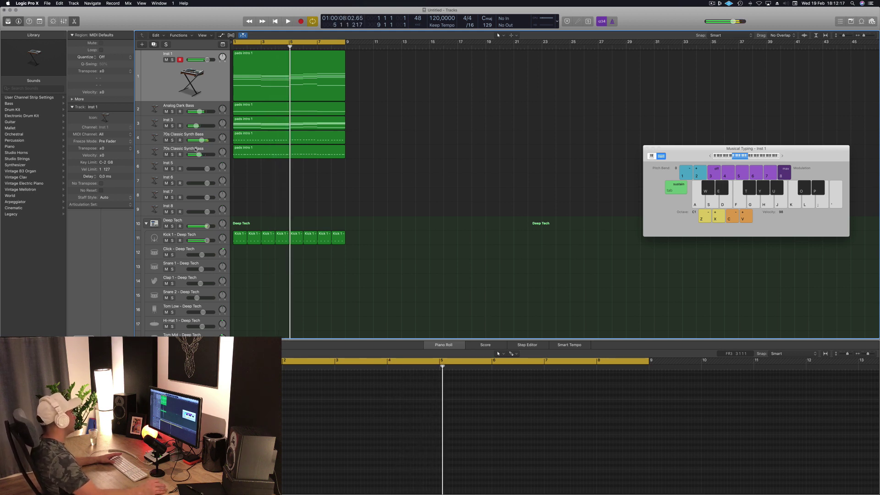
Duplicate the second 70s Classic Synth Bass track and copy its pads intro 1 region onto the new track.
click(208, 147)
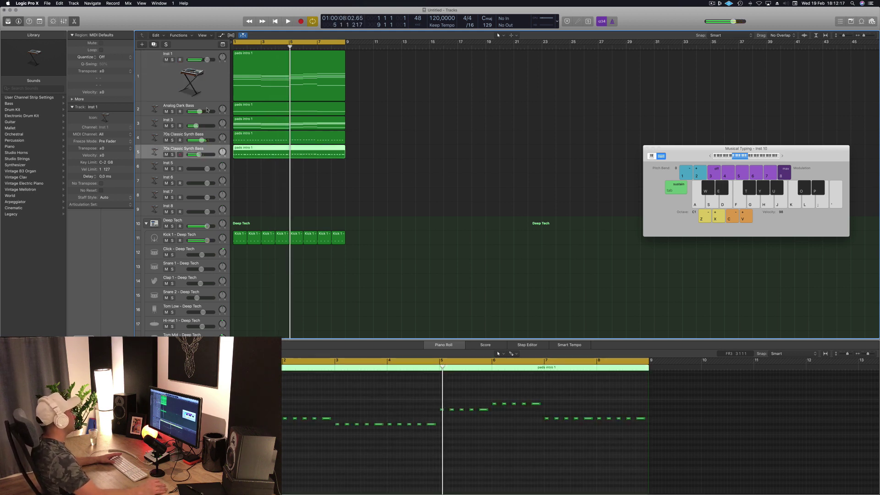
click(154, 44)
drag(285, 156, 278, 166)
Thin the copied region to one note per bar, raise the notes an octave, and play the loop.
key(Tab)
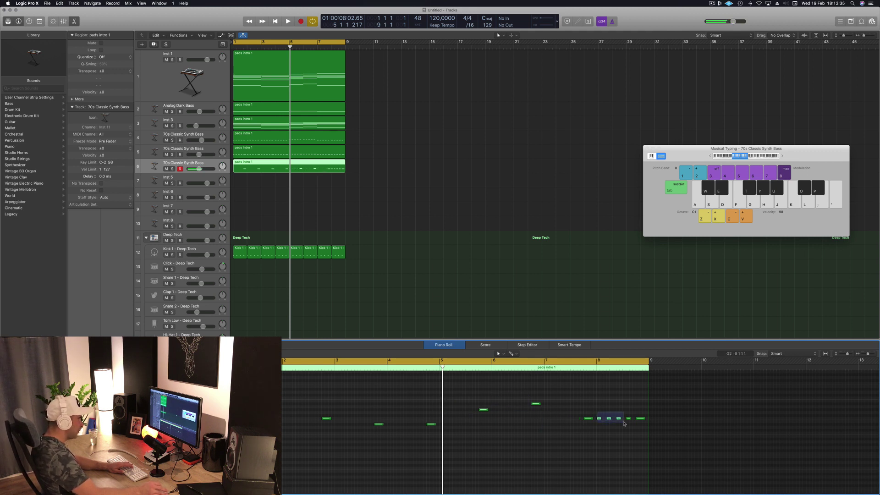
key(space)
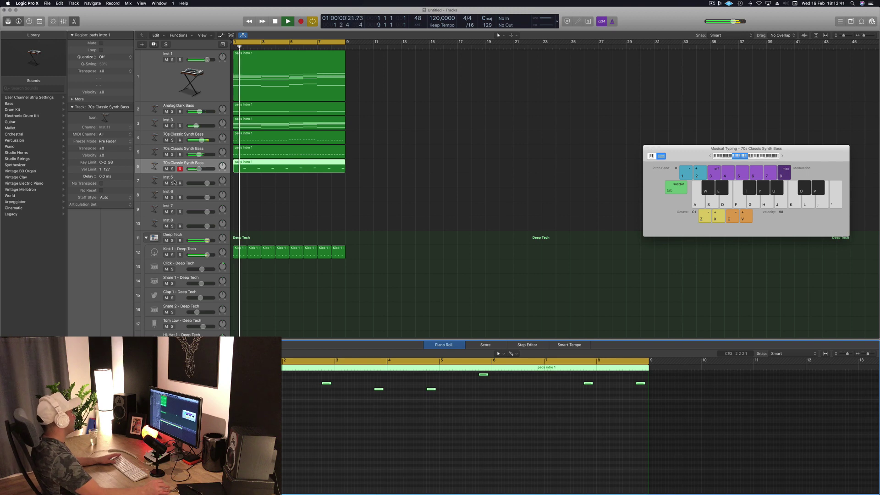
key(space)
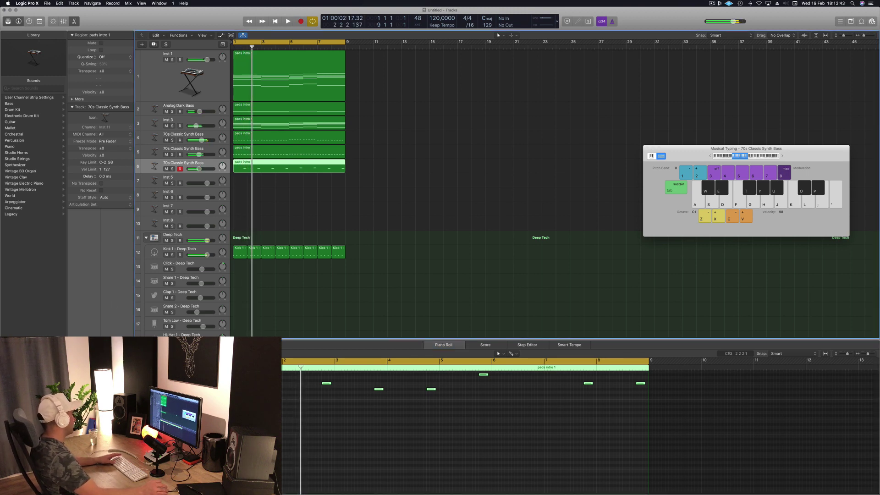
Open Alchemy on the new track and audition the brass presets Brassy Jazz Ensemble and Classic 80s Synth Brass.
key(v)
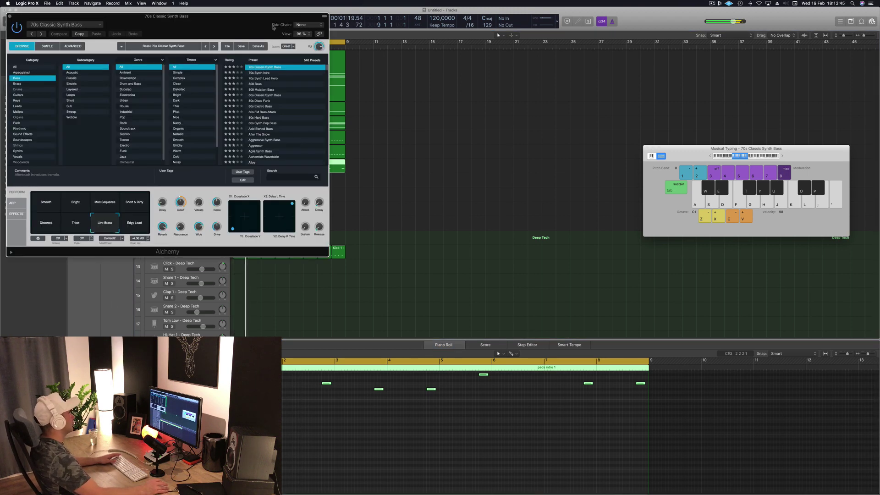
drag(168, 32, 528, 112)
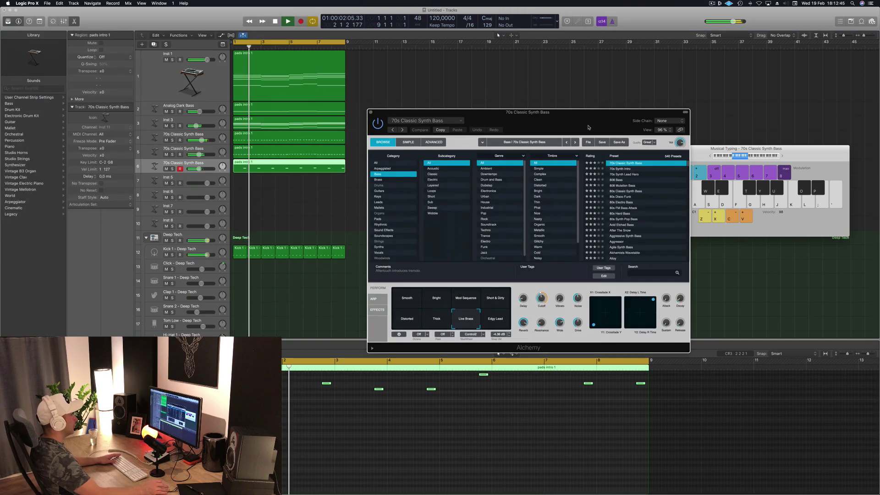
click(383, 181)
click(624, 191)
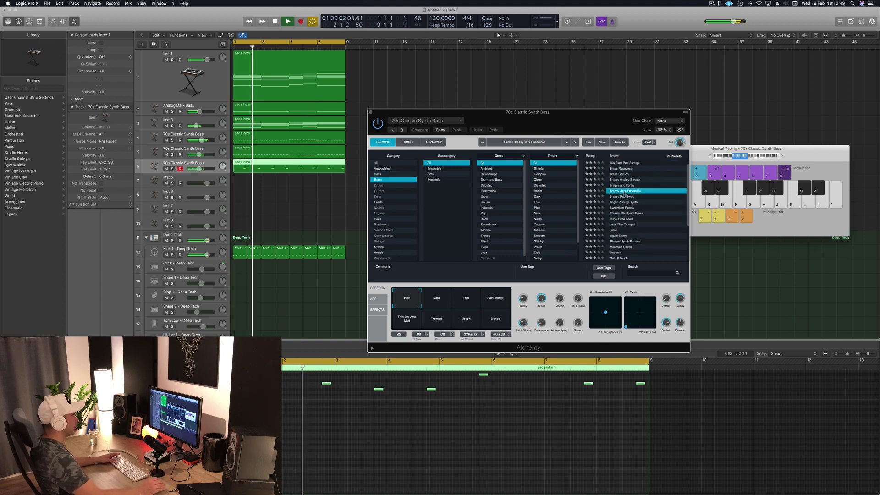
drag(590, 121, 620, 100)
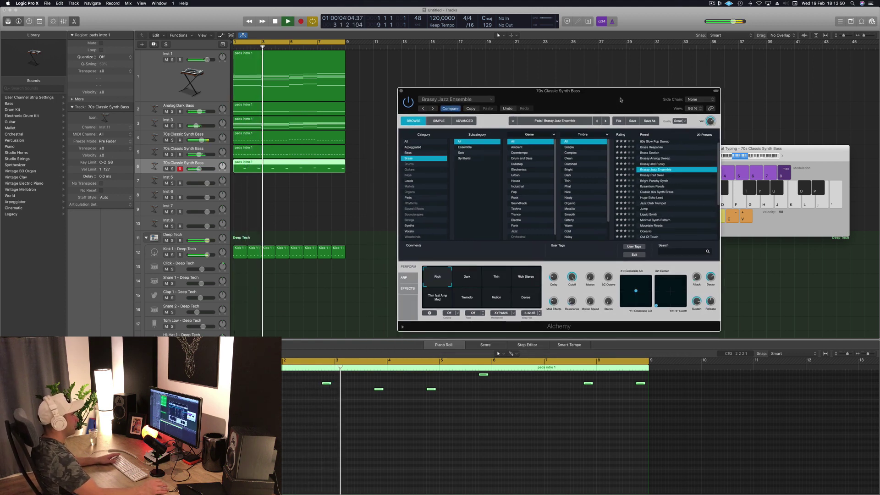
click(648, 187)
click(661, 191)
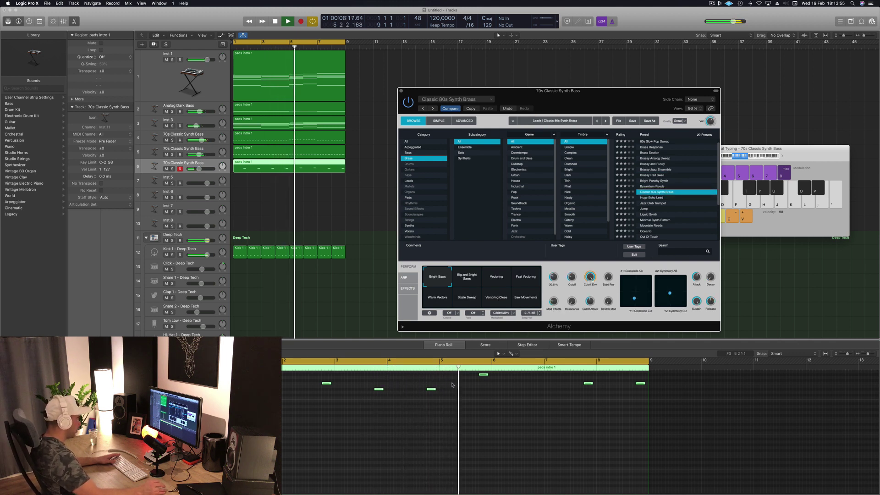
Lower all notes of the brass region by two octaves and replay the loop from the start.
click(396, 446)
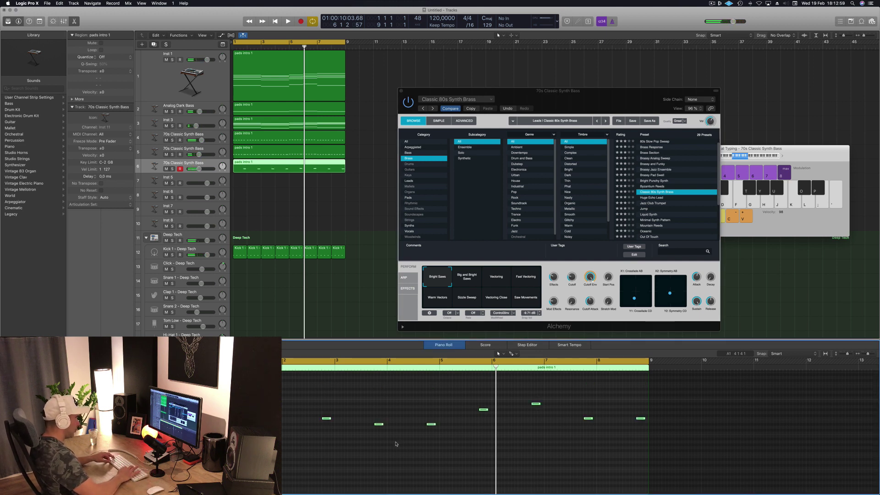
key(Return)
key(space)
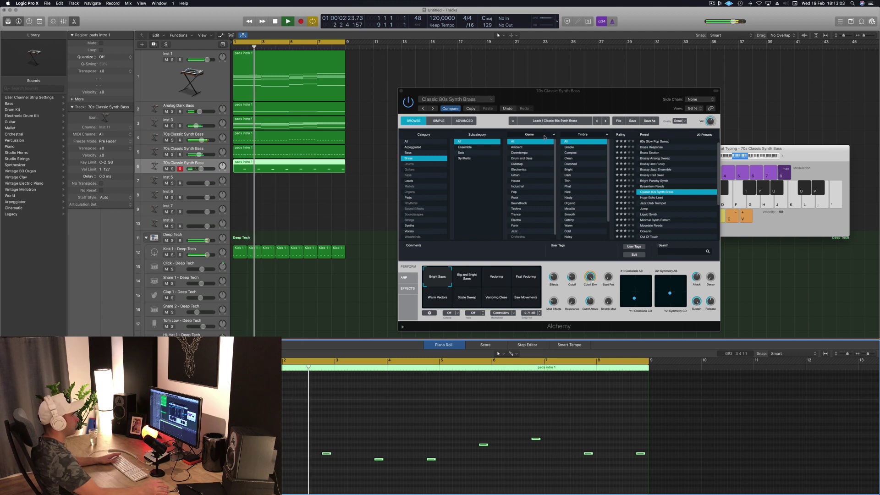
Audition 80s Pop Synth Brass and 80s Slow Pop Sweep, settle on the Brass Response preset, and close Alchemy.
scroll(661, 144, up, 1)
click(661, 145)
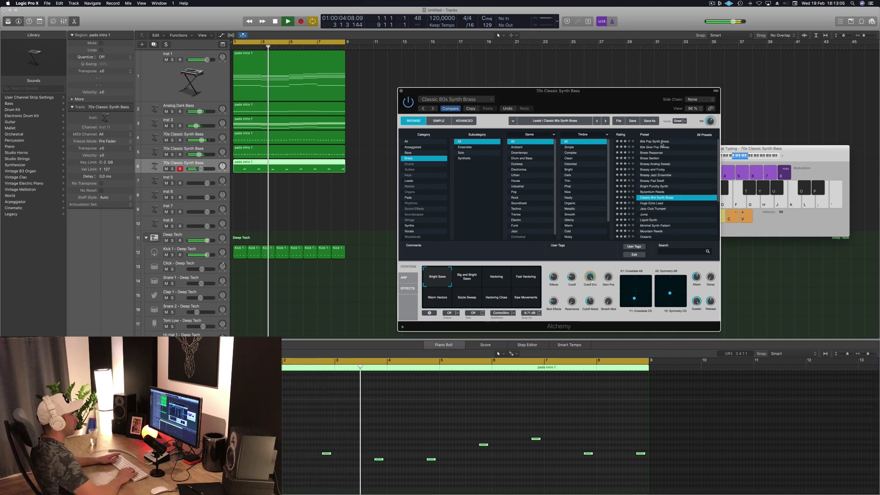
click(662, 142)
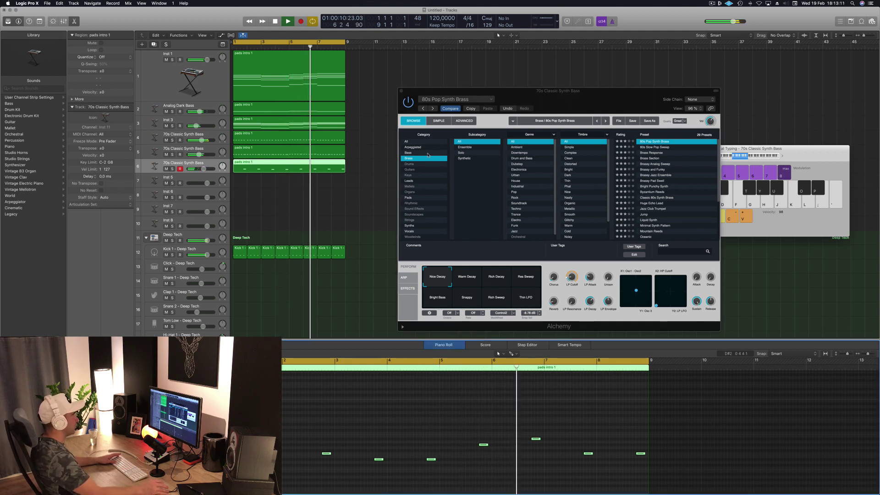
click(657, 147)
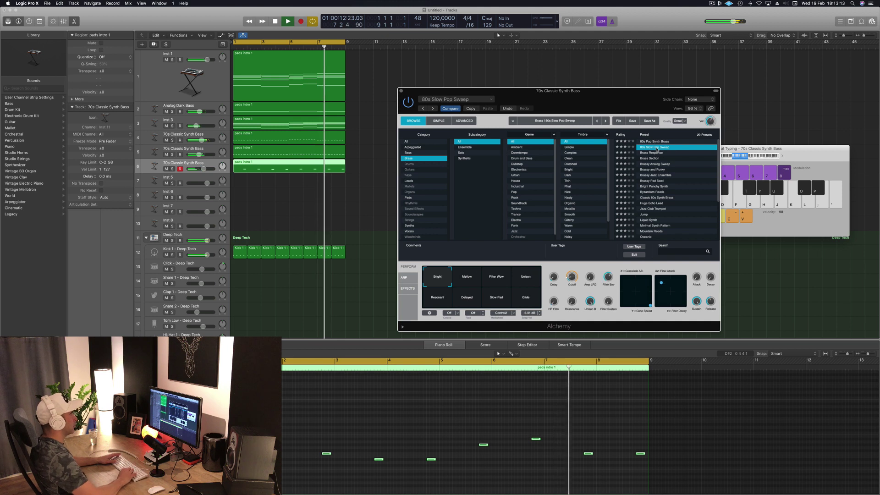
key(Down)
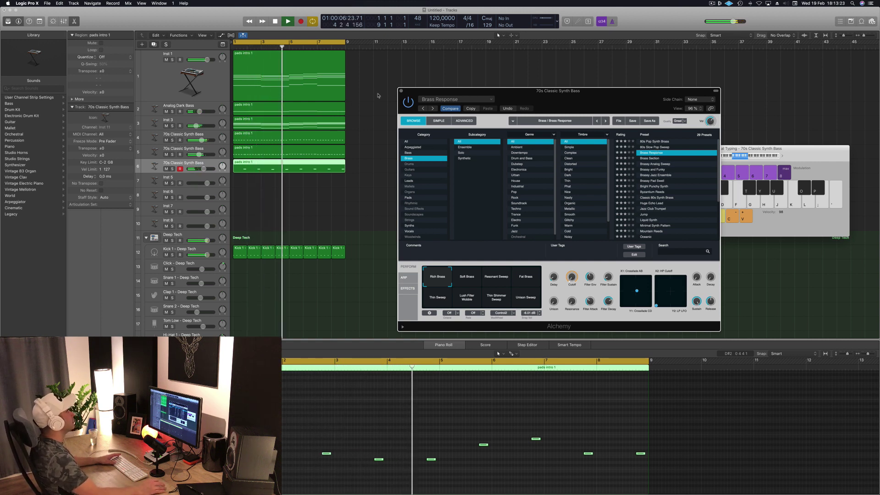
key(space)
key(super+w)
Move the first Kick 1 region down to bar 1 of the Snare 1 track.
scroll(373, 216, down, 5)
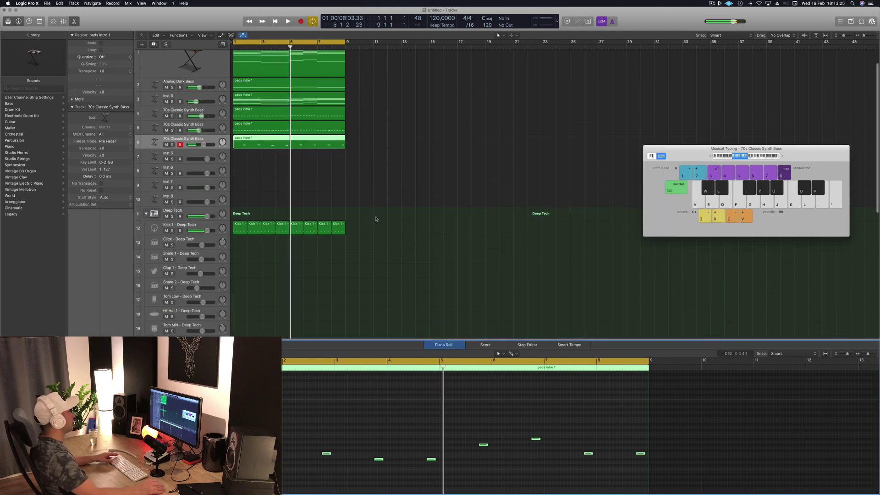
click(237, 182)
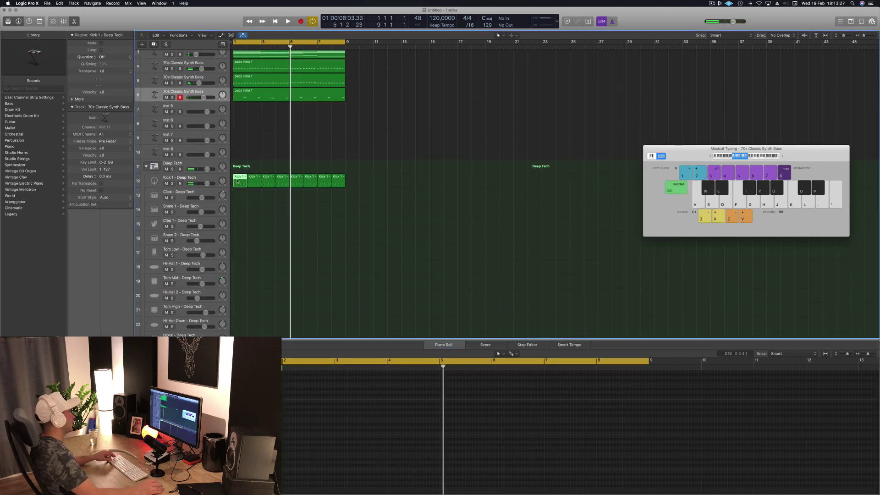
drag(237, 181, 234, 213)
drag(228, 259, 229, 260)
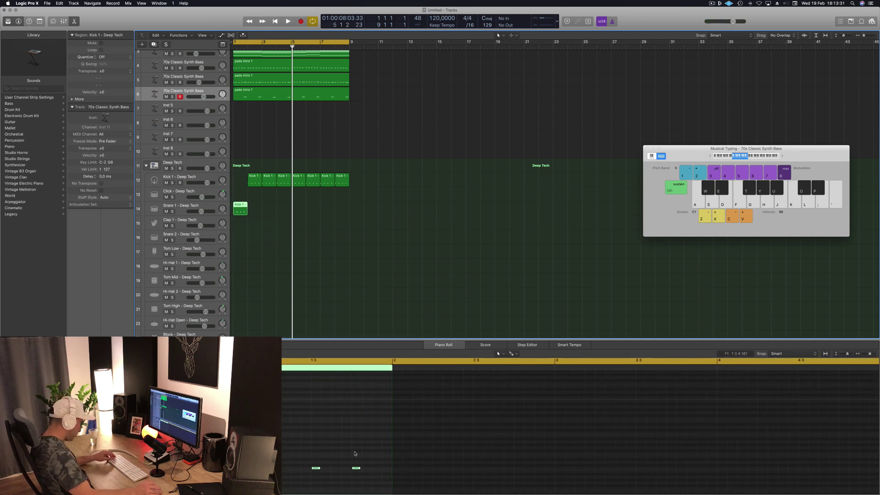
Turn the region into a snare pattern: remove the beat 3 hit, raise the notes two semitones, and add a hit half a beat after beat 4.
click(339, 435)
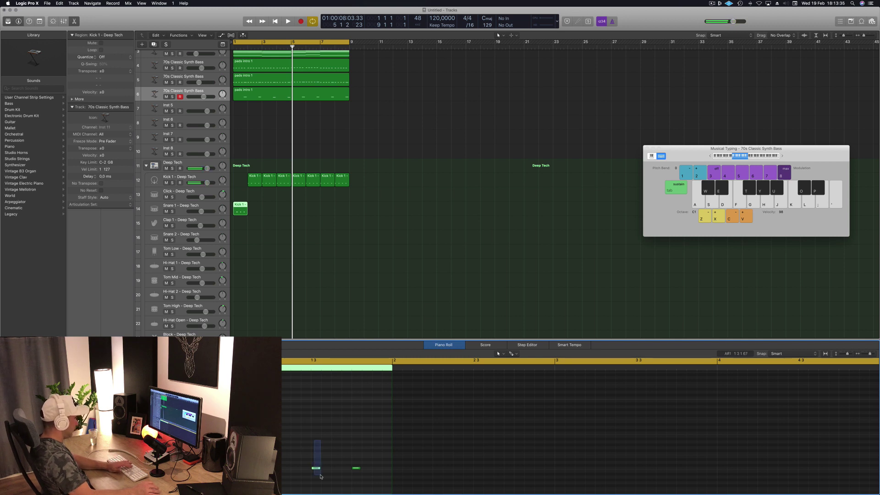
drag(281, 454, 282, 454)
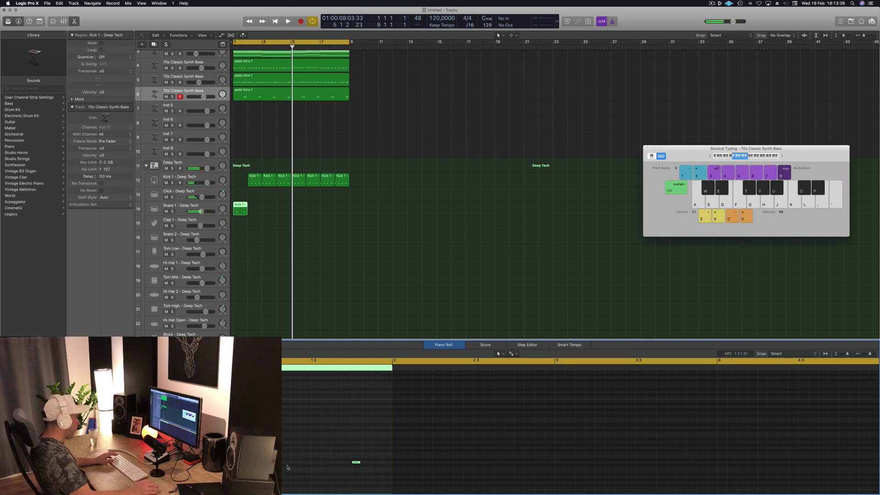
click(373, 463)
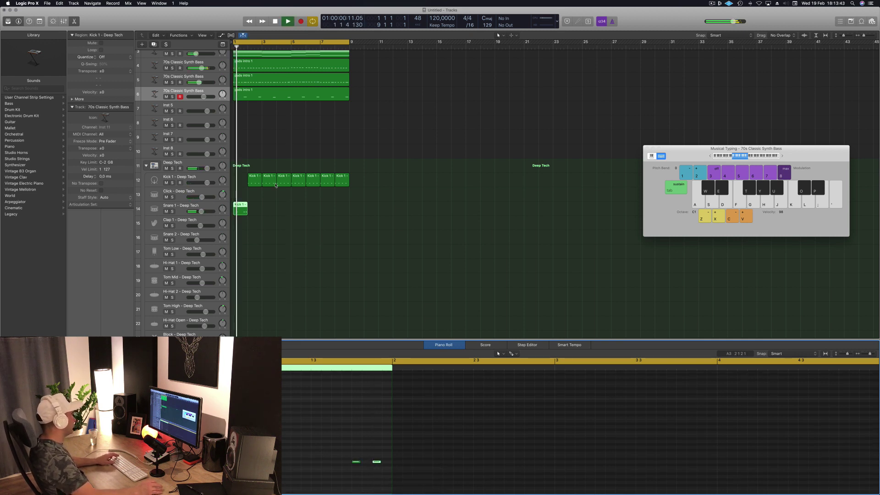
Copy a kick region back to bar 1 of Kick 1 and repeat the snare region across bars 1 to 8.
click(251, 179)
click(241, 207)
key(space)
drag(241, 207, 298, 212)
shift+click(240, 208)
click(293, 229)
scroll(256, 183, down, 2)
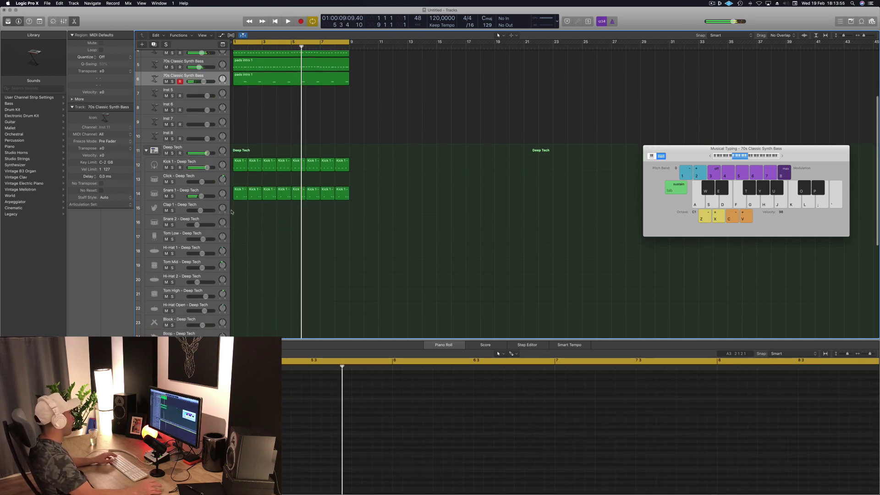
Copy the first Kick 1 region to the Hi-Hat 1 track and raise its notes towards the hi-hat pitch.
click(244, 159)
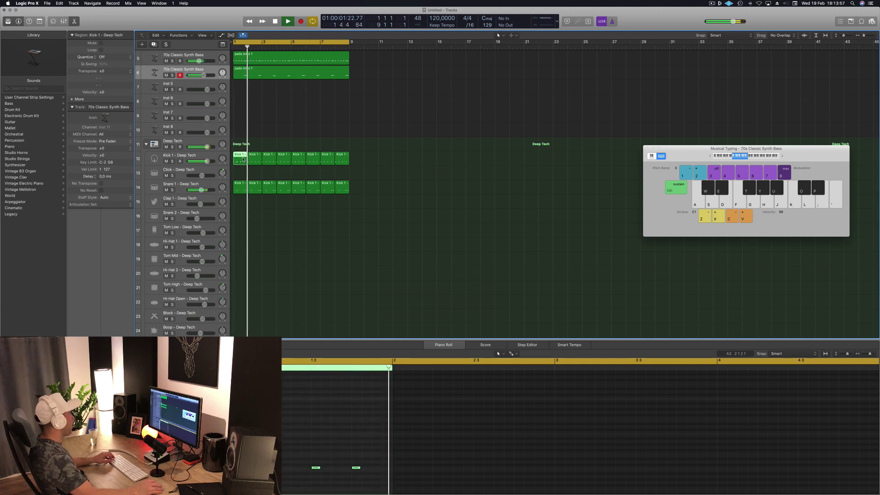
drag(243, 161, 242, 247)
scroll(380, 474, down, 1)
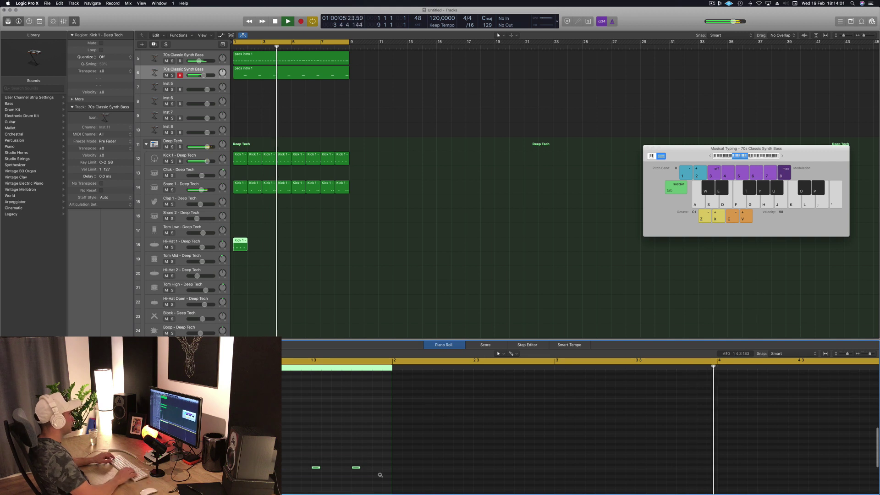
scroll(379, 474, down, 1)
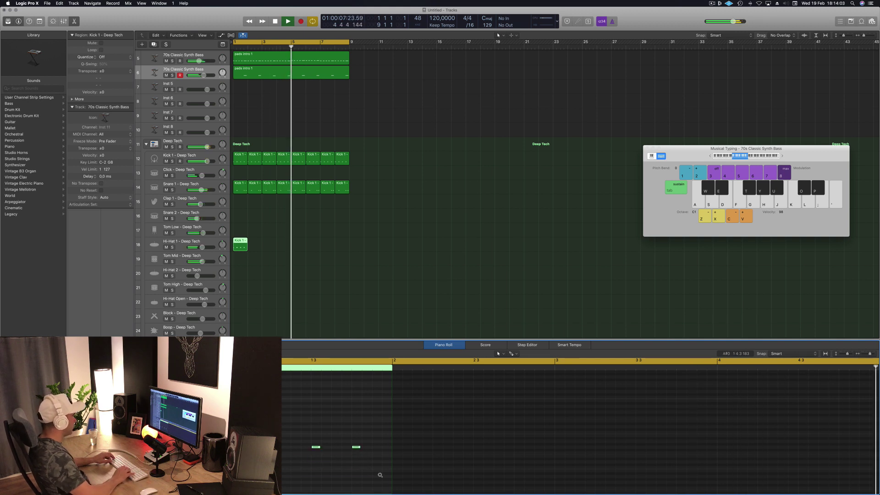
Shift the Hi-Hat 1 notes to the off-beats and repeat the region across bars 1 to 8.
key(Return)
drag(235, 243, 304, 246)
shift+click(239, 244)
shift+click(241, 244)
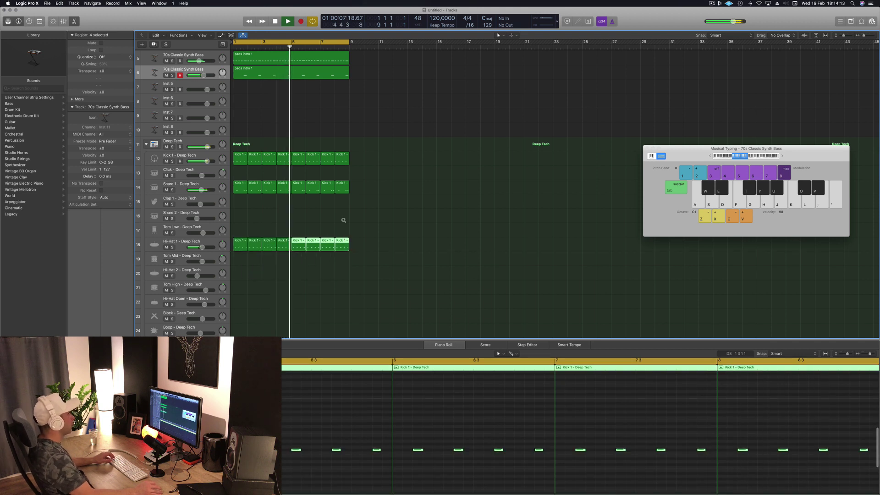
Open SilverVerb on Aux 33 for the brass track, load the grandiose setting, and move its window clear of the tracks.
scroll(337, 232, up, 6)
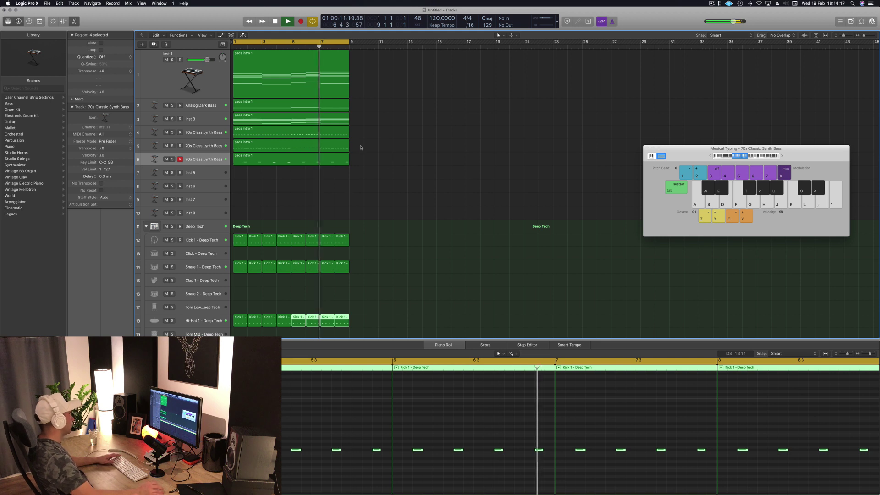
click(209, 159)
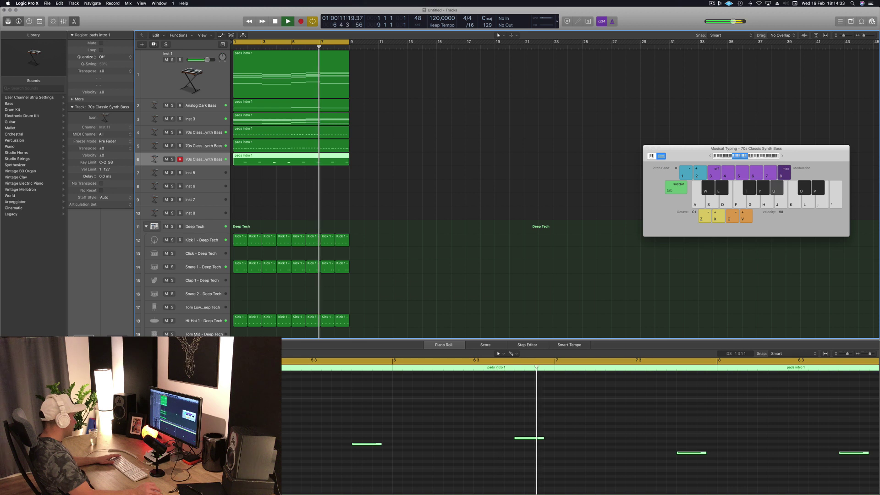
key(v)
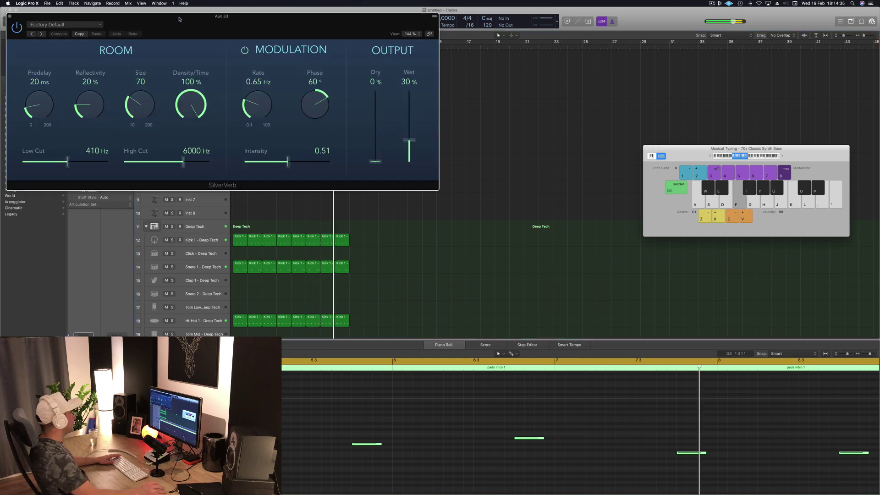
drag(176, 20, 407, 77)
click(296, 82)
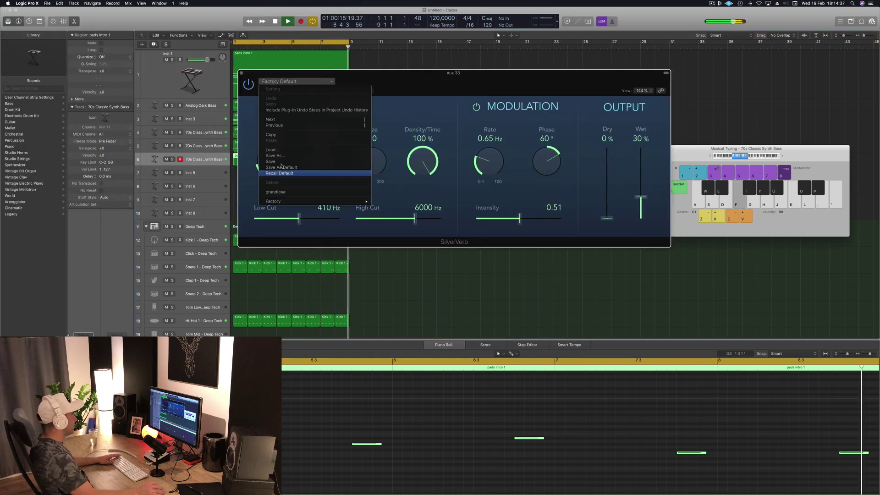
click(283, 193)
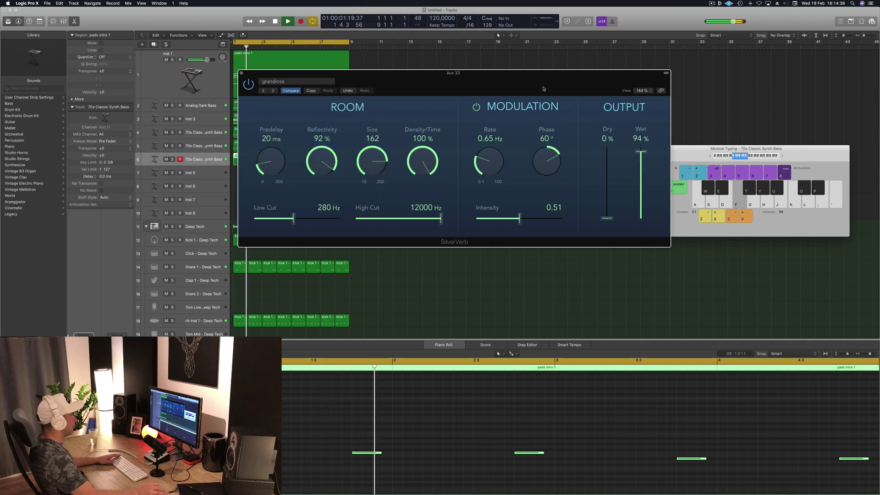
drag(454, 73, 734, 43)
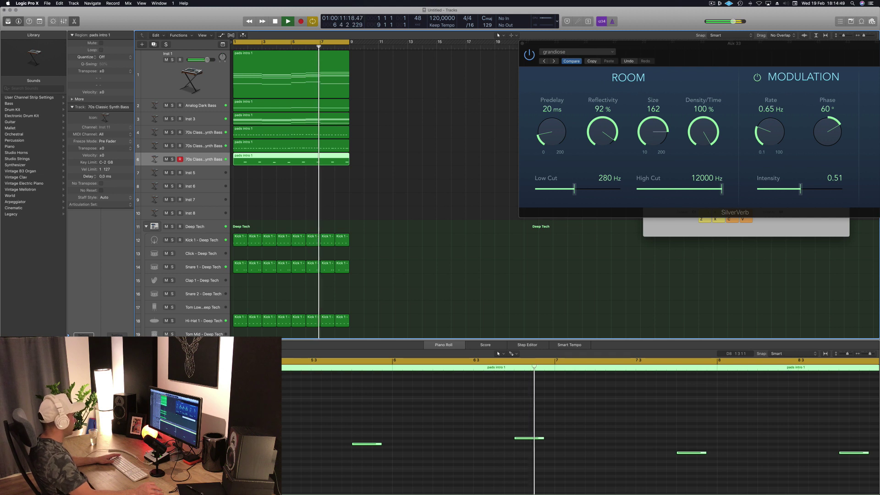
Clear the region selection and compare the soloed brass track with the full mix.
click(449, 205)
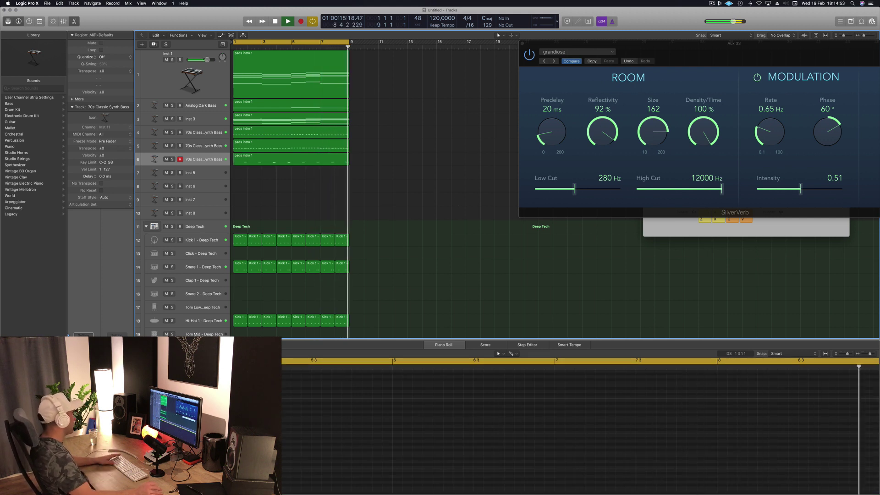
key(s)
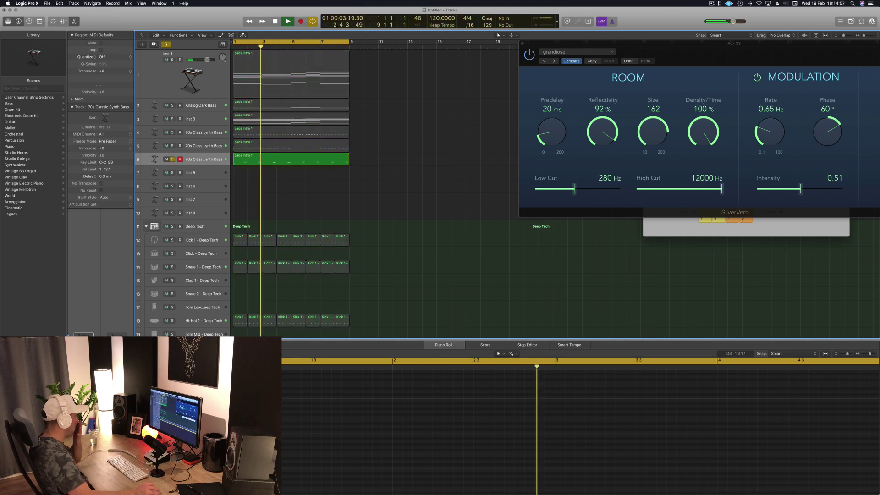
key(s)
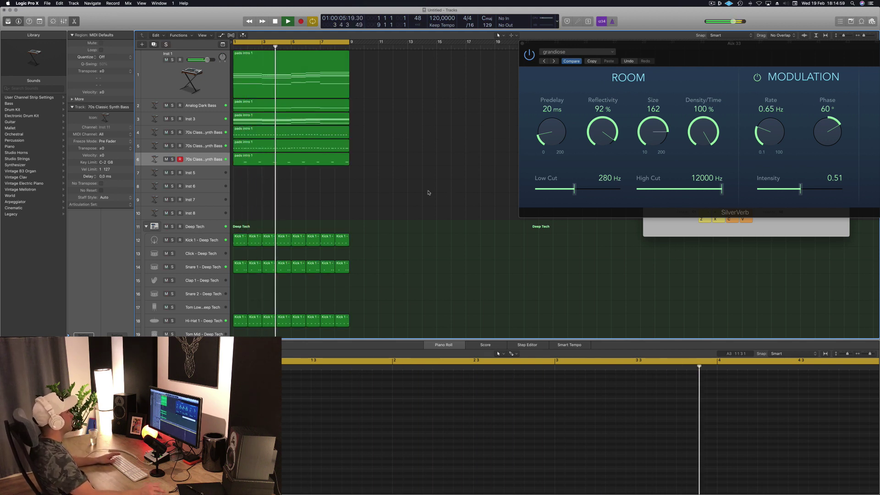
Copy the first Hi-Hat 1 region to the start of the Block track and raise its notes to the block pitch.
scroll(384, 202, down, 5)
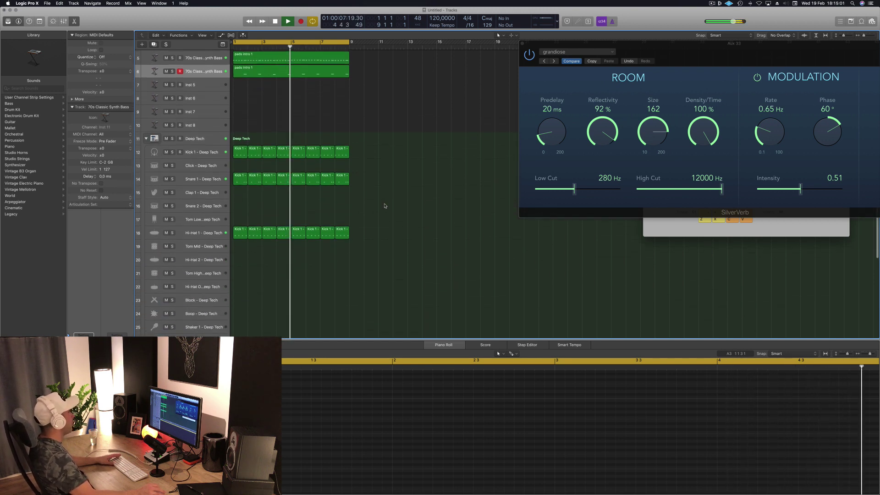
scroll(268, 280, down, 1)
click(241, 197)
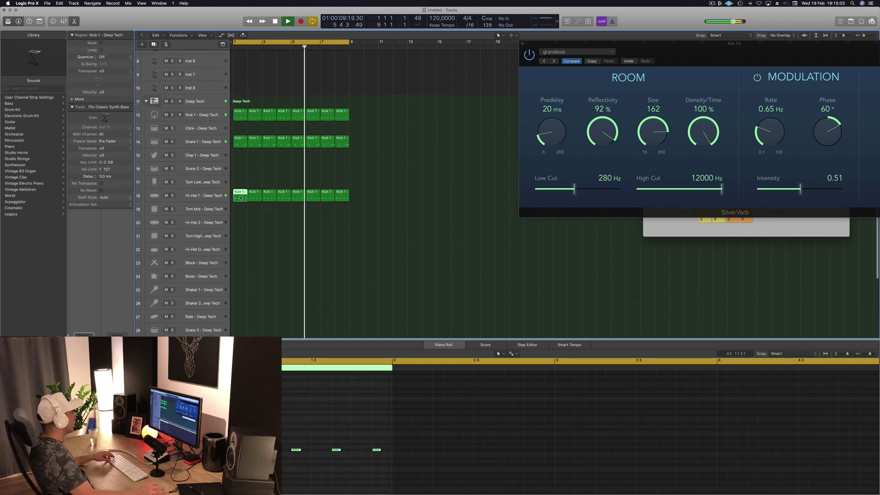
drag(240, 198, 240, 263)
drag(283, 439, 376, 459)
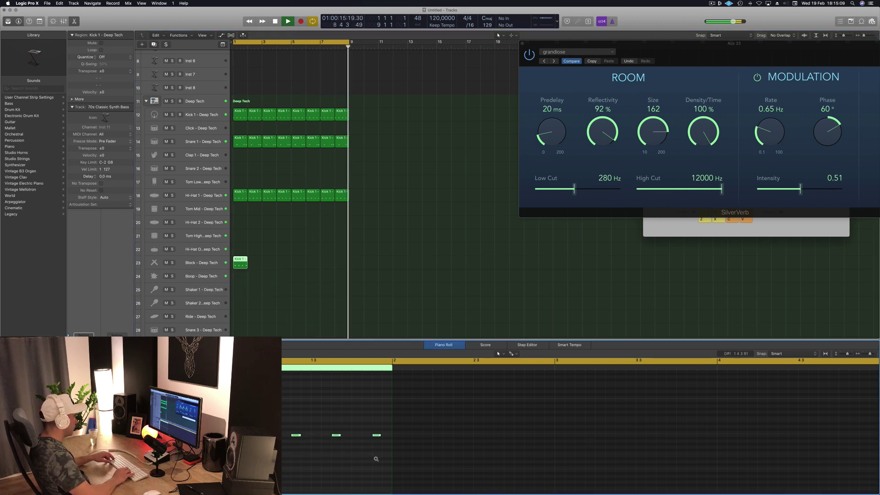
Adjust the Block notes' timing with the last note one sixteenth earlier, and check the pattern in playback.
key(alt+Right)
key(alt+Right)
key(alt+Right)
key(space)
key(space)
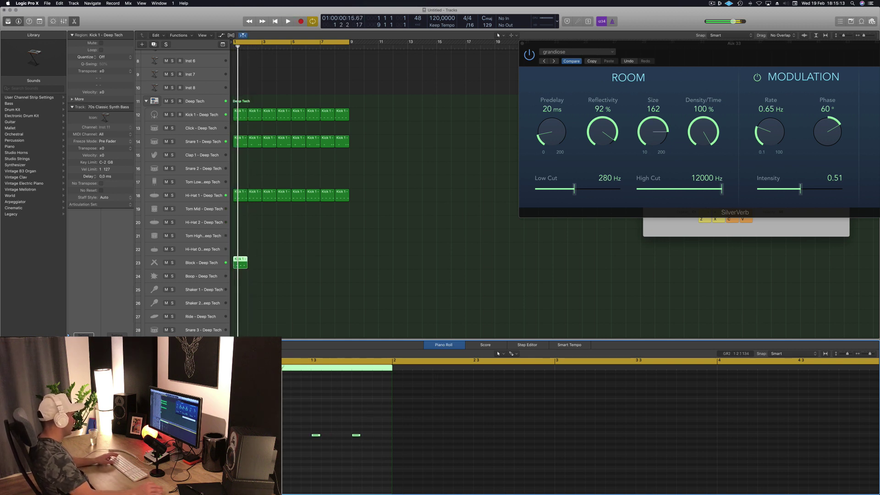
key(alt+Right)
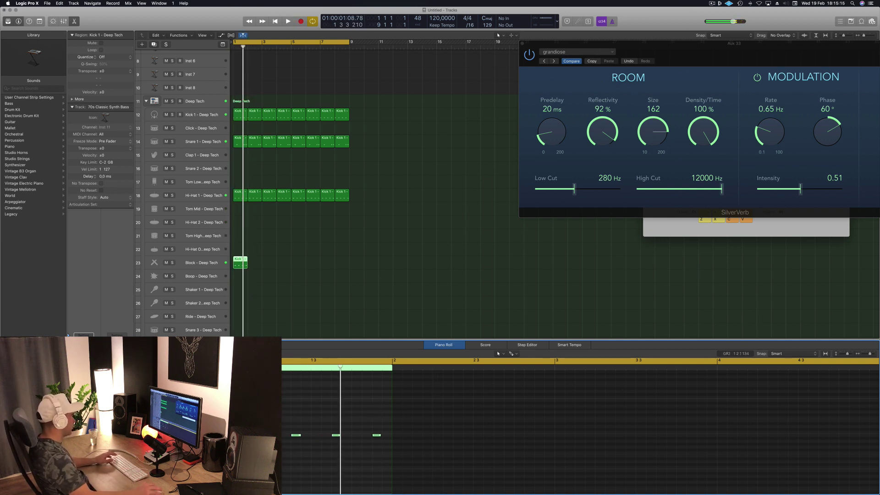
key(space)
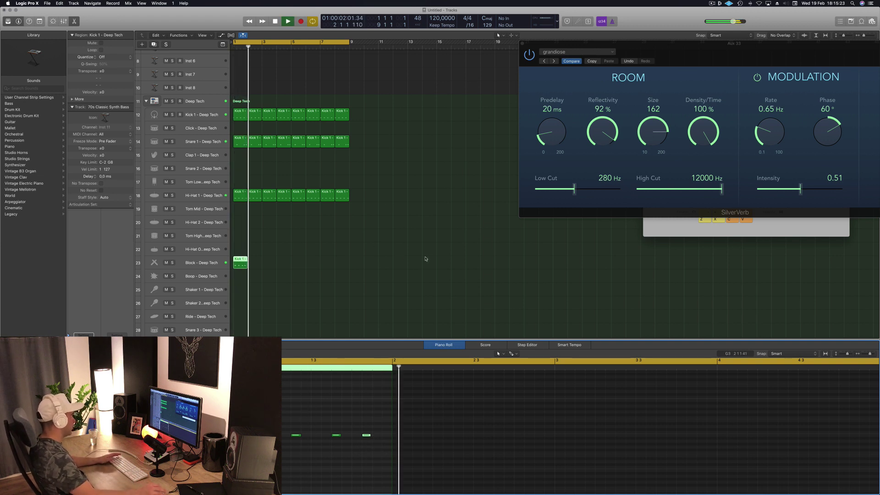
key(space)
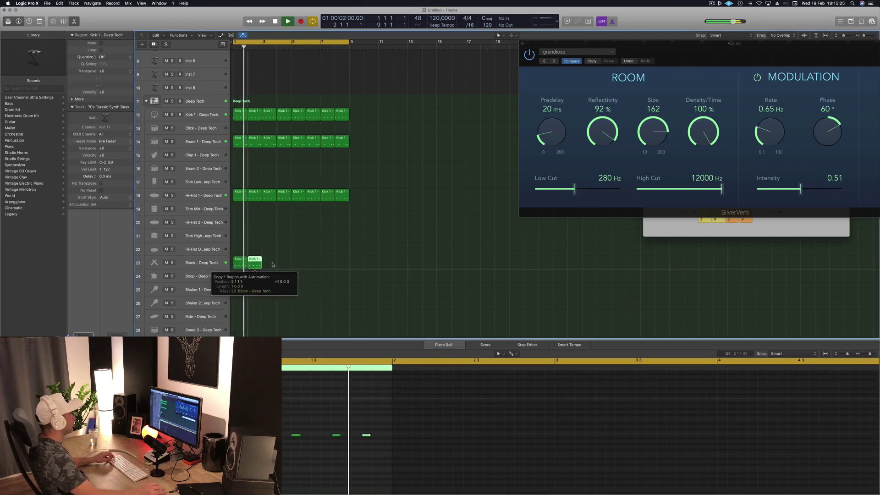
Repeat the Block region across bars 1 to 8 by duplicating it in growing groups.
key(cmd+r)
shift+click(242, 266)
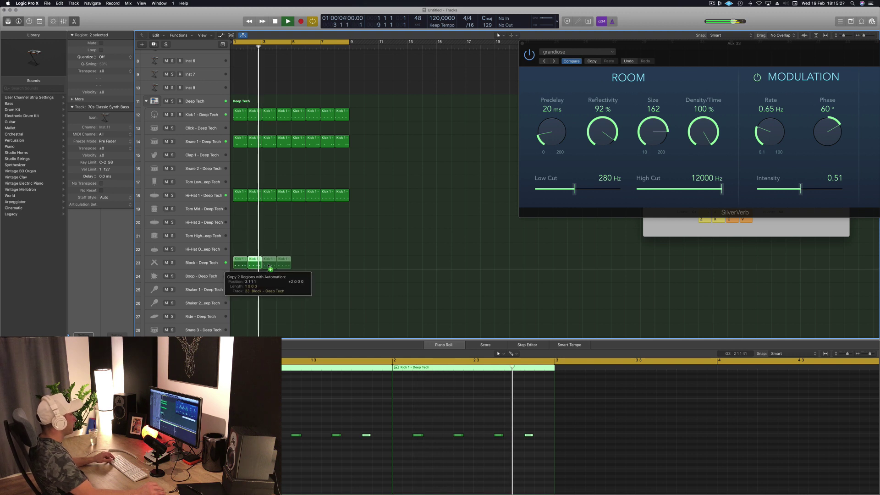
key(super+r)
shift+click(243, 262)
drag(243, 263, 302, 263)
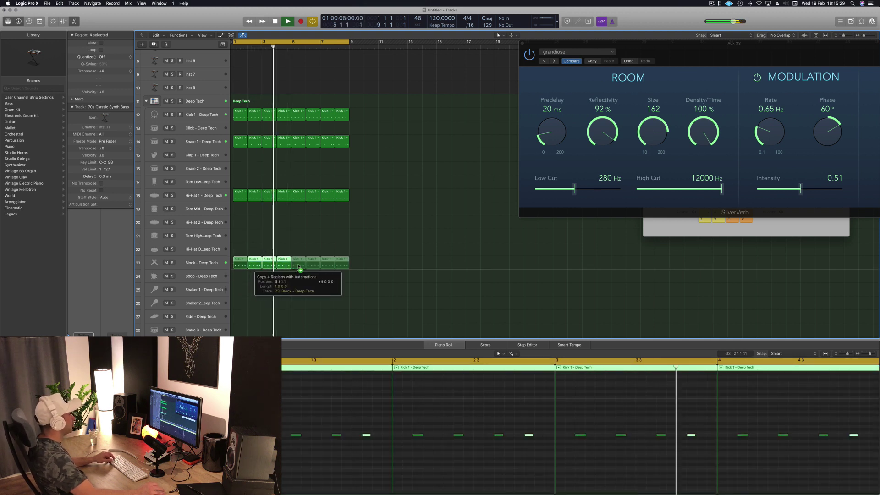
Select the Hi-Hat 1 track during playback and clear the region selection.
scroll(387, 241, up, 1)
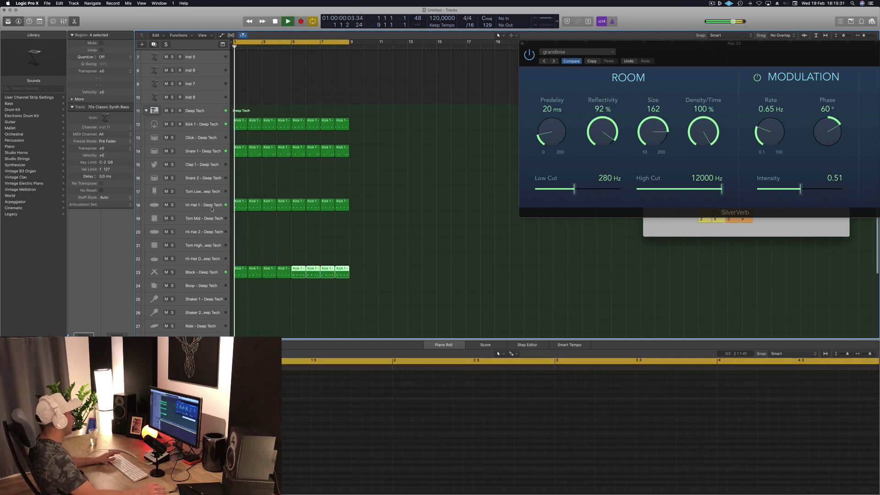
click(202, 204)
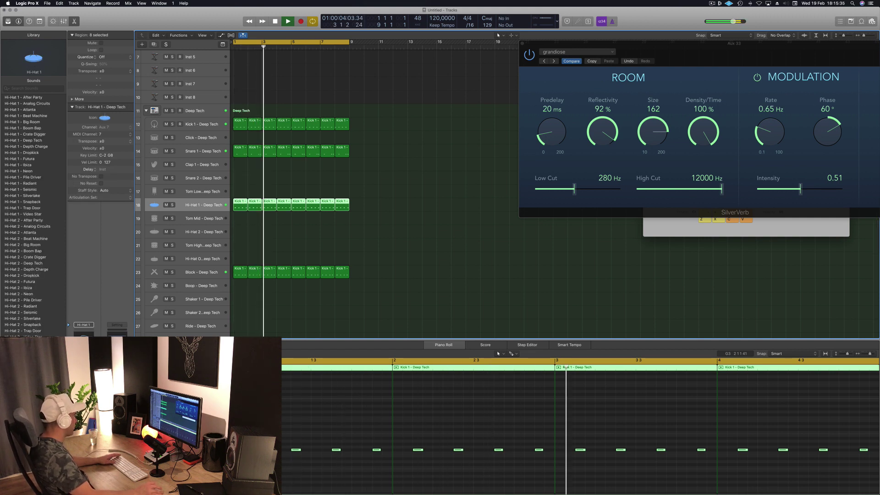
click(371, 281)
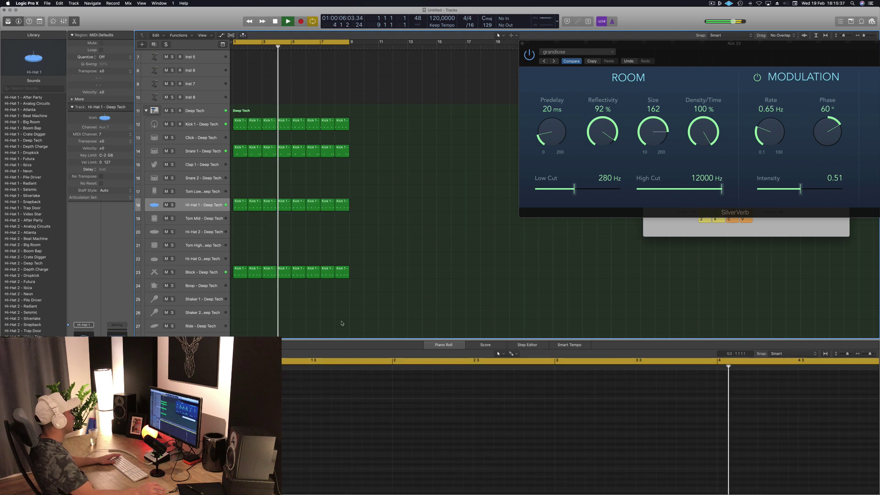
Copy the first Kick 1 region to the Shaker 1 track and raise its notes towards the shaker pitch.
scroll(240, 238, down, 3)
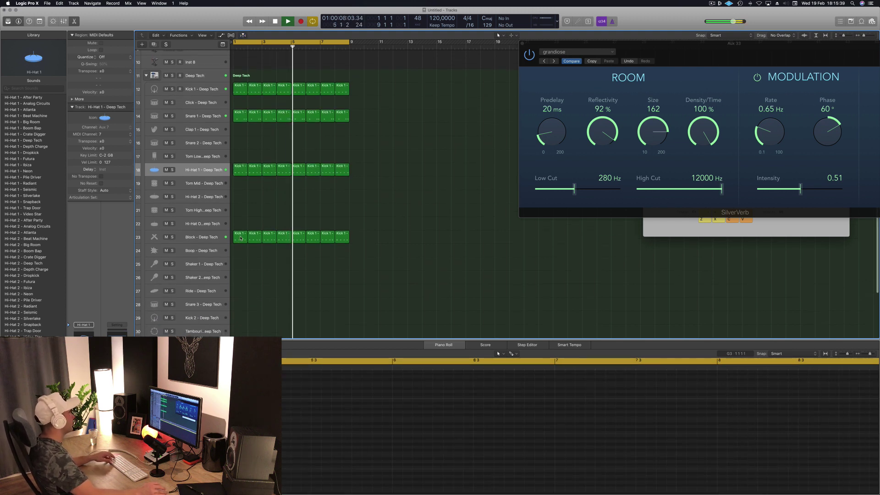
click(240, 87)
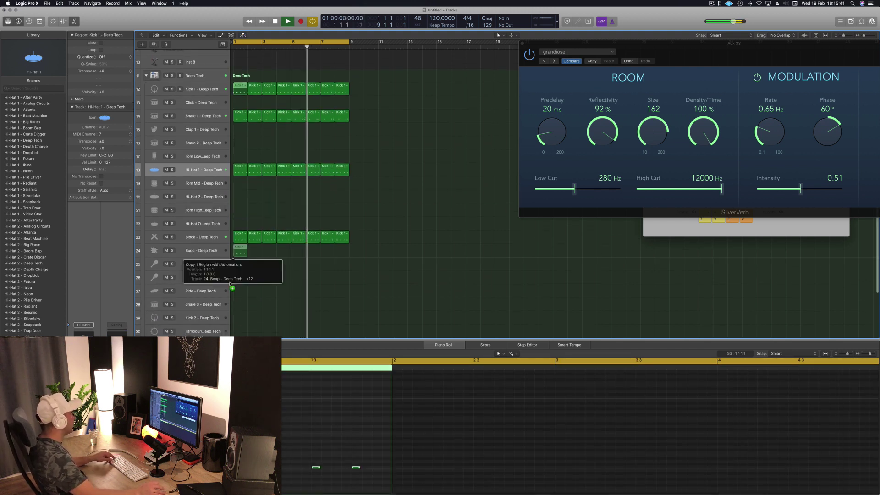
drag(227, 313, 232, 264)
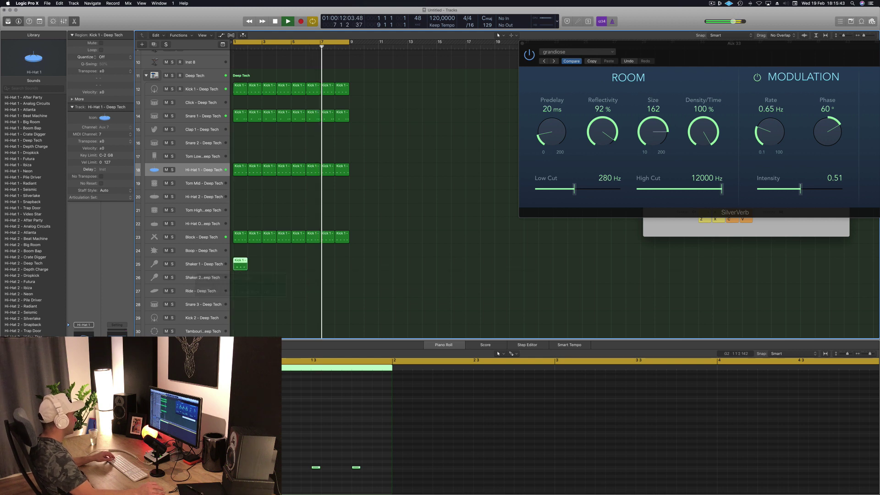
drag(304, 456, 399, 477)
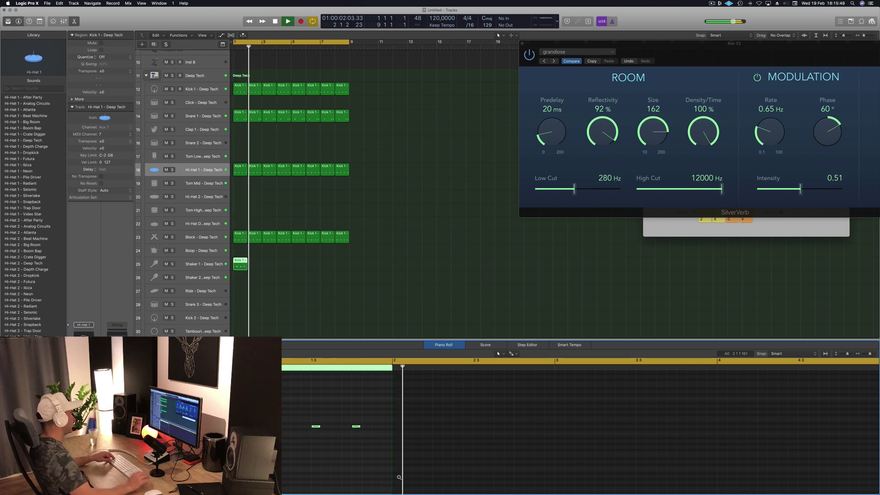
Move the shaker region to the Shaker 2 track and duplicate its notes to fill the bar with sixteenths.
key(space)
drag(243, 263, 241, 276)
drag(315, 426, 326, 426)
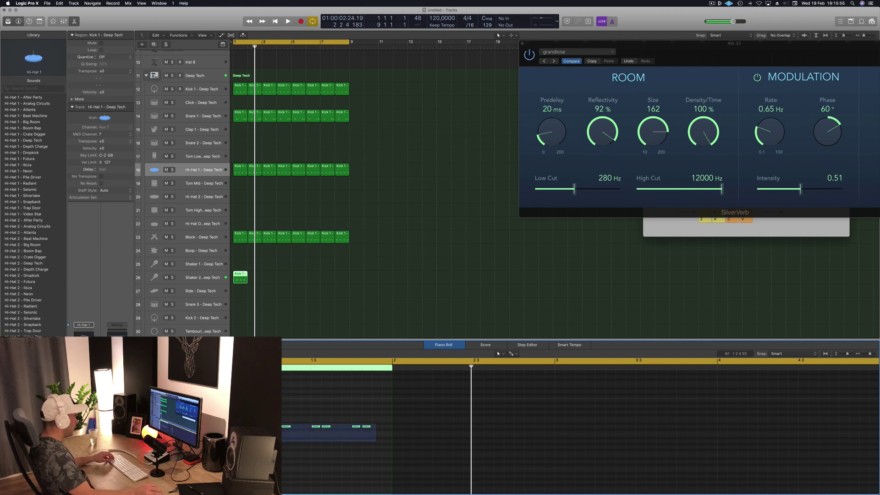
mouse_move(320, 427)
mouse_down()
mouse_move(342, 426)
mouse_move(330, 426)
mouse_up()
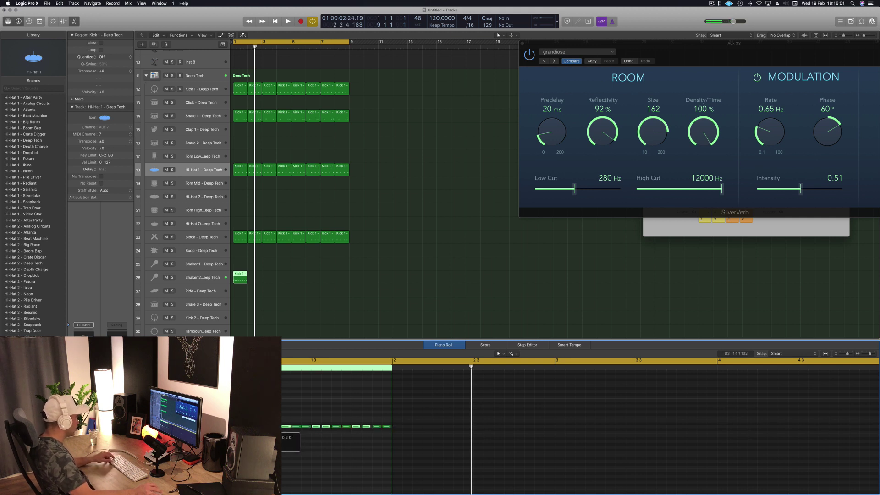
Repeat the Shaker 2 region across bars 1 to 8, select its track, and play the pattern.
key(space)
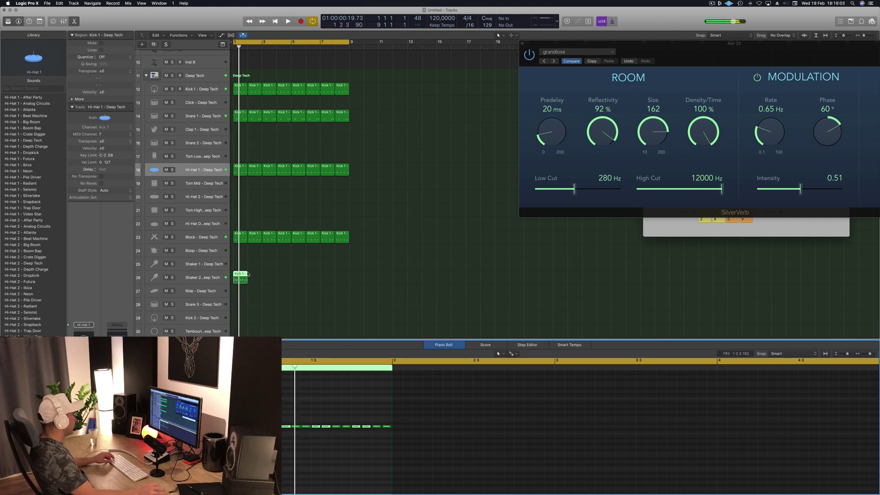
drag(242, 276, 312, 276)
shift+click(242, 275)
shift+click(251, 274)
click(182, 278)
key(space)
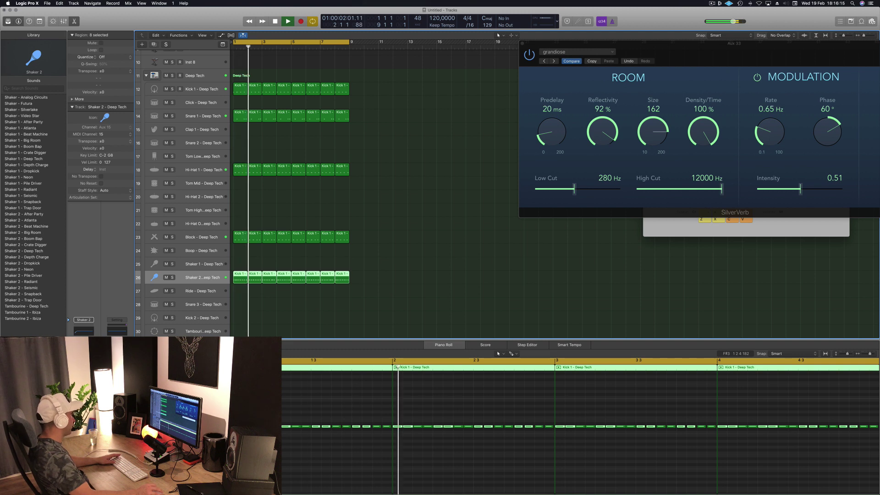
Add Microphaser to the Shaker 2 track with the Background Movement setting and close its window.
key(Return)
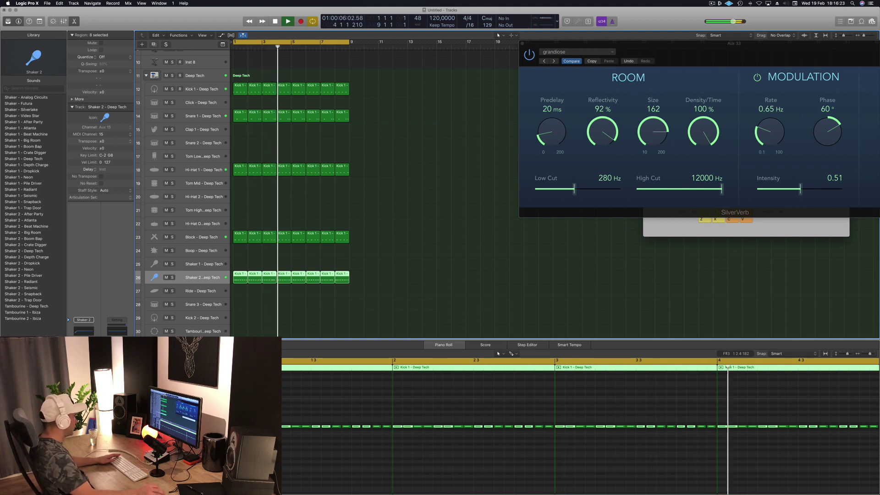
drag(98, 21, 309, 114)
click(251, 122)
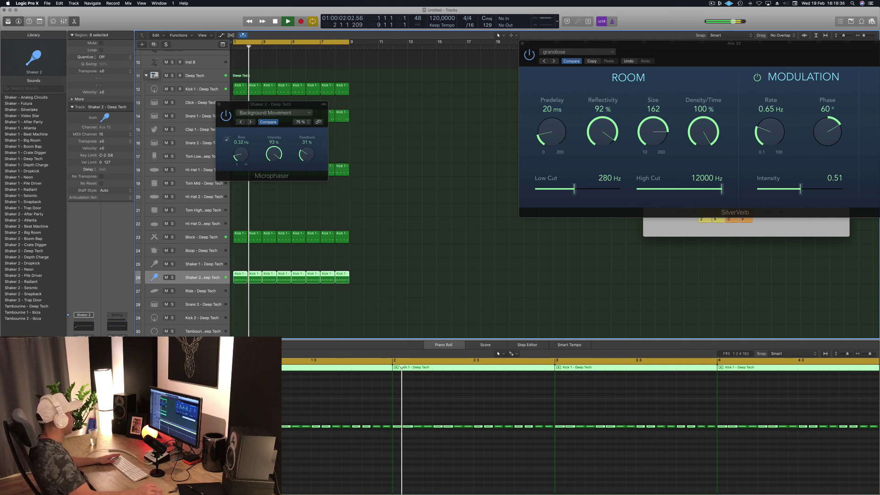
click(219, 105)
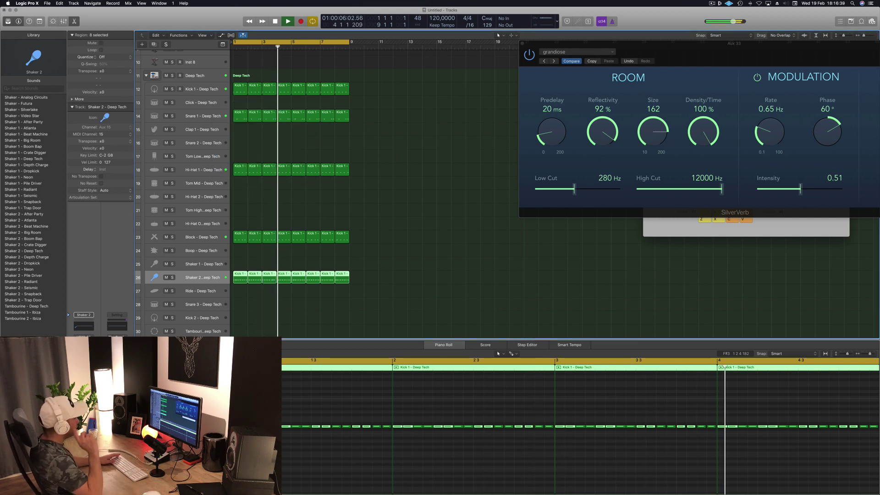
Close the SilverVerb window and clear the region selection while the full mix plays.
drag(520, 44, 330, 86)
click(333, 85)
scroll(405, 158, up, 6)
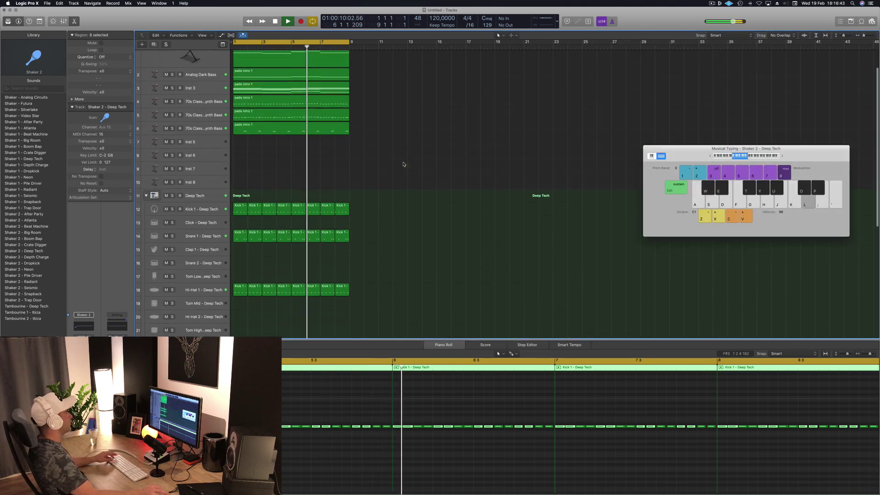
click(439, 146)
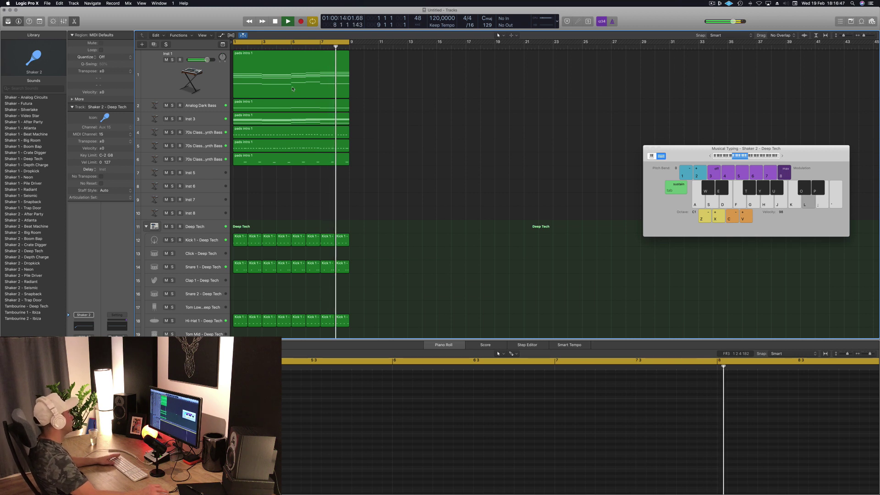
Enlarge the Inst 5 track with individual track zoom, open its Alchemy instrument, and reposition the window.
click(200, 177)
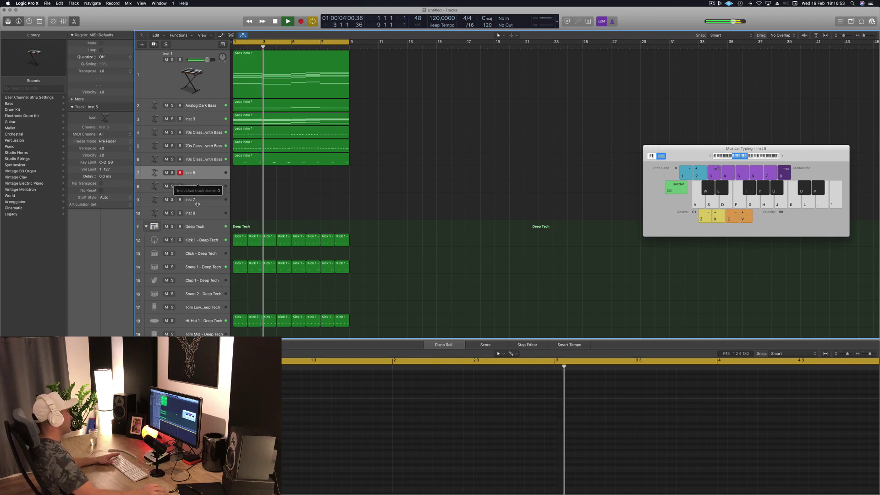
key(ctrl+z)
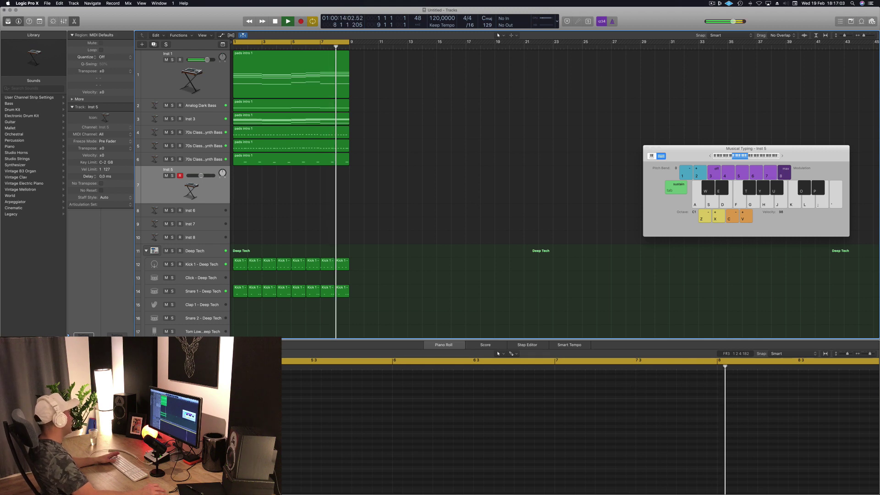
key(v)
drag(228, 17, 524, 148)
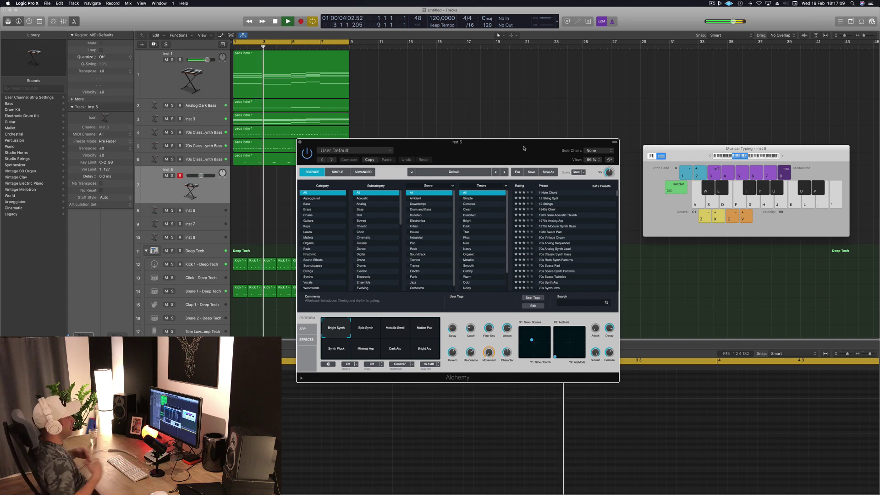
mouse_move(523, 148)
mouse_down()
mouse_move(556, 139)
mouse_move(522, 140)
mouse_up()
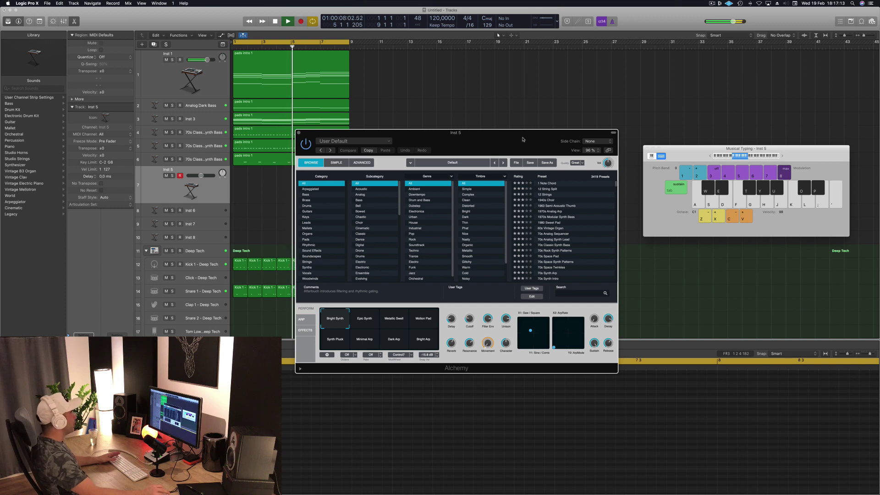
Load the 60s Vintage Organ preset from Alchemy's Organs category and arrange the Alchemy and Musical Typing windows side by side.
click(305, 217)
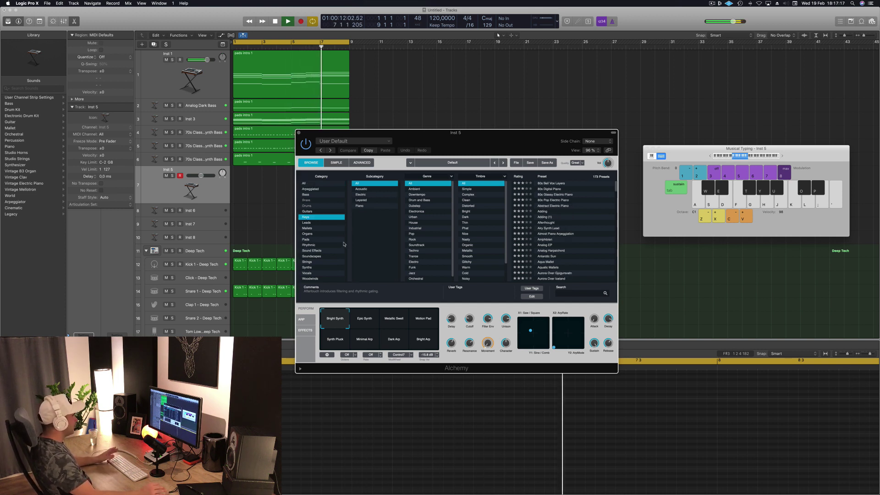
click(306, 233)
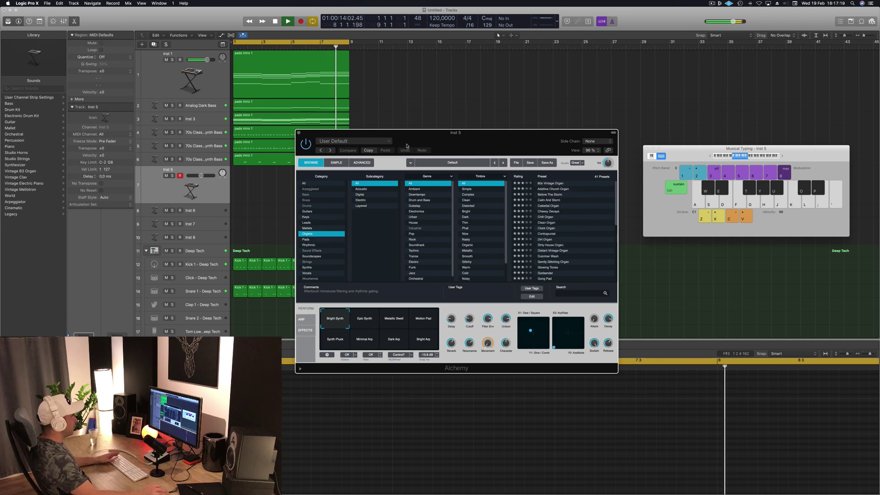
drag(449, 140, 394, 142)
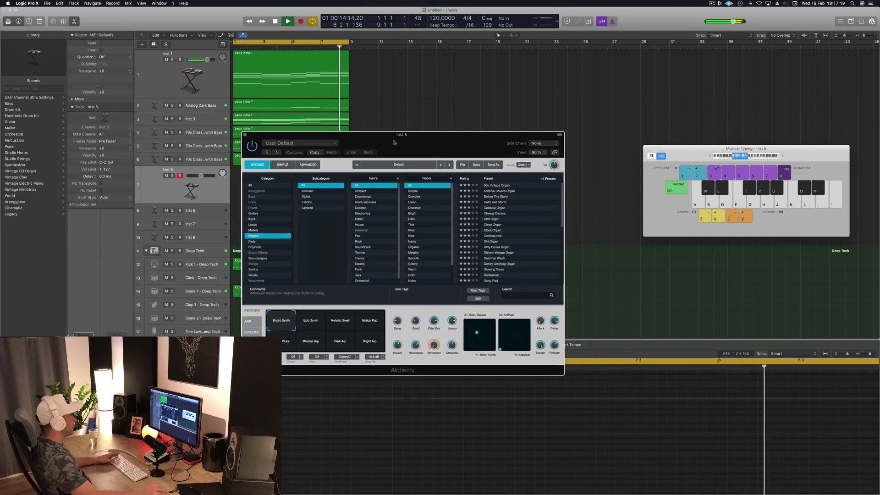
click(504, 185)
drag(762, 149, 697, 161)
drag(440, 141, 492, 114)
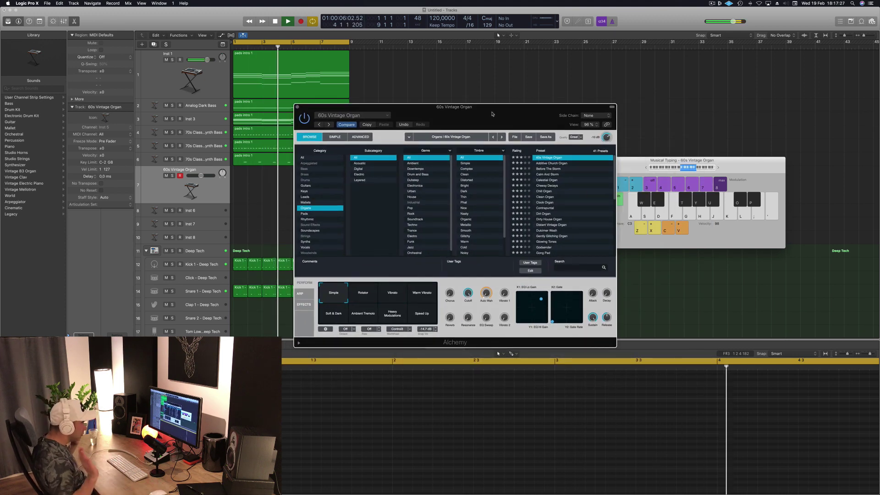
Audition organ notes with Musical Typing and shift its keyboard range slightly lower.
key(j)
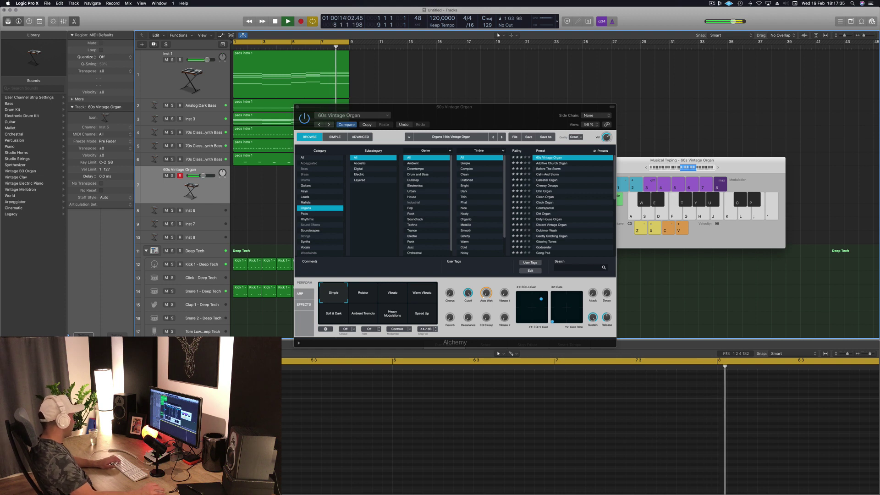
click(680, 169)
key(d)
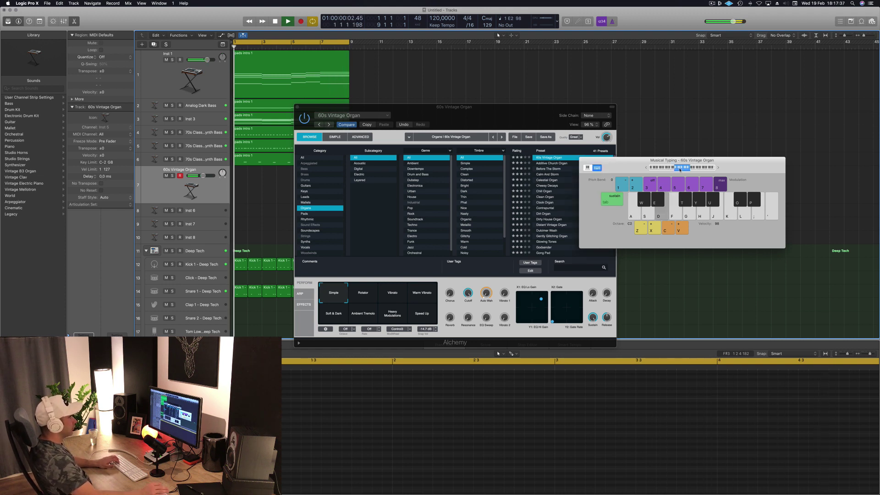
Restart playback, load Alchemy's Additive Church Organ preset and audition it with Musical Typing notes.
key(f)
drag(516, 117, 569, 90)
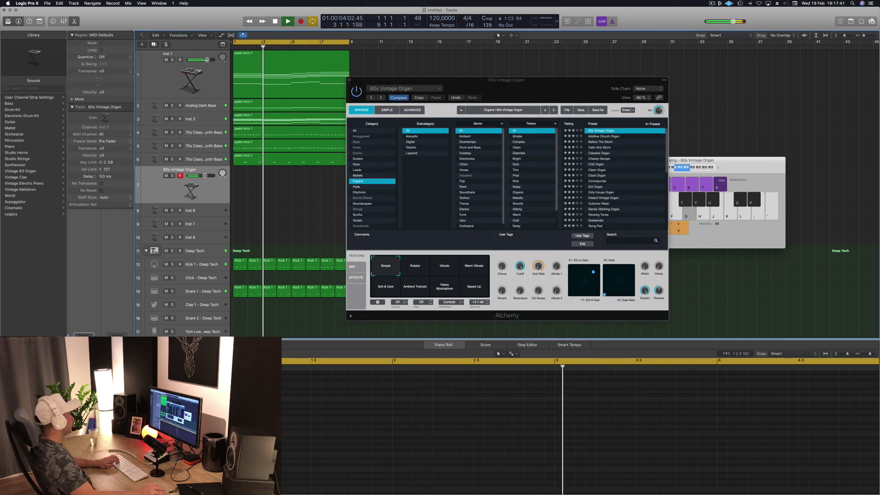
key(space)
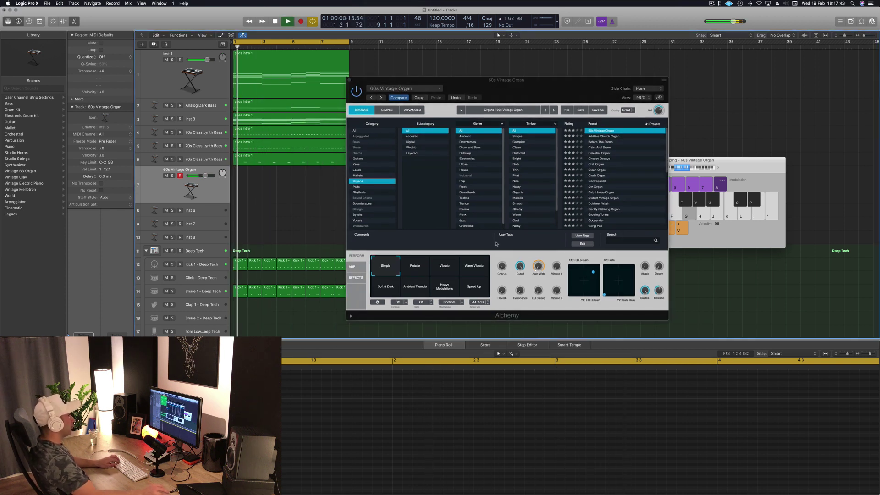
click(603, 137)
click(603, 138)
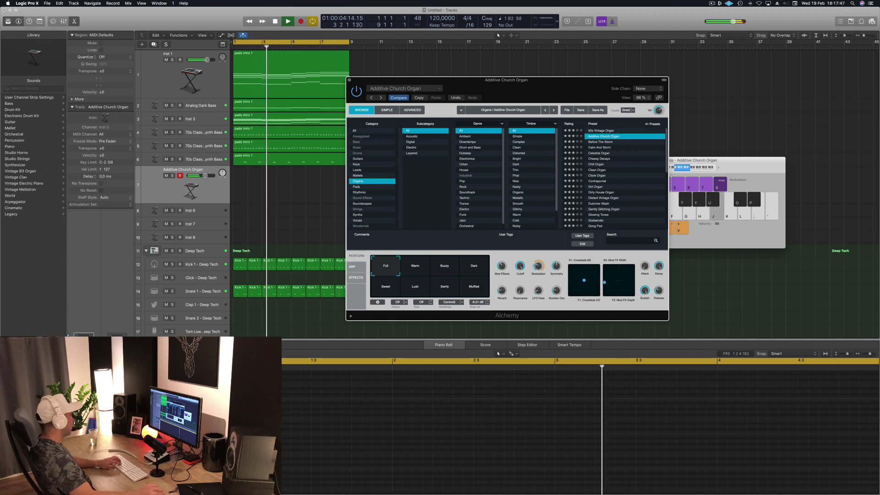
key(semicolon)
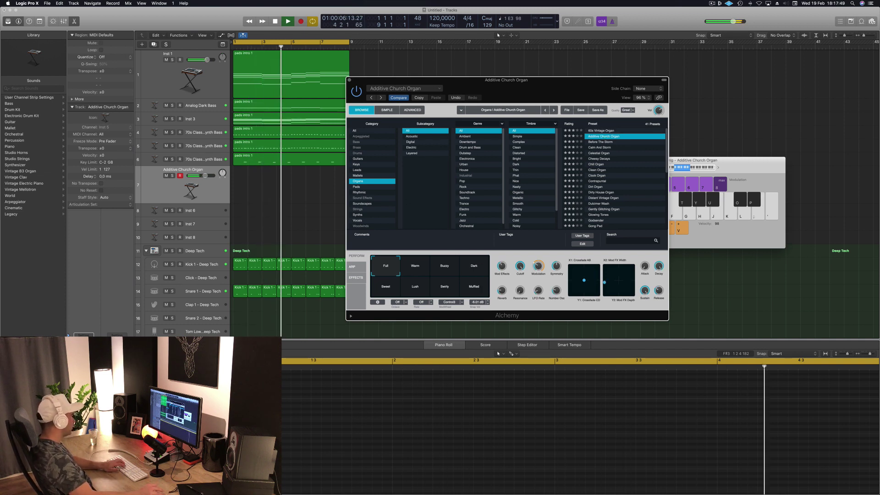
key(apostrophe)
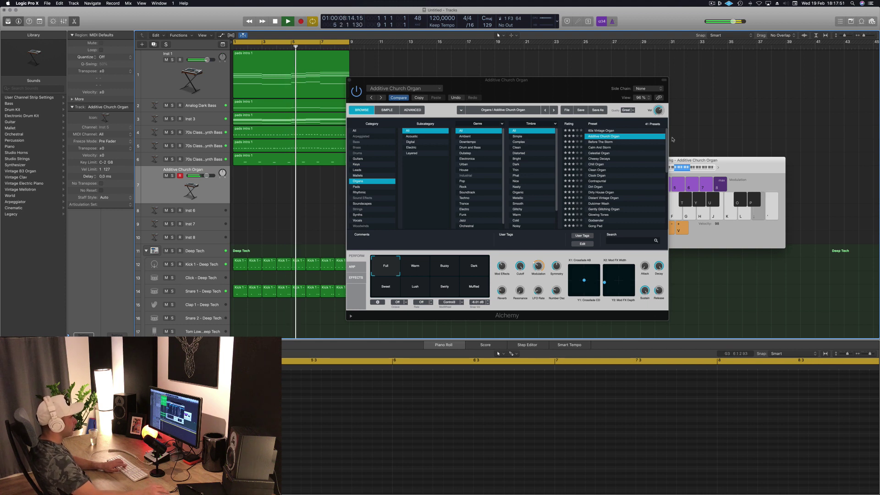
Shift the Musical Typing range slightly higher, uncover its keyboard from Alchemy, and audition the Warm variation of Additive Church Organ.
click(718, 168)
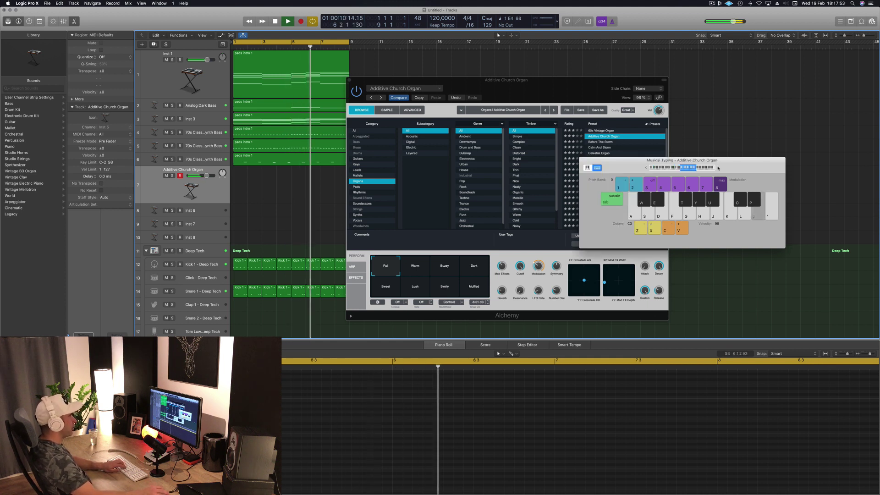
drag(608, 94, 559, 107)
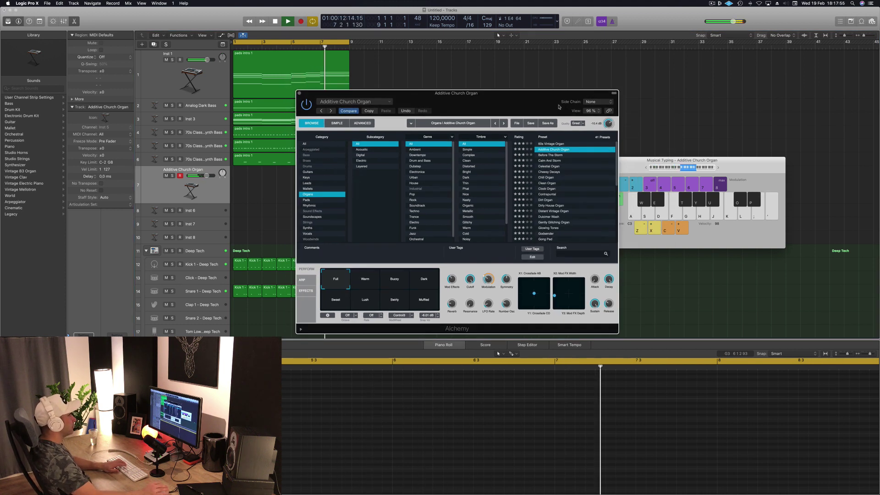
click(366, 286)
key(l)
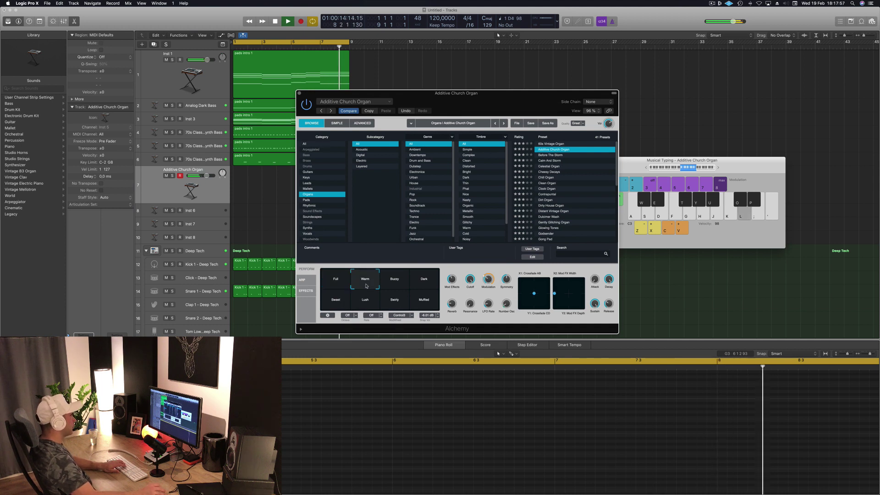
key(l)
Audition the Dark, Sweet, Lush, Swirly and Muffled variations of Additive Church Organ with Musical Typing notes.
click(424, 279)
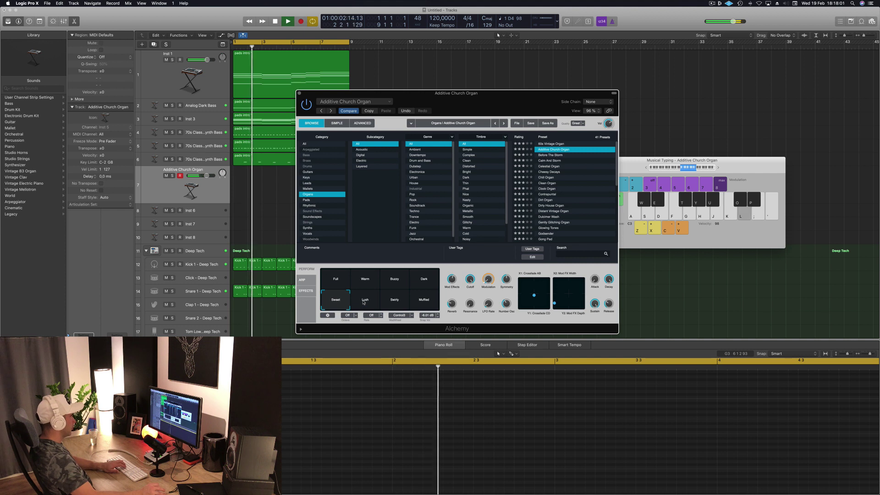
click(366, 300)
click(394, 300)
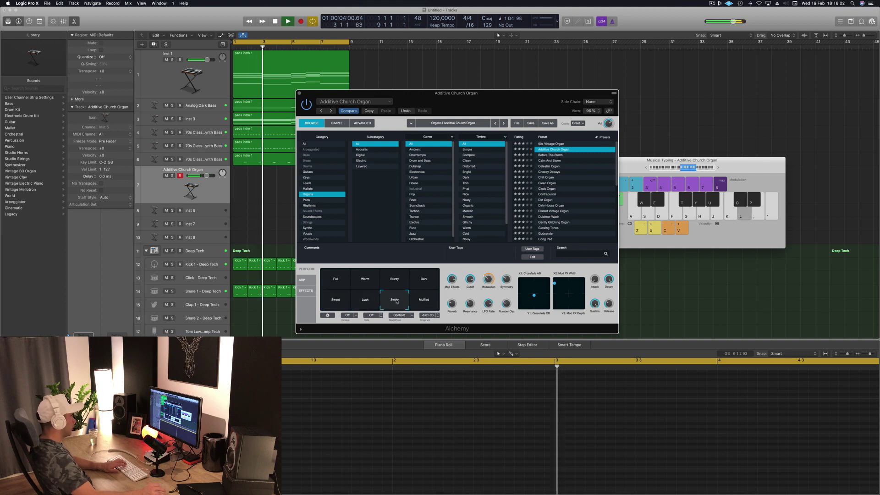
key(semicolon)
click(419, 302)
key(l)
Load the Before The Storm preset and audition its Warm and Delay Strings variations over the playing mix.
click(554, 155)
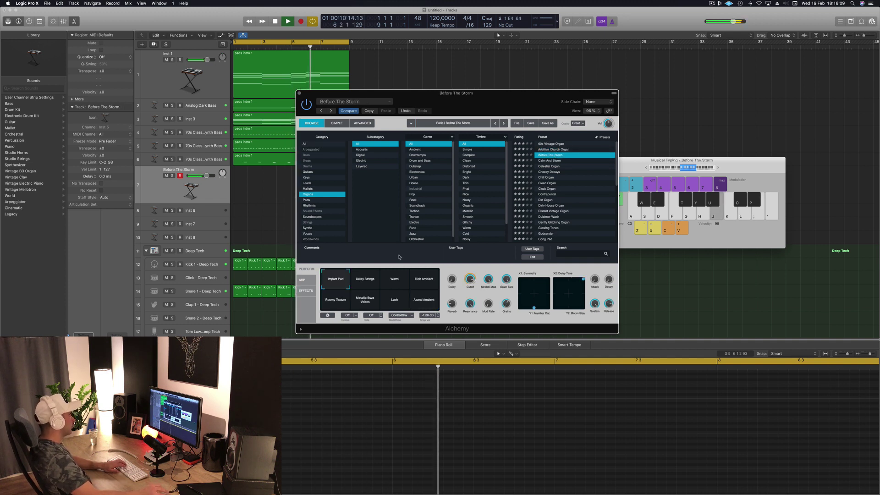
click(393, 284)
key(l)
click(373, 284)
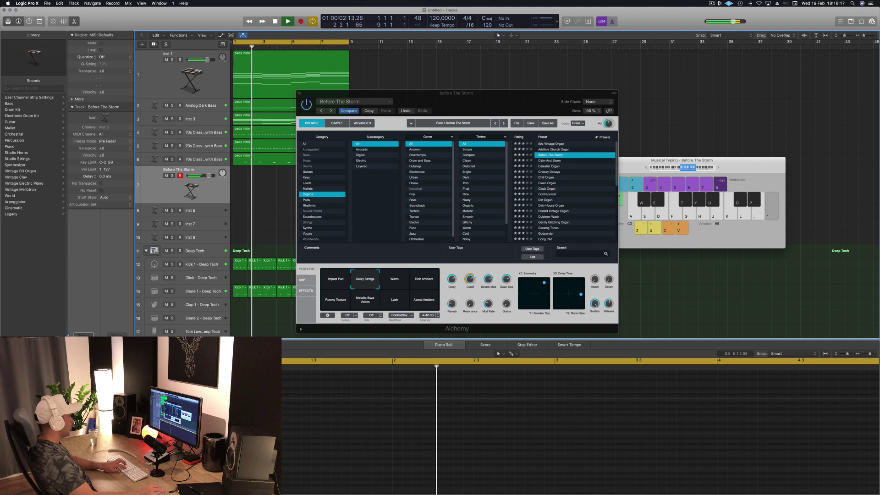
key(semicolon)
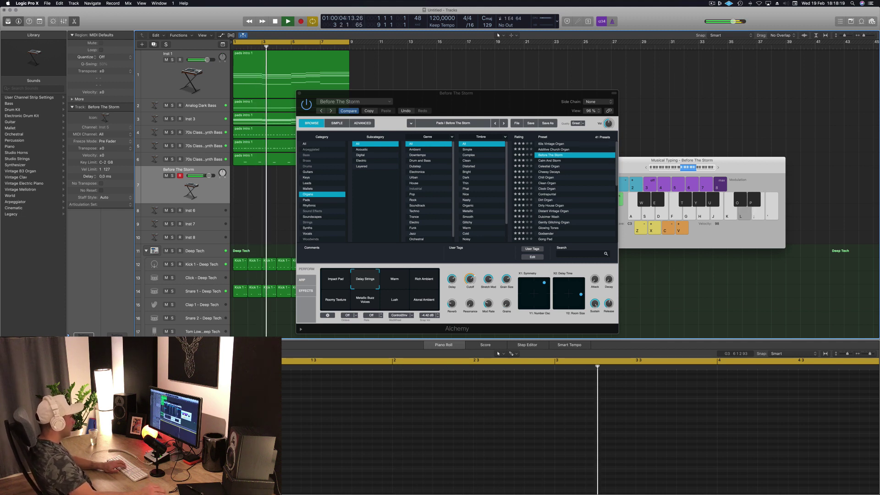
key(apostrophe)
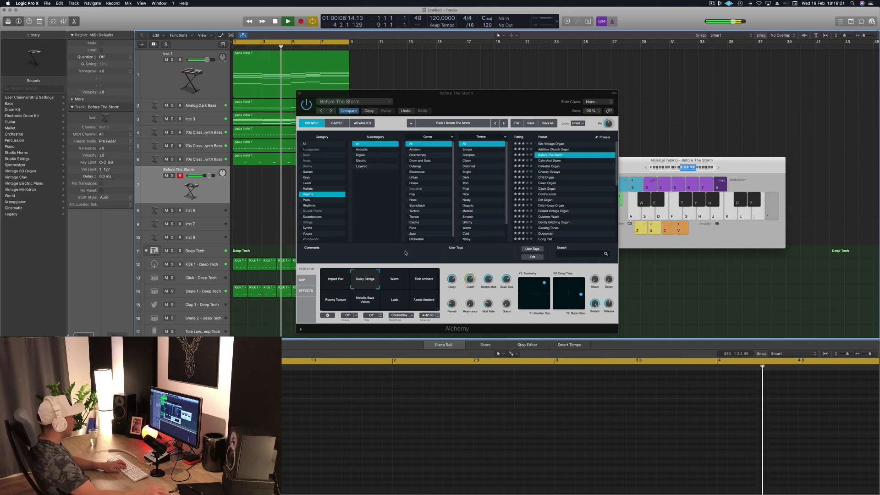
Try Before The Storm's Warm, Rich Ambient, Roomy Texture and Metallic Buzz Voices variations, ending on Lush, and reposition the Alchemy window.
click(394, 283)
click(394, 283)
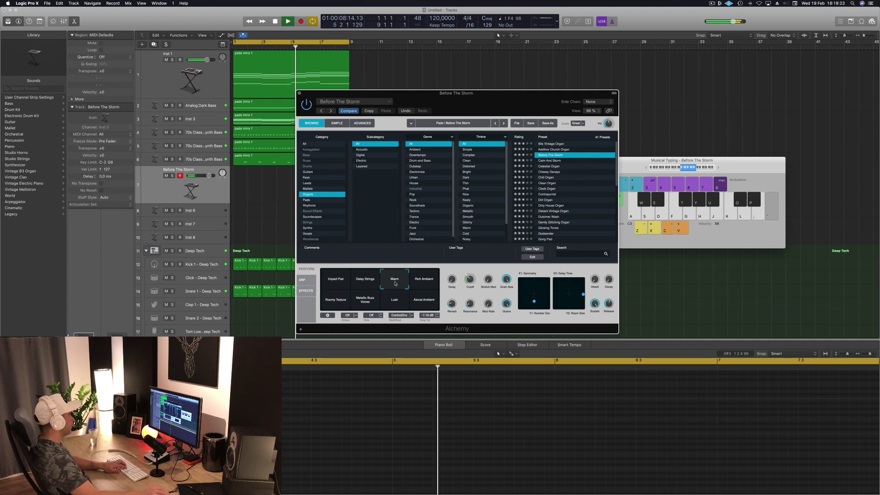
click(419, 283)
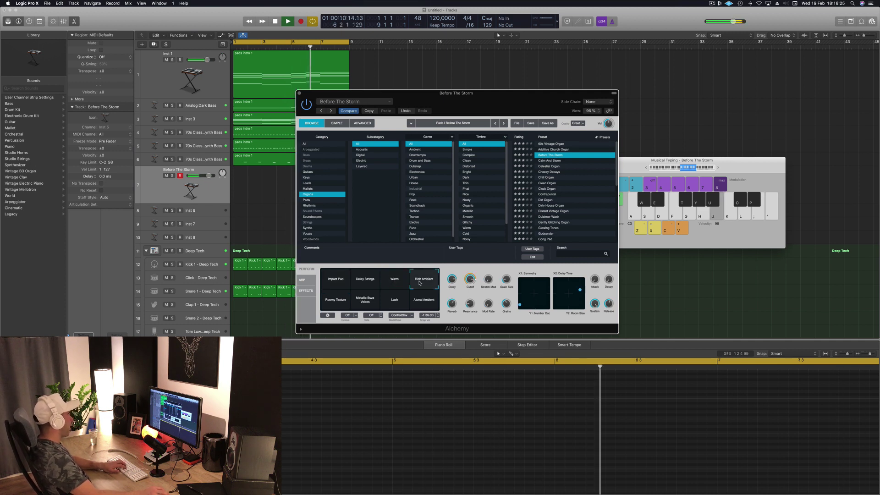
drag(496, 113, 532, 180)
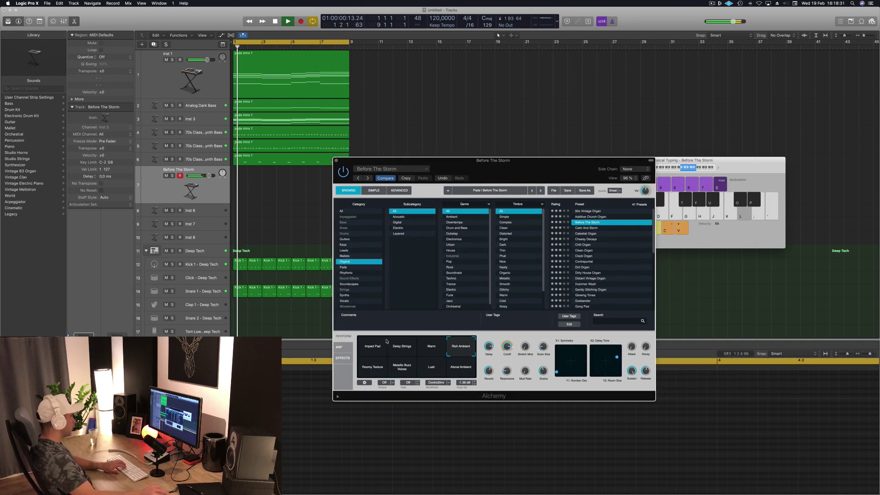
click(373, 367)
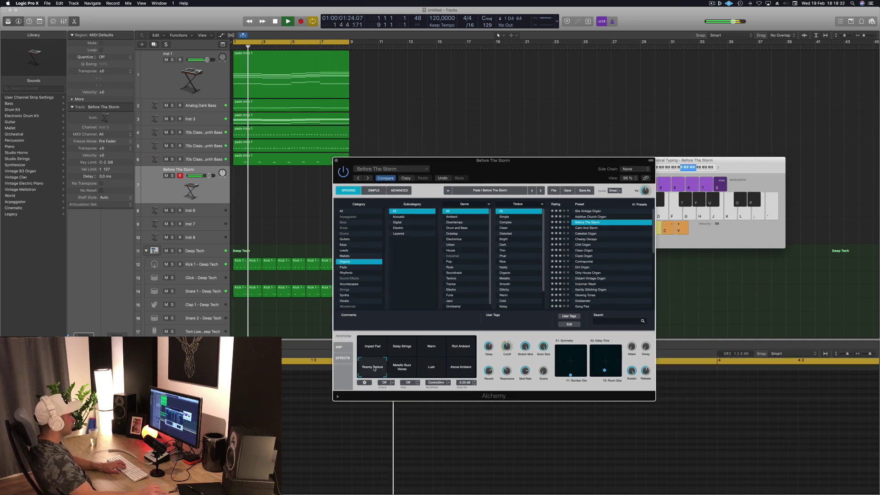
click(404, 368)
click(432, 368)
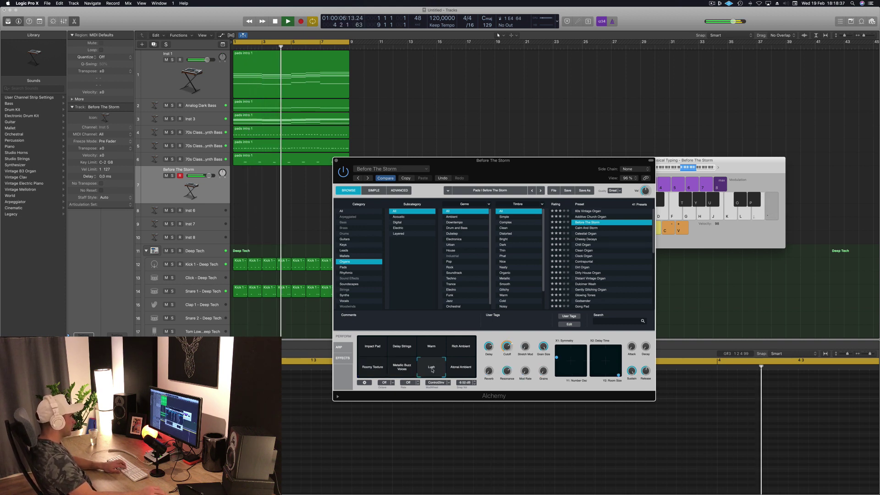
Raise the Musical Typing octave to C4, move its window clear of Alchemy, and try single notes on the Lush sound.
click(718, 168)
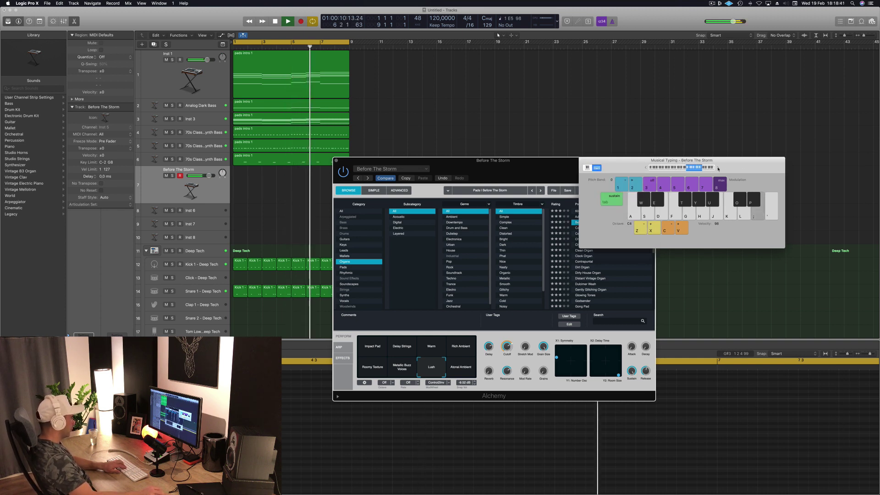
key(a)
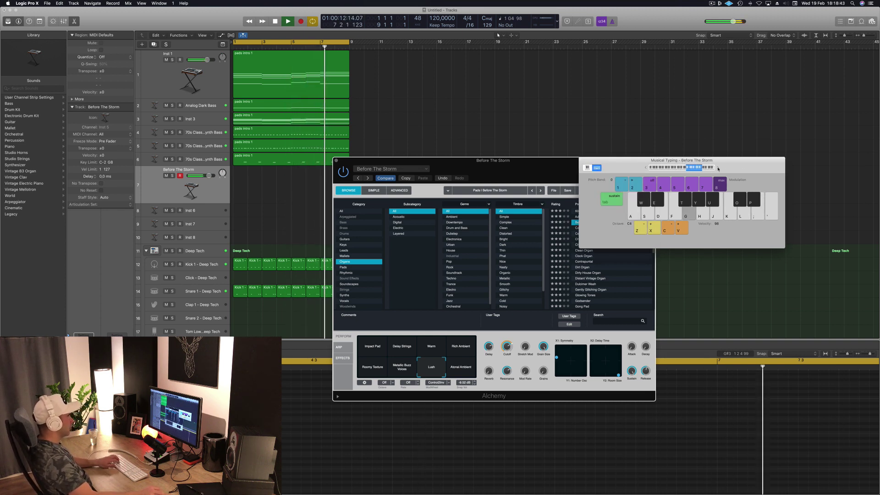
drag(730, 163, 791, 116)
key(g)
key(h)
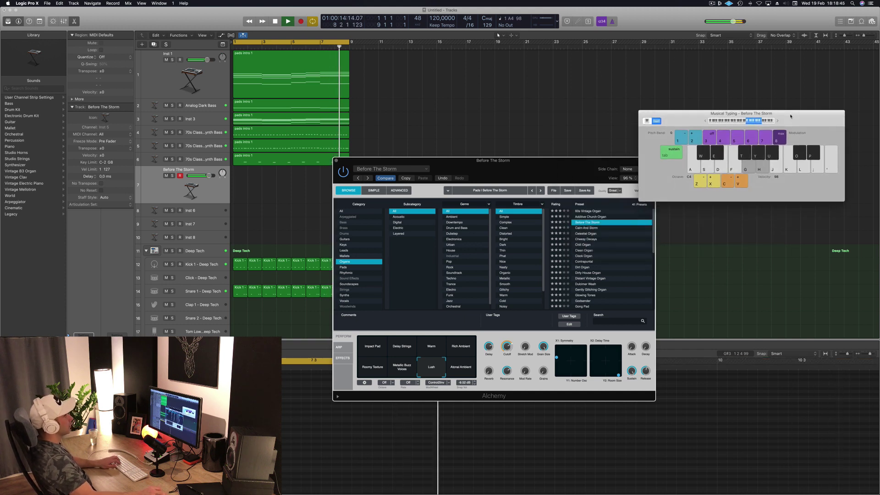
key(k)
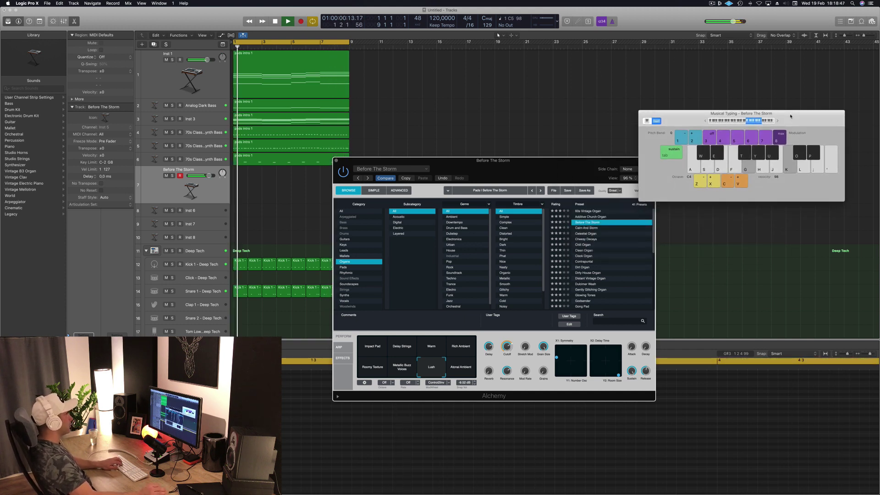
key(k)
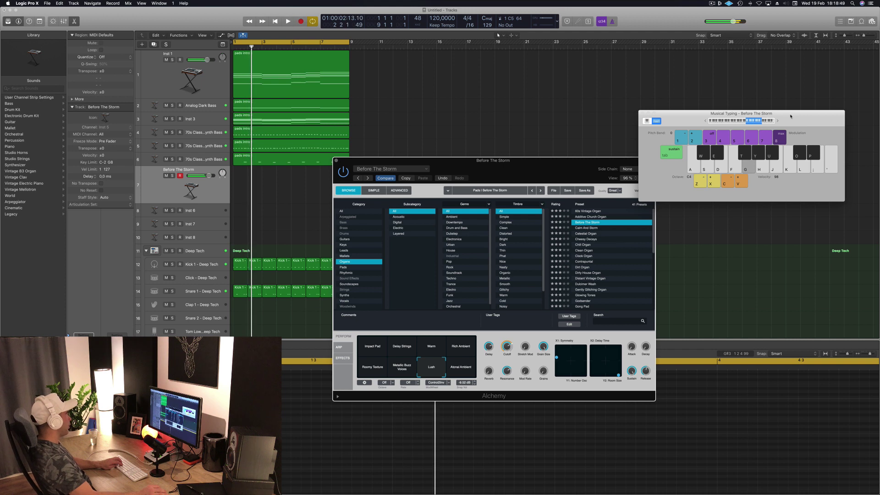
Restart playback and improvise a melody over the looped mix with the Lush variation of Before The Storm.
key(space)
key(k)
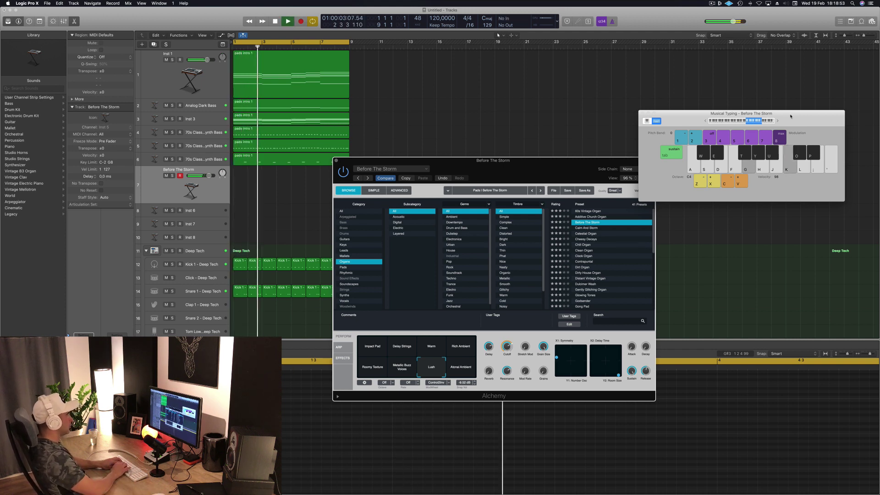
key(apostrophe)
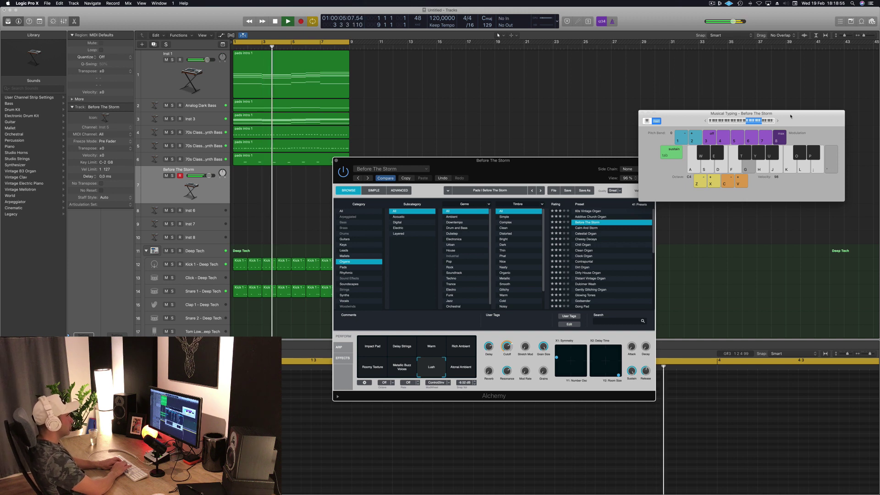
key(l)
key(apostrophe)
key(k)
key(j)
key(a)
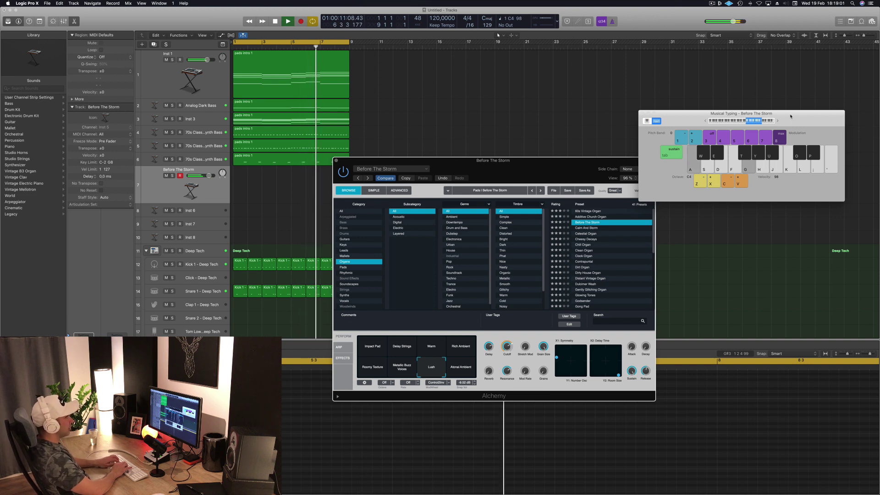
key(d)
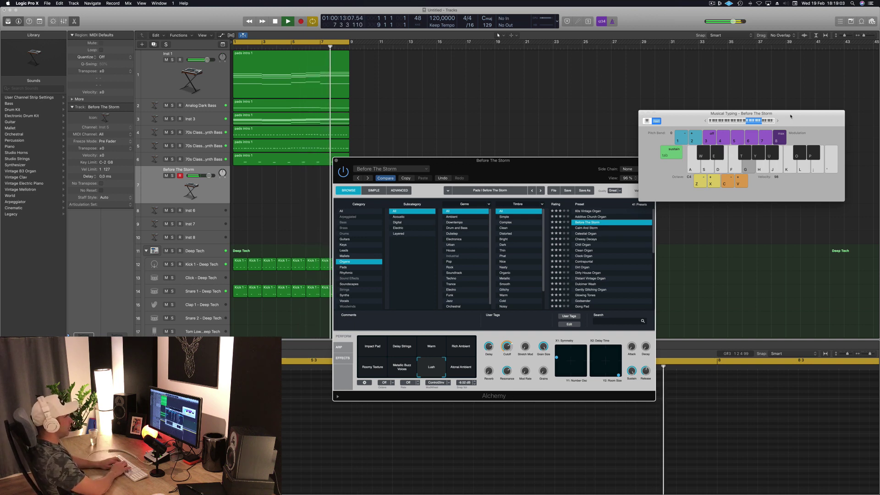
key(apostrophe)
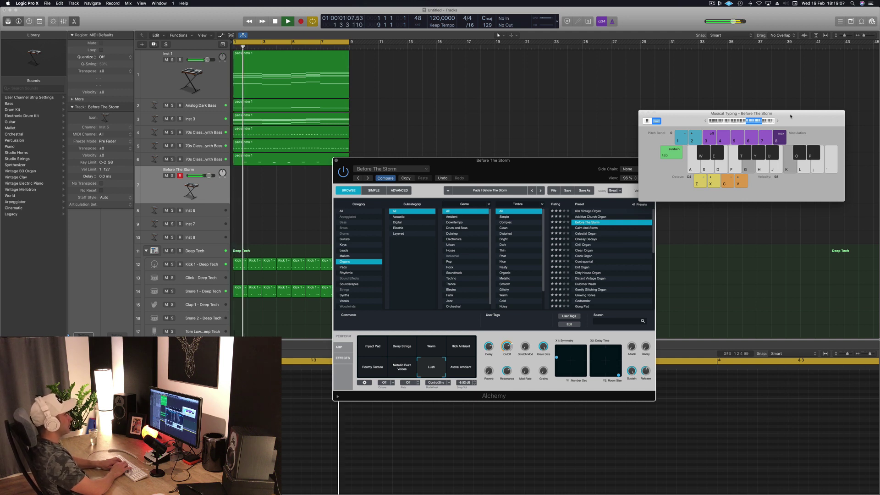
key(apostrophe)
key(semicolon)
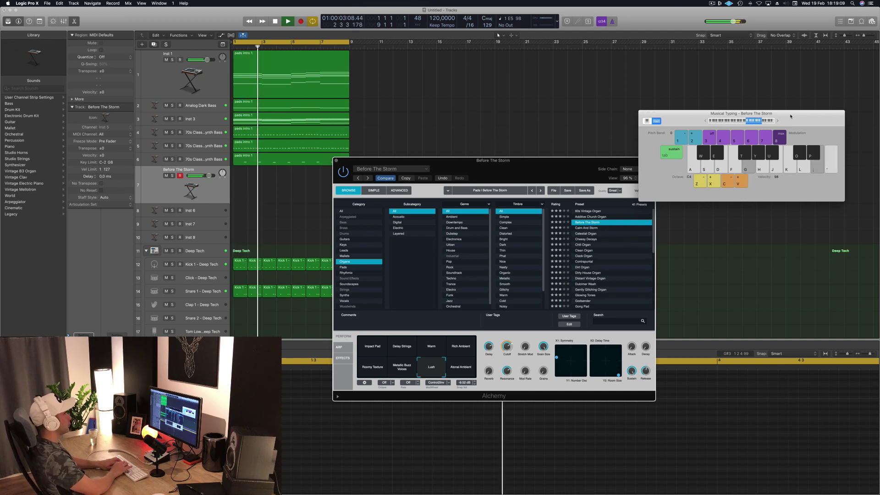
key(h)
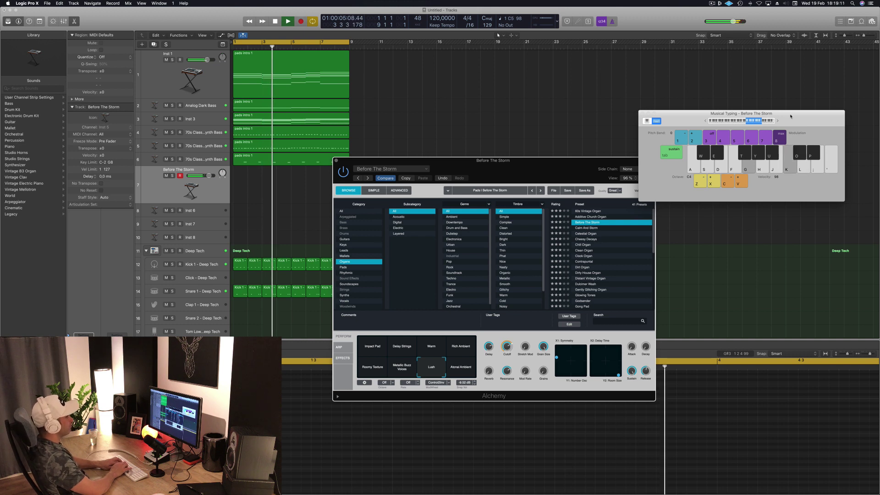
key(j)
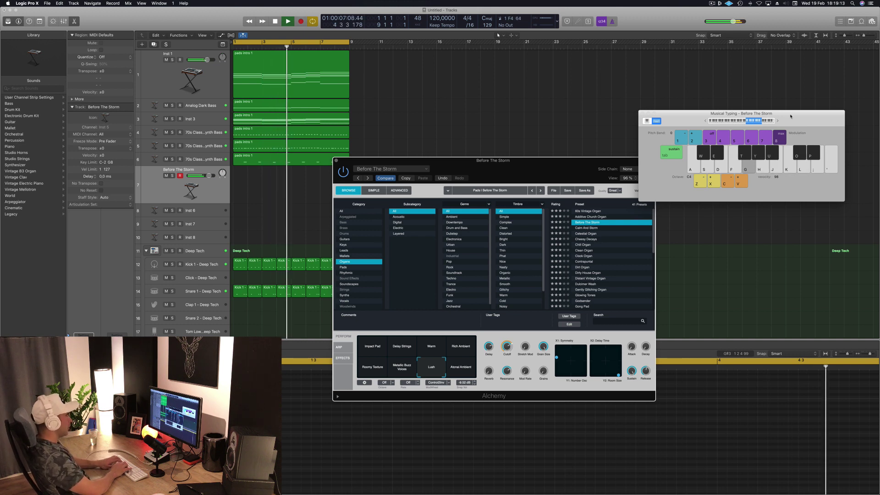
key(apostrophe)
key(apostrophe)
key(l)
key(semicolon)
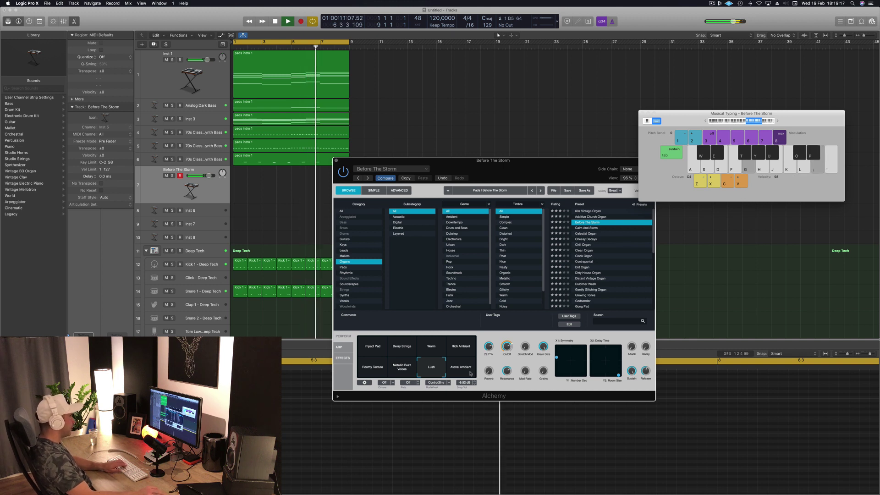
Switch Before The Storm to its Atonal Ambient variation and audition it with a few notes.
click(461, 367)
key(l)
key(apostrophe)
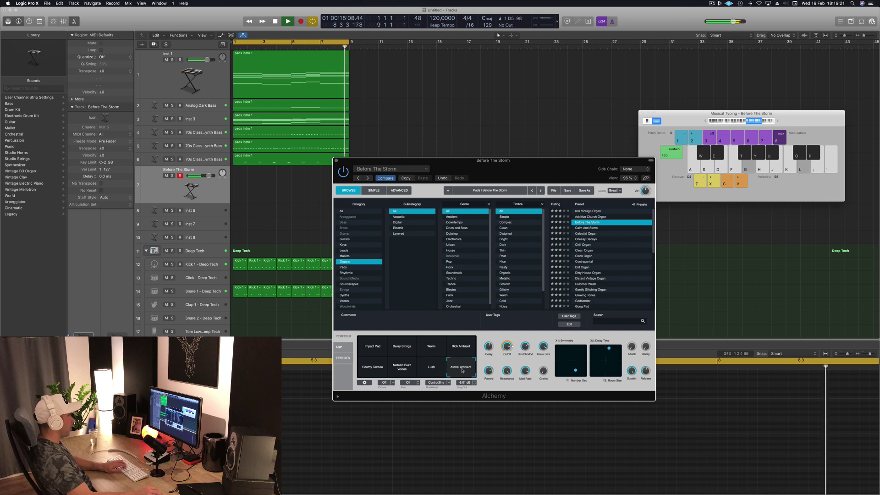
key(apostrophe)
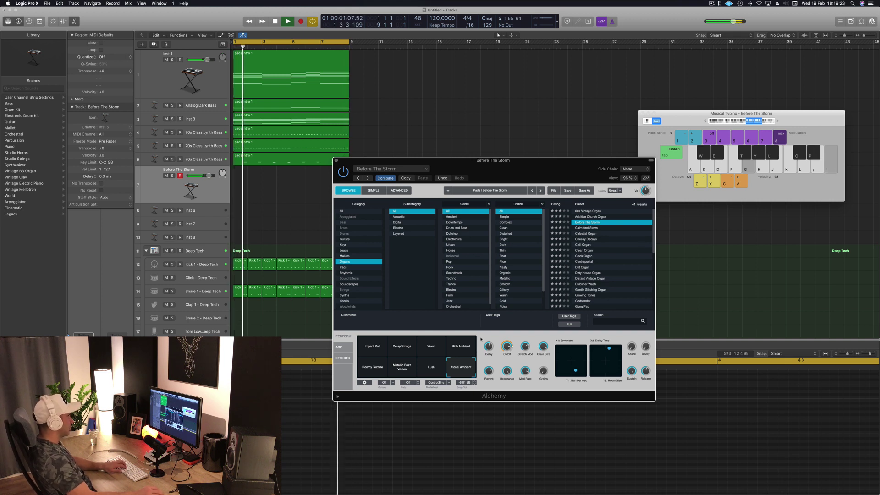
Lower the Musical Typing octave to C3 and try more notes on Before The Storm's Atonal Ambient variation.
key(a)
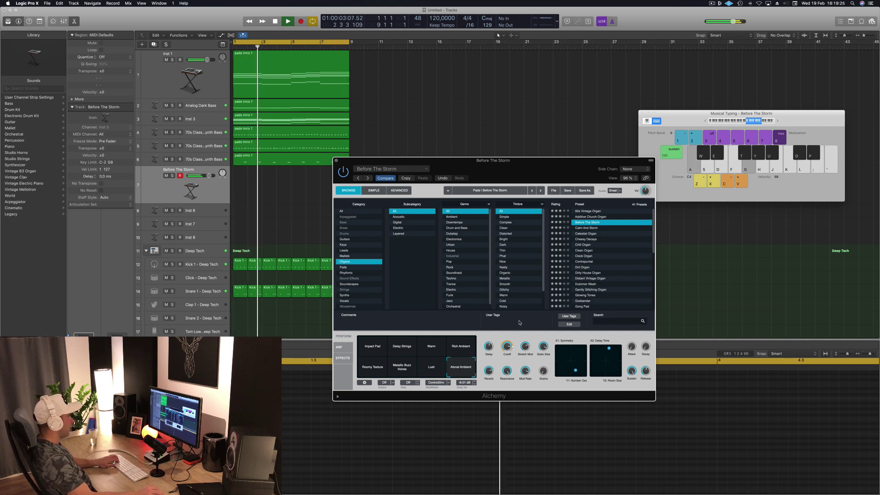
key(a)
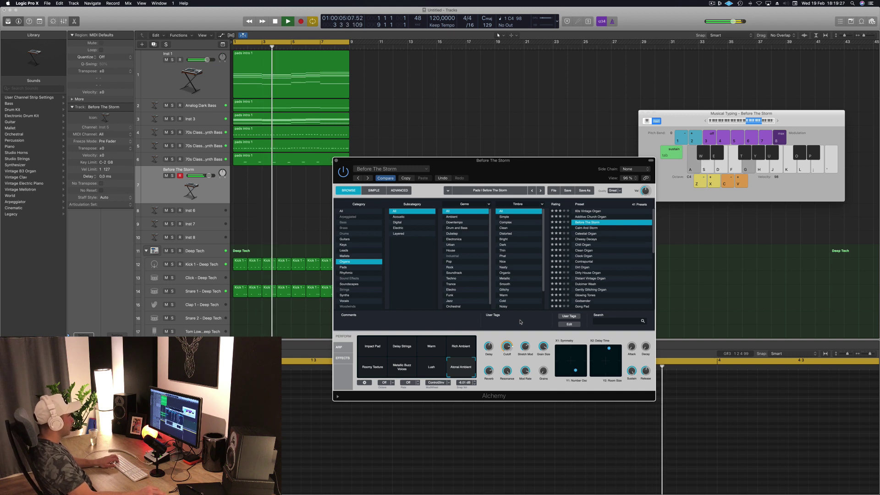
click(743, 122)
key(a)
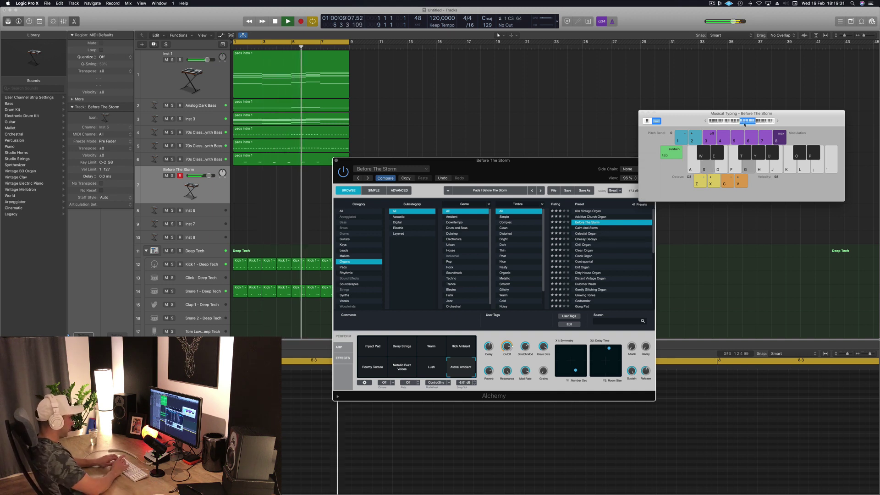
key(l)
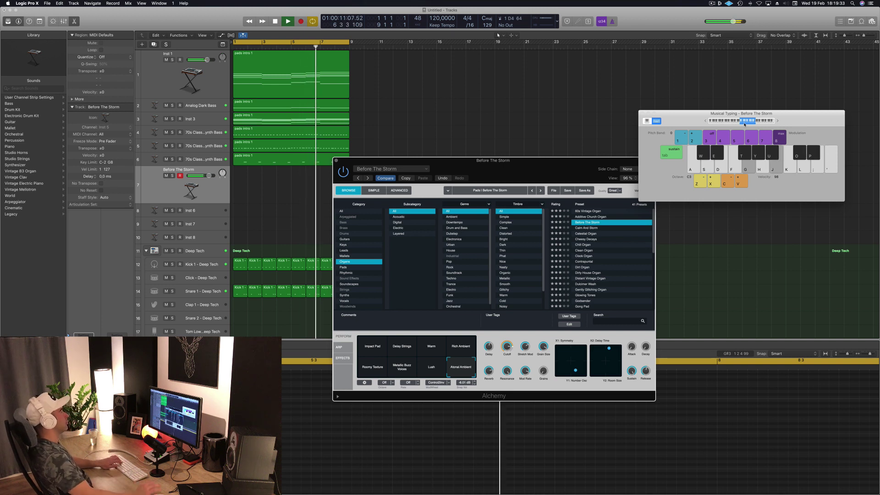
key(g)
Load the Calm And Storm preset in Alchemy and audition its Phased Organ variation with a few notes.
click(587, 228)
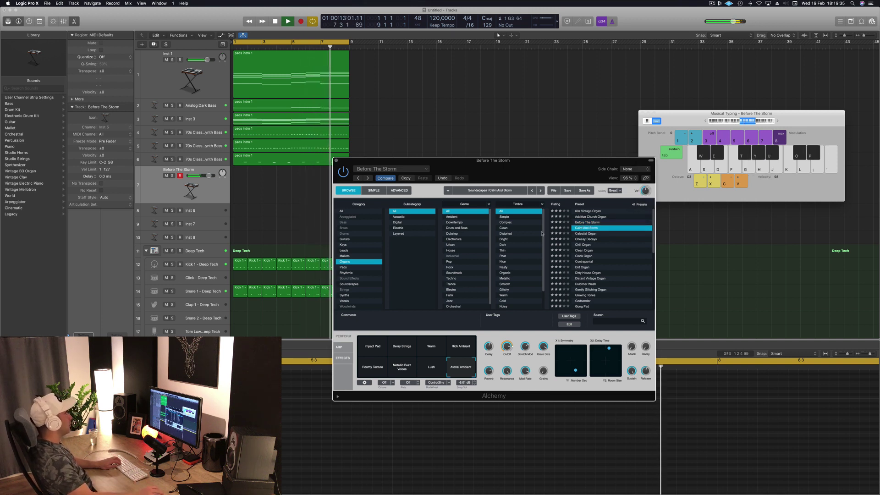
key(j)
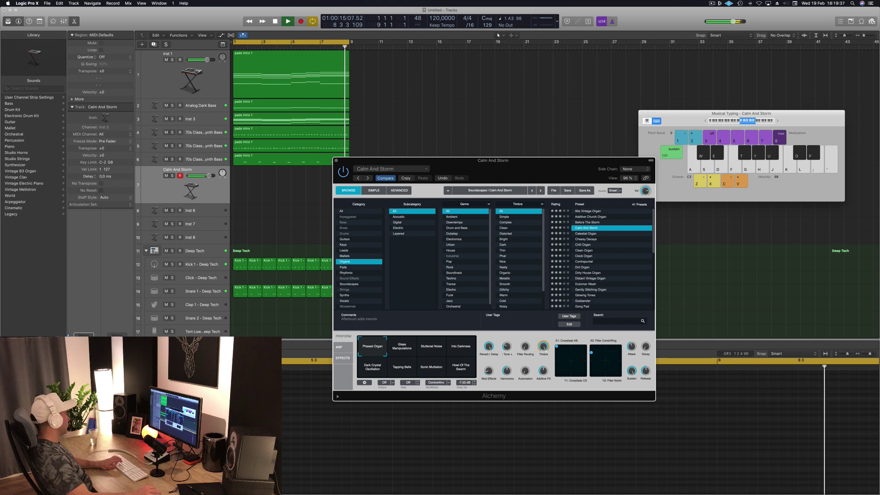
key(j)
key(d)
key(h)
Switch Calm And Storm to Glass Manipulations and try notes across octaves, dropping to C1 and ending on C4.
click(401, 346)
key(d)
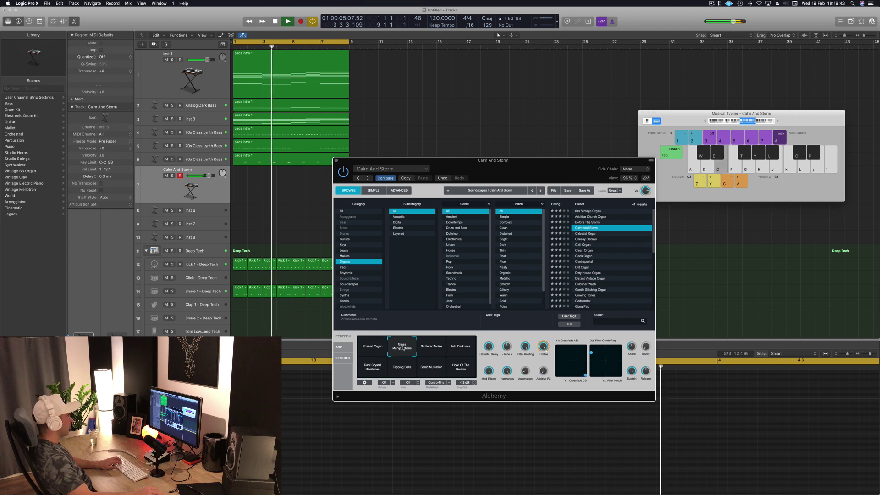
key(g)
key(z)
key(z)
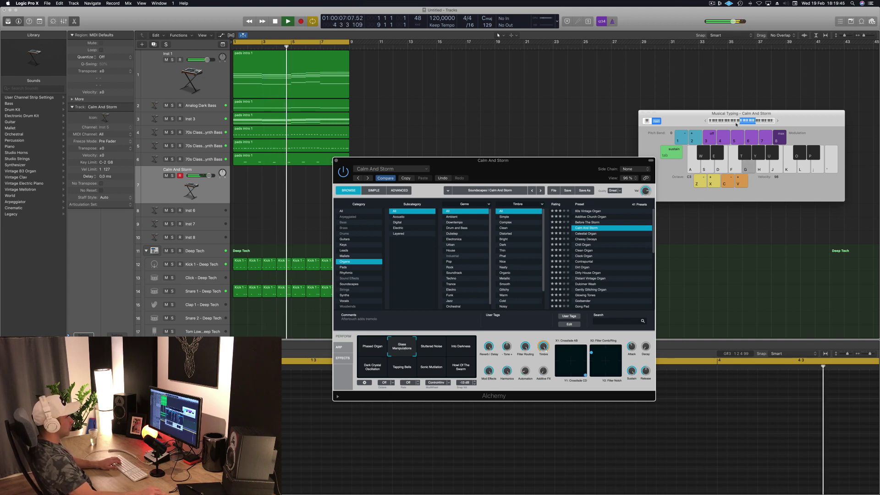
key(g)
key(h)
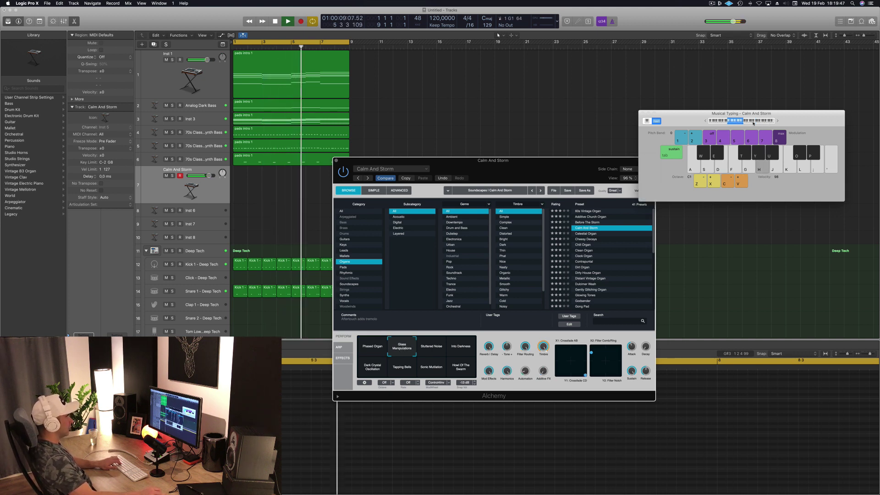
key(x)
key(x)
key(x)
key(h)
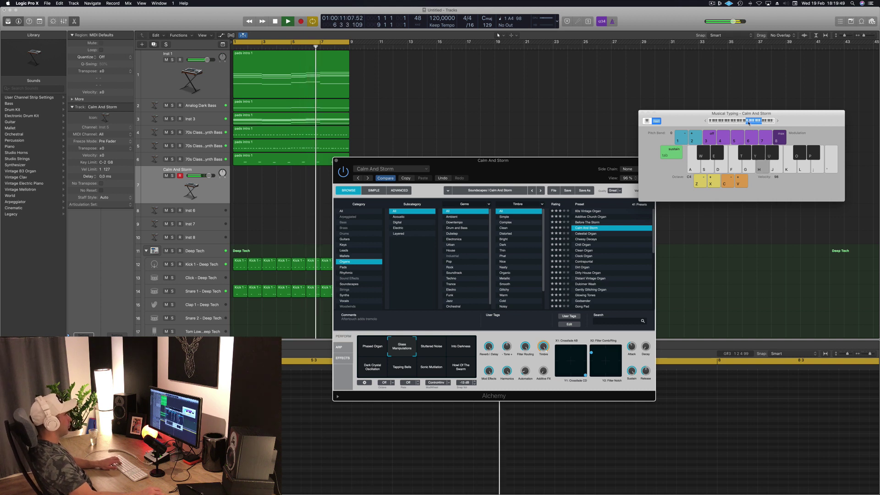
Audition Calm And Storm's Stuttered Noise and Into Darkness variations with single notes.
click(435, 349)
key(g)
click(465, 351)
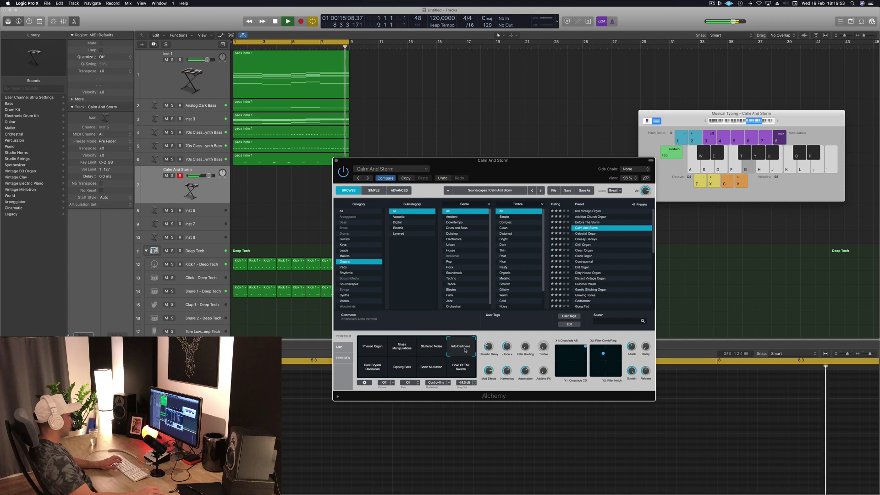
key(j)
Audition Calm And Storm's Tapping Bells, Dark Crystal Oscillation, Sonic Mutilation and Howl Of The Swarm variations.
click(402, 367)
click(373, 369)
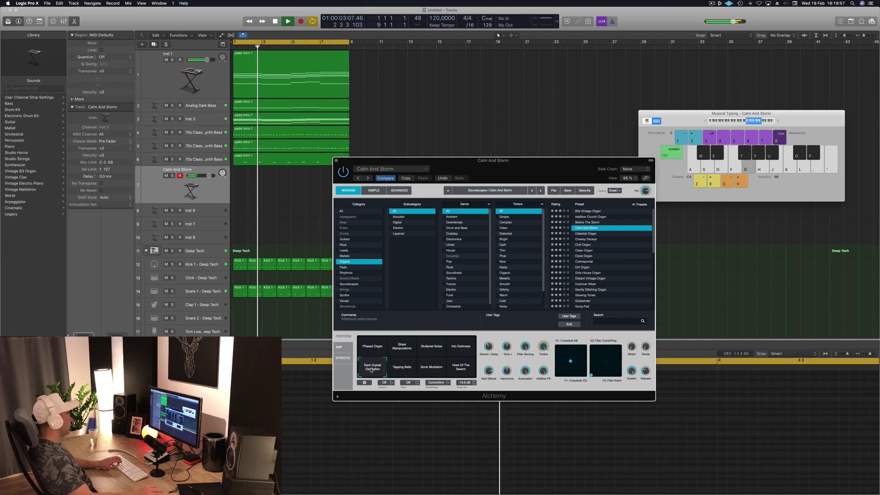
key(h)
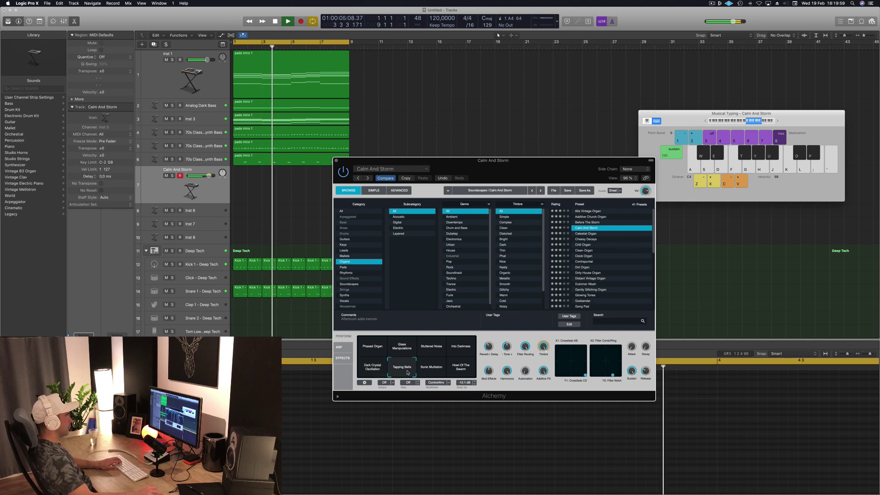
click(443, 367)
click(461, 367)
key(g)
Load the Celestial Organ preset and try its Soft Drone and Brighter variations with a few notes.
click(584, 233)
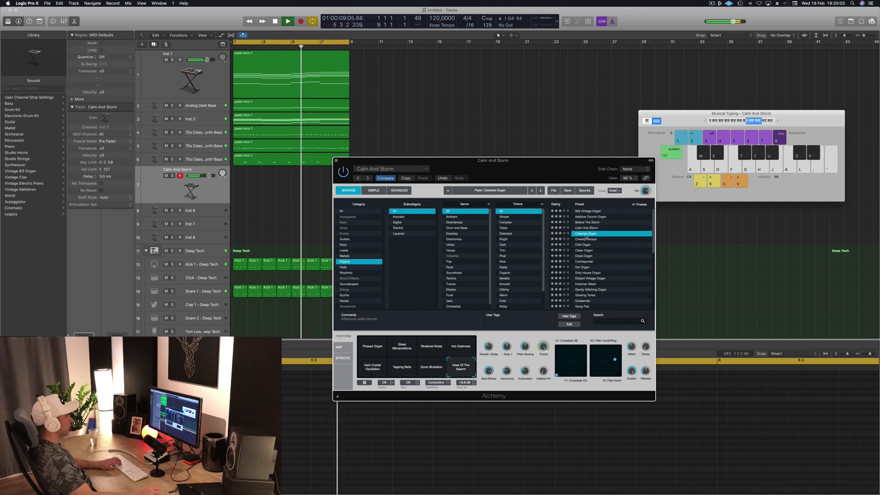
key(u)
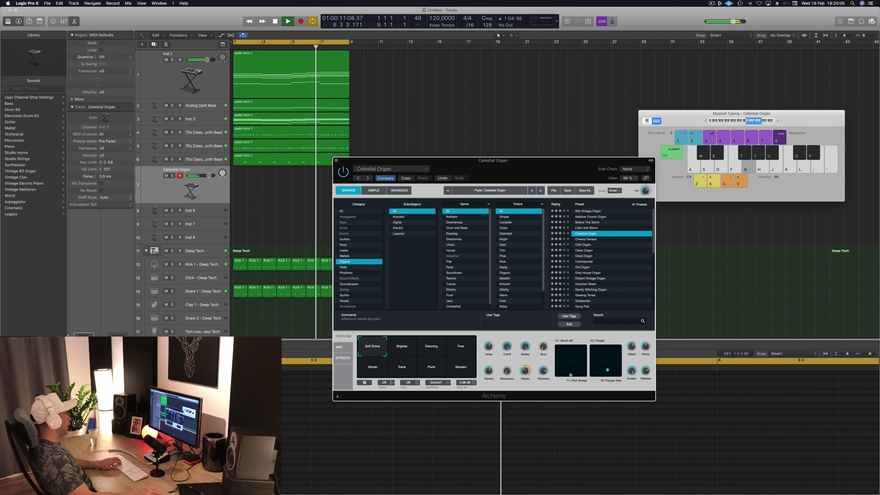
key(g)
key(h)
click(408, 348)
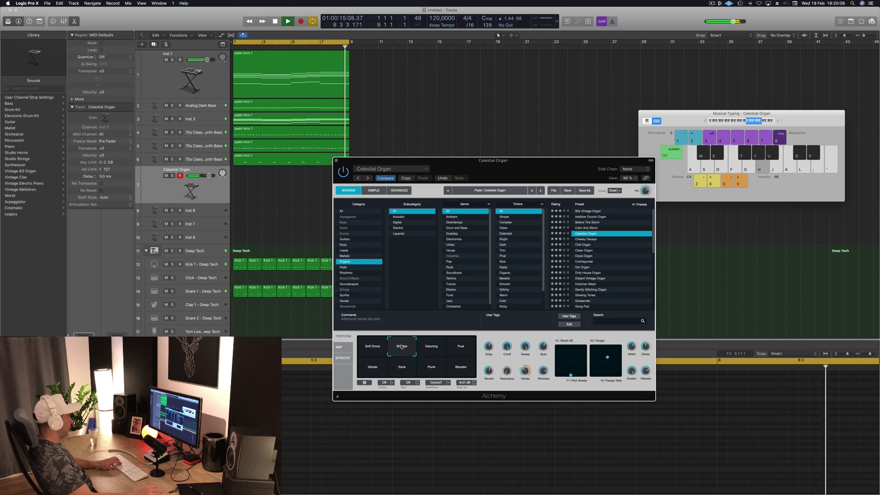
Load the Cheesy Decays preset, play a note on it, and switch to its Detune variation.
click(591, 239)
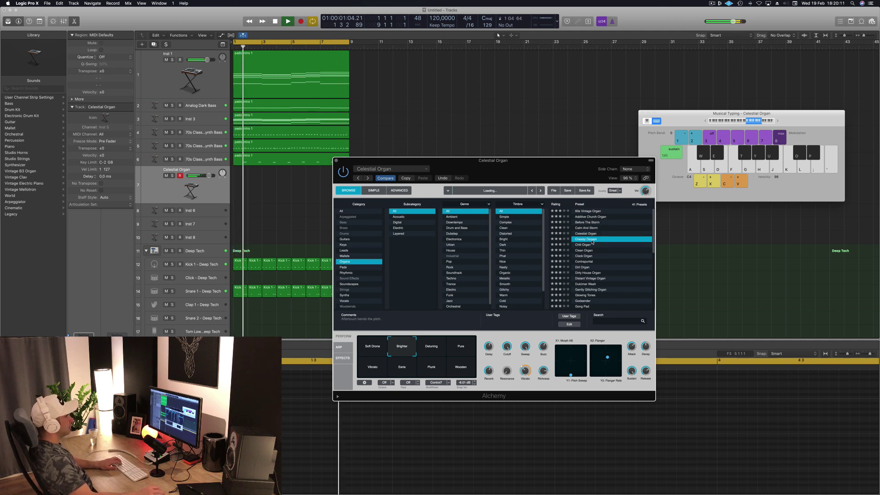
key(d)
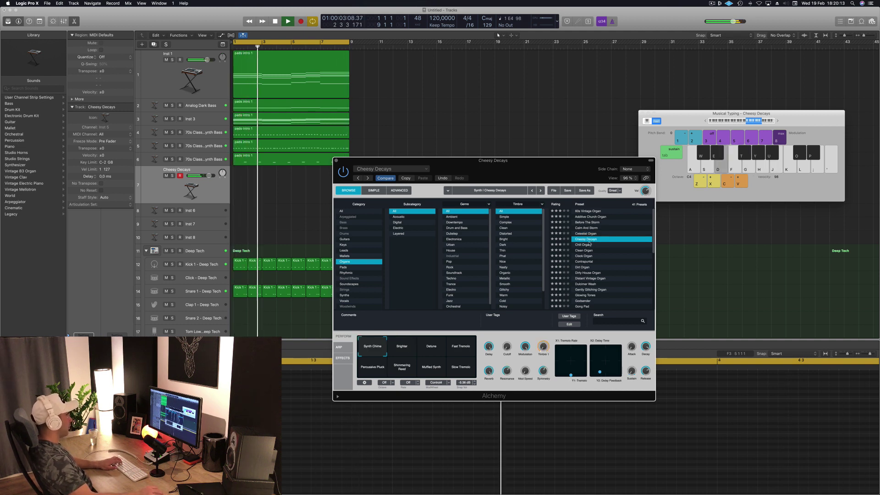
click(433, 351)
Return Cheesy Decays to Synth Chime and lower the Musical Typing octave to C2, trying notes on the way.
key(z)
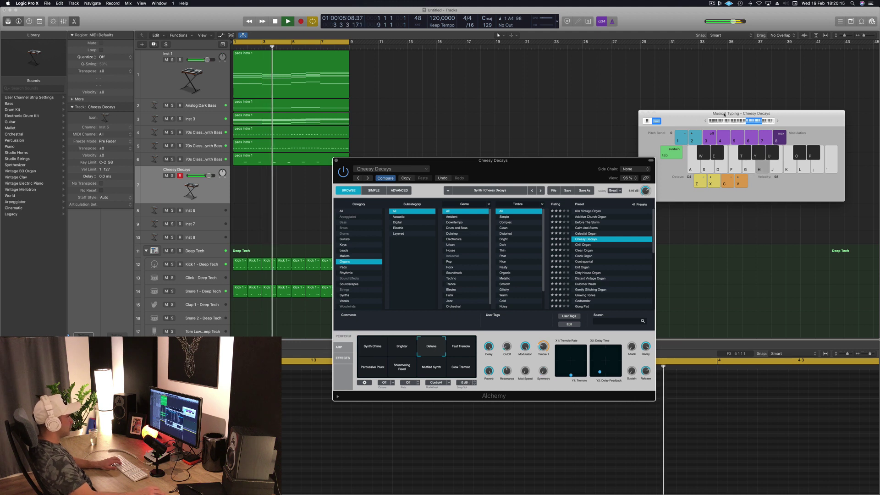
key(g)
key(super+z)
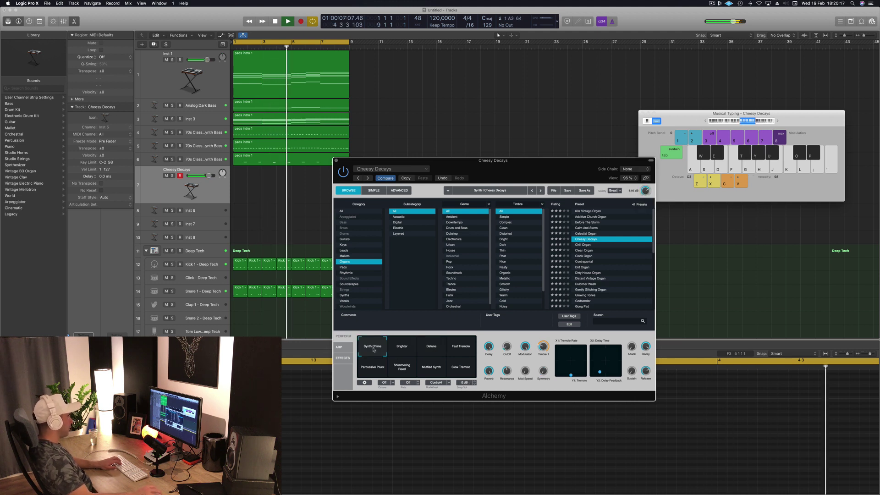
click(737, 121)
key(g)
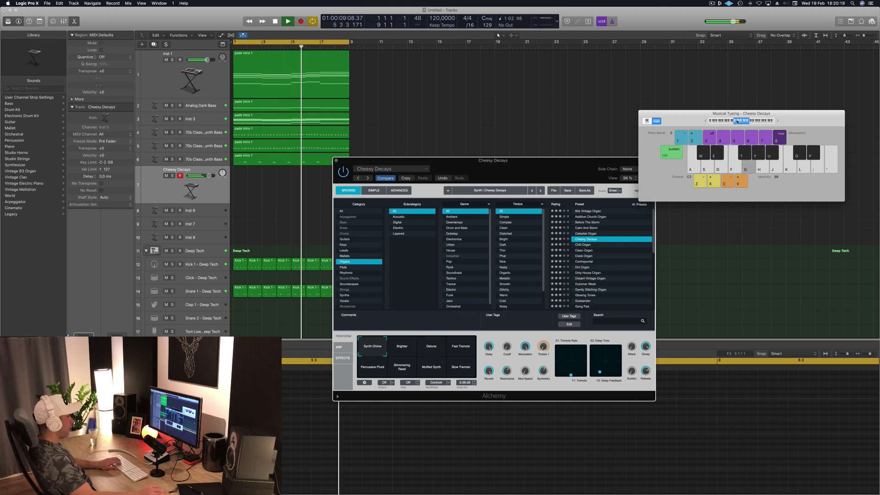
Audition Cheesy Decays' Fast Tremolo, Percussive Pluck, Shimmering Reed and Slow Tremolo variations, playing a short phrase on Slow Tremolo.
click(460, 346)
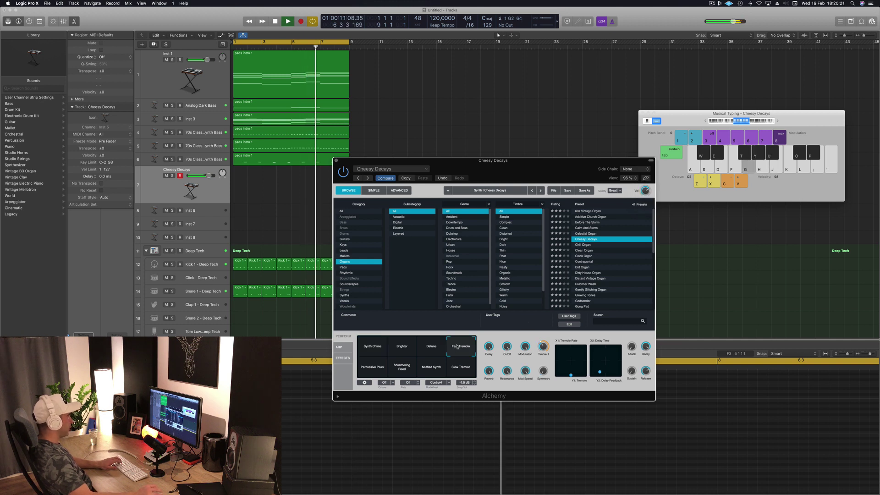
click(370, 375)
key(j)
click(405, 368)
click(459, 370)
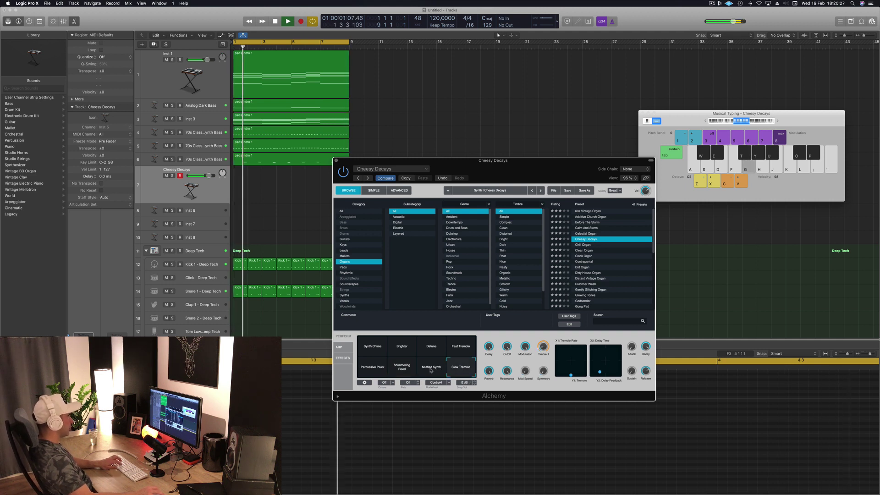
key(j)
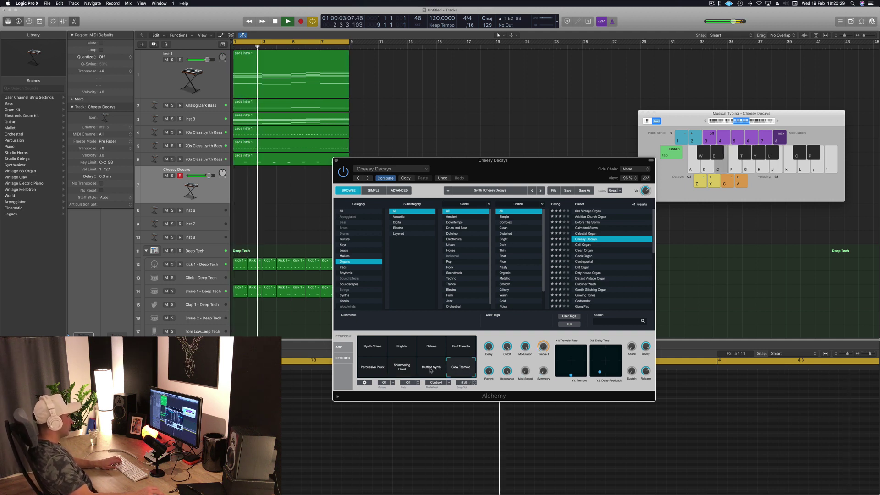
key(s)
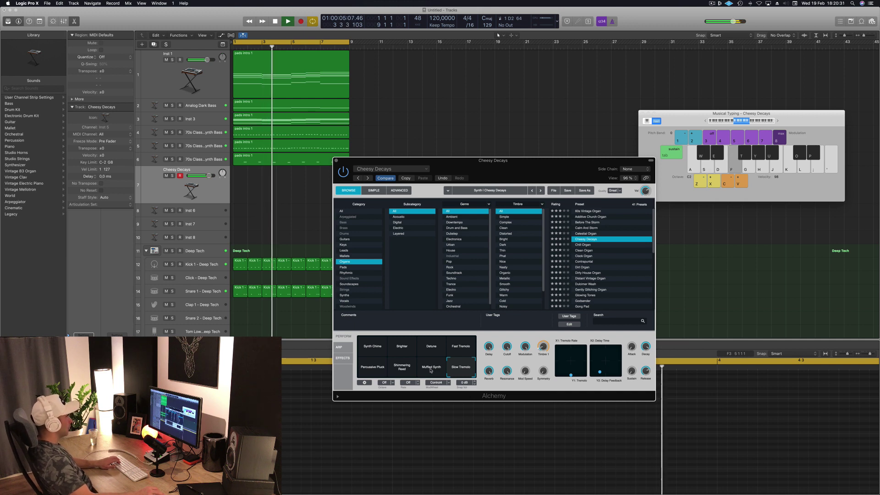
key(h)
Load the Chill Organ preset and audition its Reverb, Darker and Sudden Movement variations with single notes.
click(587, 245)
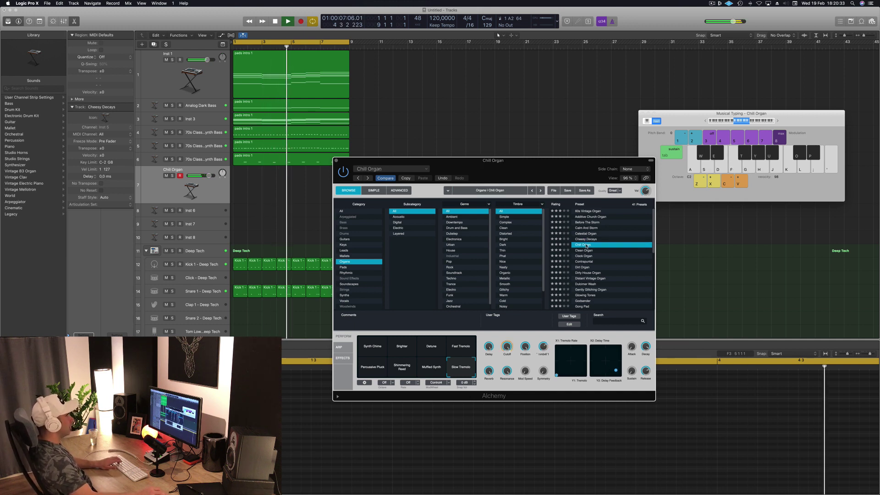
key(g)
click(401, 347)
key(j)
click(432, 350)
click(460, 347)
key(g)
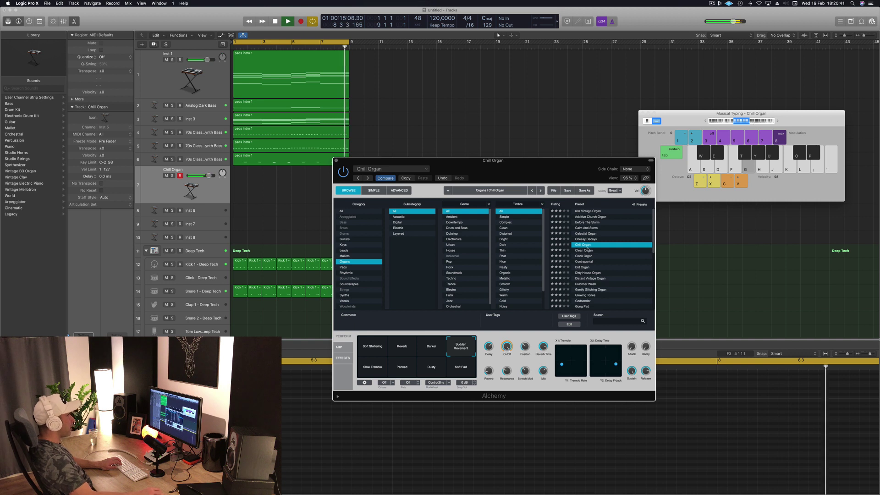
Load the Clean Organ preset and try notes on its Organic and Glitch Keys variations.
click(584, 251)
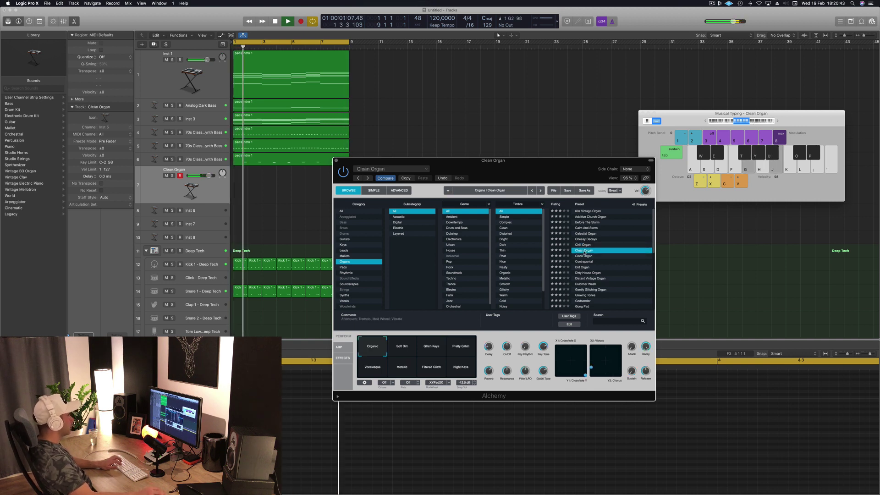
key(d)
key(d)
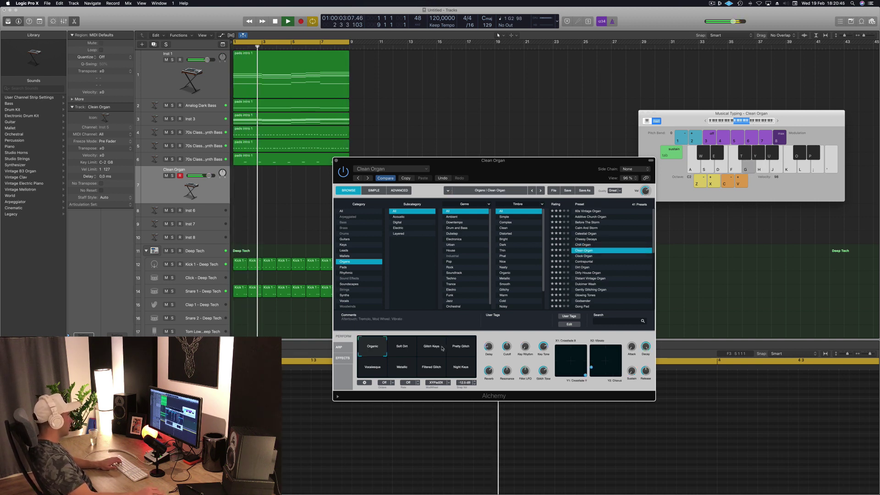
click(441, 348)
key(h)
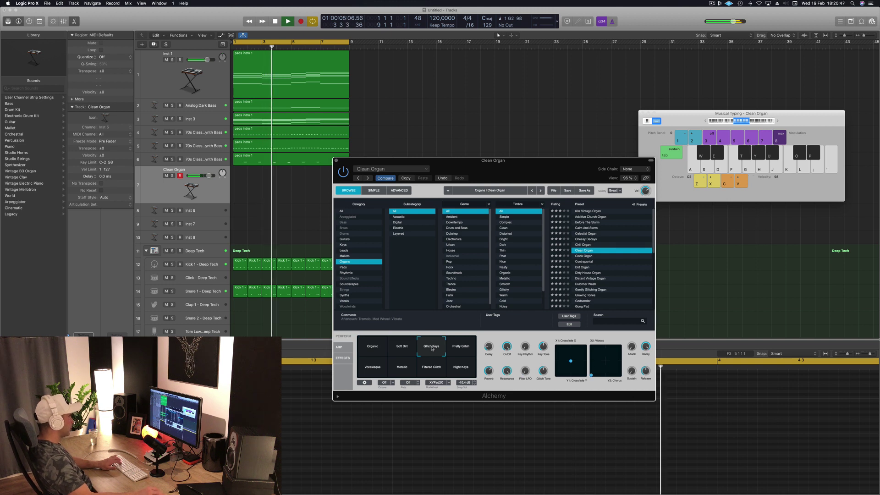
Audition Clean Organ's Soft Dirt, Pretty Glitch, Vocalesque and Metallic variations with a few notes.
click(406, 351)
key(j)
key(g)
click(463, 348)
key(g)
click(372, 366)
key(h)
key(g)
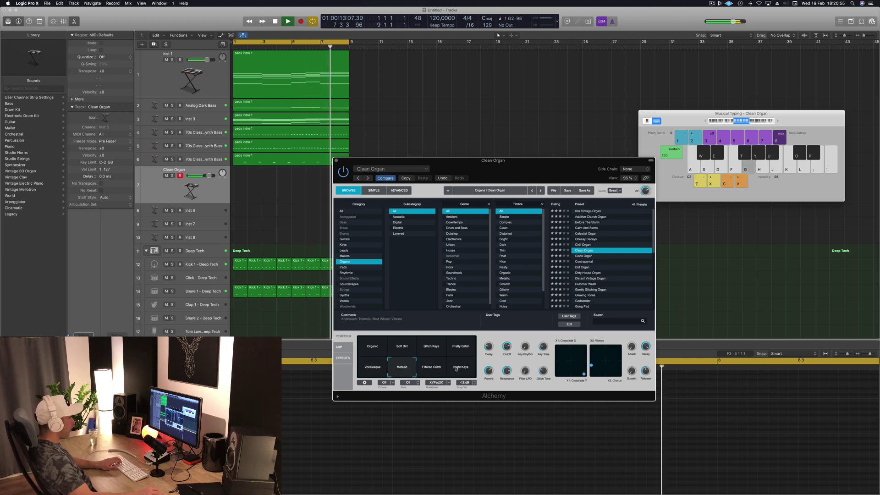
Switch Clean Organ to its Night Keys variation and try a few notes.
click(463, 369)
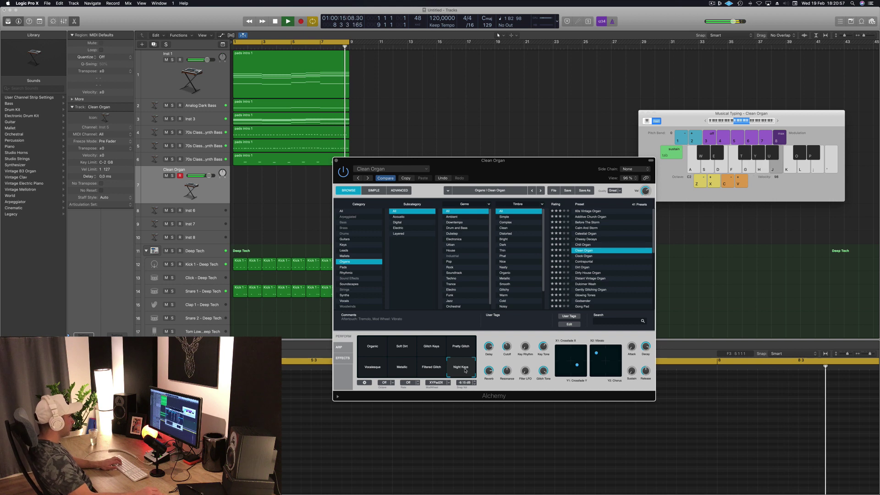
key(k)
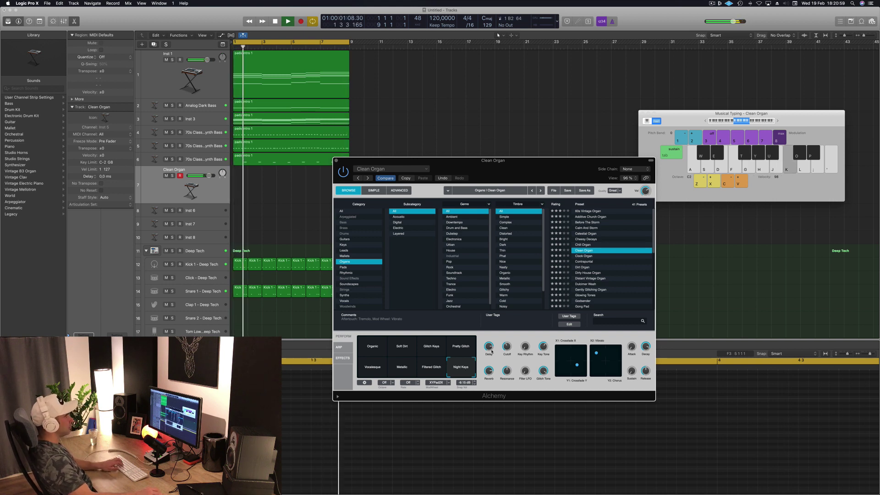
key(l)
Raise the Musical Typing octave to C3, rehearse a melody with Night Keys over the loop, and start recording.
click(777, 121)
key(l)
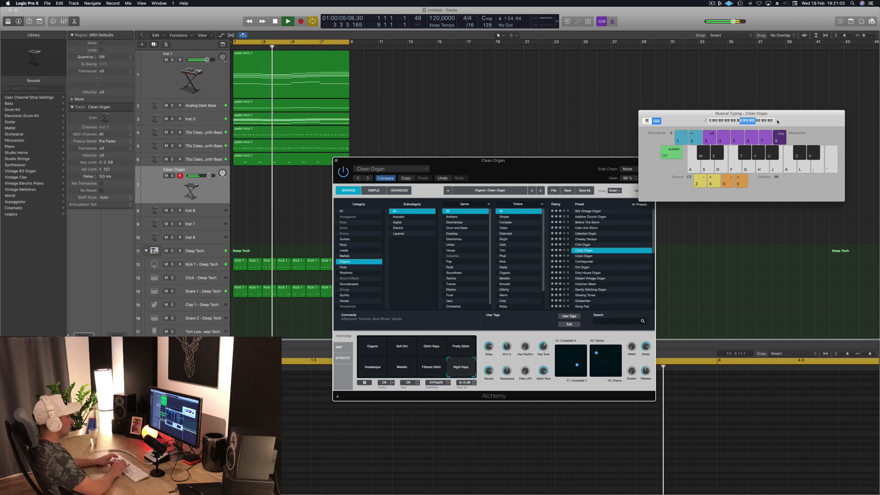
key(k)
key(f)
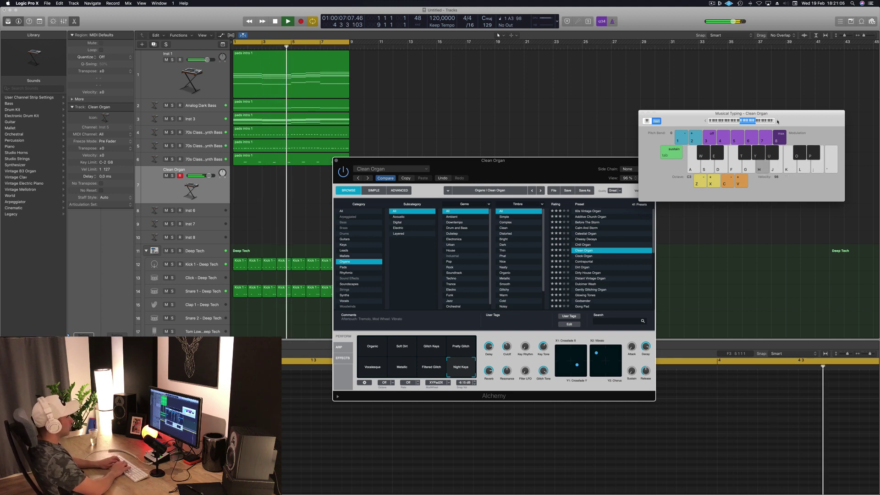
key(h)
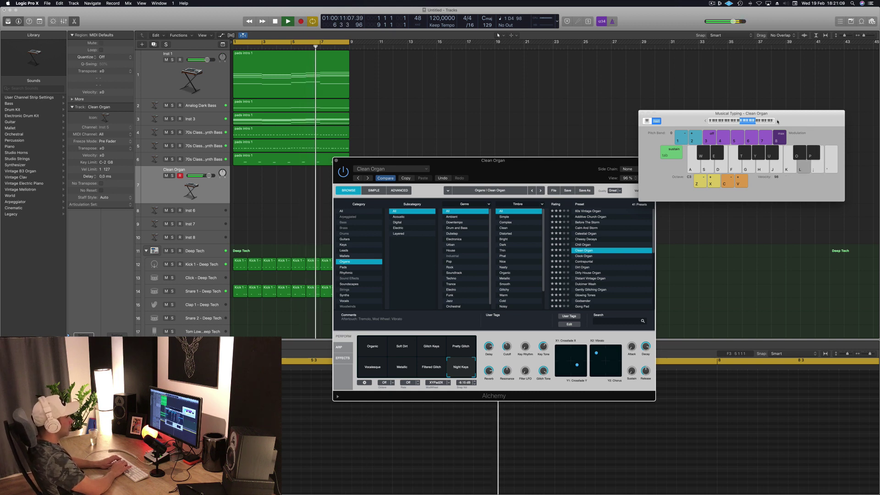
key(k)
key(r)
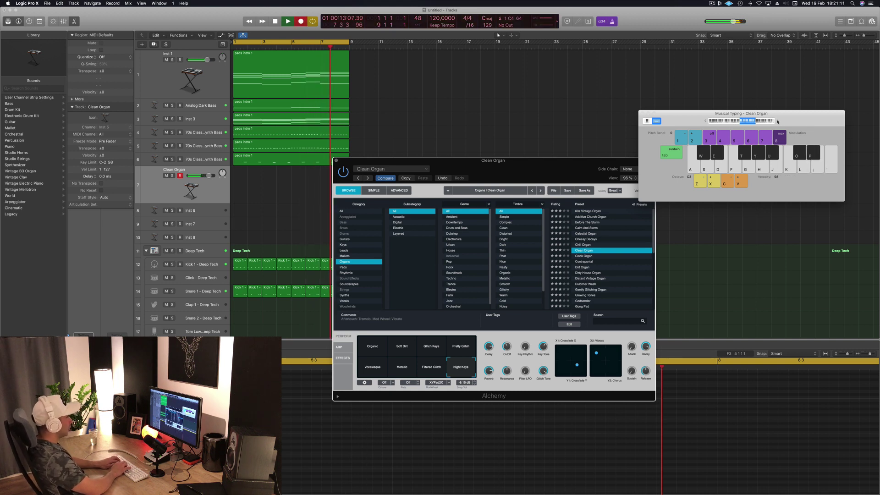
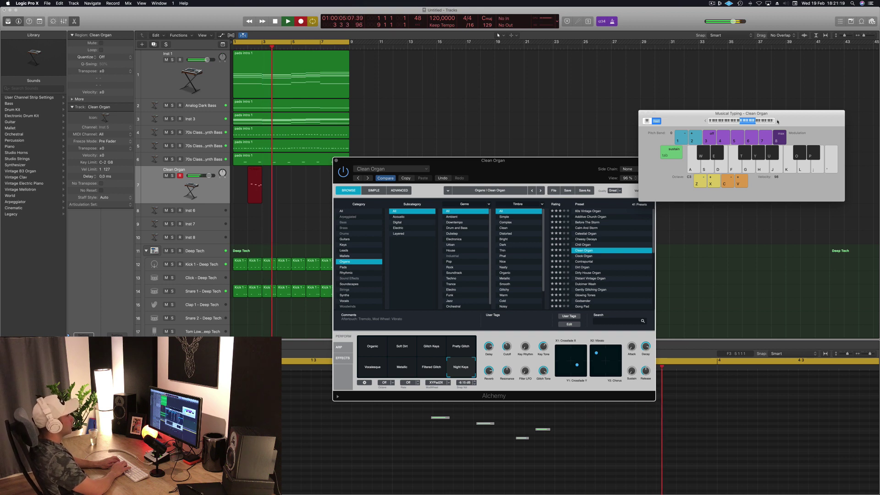
Record an organ melody on the Clean Organ track from bar 2 to bar 9 and move the synth window away from the regions.
key(k)
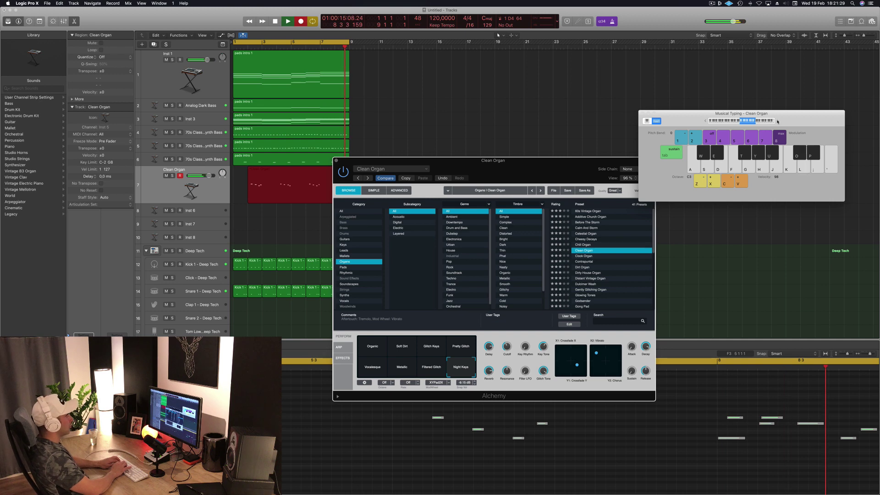
key(space)
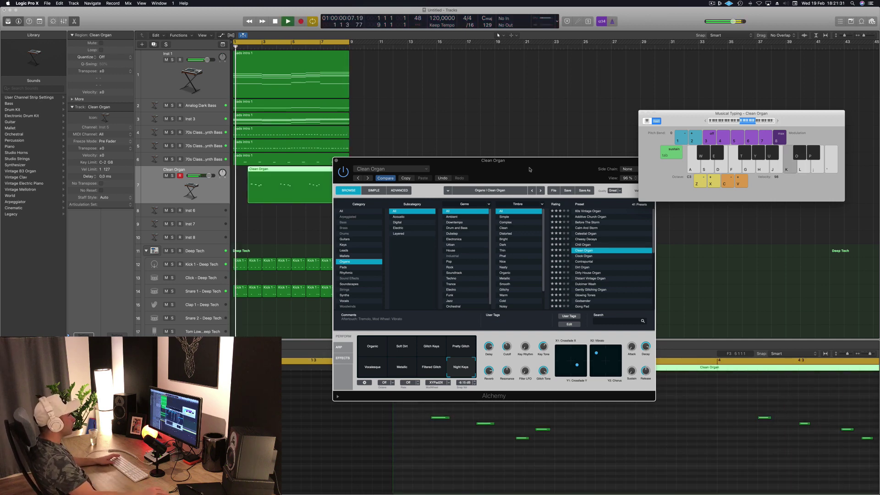
drag(536, 168, 681, 129)
click(356, 187)
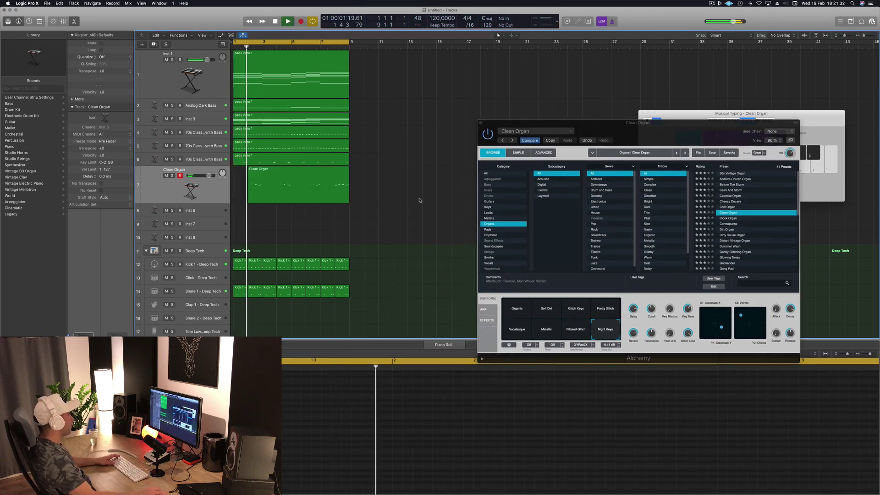
click(345, 188)
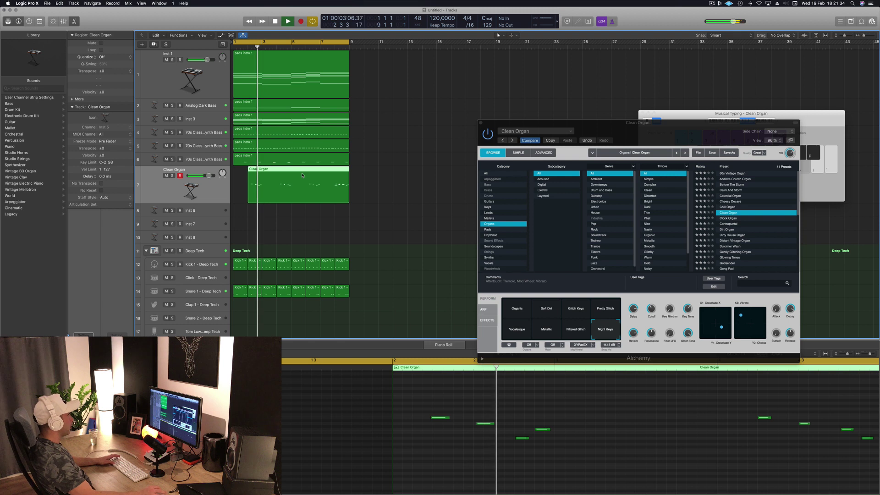
Play back the recorded Clean Organ region and examine its notes in the piano roll, keeping the synth window clear of the tracks.
ctrl+alt+click(559, 450)
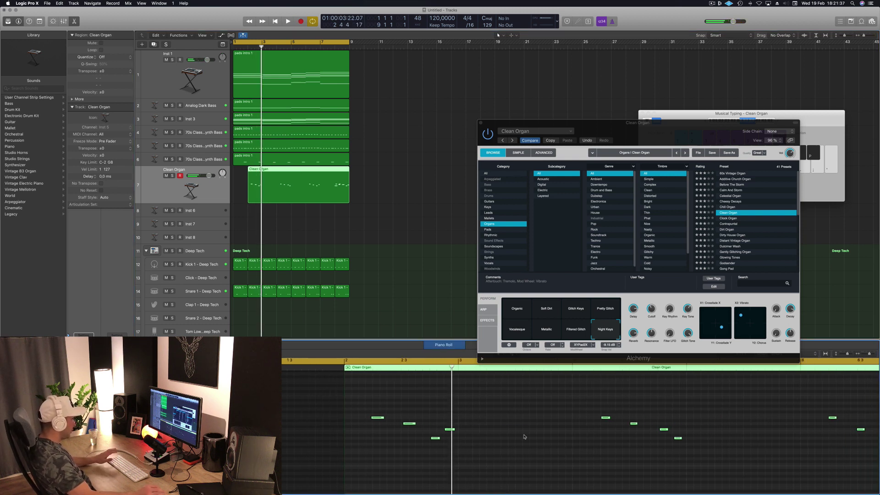
key(space)
click(333, 240)
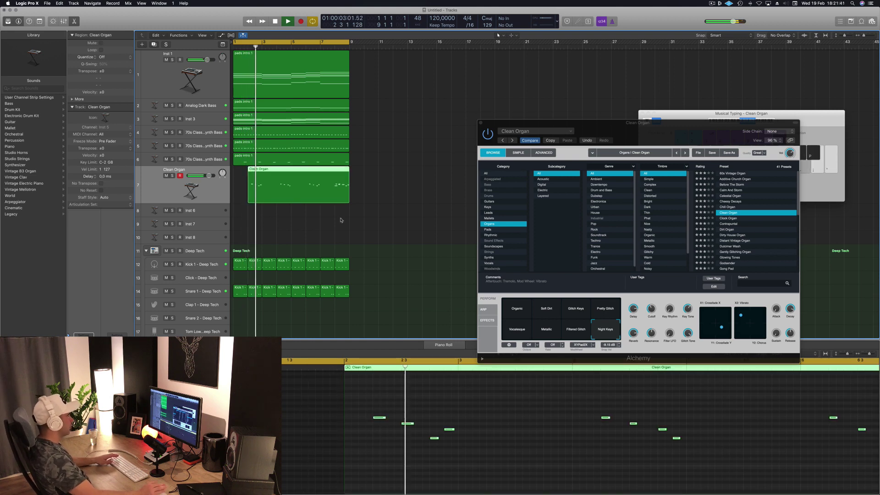
drag(651, 121, 694, 57)
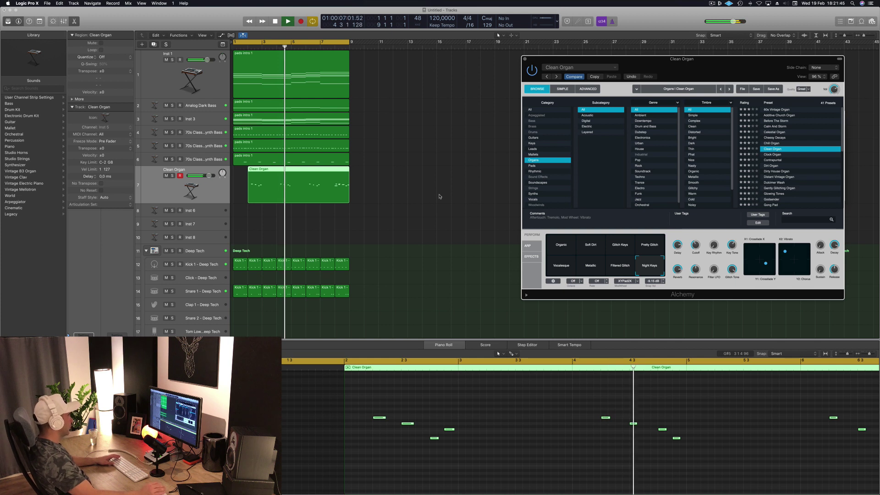
scroll(385, 215, down, 3)
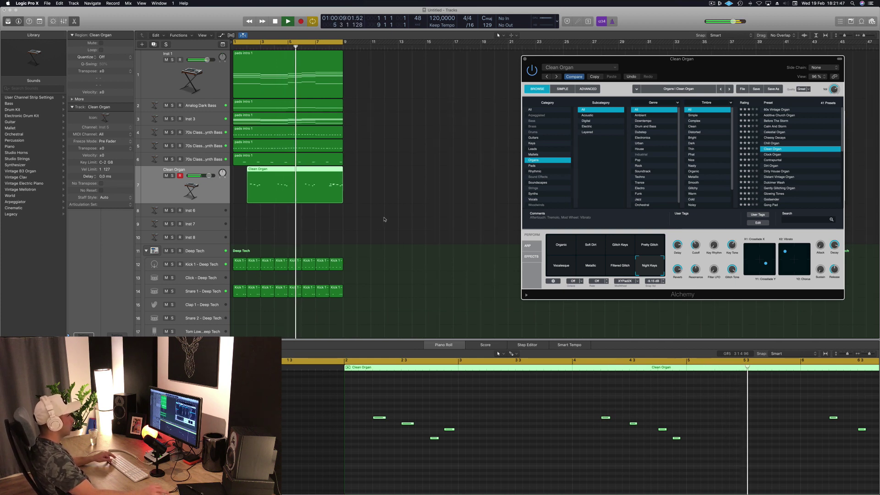
scroll(378, 202, up, 2)
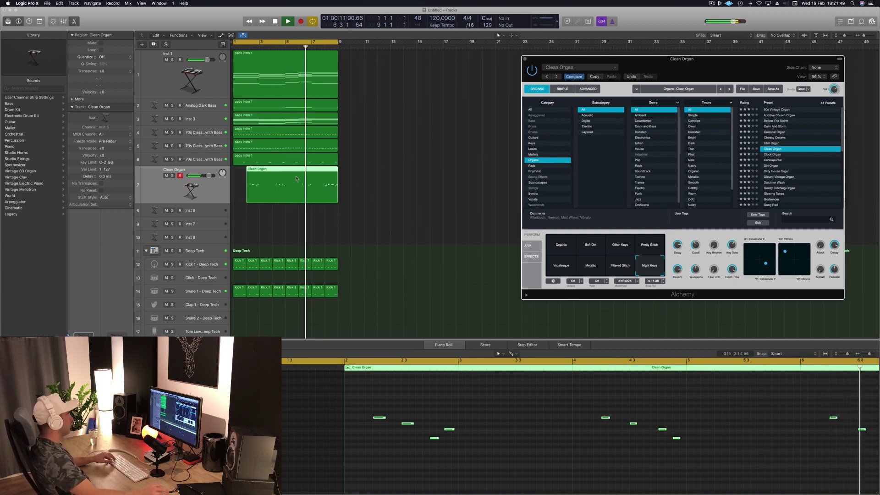
click(376, 183)
click(376, 183)
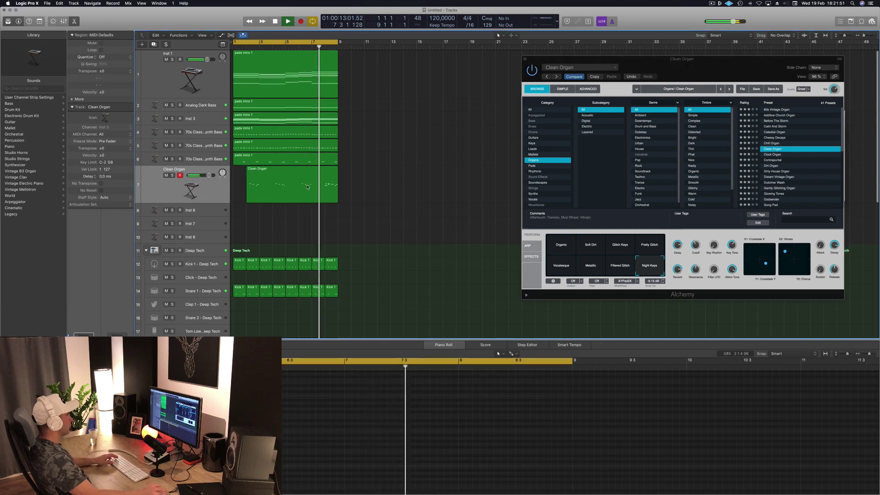
Delete the two highest notes in bar 8 of the Clean Organ region and play the melody back from the start.
key(Left)
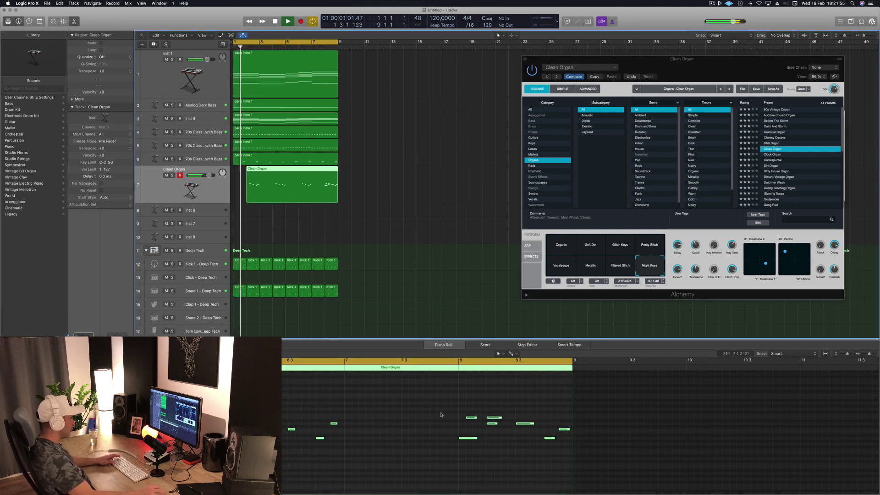
click(417, 429)
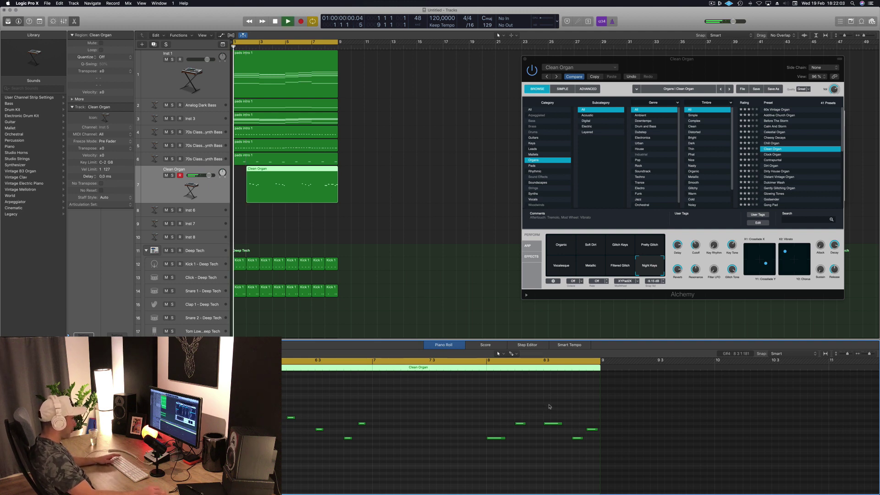
key(Return)
key(space)
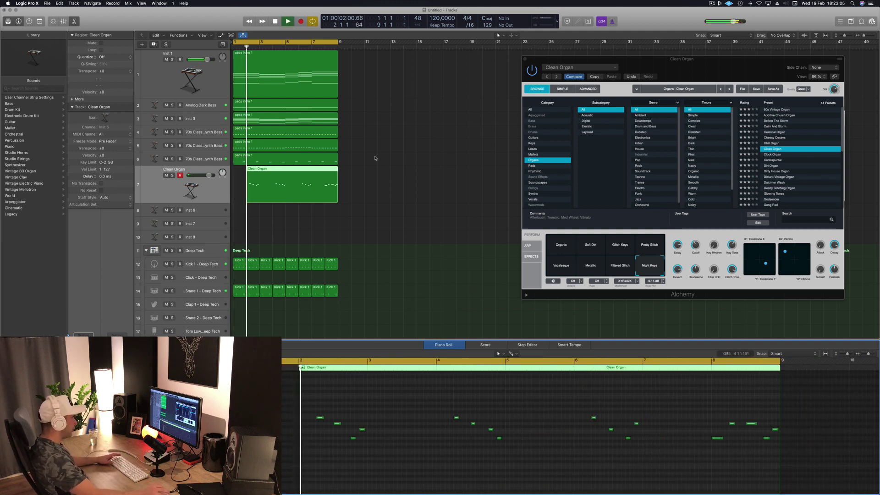
scroll(377, 193, down, 1)
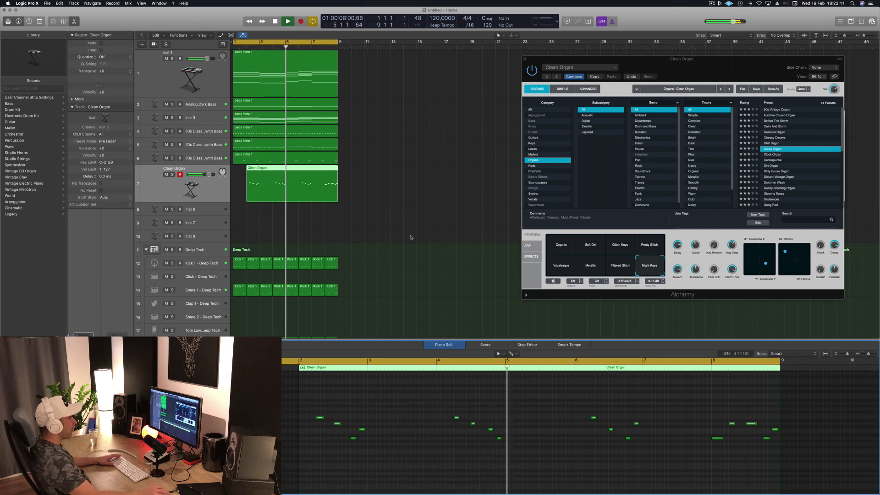
click(448, 201)
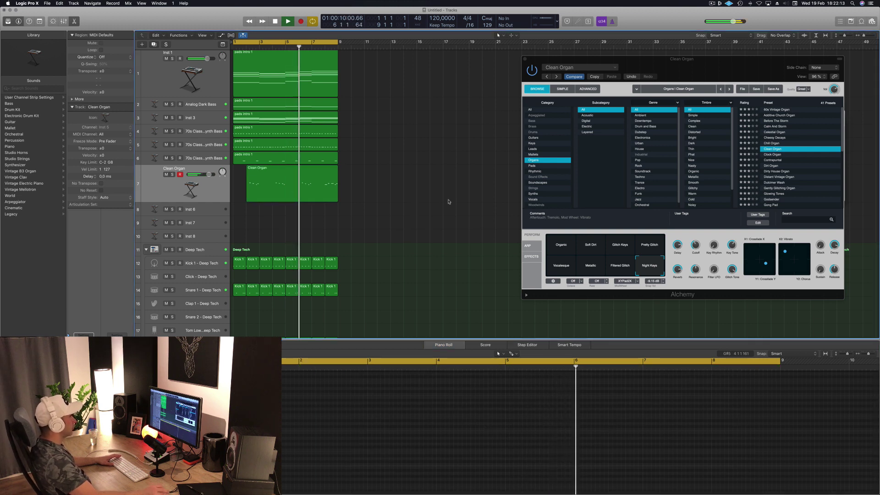
key(super+z)
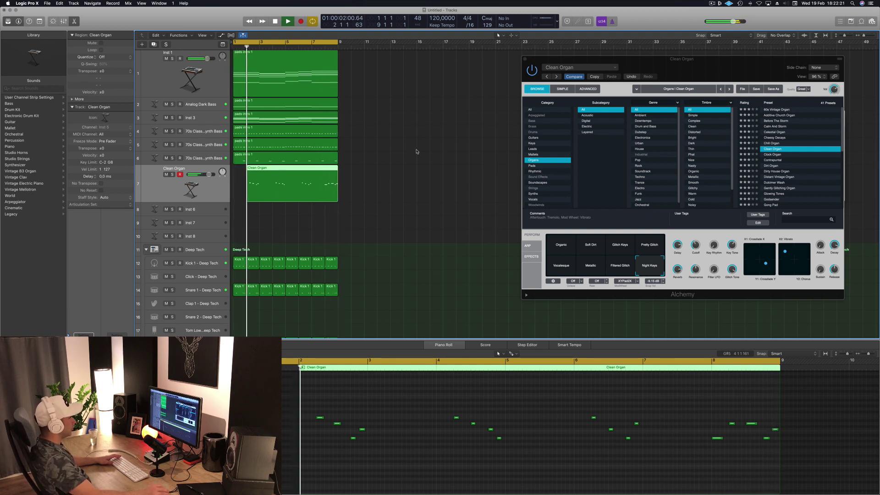
key(space)
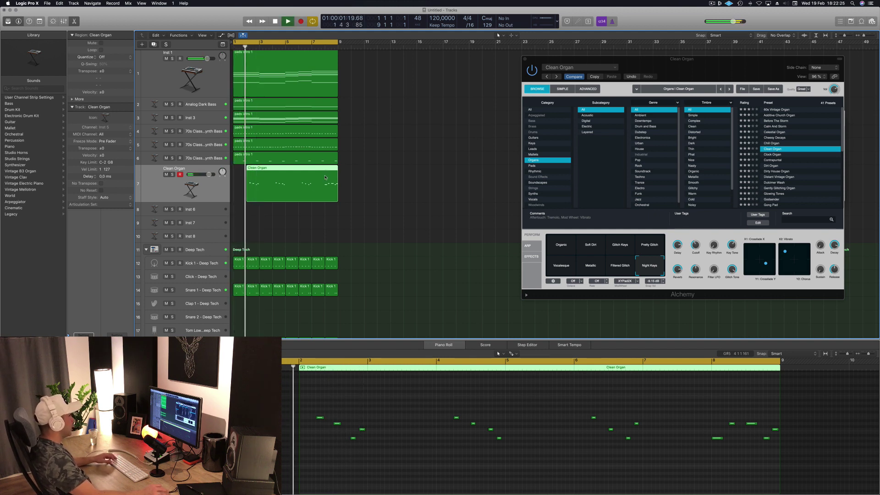
click(308, 45)
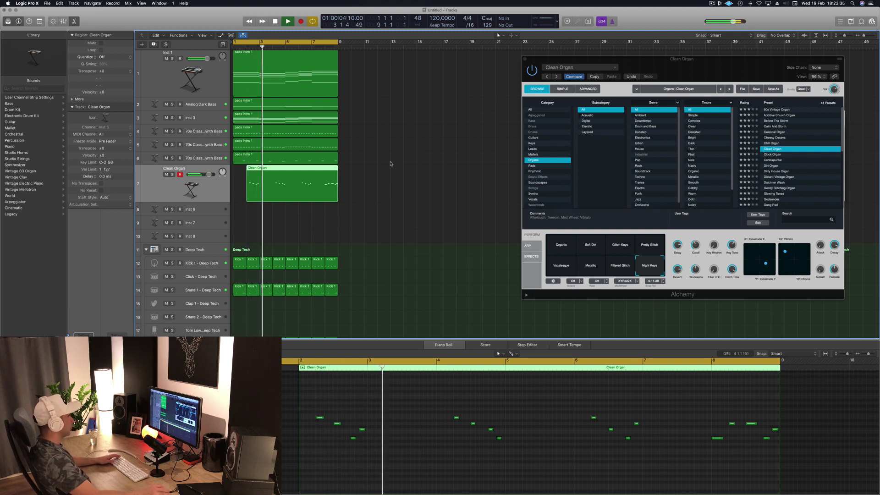
Split the Clean Organ region at bar 7, moving its last two bars to bar 1 and the preceding part to bar 4.
drag(312, 177, 250, 181)
drag(385, 174, 307, 173)
key(space)
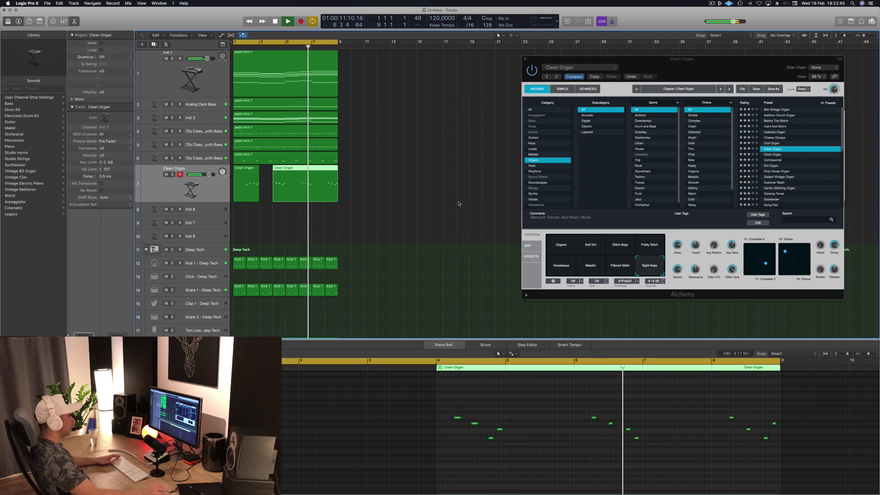
Cut the second Clean Organ region down to its one-bar phrase in bar 4, deleting the rest.
click(298, 187)
key(Delete)
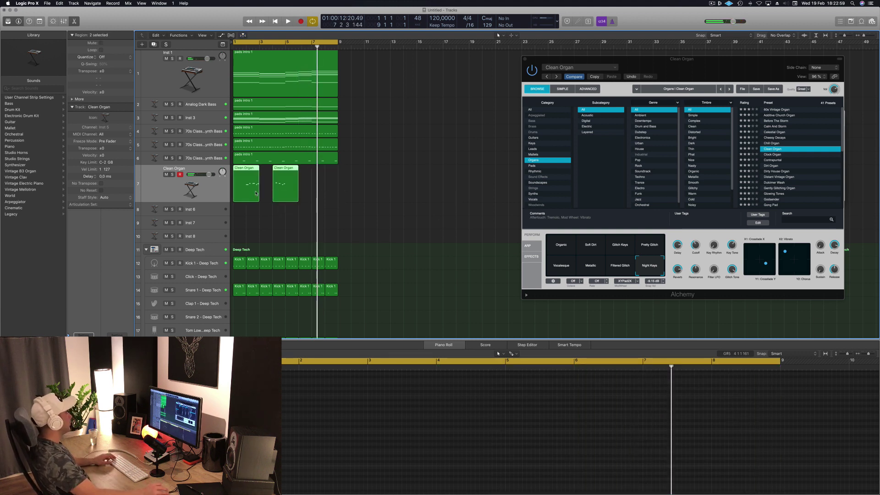
click(285, 190)
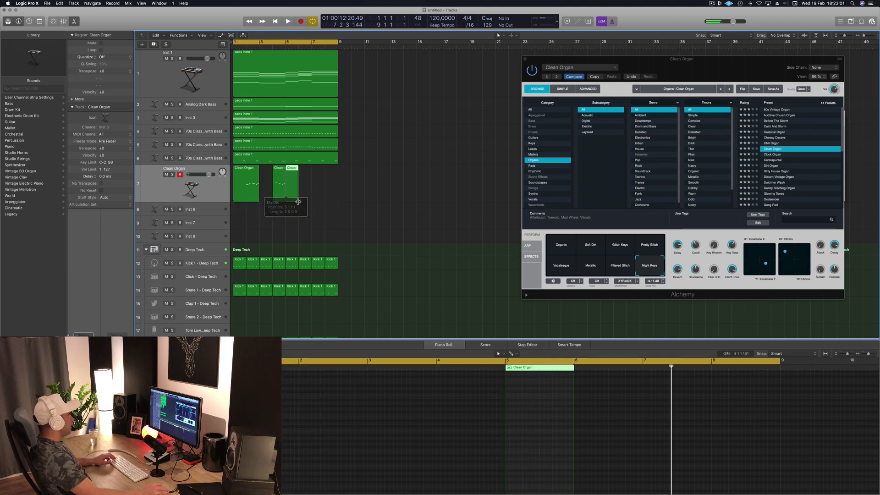
Join the two Clean Organ regions into one four-bar region, copy it to bar 5 and play the result.
drag(265, 193, 238, 190)
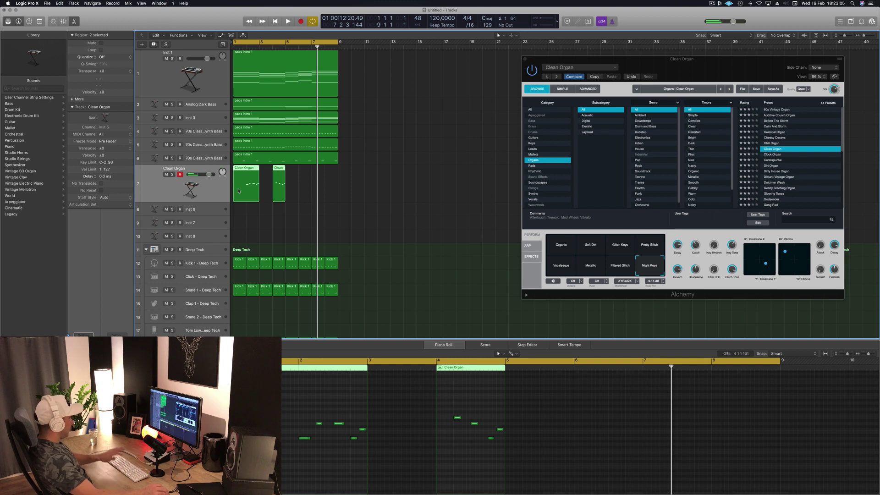
click(311, 203)
key(space)
drag(255, 183, 307, 176)
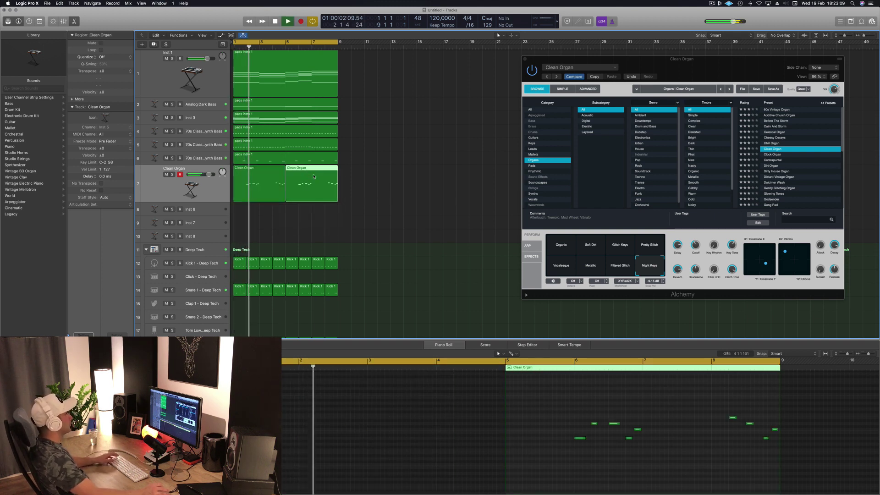
click(260, 185)
key(space)
click(382, 206)
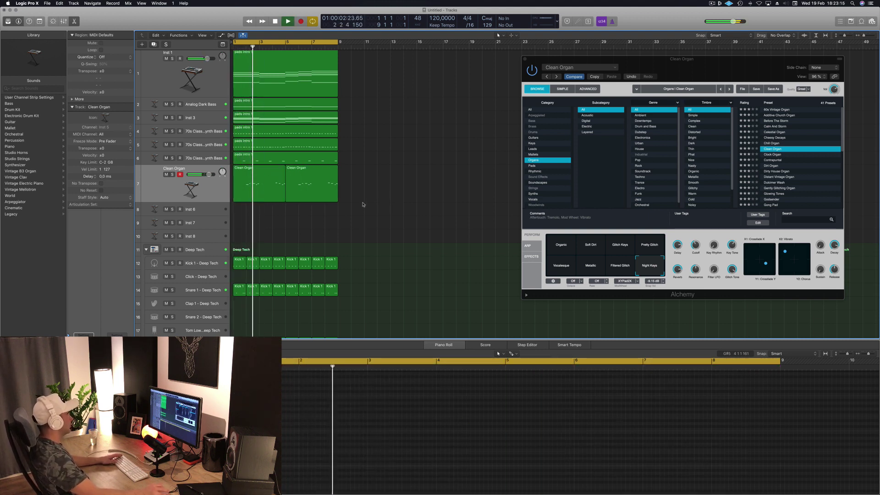
Copy the first low note of bar 2 to bar 4 in the first Clean Organ region and replace the second region with its copy.
click(259, 185)
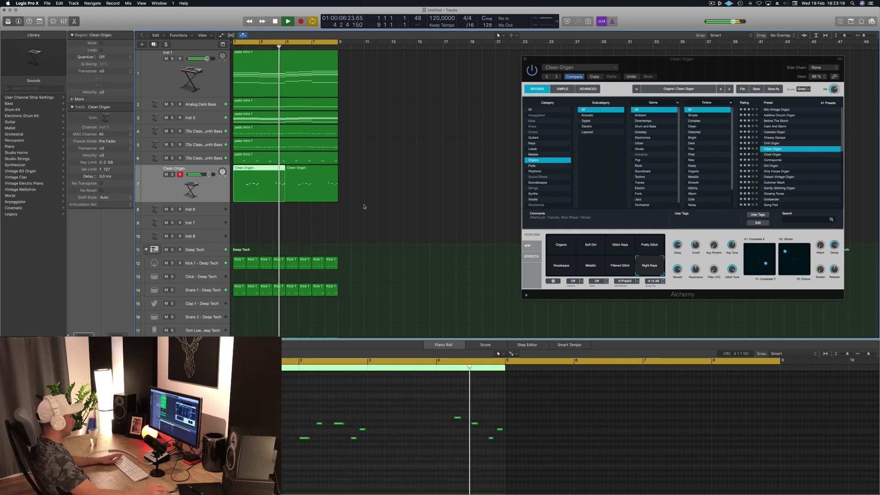
key(space)
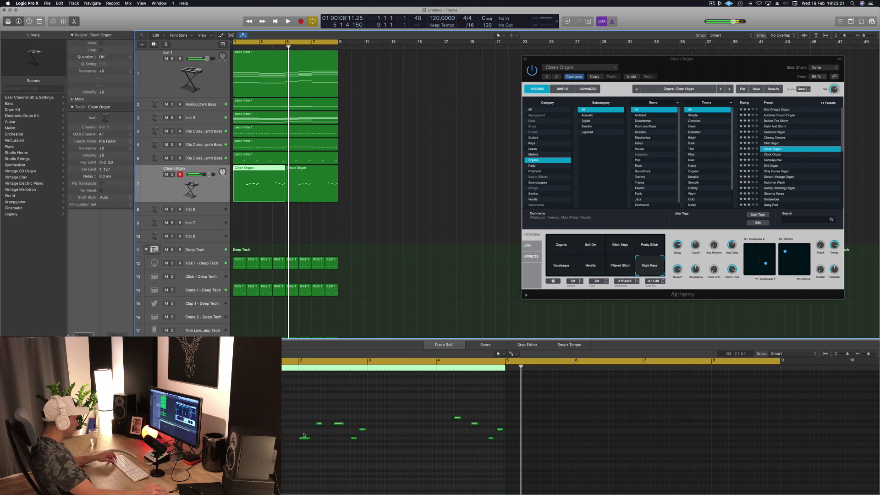
drag(303, 439, 443, 444)
click(257, 186)
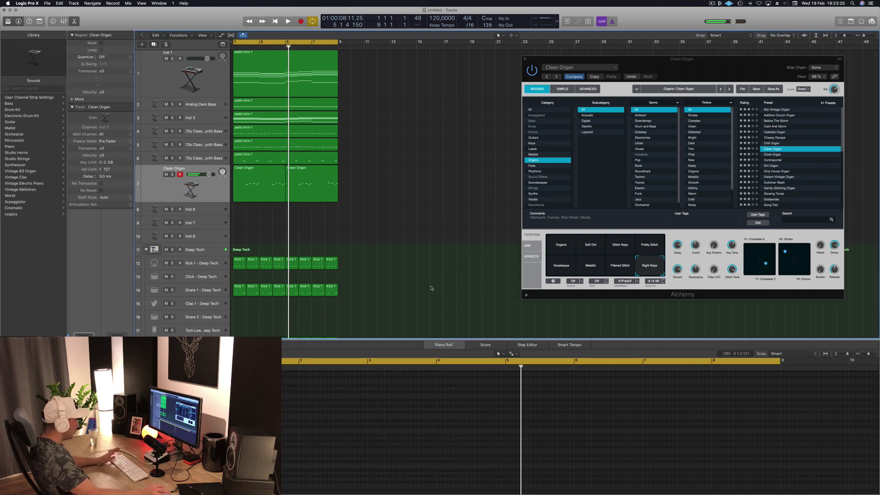
key(space)
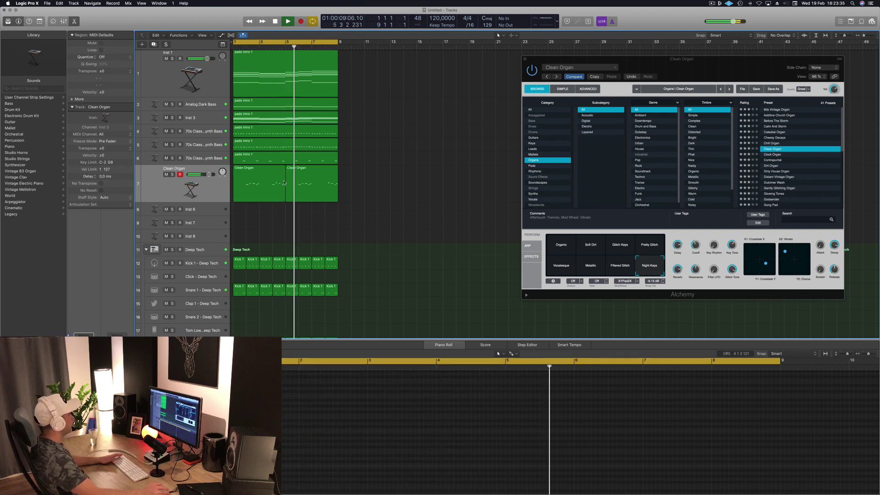
key(Return)
click(383, 256)
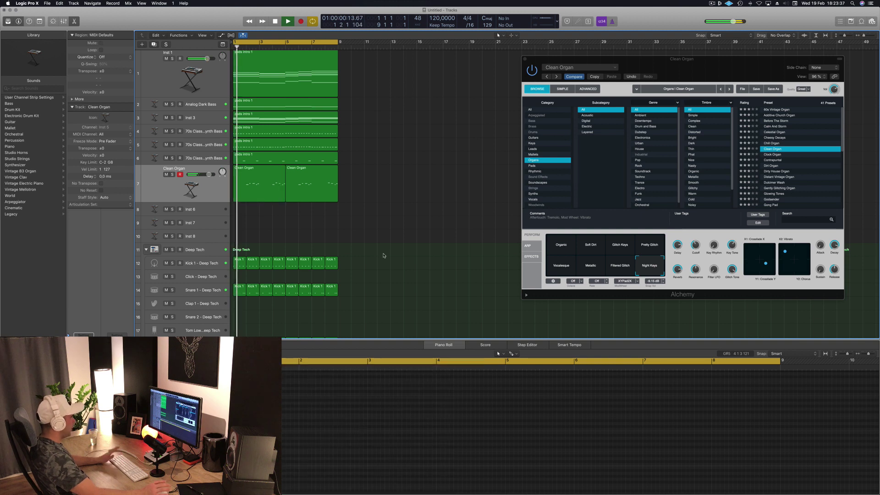
Audition the Filtered Glitch, Metallic, Vocalesque, Organic and Glitch Keys variations of the Clean Organ preset during playback.
click(272, 185)
drag(745, 67, 611, 71)
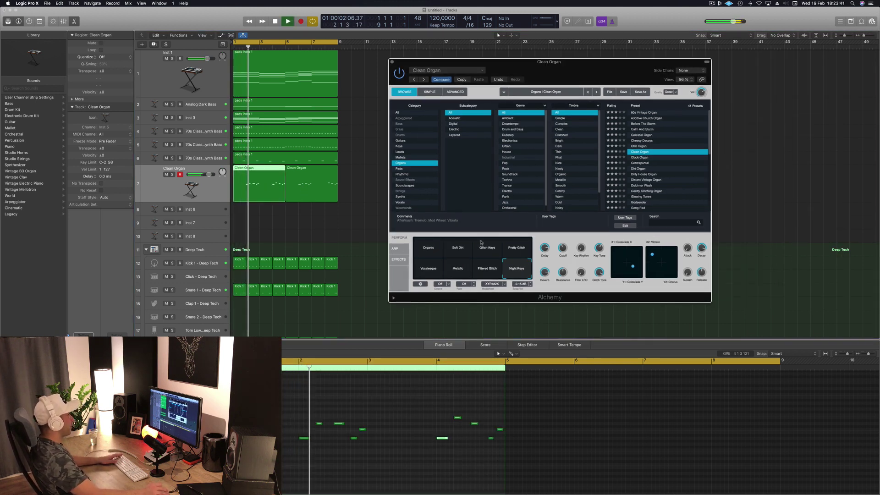
click(493, 269)
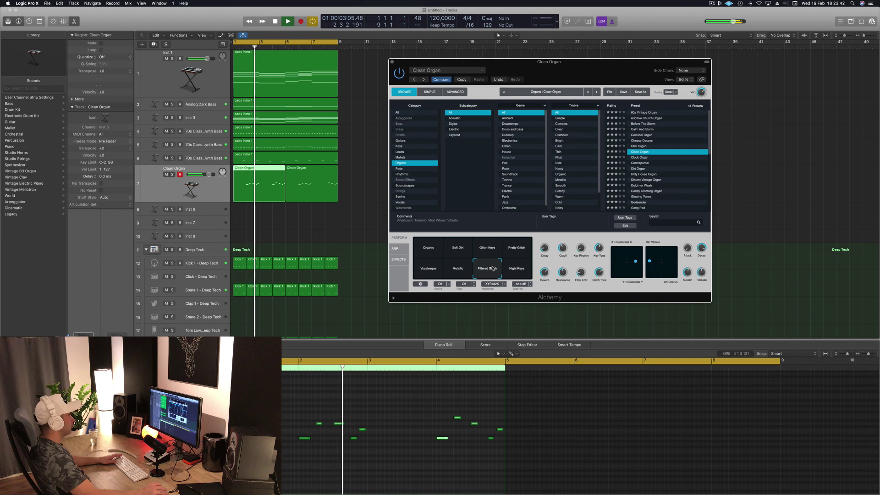
click(458, 271)
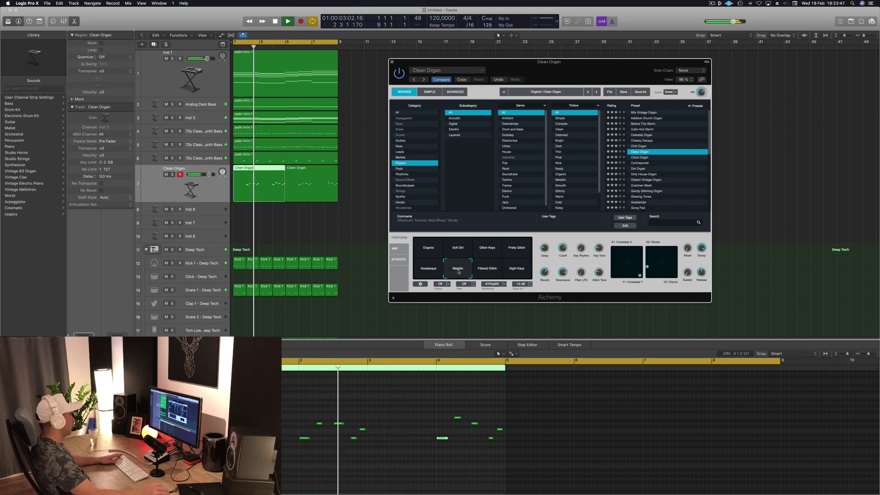
click(419, 276)
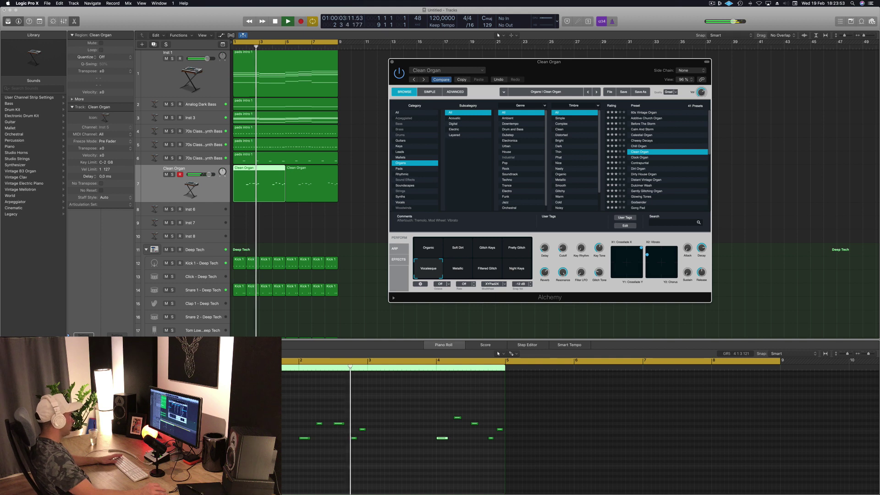
click(428, 245)
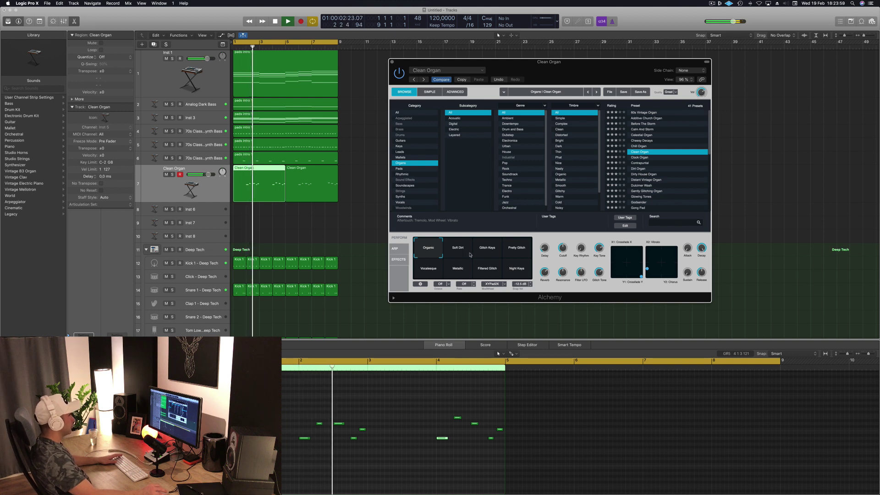
click(491, 250)
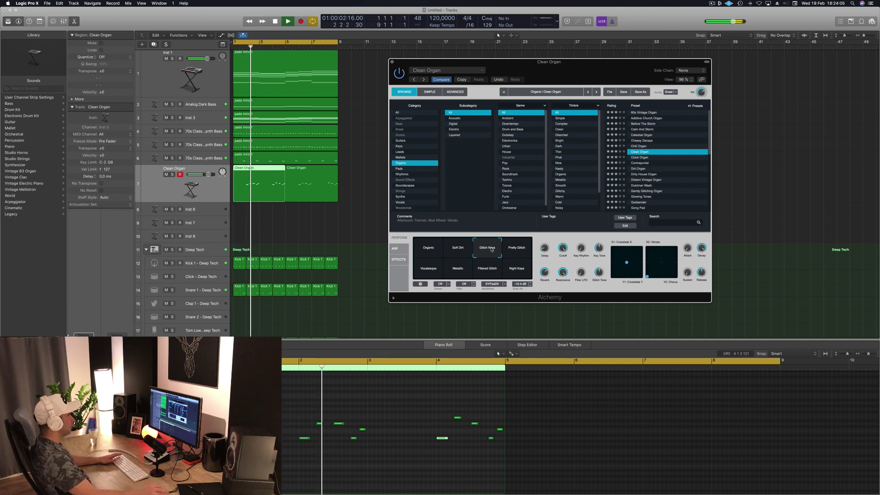
Audition the organ presets Clock Organ, Glowing Tones, Mellow Chimes and Music Box Helper on the melody.
click(644, 157)
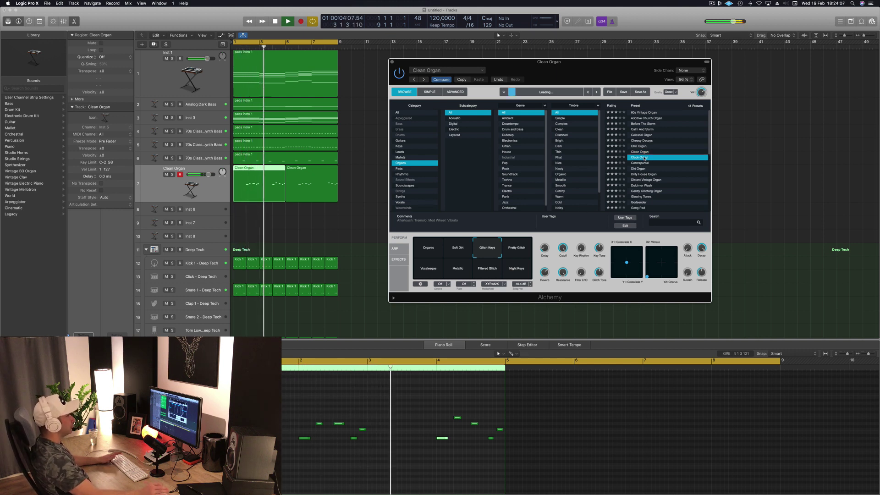
key(space)
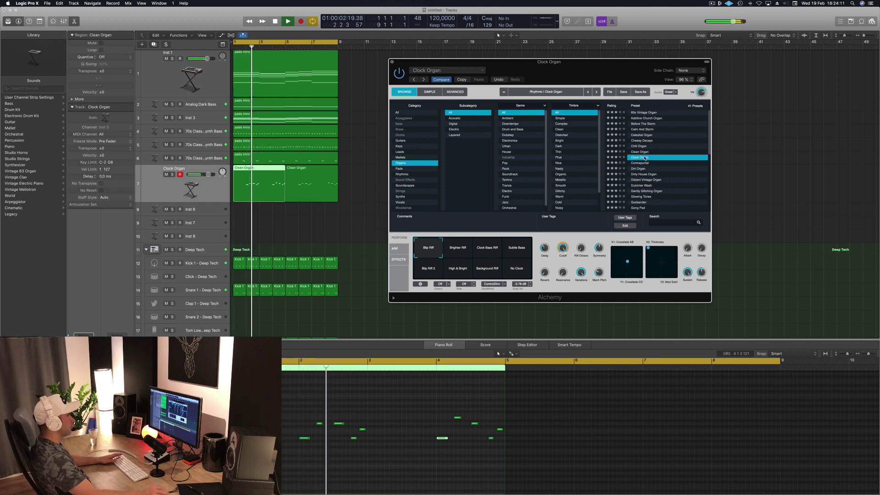
scroll(643, 169, down, 3)
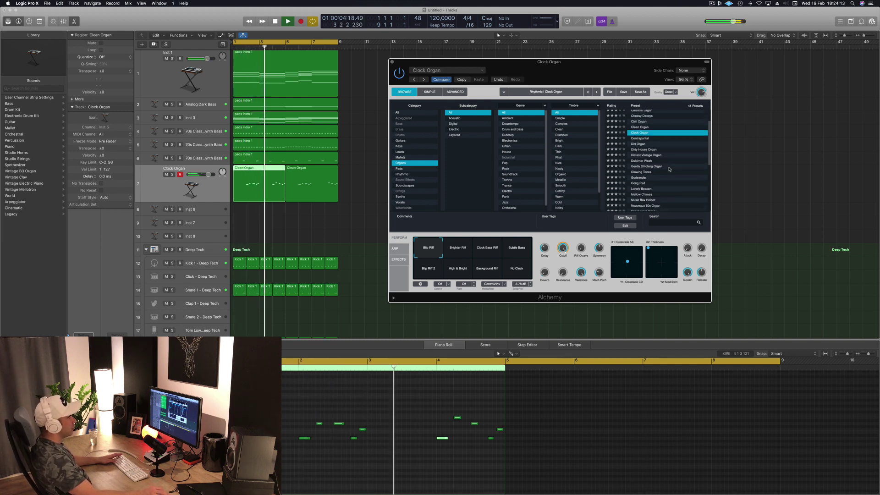
click(643, 166)
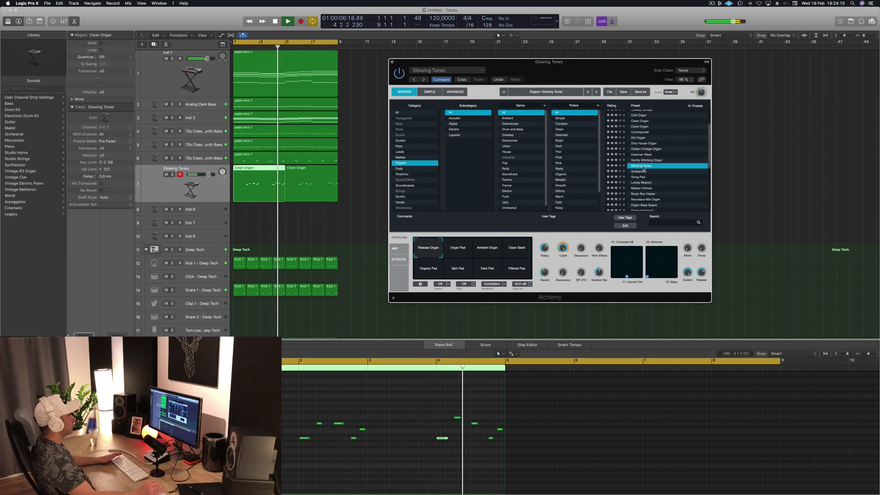
scroll(647, 173, down, 1)
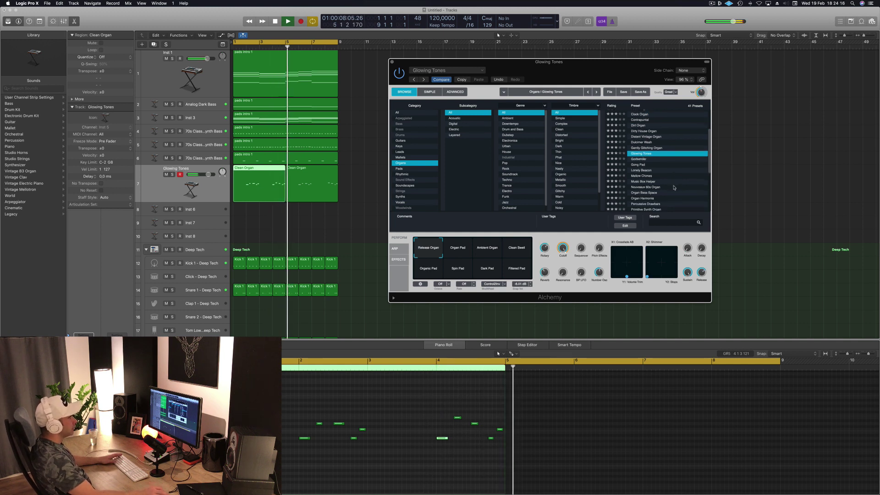
click(652, 176)
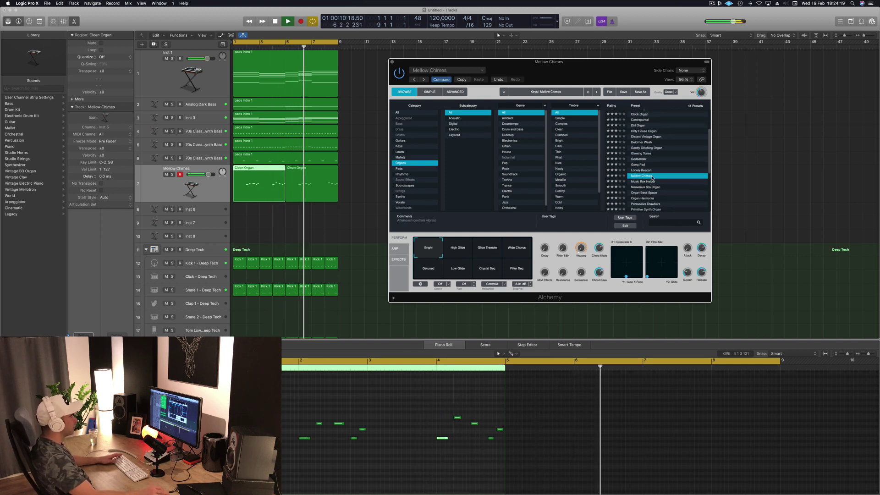
scroll(678, 174, down, 1)
click(660, 169)
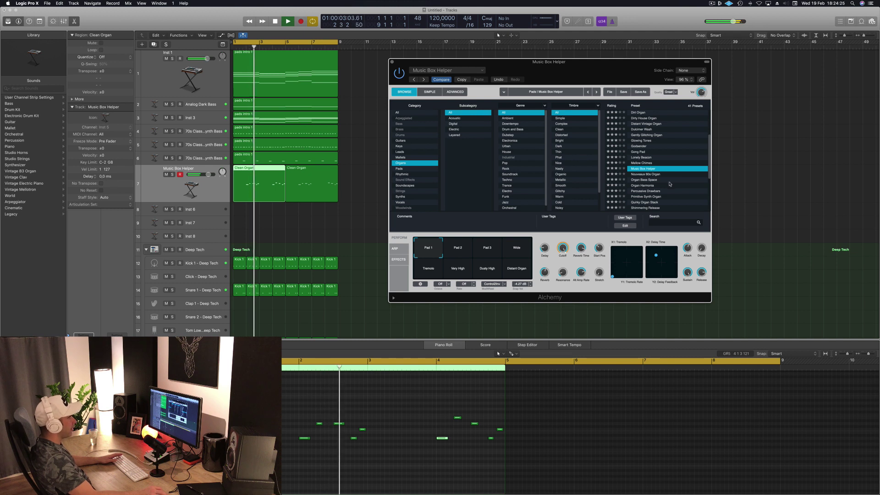
Load the Organ Bass Space preset with its Wave Sweep variation and compare it with the unedited plug-in setting.
click(662, 179)
key(Return)
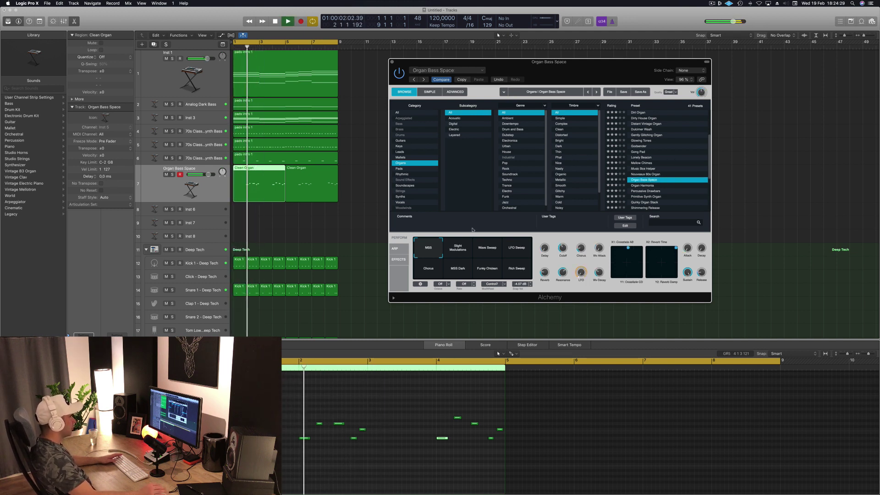
click(487, 249)
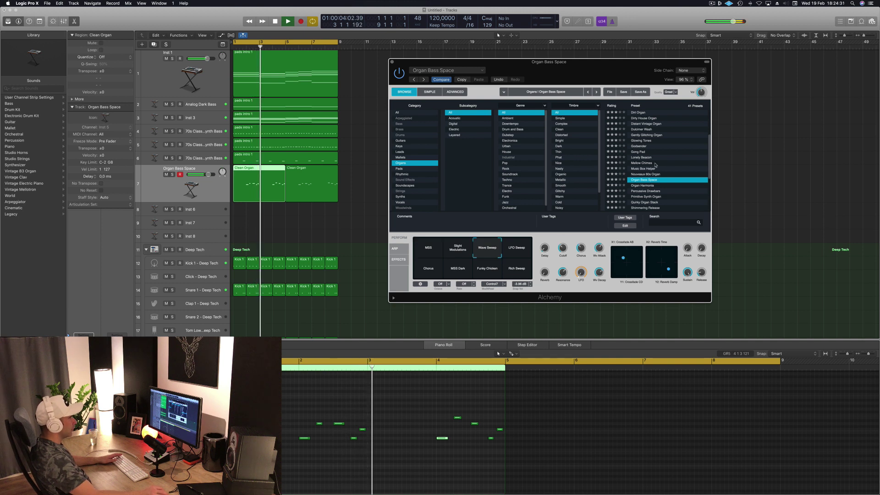
click(441, 80)
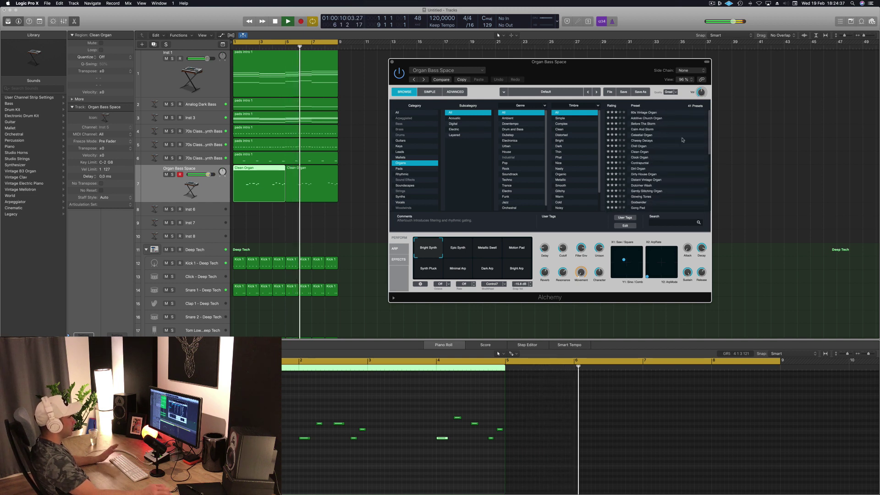
click(515, 79)
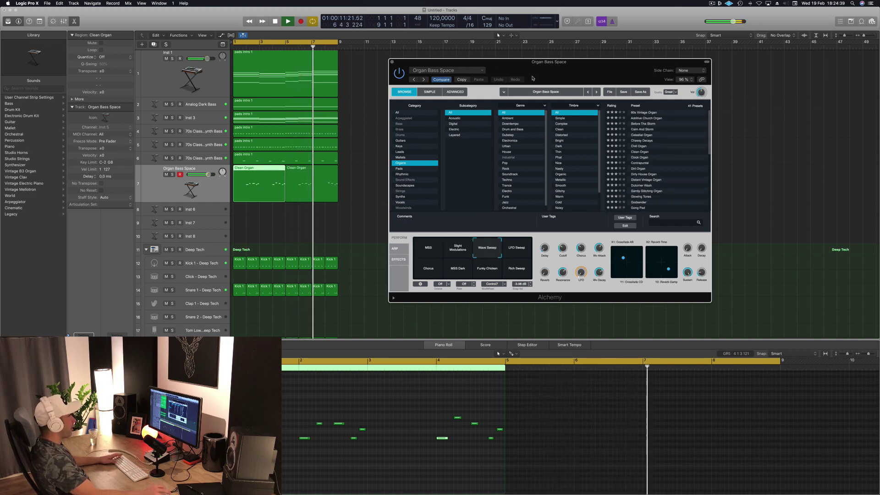
Audition the Small Classic Organ preset and load Spiritual Downpour for the looping melody.
scroll(687, 163, down, 5)
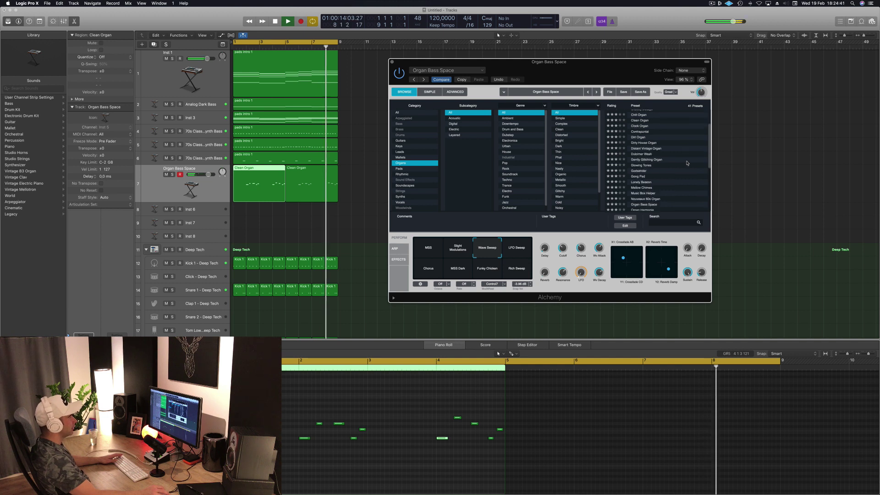
scroll(687, 163, down, 2)
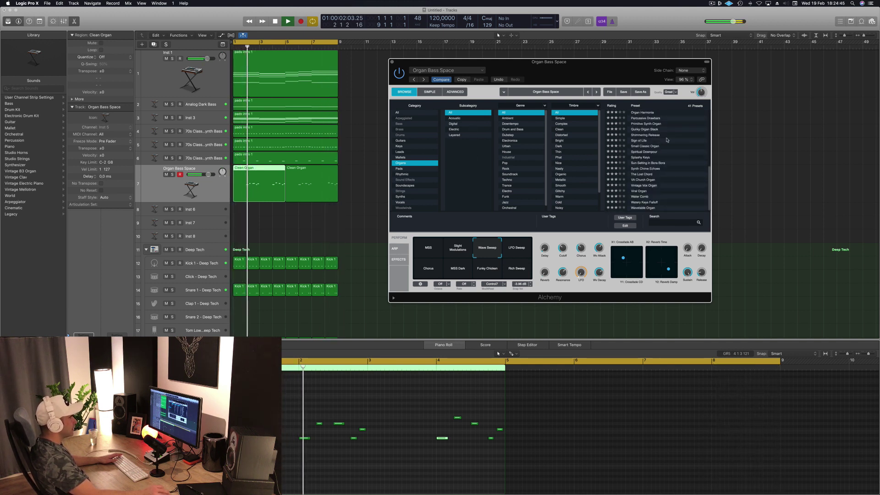
click(674, 146)
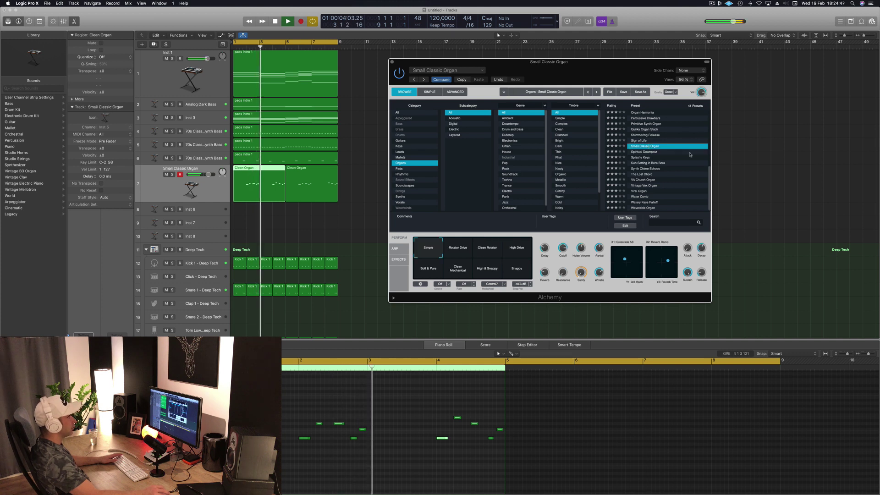
key(Down)
scroll(678, 156, up, 2)
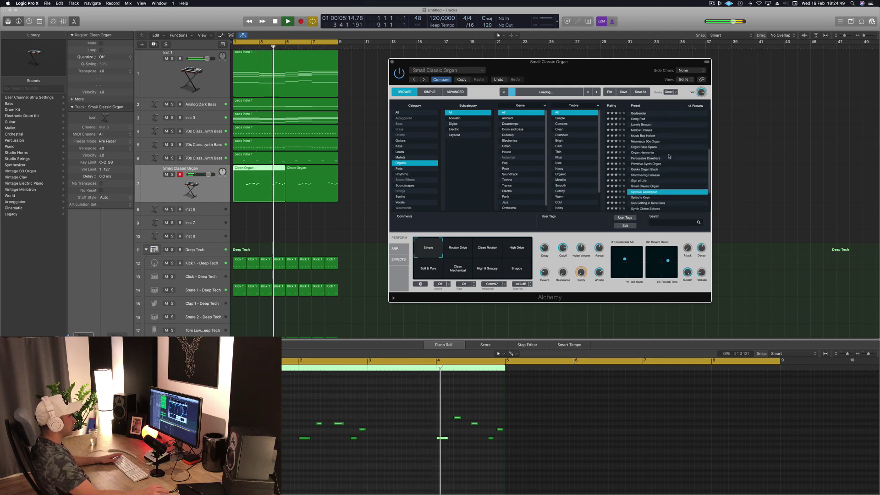
key(space)
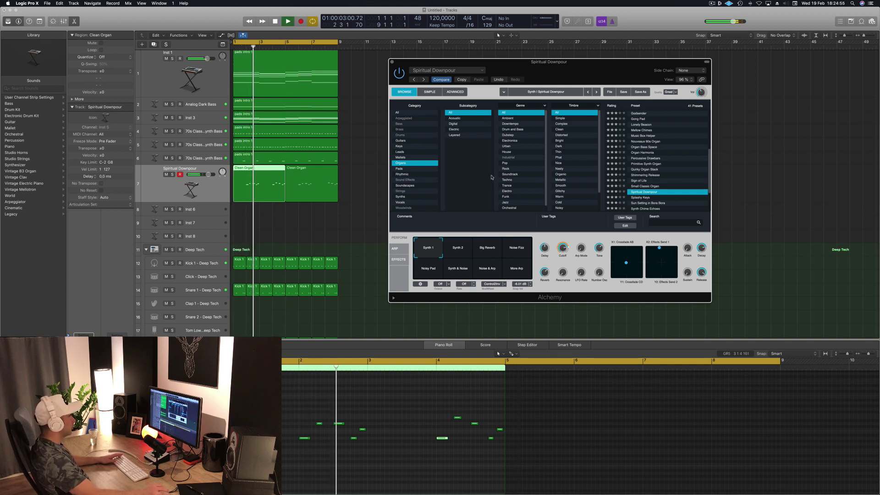
Audition Spiritual Downpour's Synth 2, Big Reverb, Noise Fizz, Noisy Pad and Synth & Noise variations, and return to Synth 1.
click(452, 251)
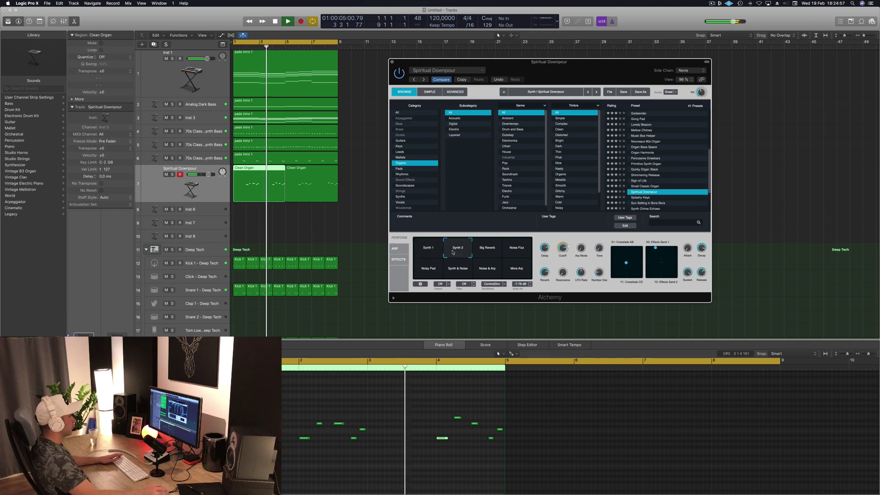
click(493, 250)
key(Return)
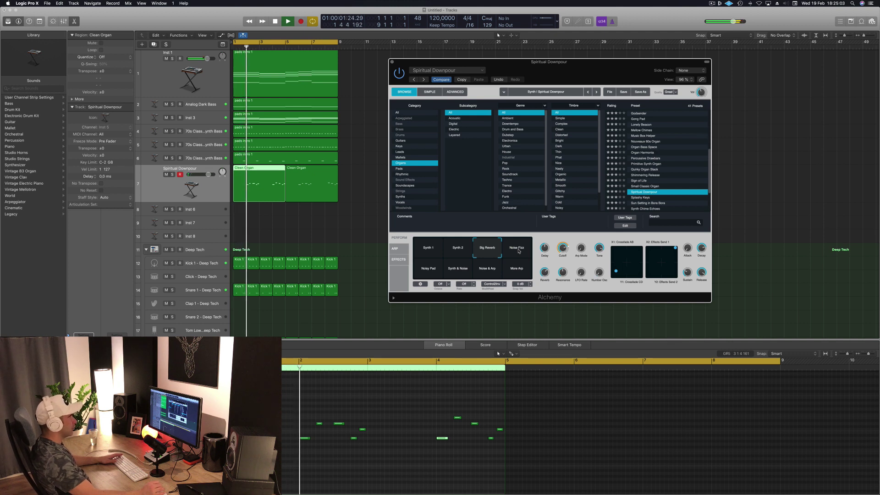
click(515, 253)
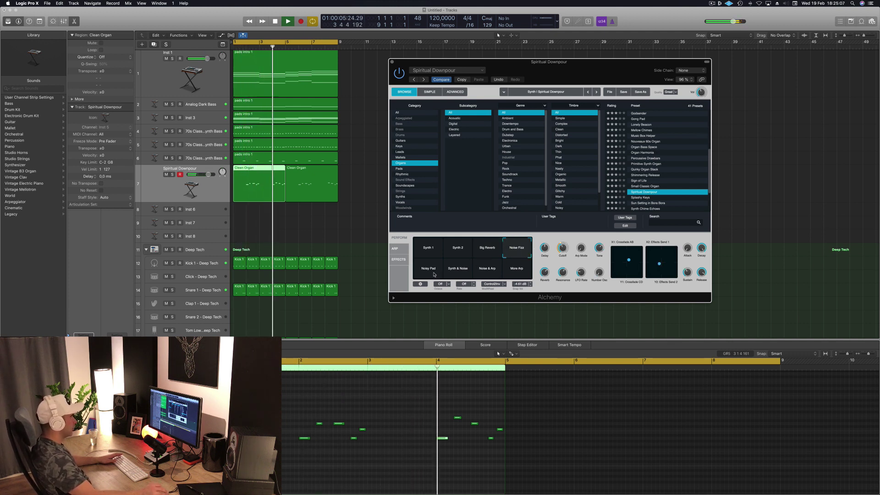
click(449, 271)
click(425, 274)
click(460, 272)
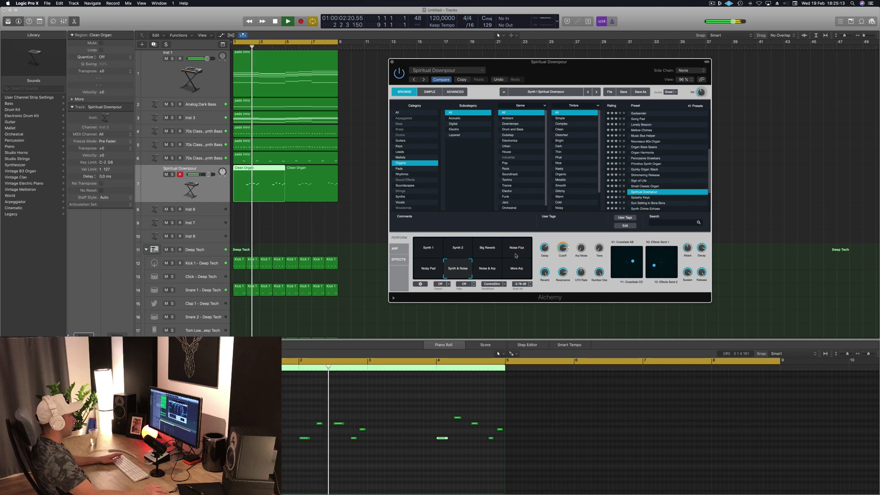
click(426, 248)
click(452, 253)
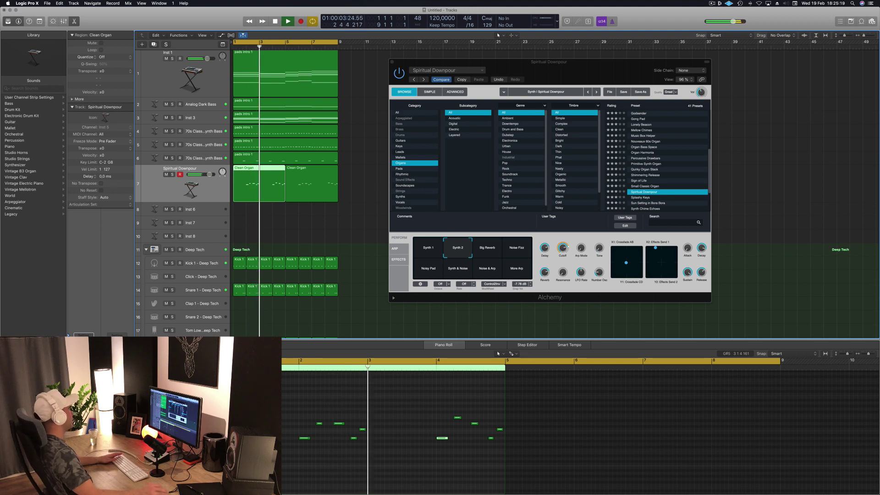
click(438, 252)
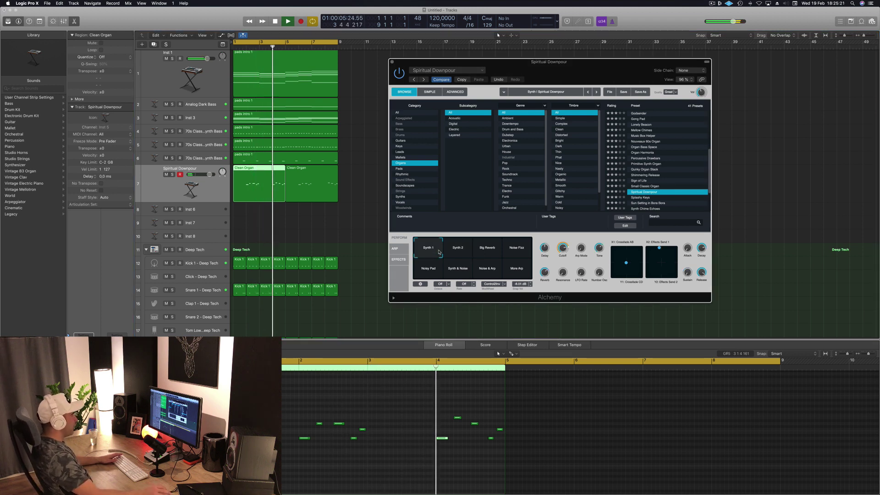
Load the Splashy Keys preset and audition its Wet Whirls variation.
scroll(646, 175, down, 2)
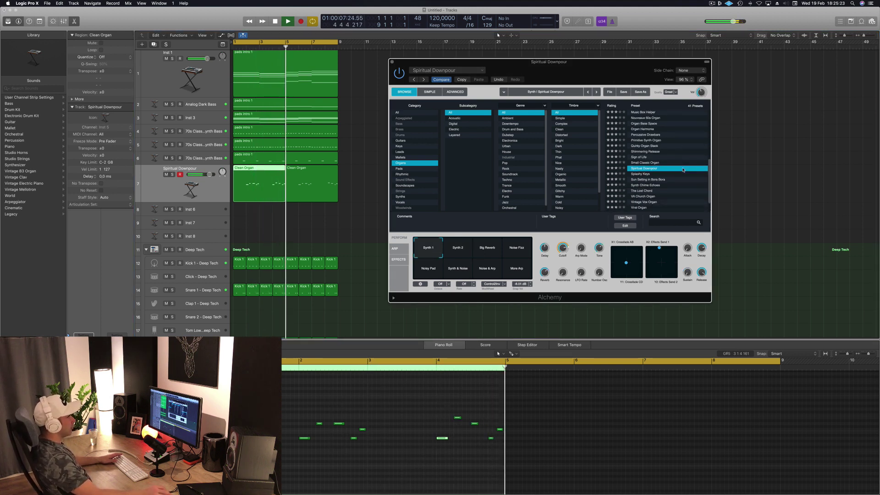
click(644, 175)
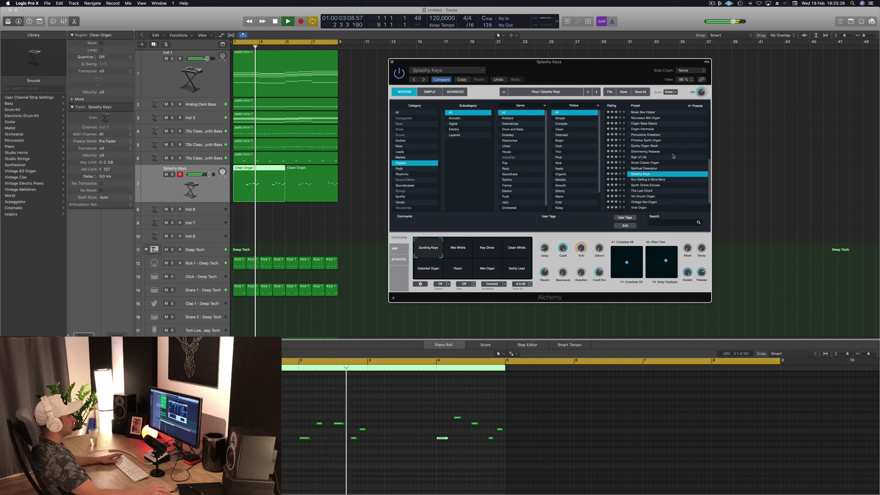
scroll(630, 170, down, 1)
click(480, 261)
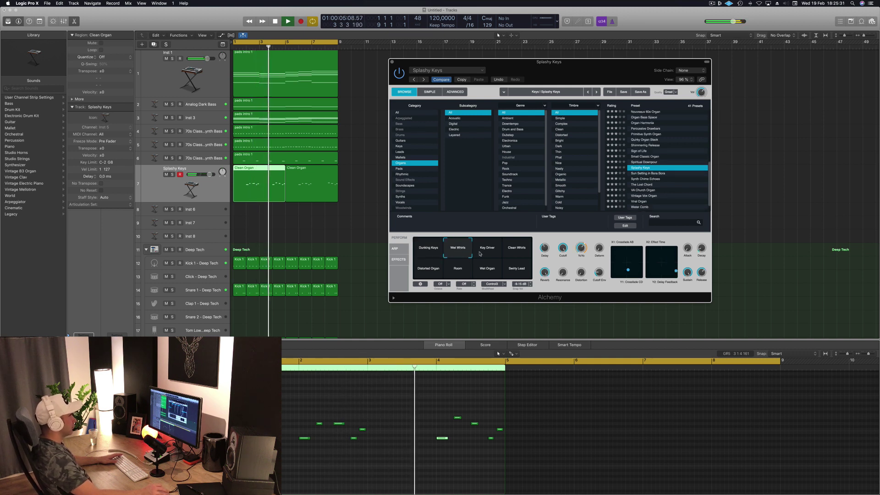
Load the Sun Setting in Bora Bora preset with its Ambient Pulsing variation and play the melody from the start.
click(668, 173)
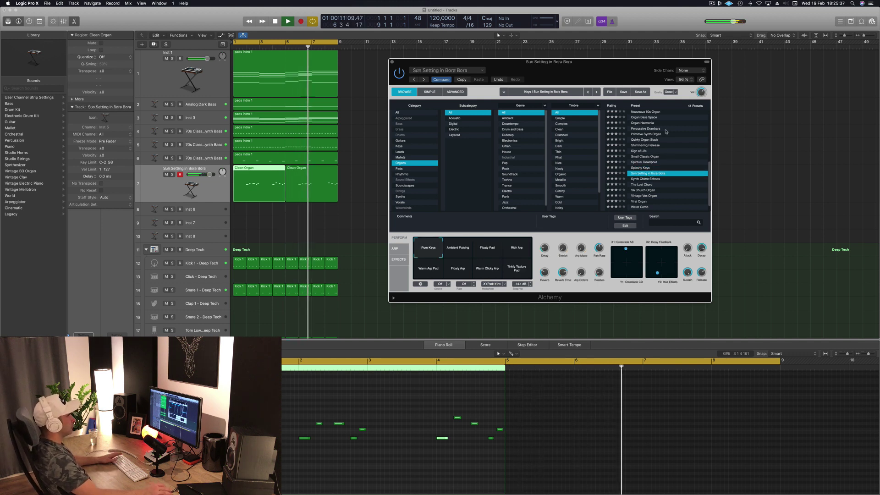
key(Return)
click(211, 194)
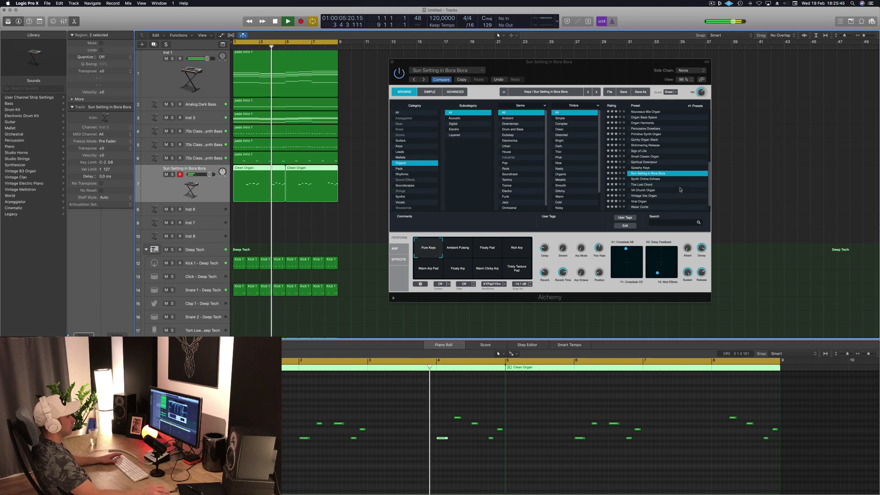
click(457, 247)
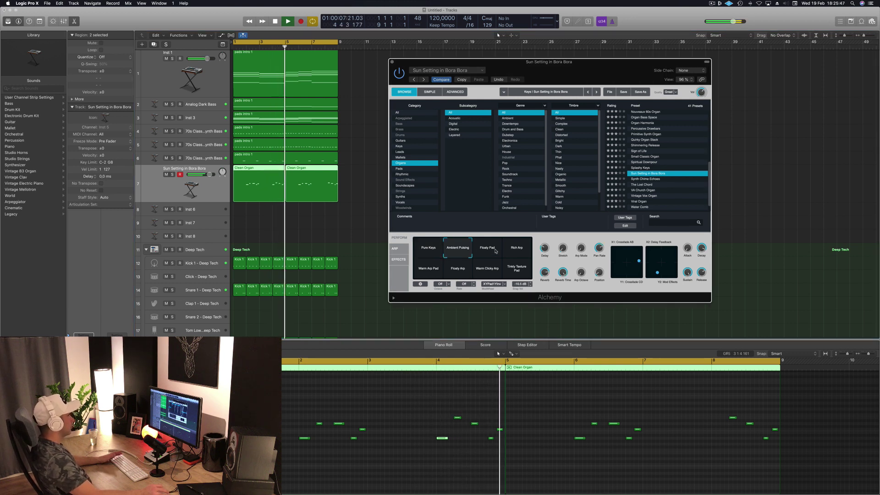
key(Return)
key(space)
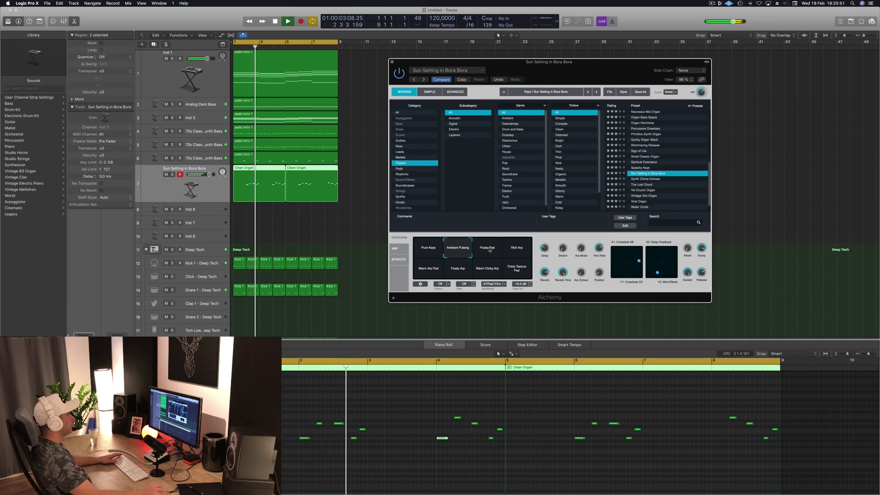
Audition the Floaty Pad and Warm Arp Pad variations, settle on Pure Keys and replay the melody from the start.
click(484, 252)
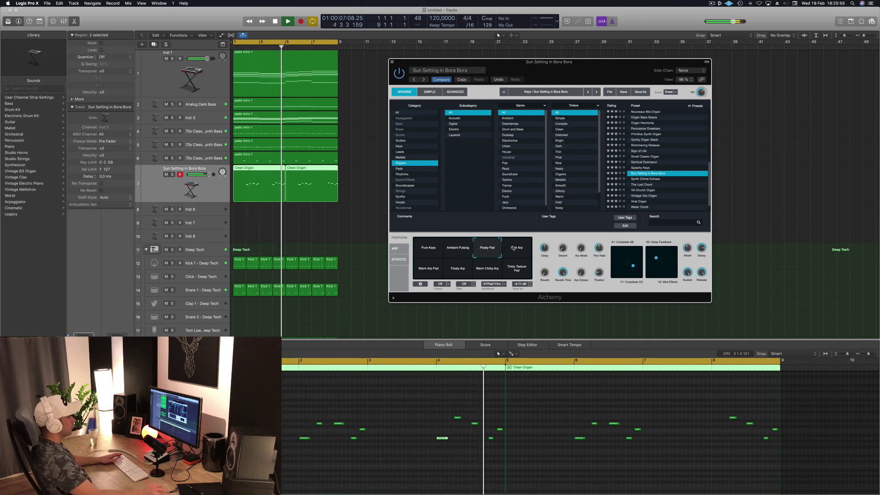
click(426, 274)
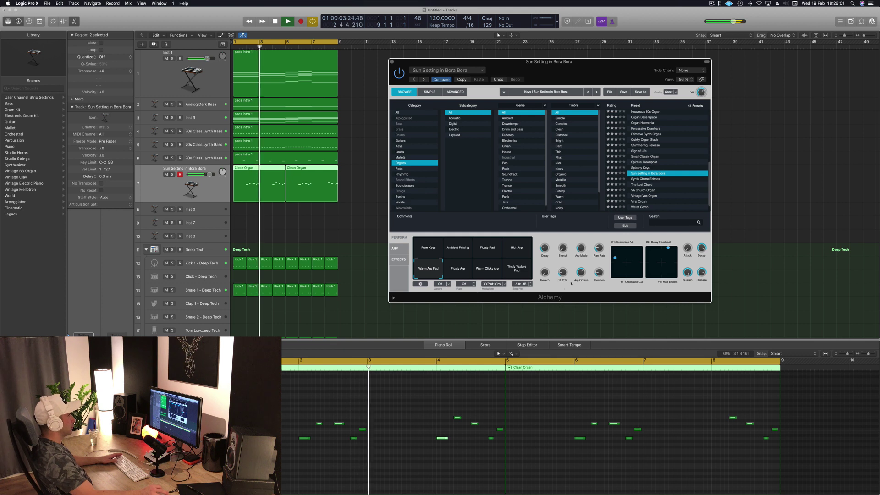
click(430, 248)
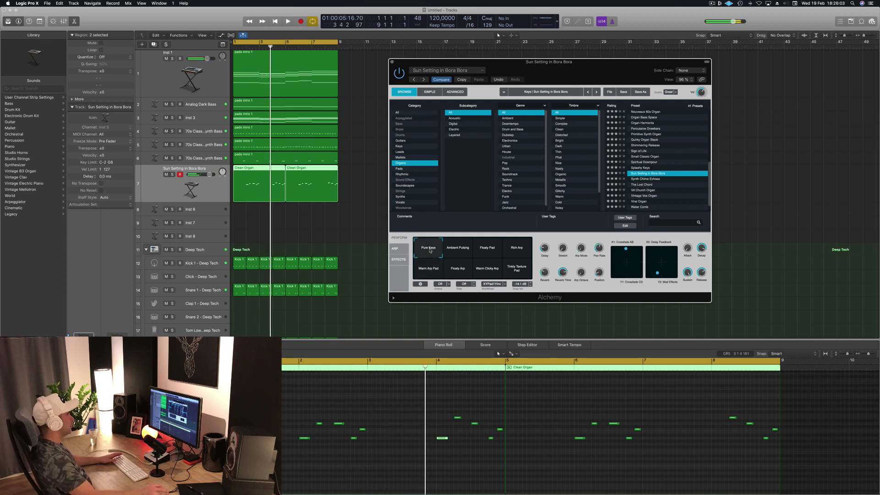
key(Return)
key(space)
Move the Alchemy window off the melody regions and close it.
drag(609, 70, 635, 71)
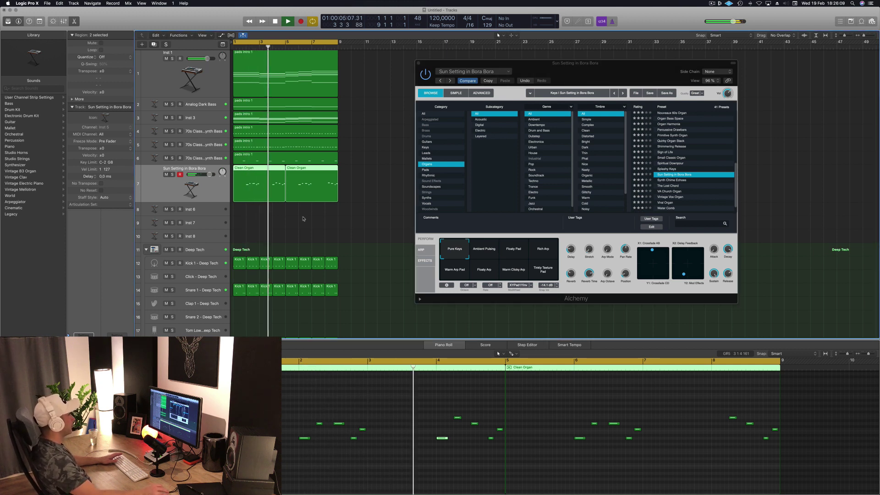
drag(561, 67, 459, 106)
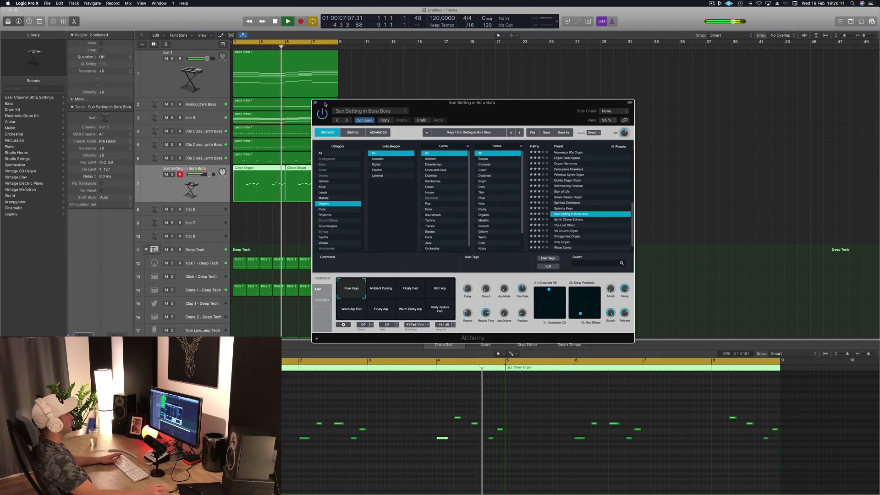
key(super+w)
Stop playback and copy the first Clean Organ region onto the Inst 6 track at bar 1.
click(416, 205)
key(Left)
key(Left)
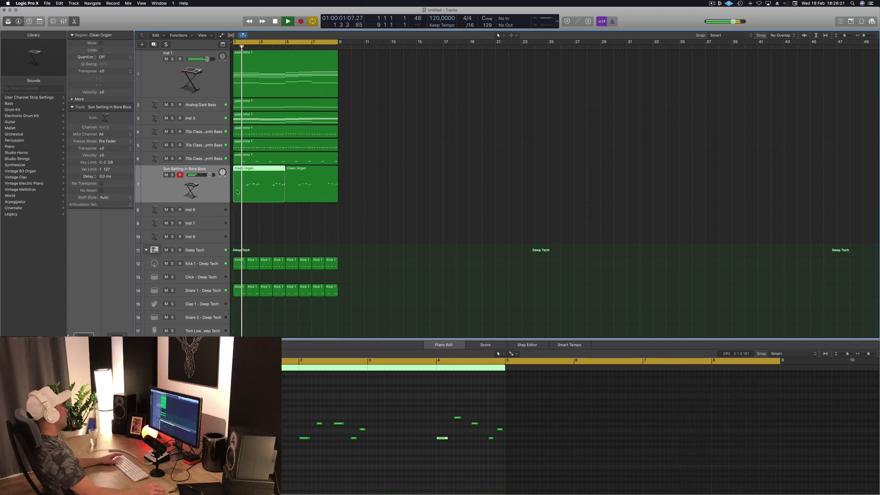
key(space)
click(332, 188)
click(261, 173)
drag(260, 174, 255, 205)
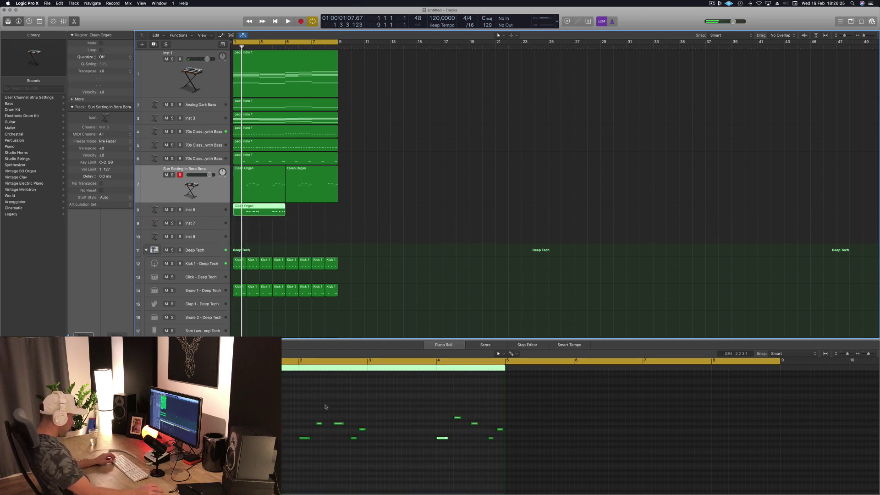
Shift all notes of the copied region one bar earlier and delete several of them.
drag(291, 409, 502, 461)
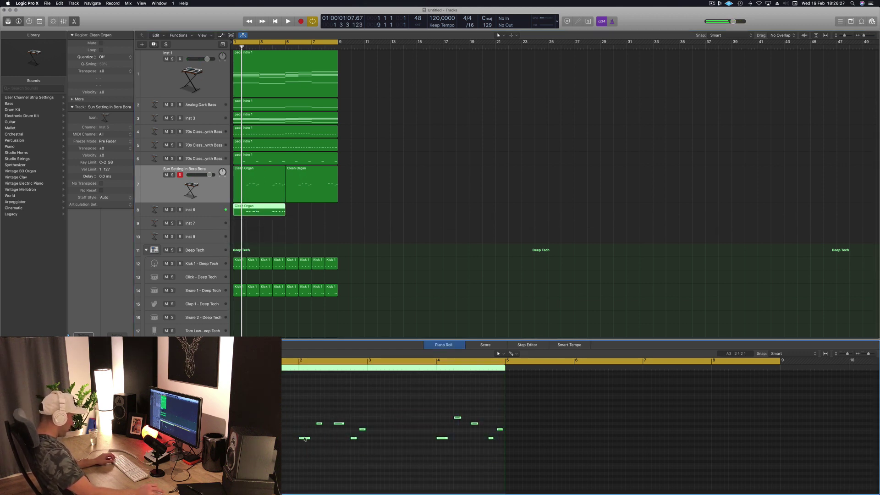
drag(305, 438, 263, 438)
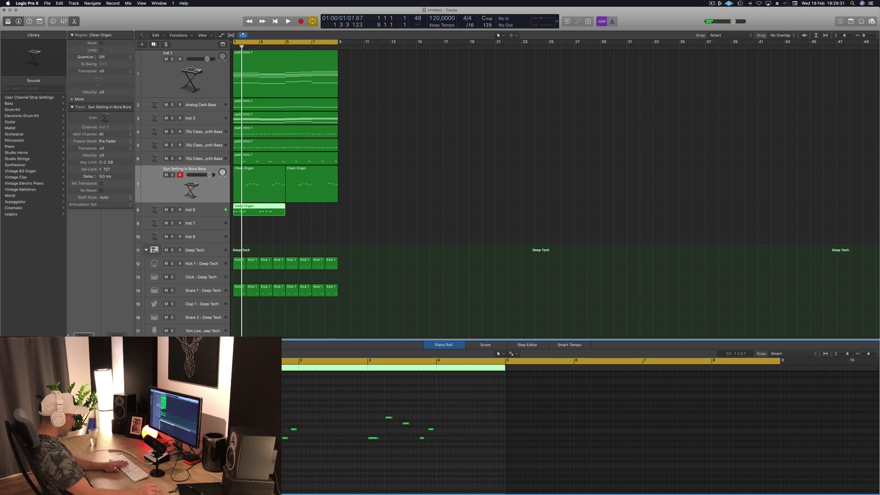
drag(345, 406, 390, 459)
key(Delete)
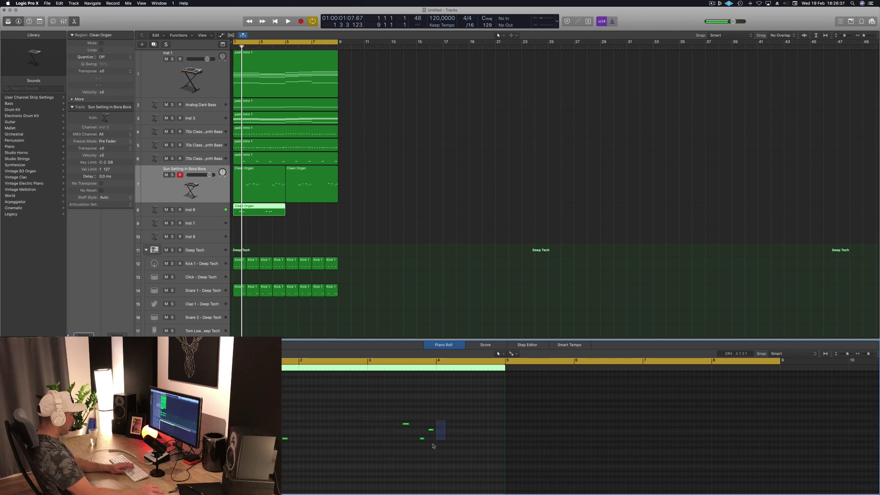
Play from the start with the Inst 6 track selected and thin its region to one note every two bars.
click(215, 210)
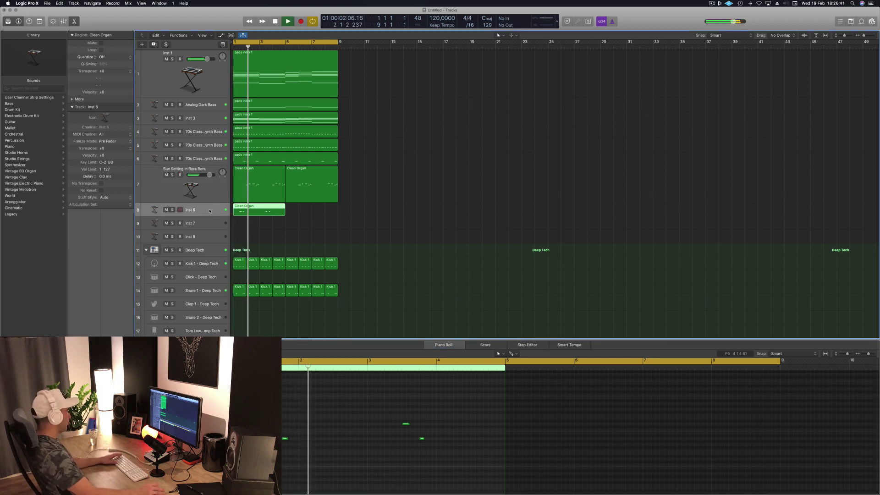
key(Return)
drag(291, 418, 288, 447)
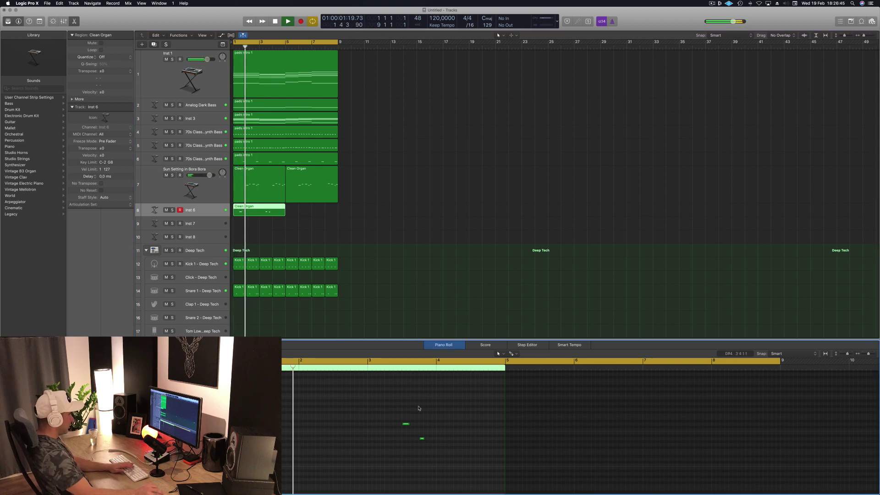
drag(453, 433, 281, 447)
key(Delete)
Lengthen the remaining notes to about half a bar and extend the Inst 6 part to eight bars as one region.
drag(409, 424, 436, 423)
drag(262, 208, 315, 207)
key(space)
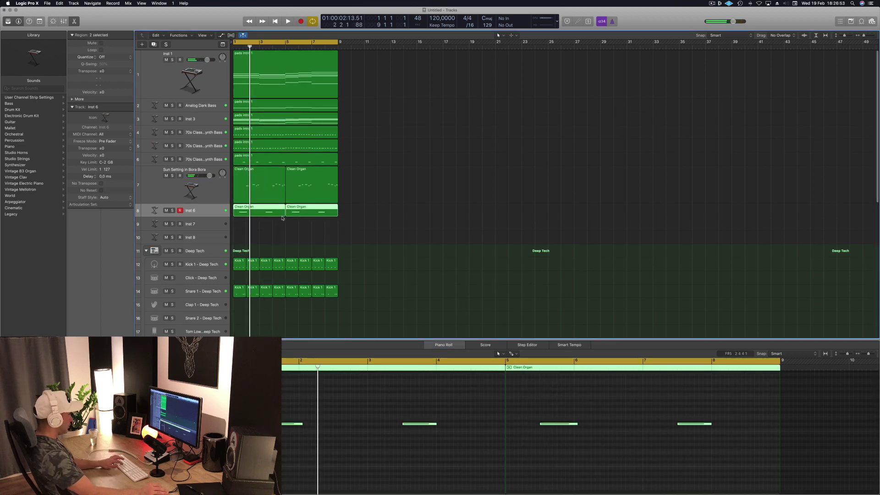
scroll(389, 476, down, 5)
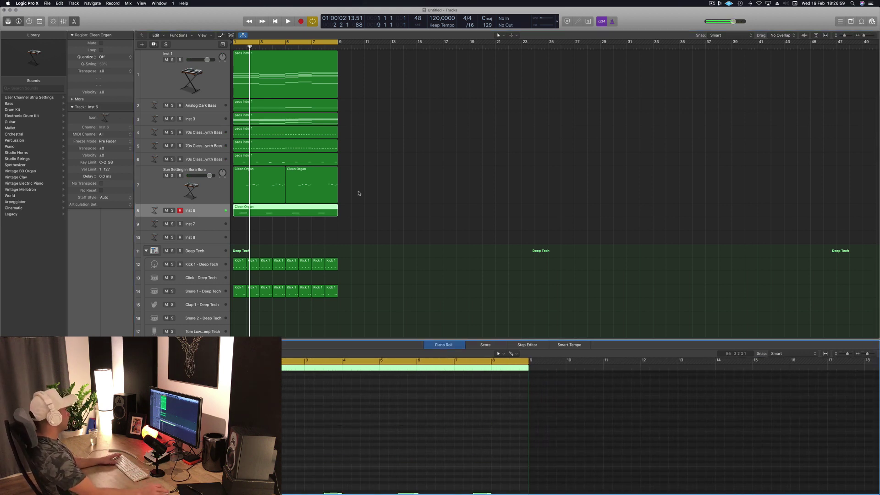
Open the Inst 6 track's Alchemy instrument and load the Aftermath preset from the Soundscapes category.
click(209, 207)
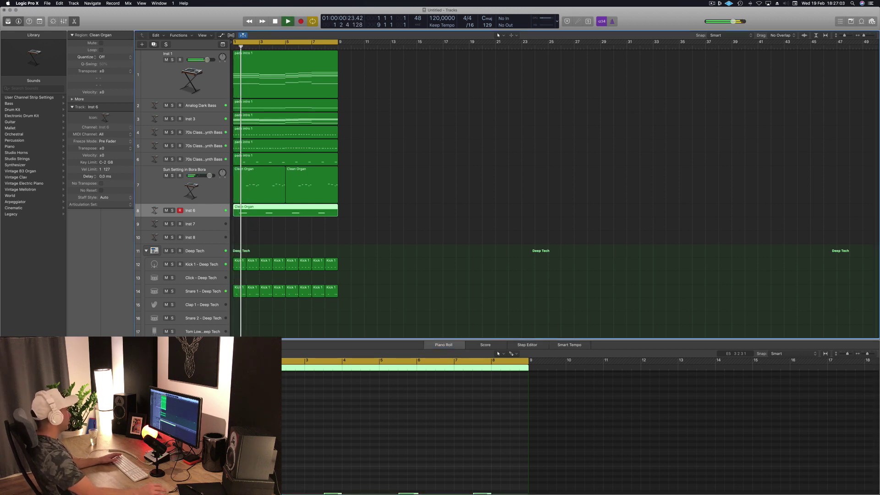
key(v)
drag(177, 55, 496, 91)
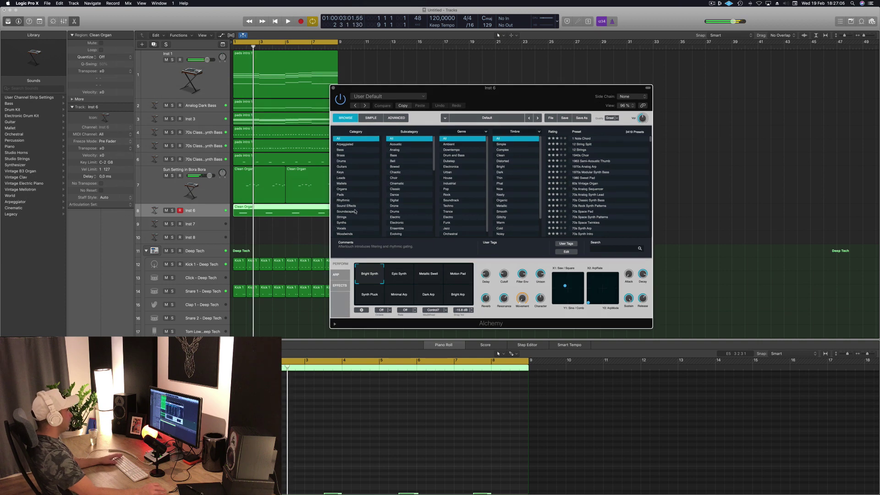
click(345, 211)
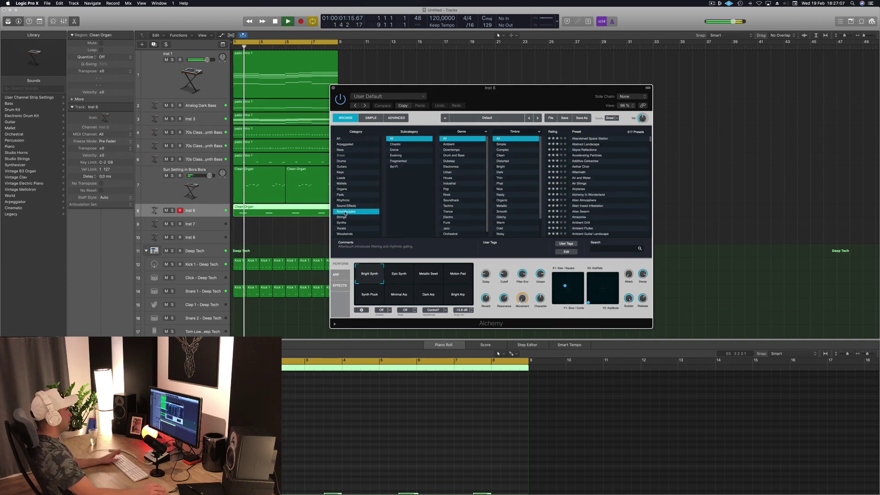
click(578, 172)
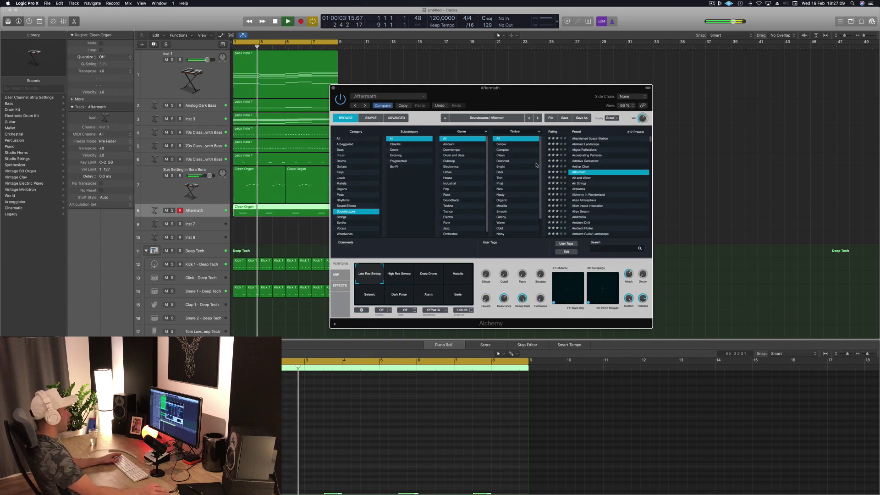
Solo the Aftermath part and play it from the start.
drag(506, 88, 585, 81)
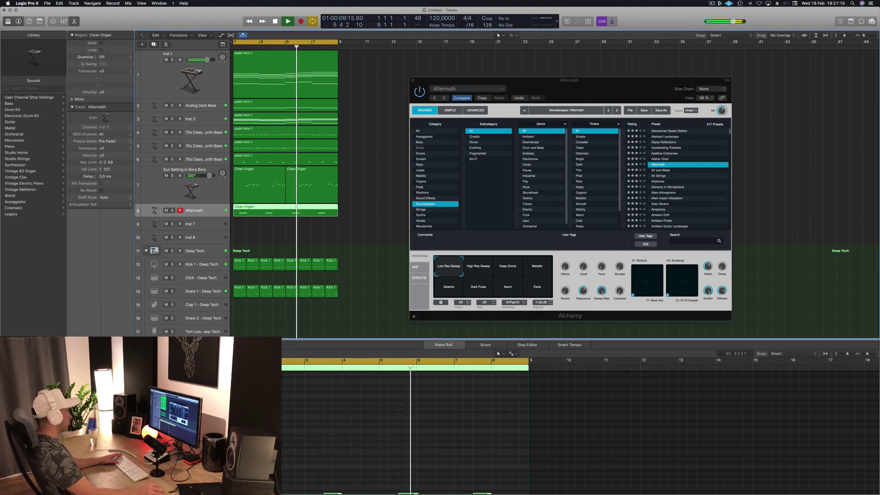
key(Return)
key(s)
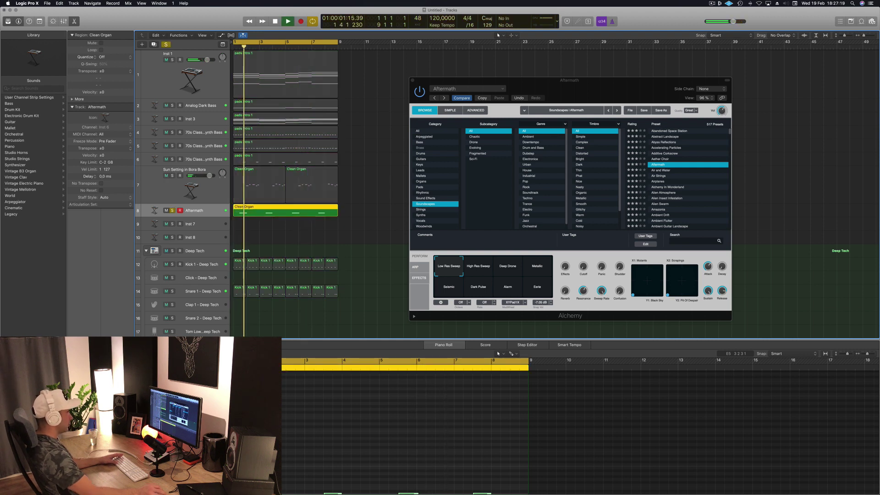
key(space)
Load the Airplanes preset, listen to it in solo, and turn solo off to hear it with the full arrangement.
click(657, 181)
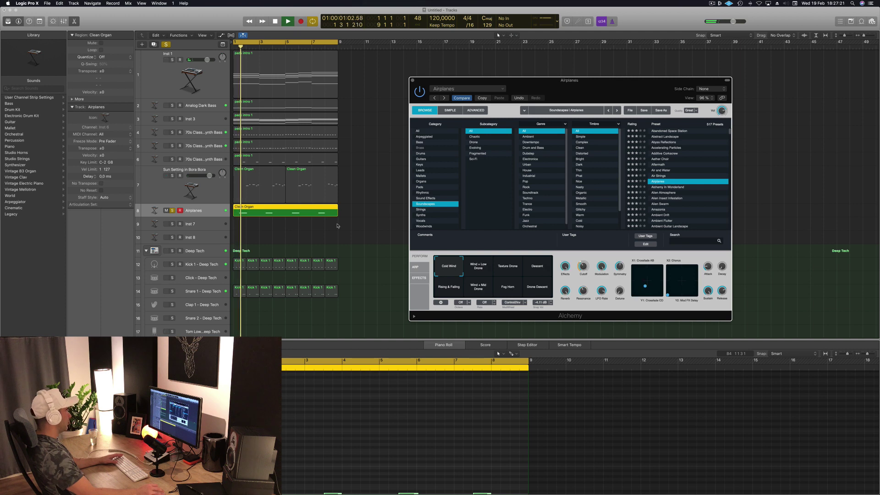
click(321, 445)
scroll(320, 445, down, 3)
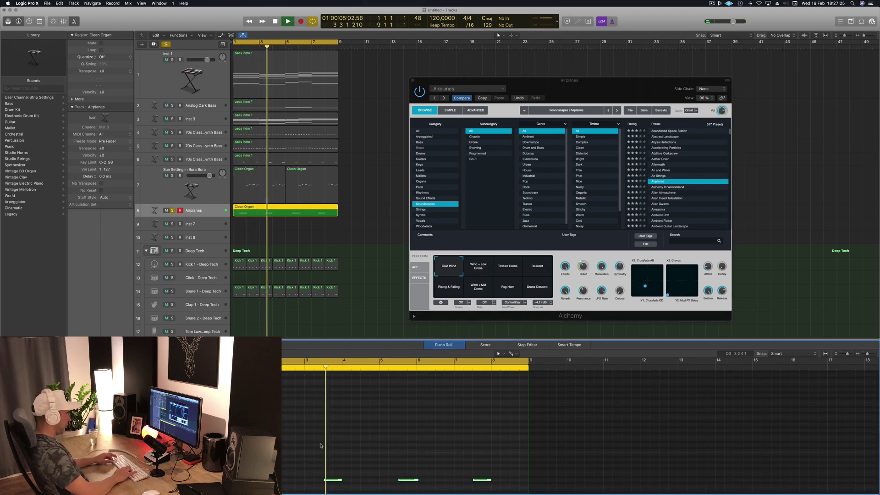
key(space)
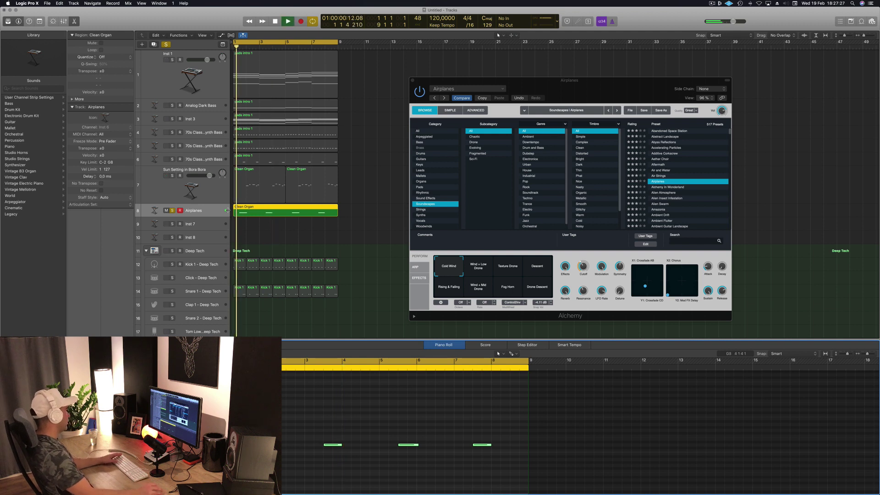
key(ctrl+s)
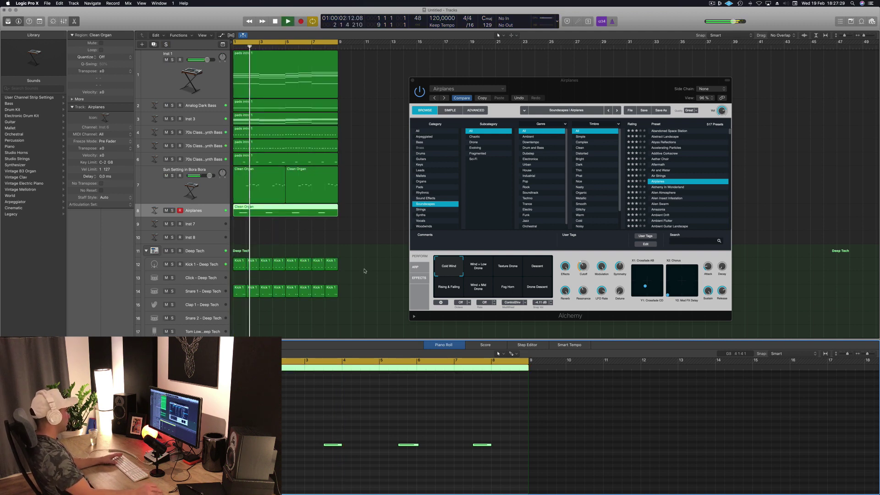
Audition the Alien Swarm and Ambient Drift soundscape presets within the arrangement.
click(662, 203)
click(662, 204)
drag(638, 87, 612, 69)
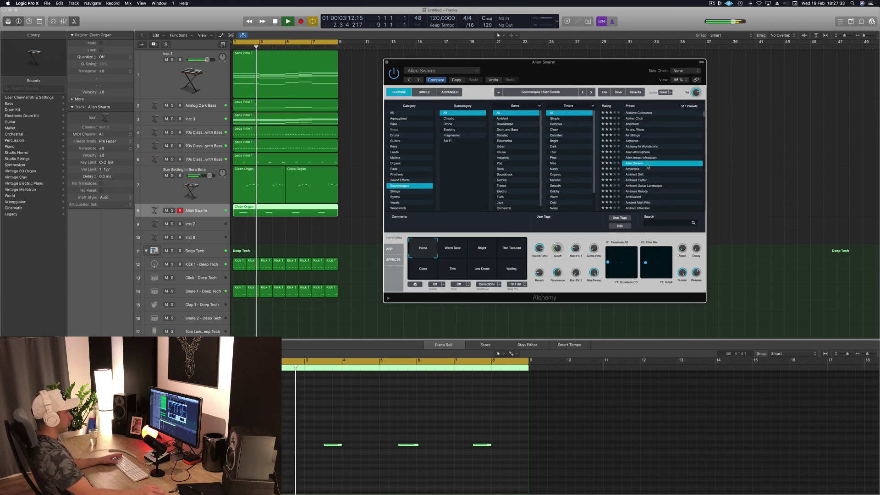
click(639, 175)
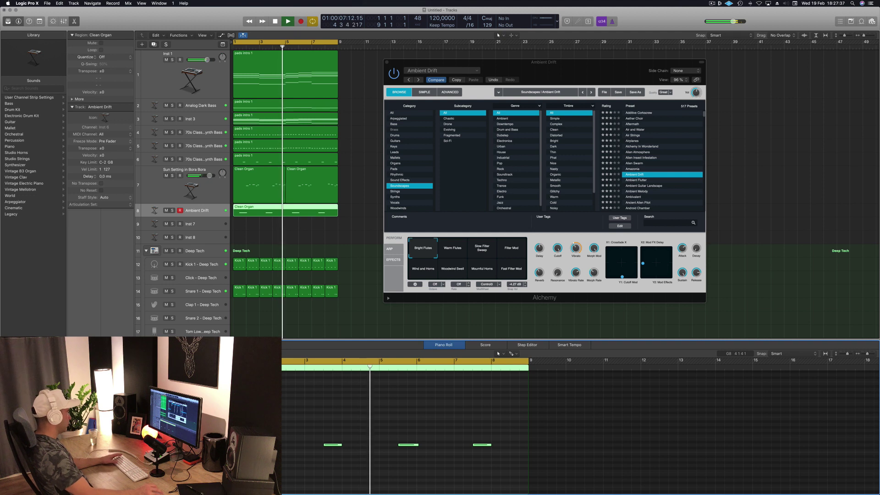
drag(638, 281, 728, 296)
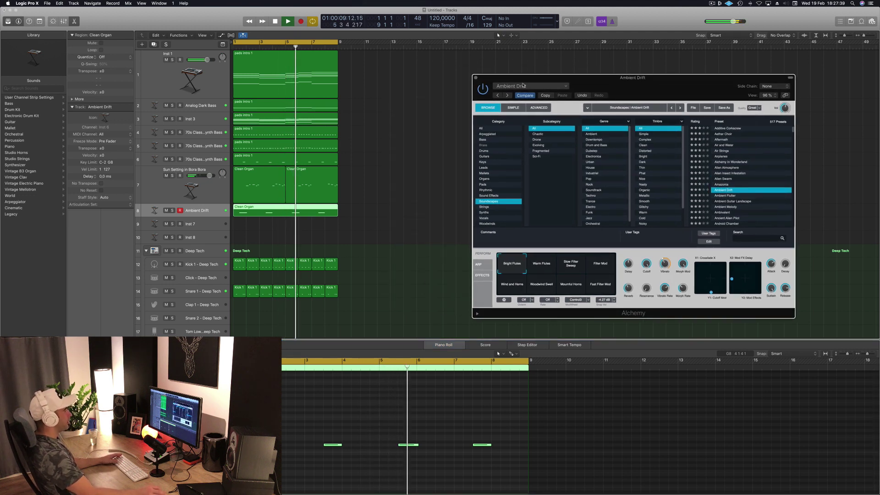
Audition the Ambivalent and Angry Microbes presets on the same track.
click(721, 213)
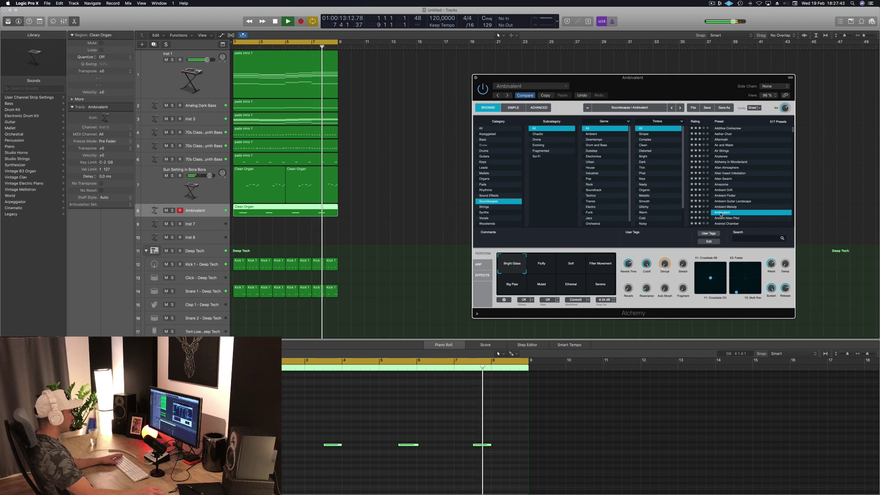
scroll(732, 212, down, 3)
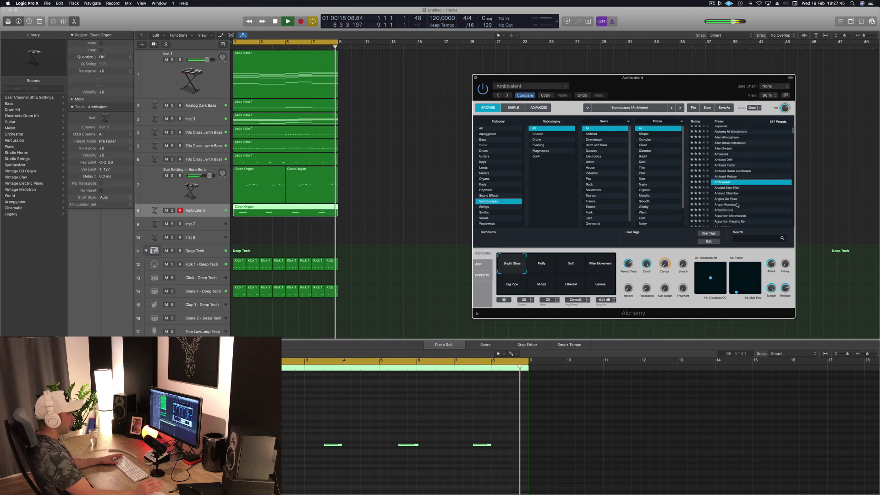
click(737, 206)
scroll(756, 200, down, 1)
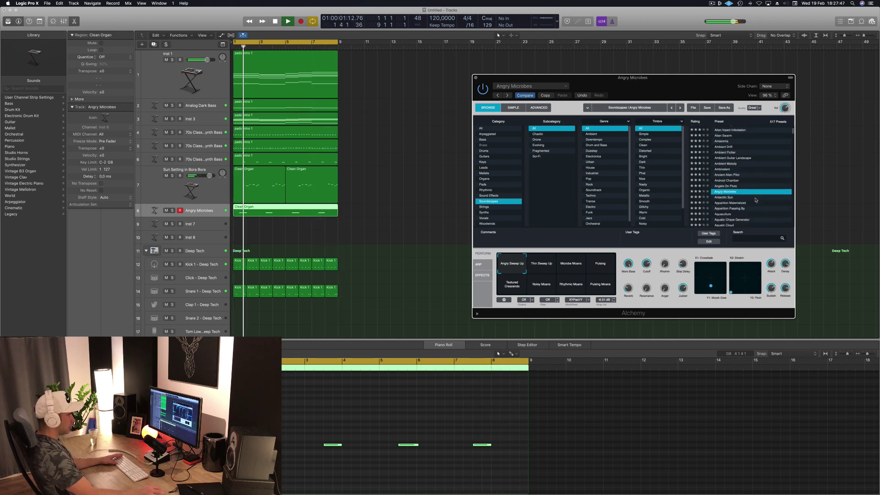
Load the Antarctic Sun preset, audition its Velocity Filter and Odd Atmos variations, and play Vocal Glide from the start.
click(727, 197)
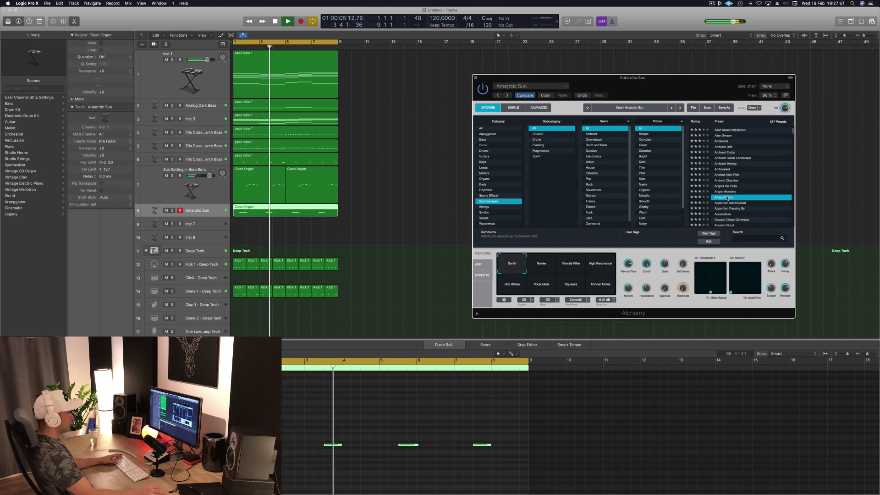
scroll(727, 197, down, 2)
click(572, 263)
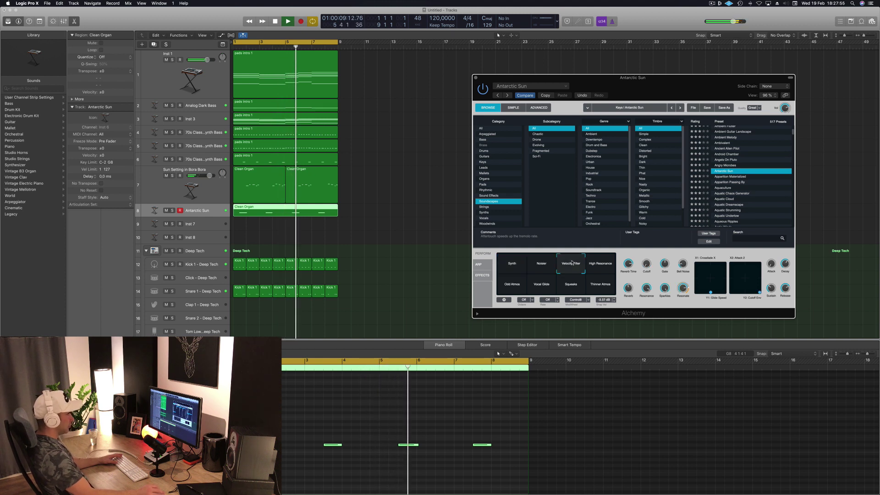
click(517, 284)
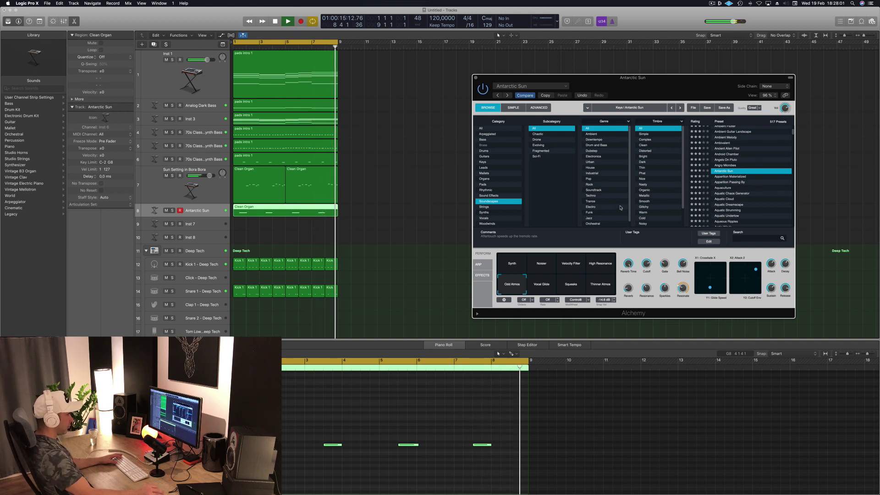
click(545, 279)
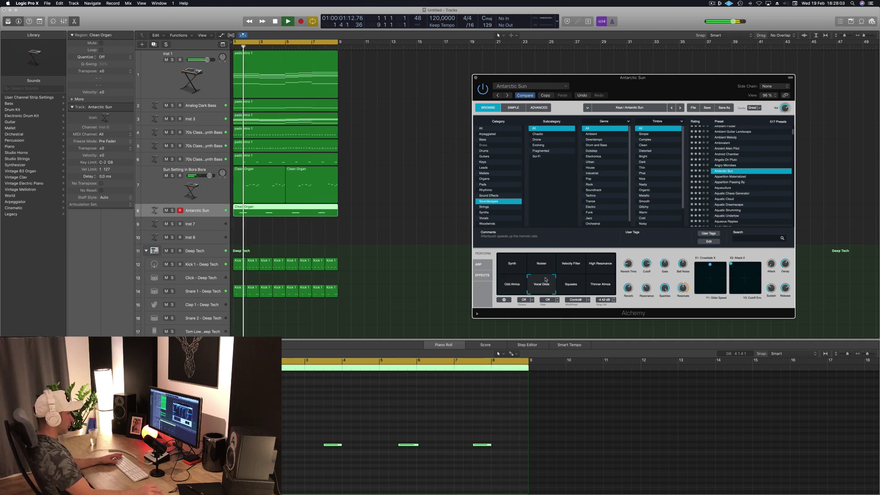
key(Return)
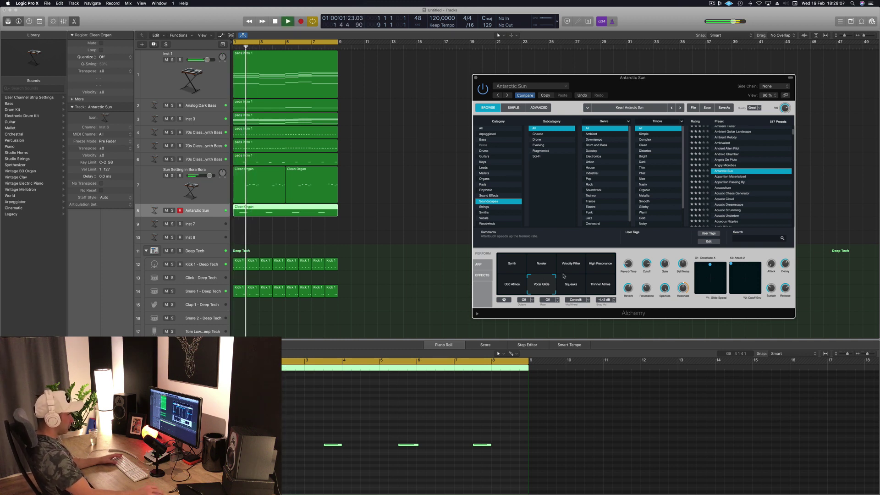
Audition Antarctic Sun's Squeaks variation, and try the Apparition Passing By and Aquatic Chaos Generator soundscape presets.
click(573, 290)
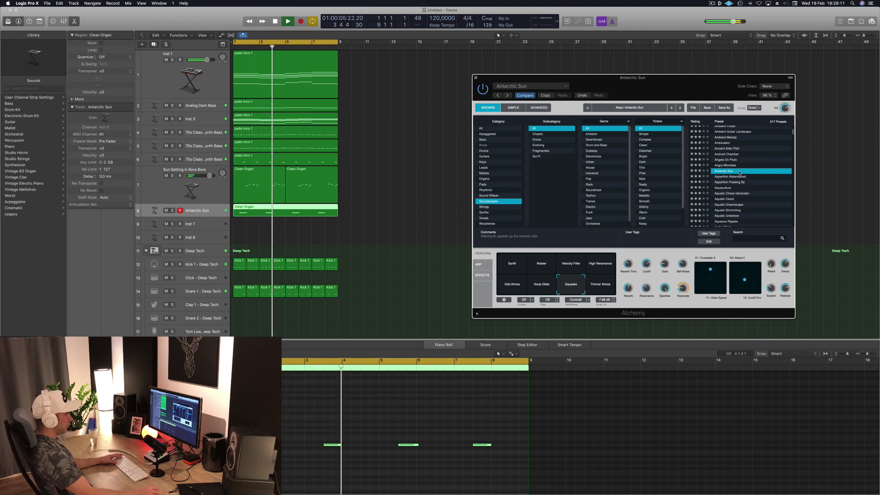
click(729, 182)
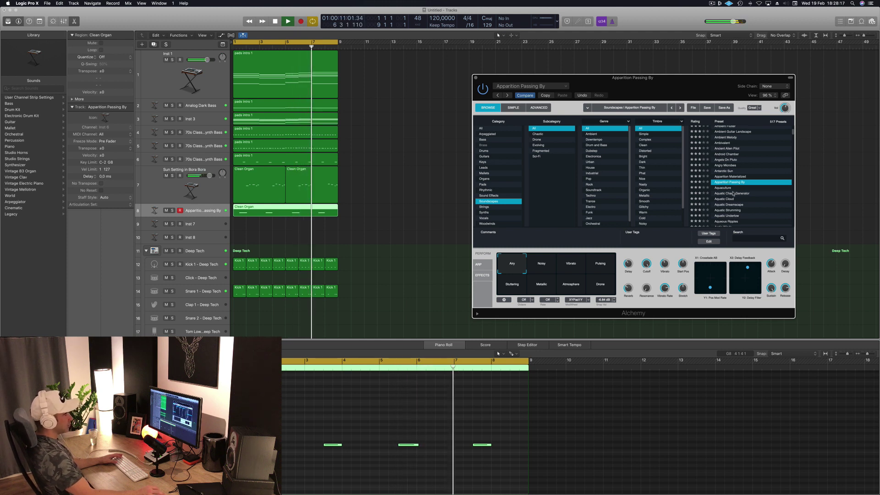
click(732, 194)
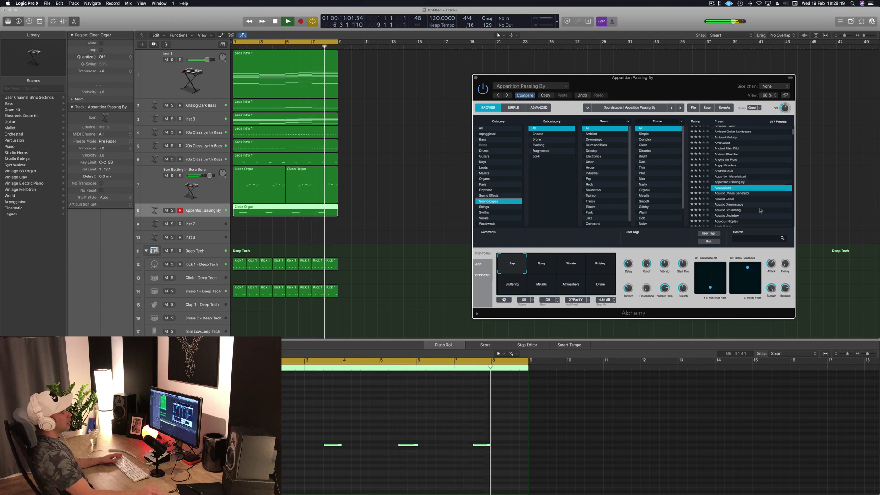
scroll(751, 197, down, 5)
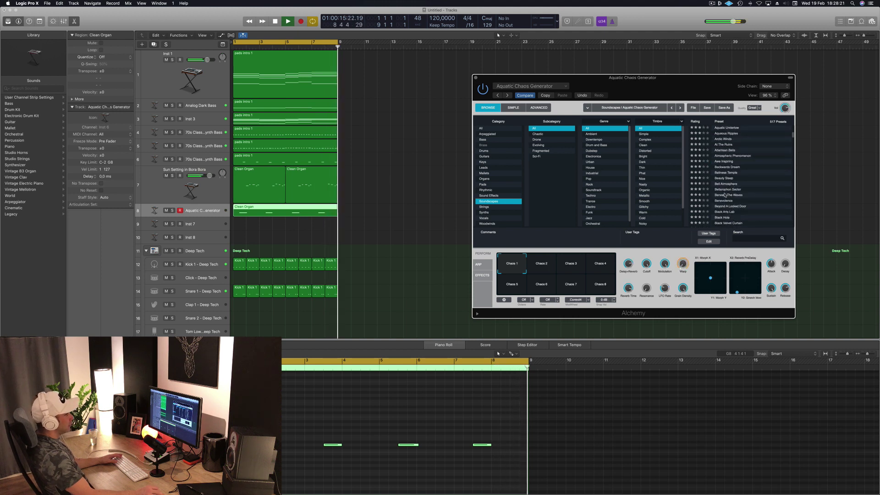
Load the Benevolence preset, play it from the start, and audition its Bright Wash and Metal Noise Swell variations.
click(721, 201)
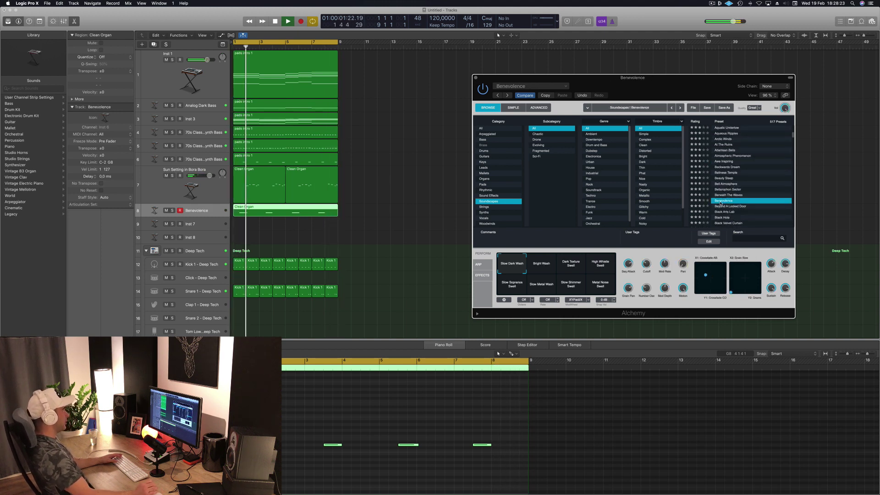
key(space)
key(Return)
key(space)
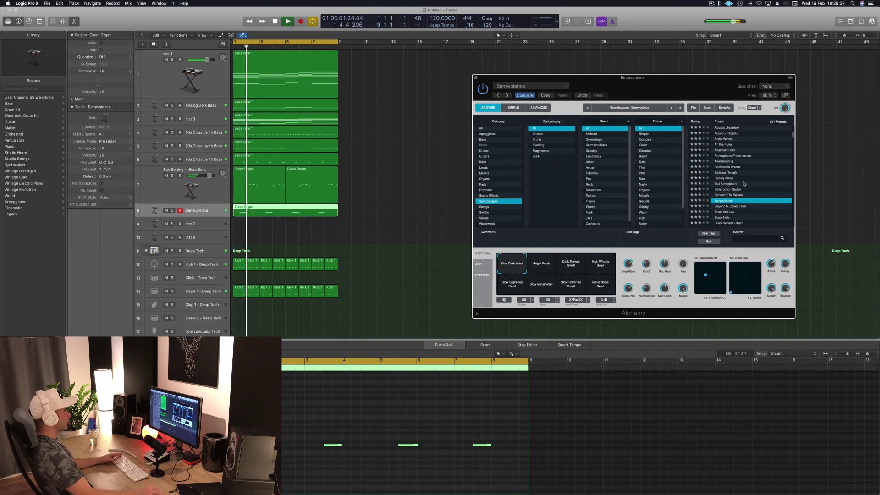
click(550, 265)
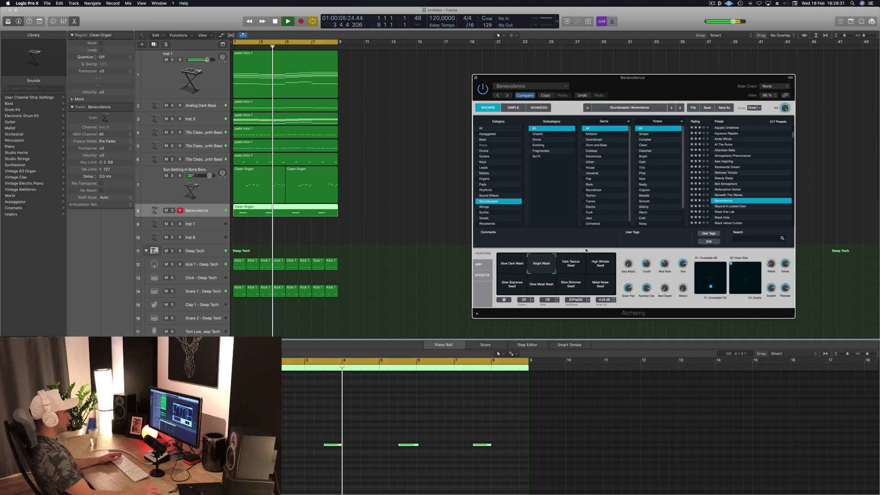
click(606, 281)
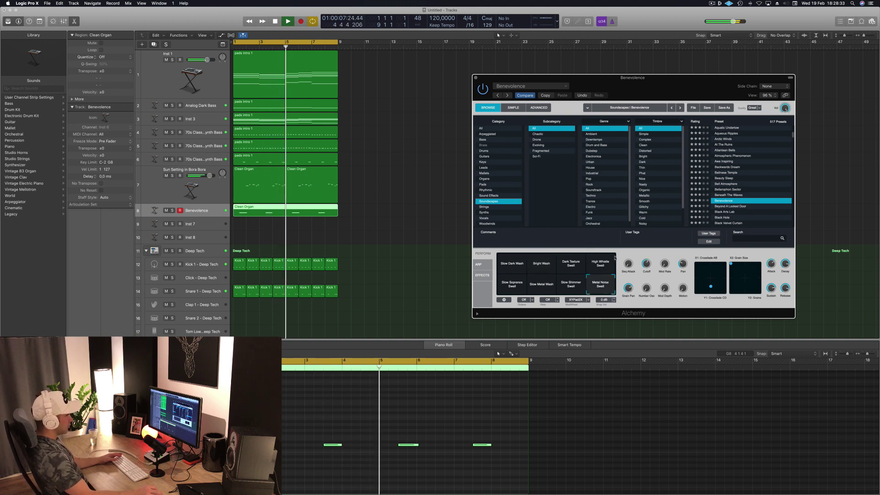
scroll(746, 184, down, 2)
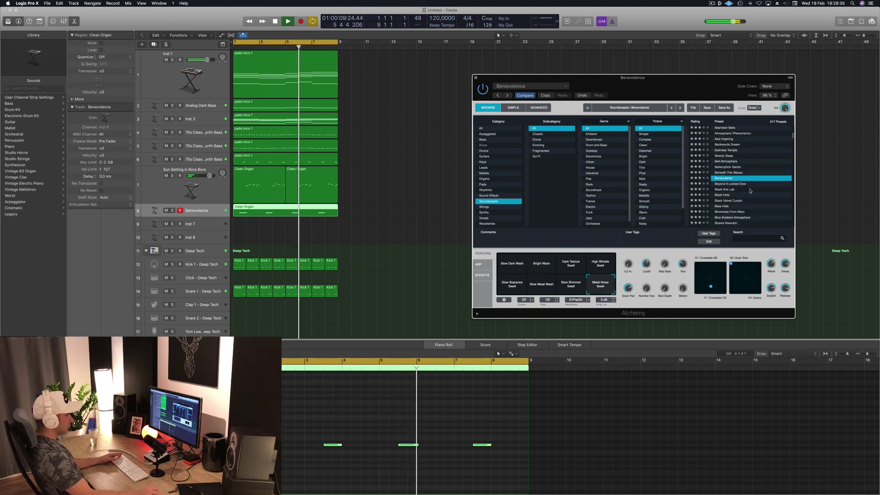
Load the Black Arts Lab preset, compare its variations, settle on Pitched Pressure, and close the Alchemy window.
click(726, 190)
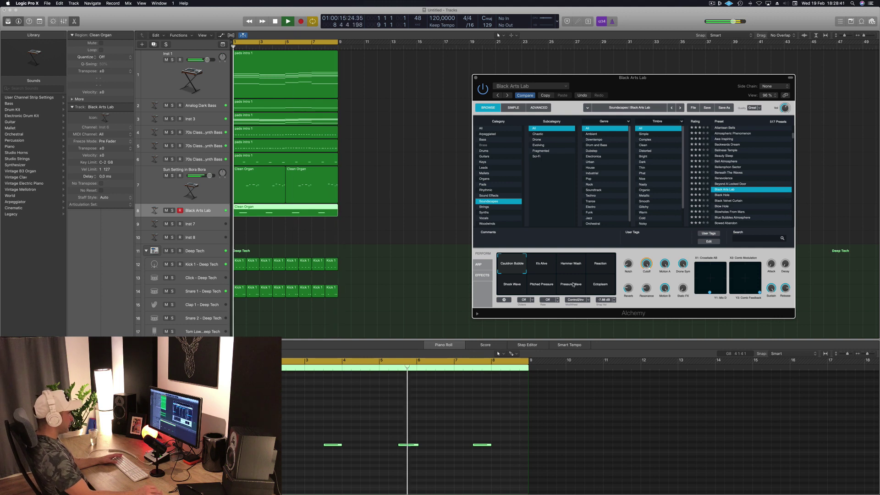
click(541, 270)
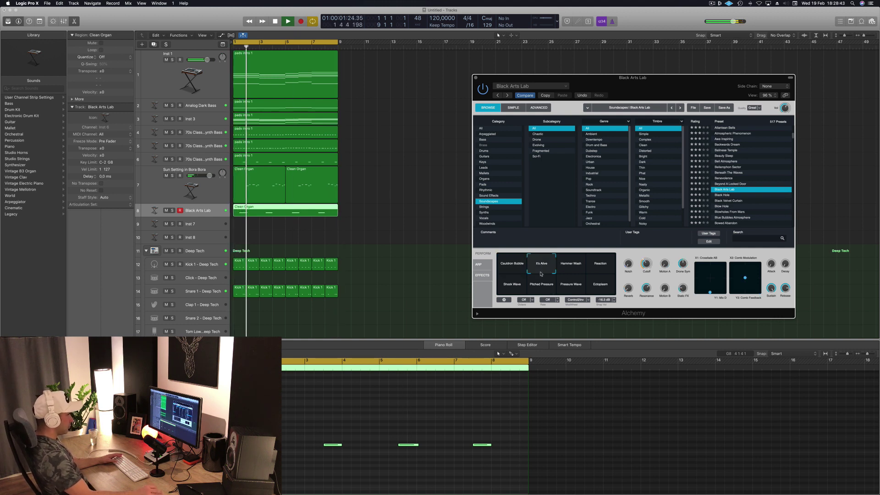
click(572, 262)
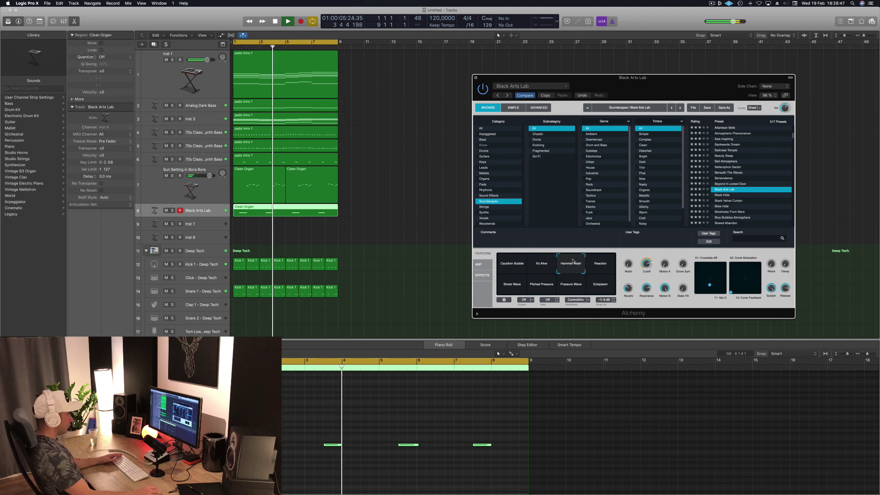
click(596, 266)
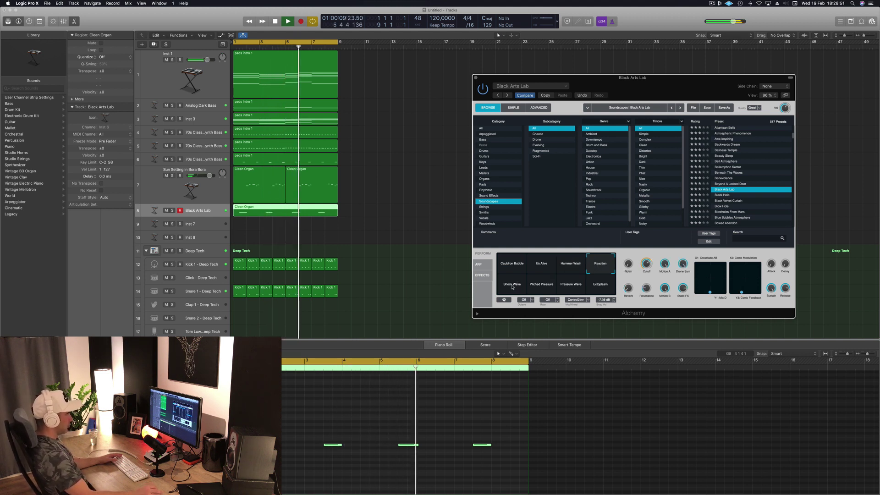
click(542, 288)
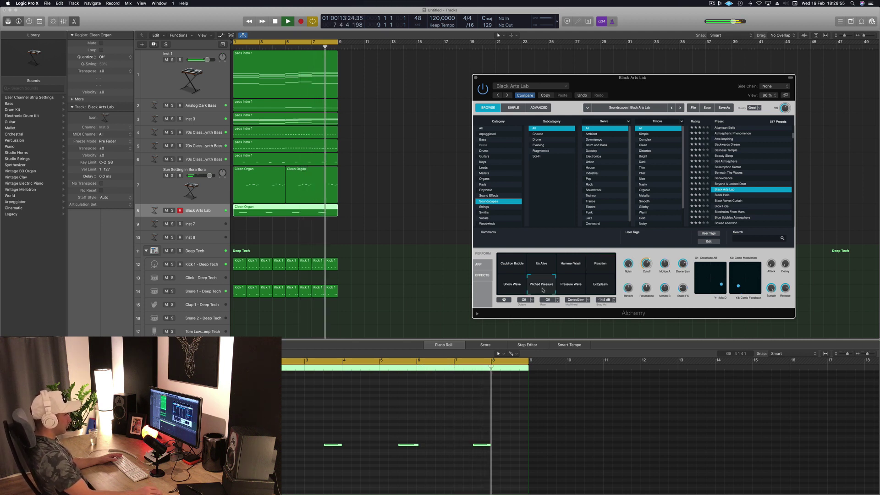
click(577, 288)
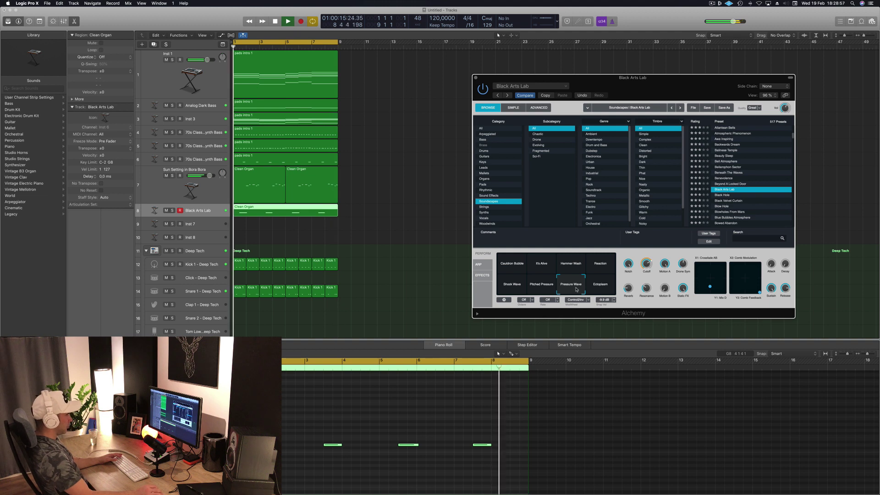
click(548, 289)
key(space)
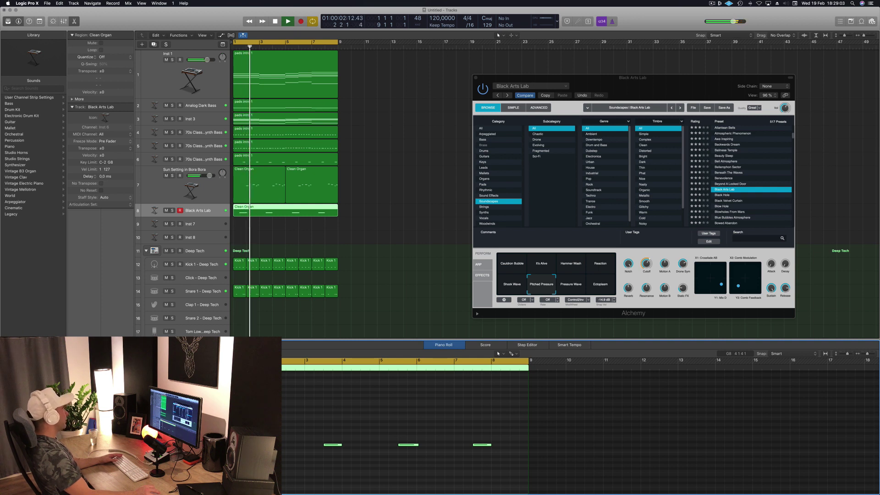
drag(475, 79, 407, 89)
click(406, 86)
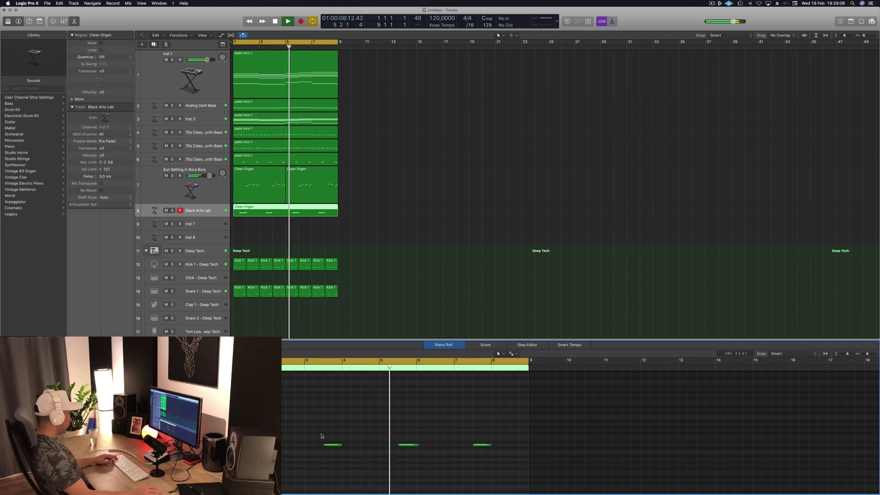
Listen to the Black Arts Lab track in solo from the start, return to the full arrangement, and stop playback.
scroll(321, 434, up, 3)
key(Return)
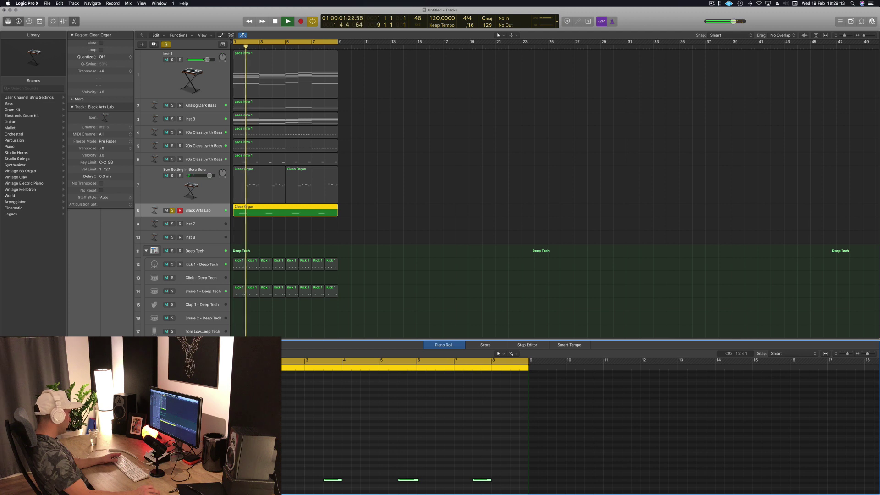
key(s)
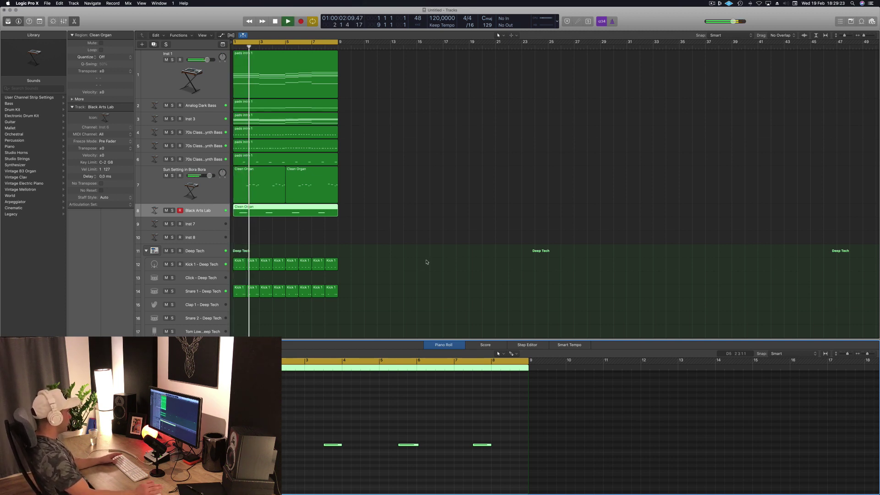
key(space)
click(403, 224)
key(space)
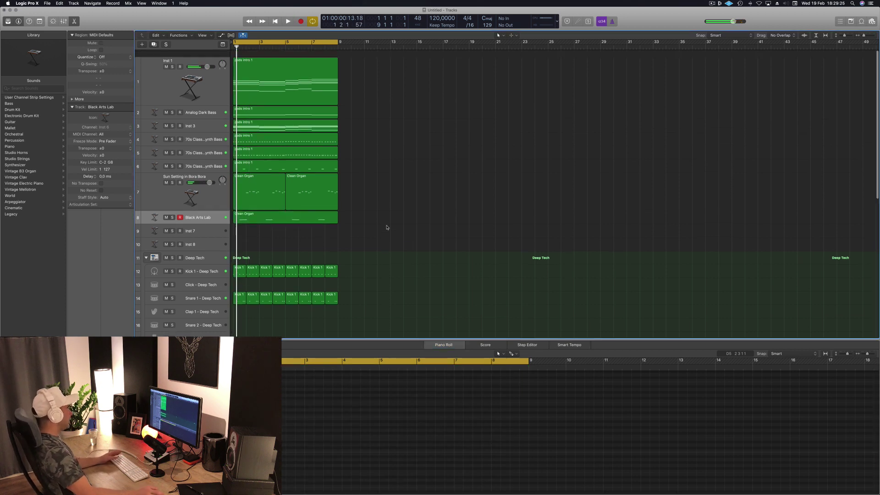
Zoom the arrangement to show the instrument and drum tracks together, and open the mixer below it.
scroll(385, 214, down, 6)
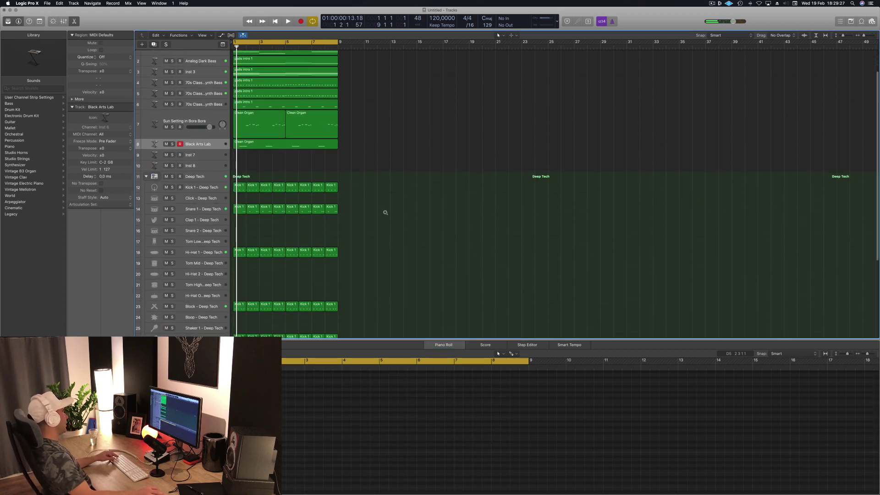
scroll(398, 126, up, 1)
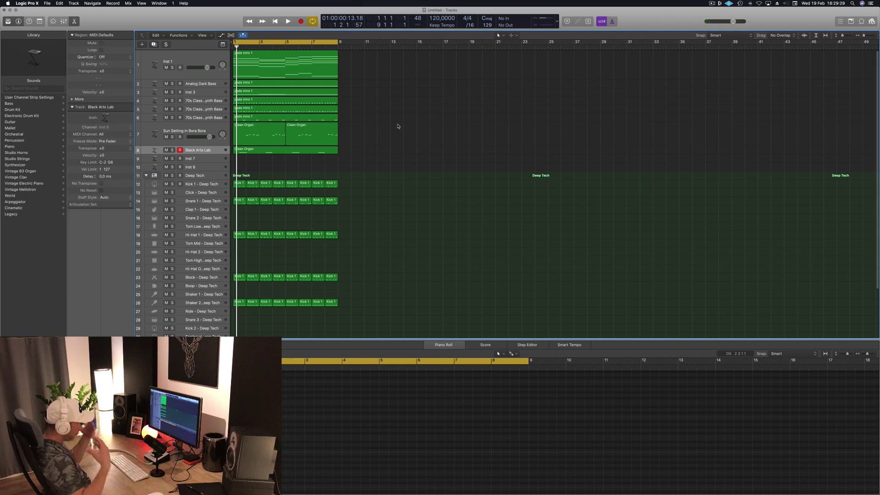
scroll(398, 127, up, 3)
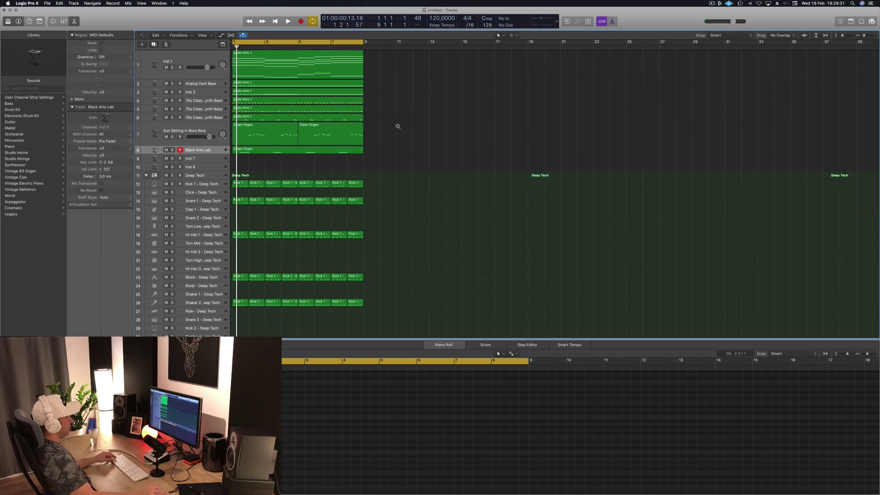
scroll(463, 122, up, 1)
scroll(464, 123, down, 1)
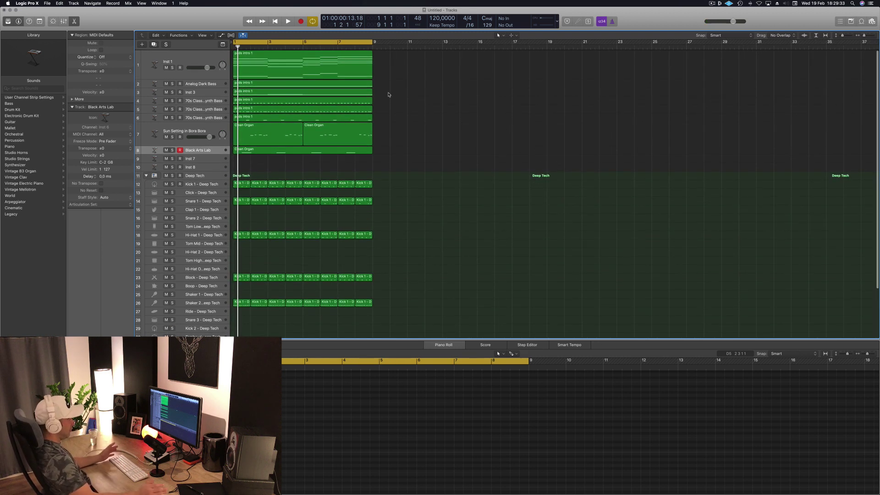
key(x)
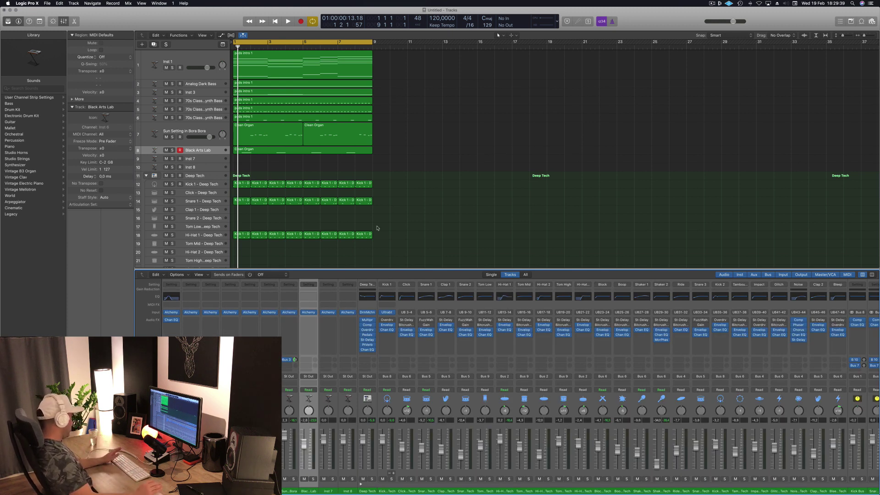
Pull the instrument tracks' volume faders fully down, including Inst 1, Sun Setting in Bora Bora and Black Arts Lab, leaving the drums audible.
key(space)
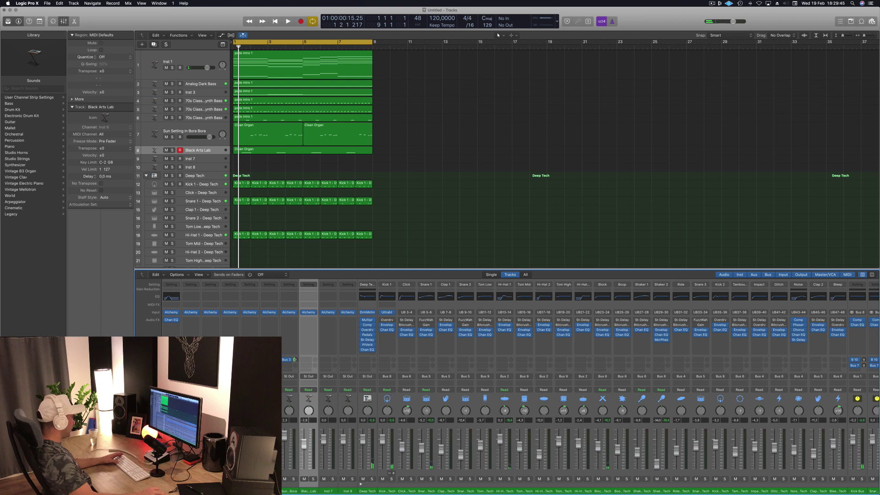
click(303, 91)
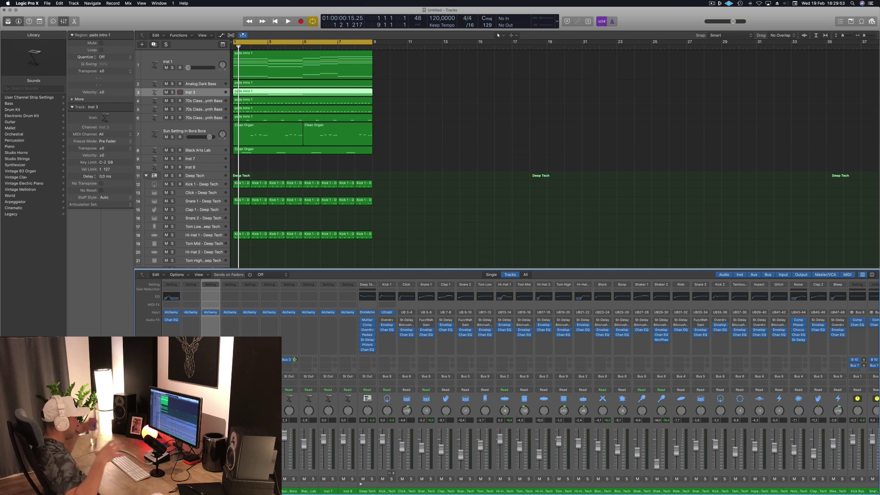
click(446, 105)
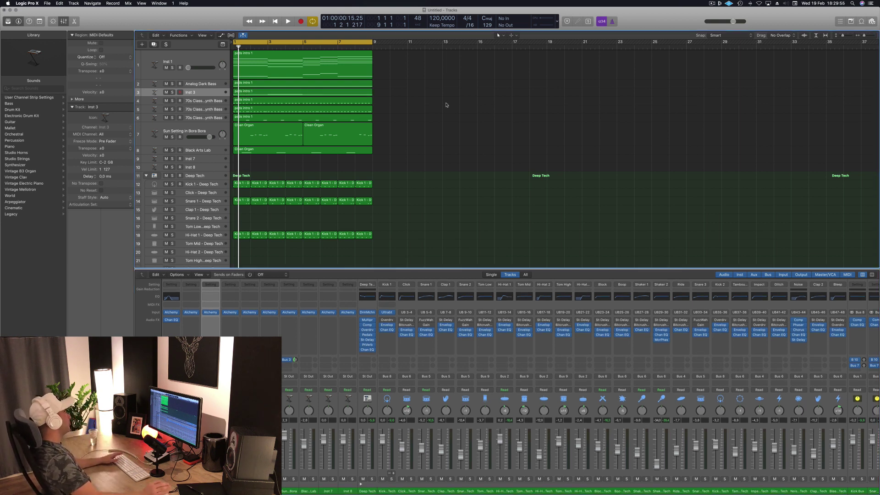
key(space)
scroll(430, 158, down, 5)
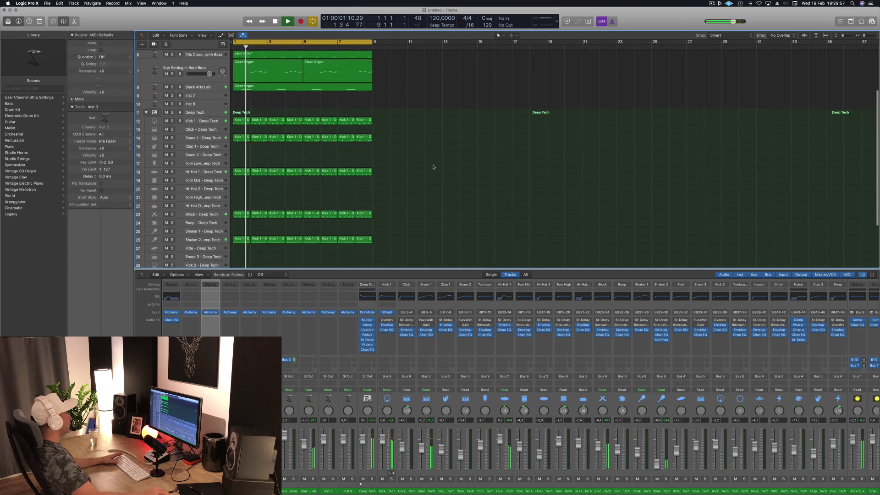
key(space)
scroll(442, 164, up, 4)
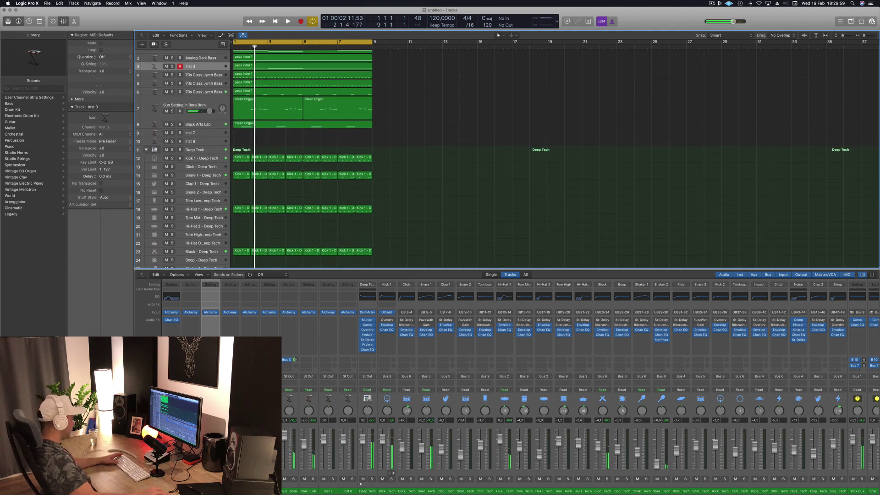
key(space)
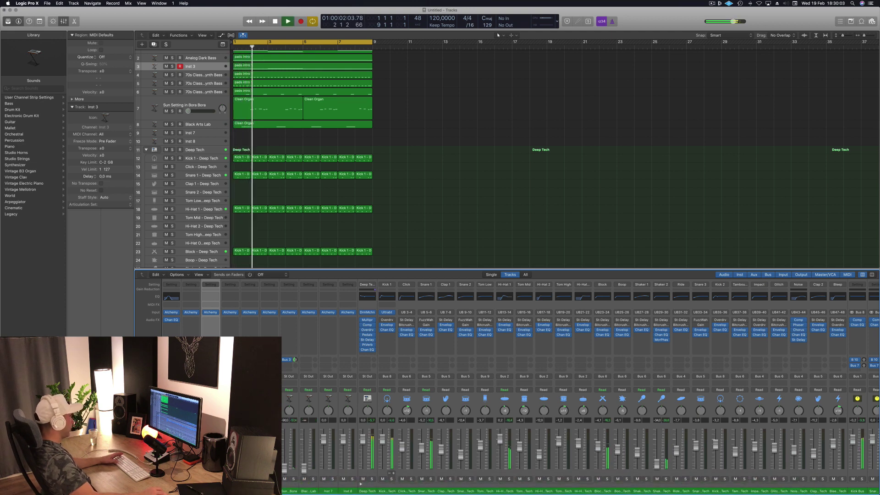
Listen to the drum tracks playing on their own in the loop.
click(493, 94)
scroll(496, 143, up, 1)
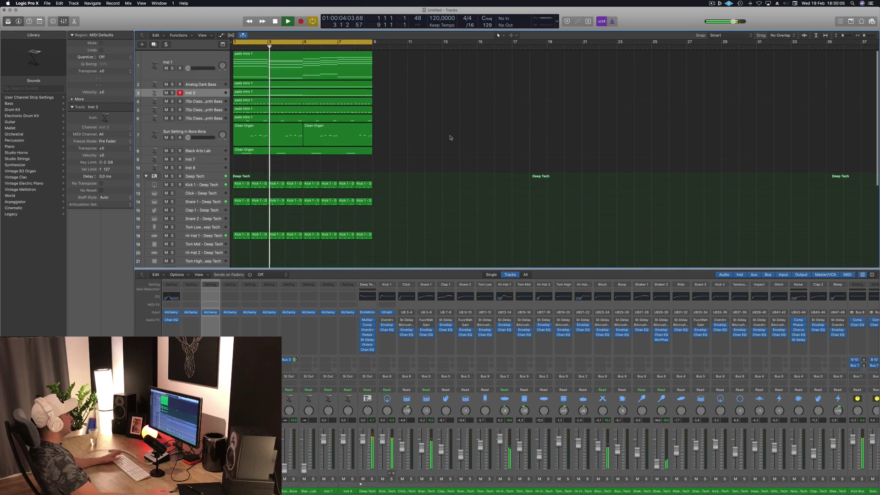
scroll(484, 144, down, 3)
scroll(481, 146, up, 4)
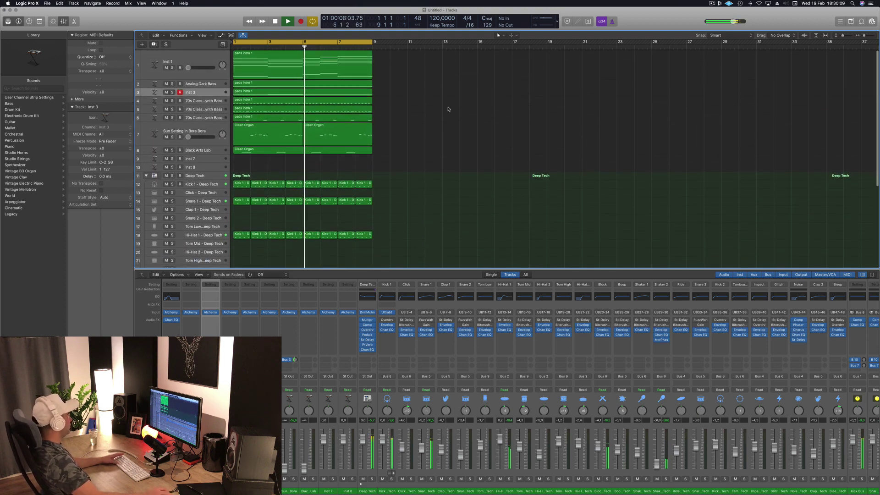
Add a Channel EQ to the 70s Classic Synth Bass on track 4 and boost its 75 Hz low shelf by 2.5 dB.
key(space)
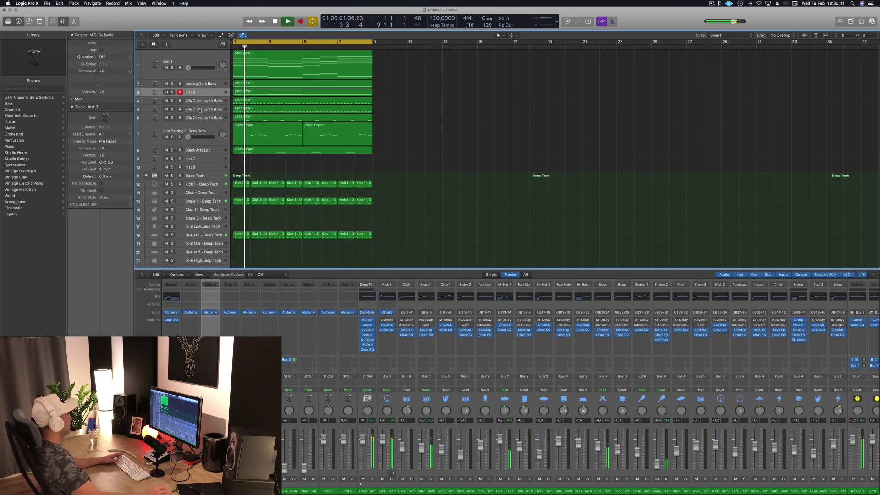
click(200, 110)
key(Return)
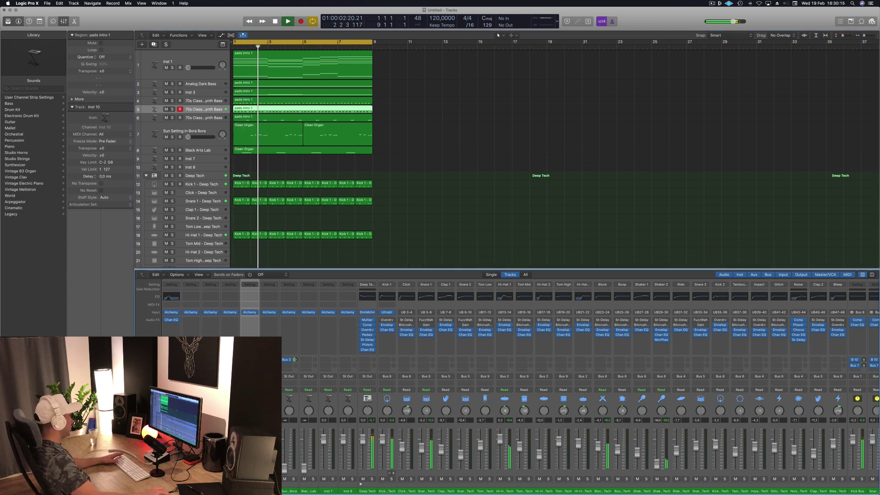
key(Up)
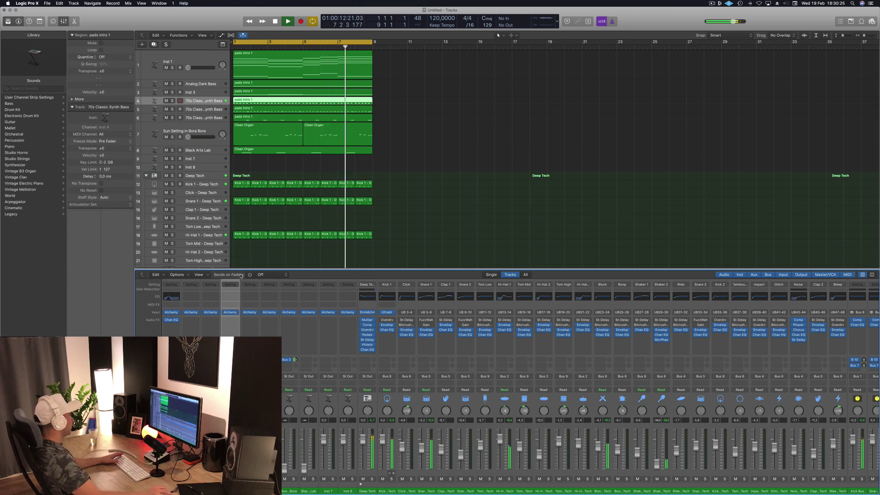
click(230, 296)
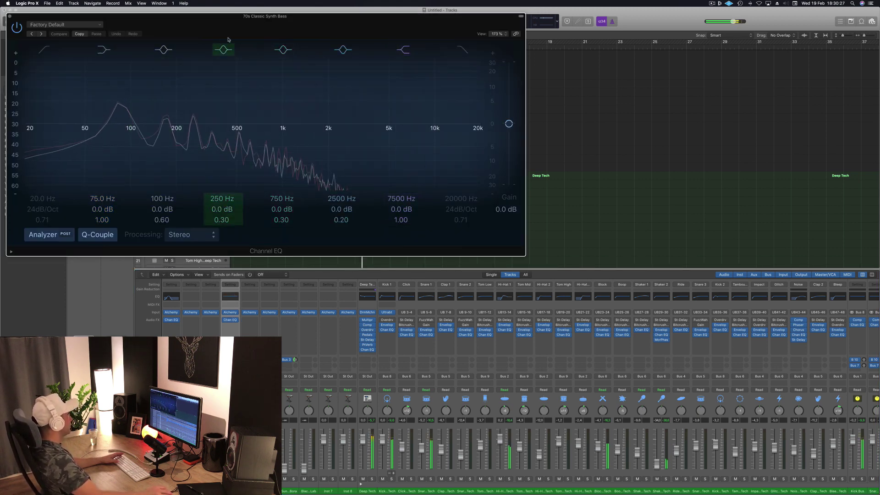
drag(222, 40, 427, 67)
drag(317, 151, 317, 144)
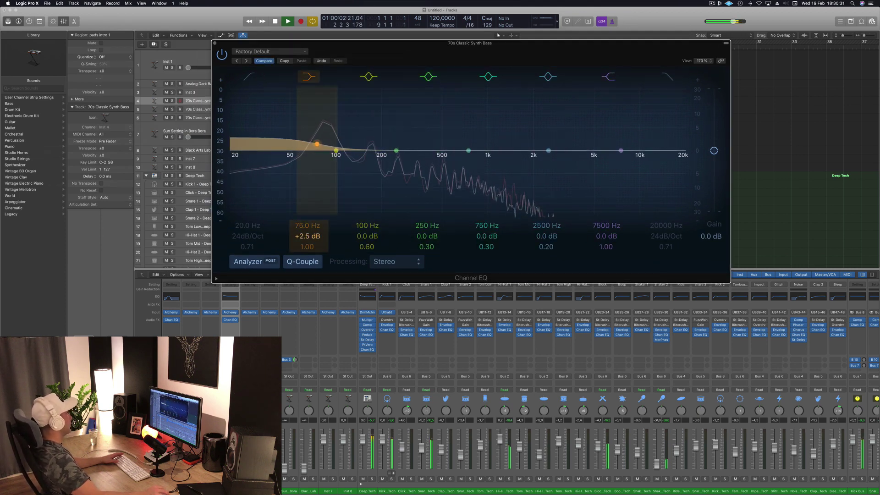
key(super+w)
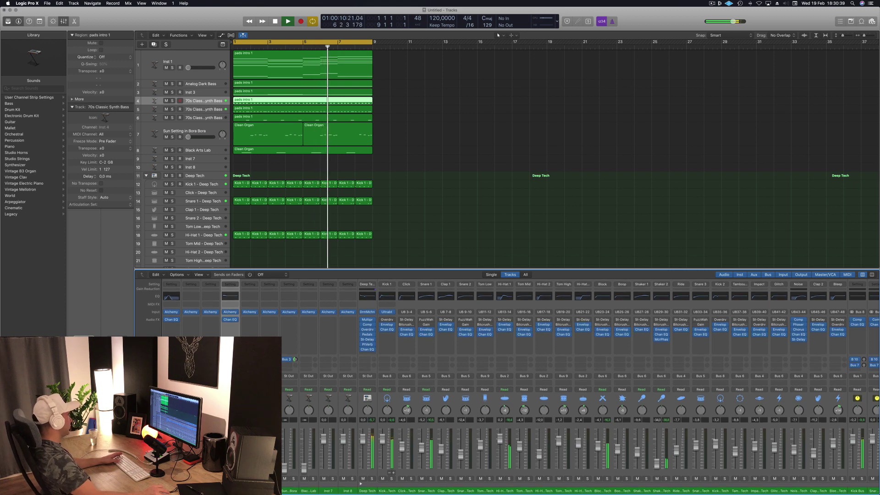
Add a Channel EQ to the synth bass on track 5 and enable a low cut at 118 Hz.
click(255, 296)
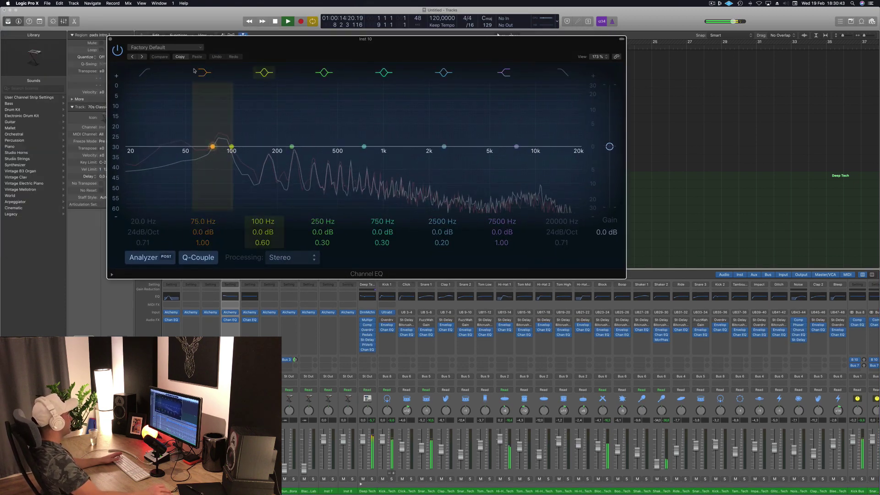
click(137, 73)
drag(133, 146, 260, 147)
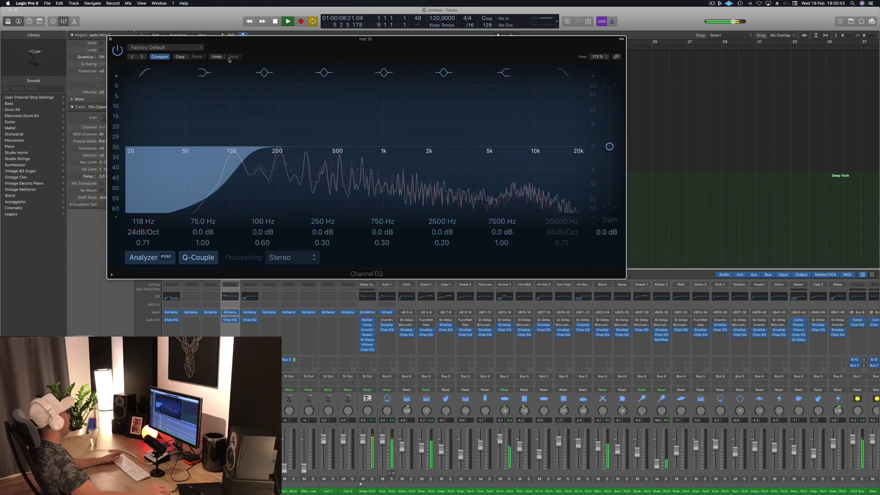
click(110, 40)
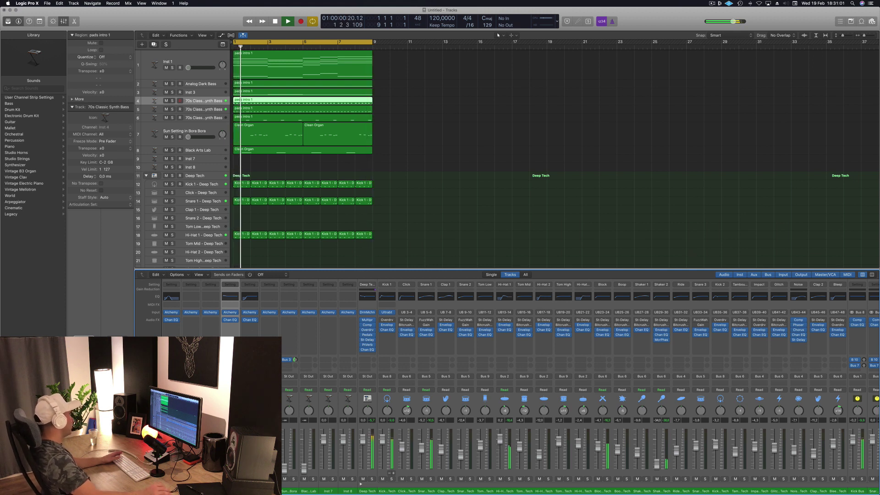
Route the synth basses on tracks 4 and 5 together to Bus 11 and briefly solo their aux channel, Aux 34.
shift+click(204, 109)
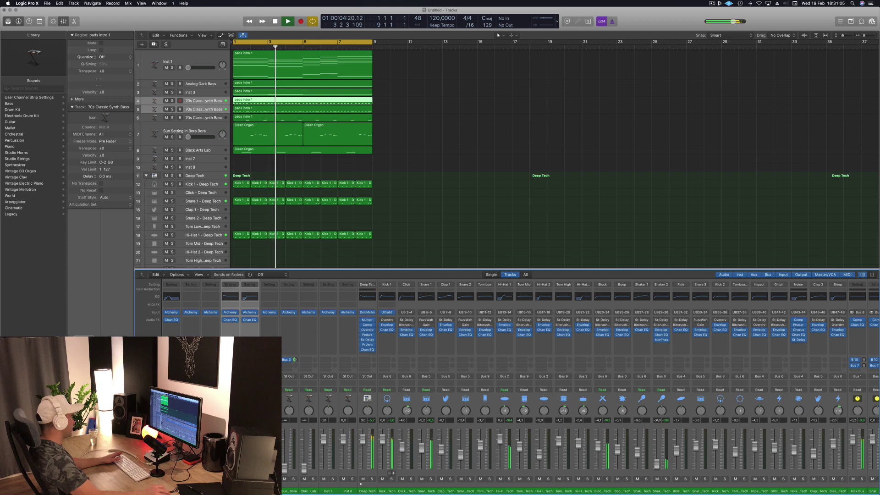
click(289, 365)
click(313, 340)
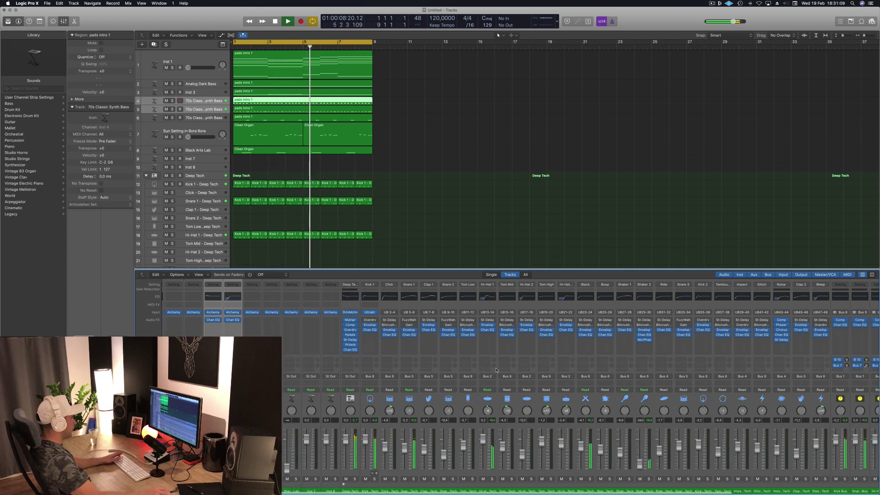
scroll(496, 369, right, 5)
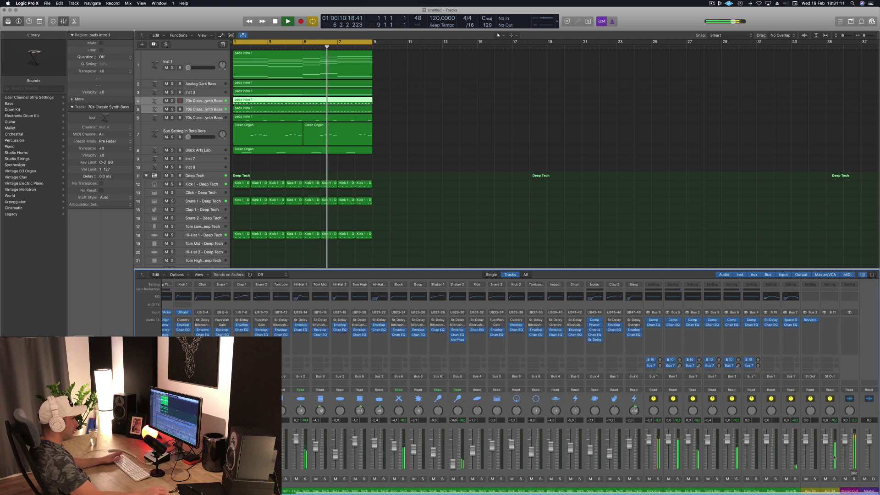
click(834, 479)
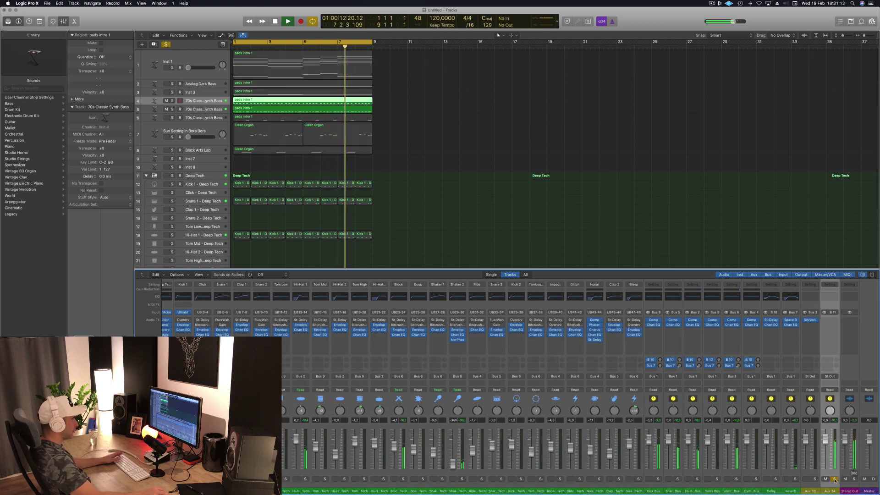
click(834, 479)
Insert a stereo Compressor on Aux 34, raise its ratio and set the threshold to about -21 dB.
click(830, 320)
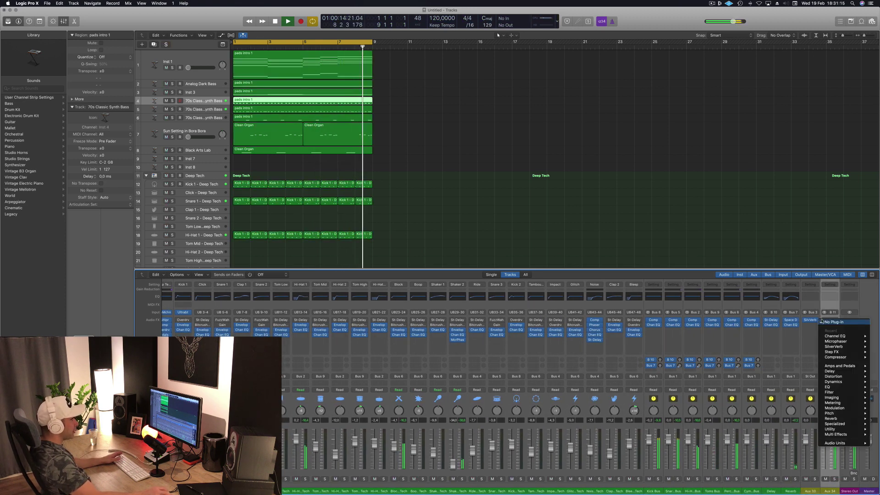
mouse_move(842, 359)
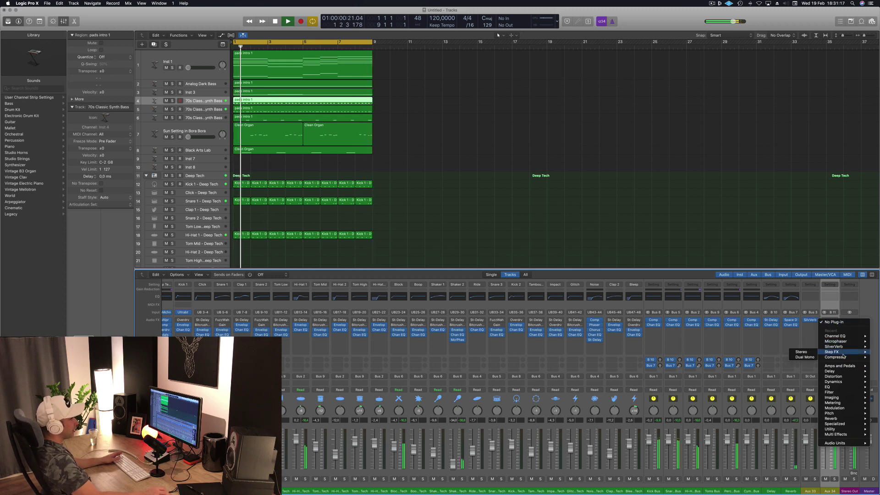
click(434, 225)
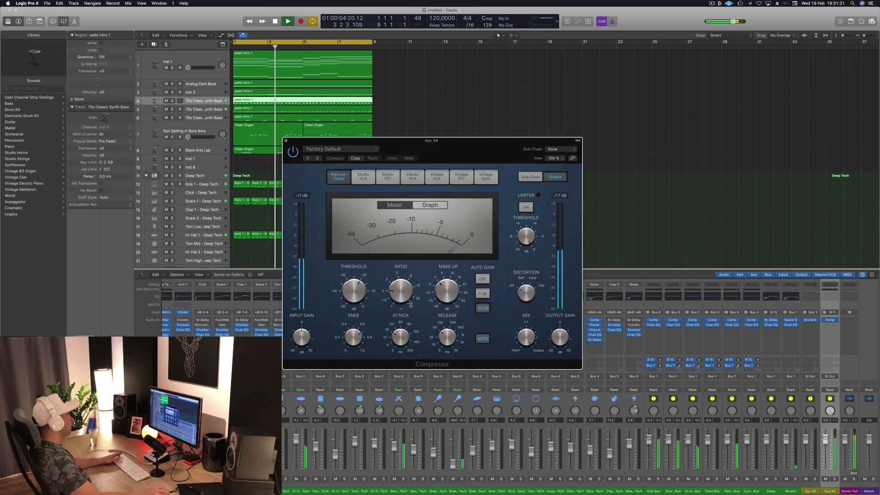
drag(400, 284, 403, 265)
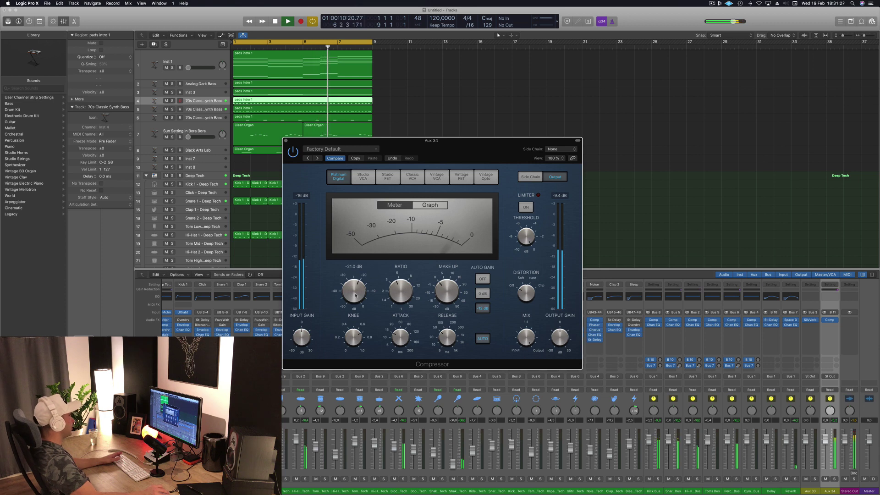
click(285, 141)
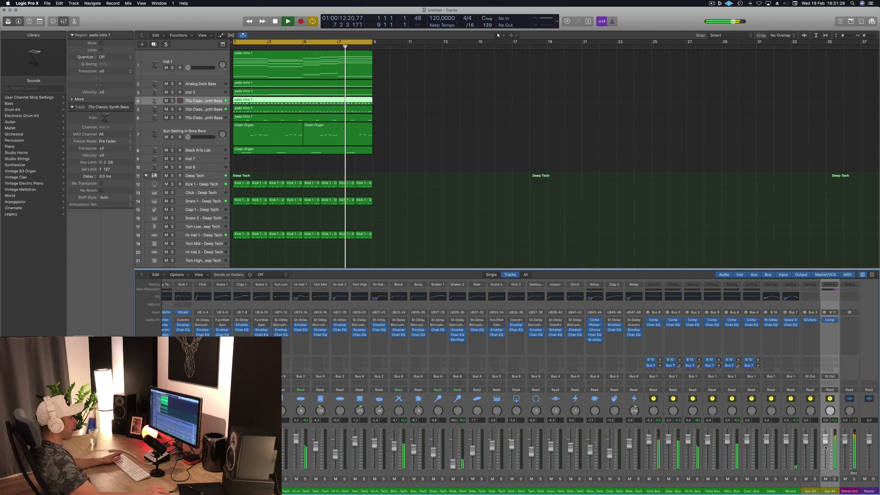
Lower the Aux 34 volume to about -4.5 dB and recheck its Compressor settings.
drag(824, 442, 827, 447)
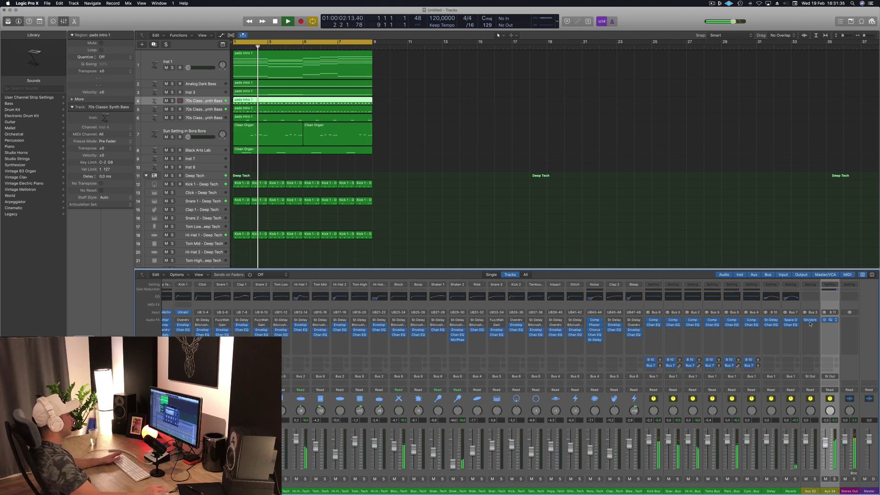
click(829, 319)
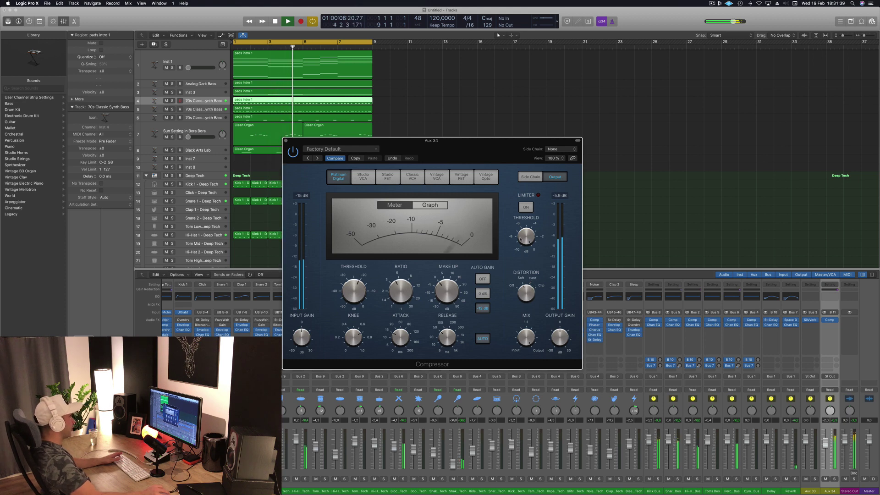
drag(493, 154, 527, 198)
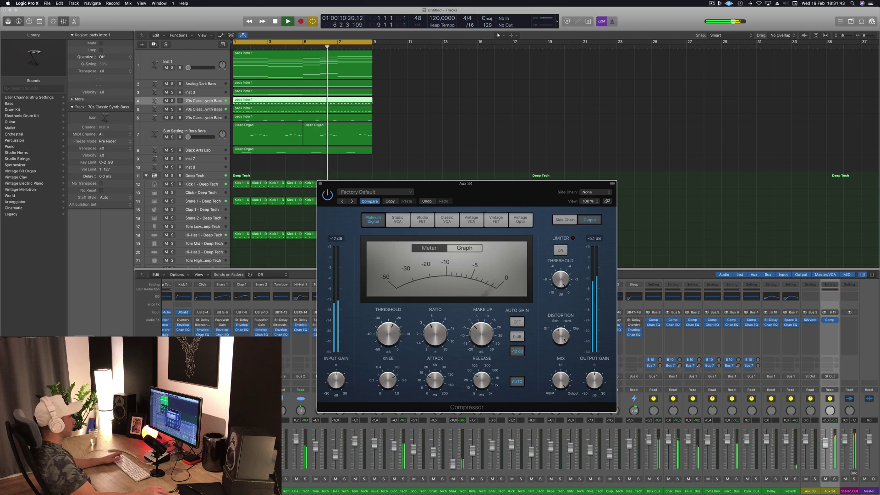
click(319, 183)
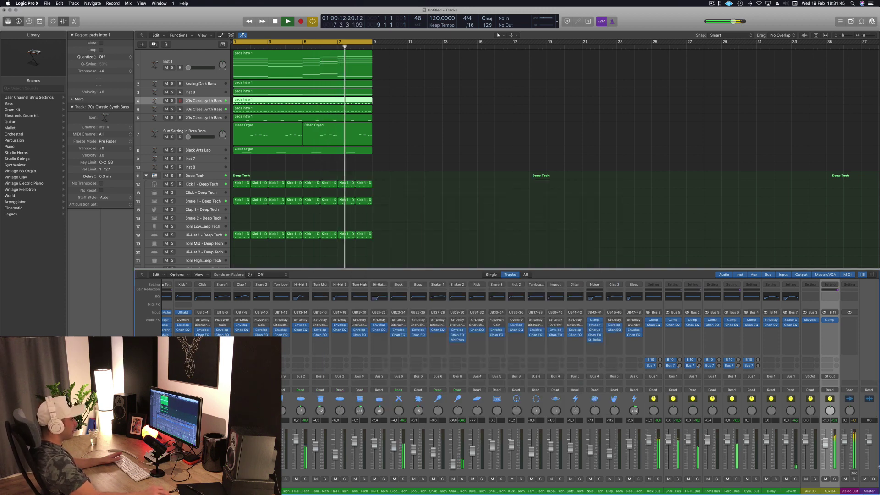
drag(825, 442, 825, 447)
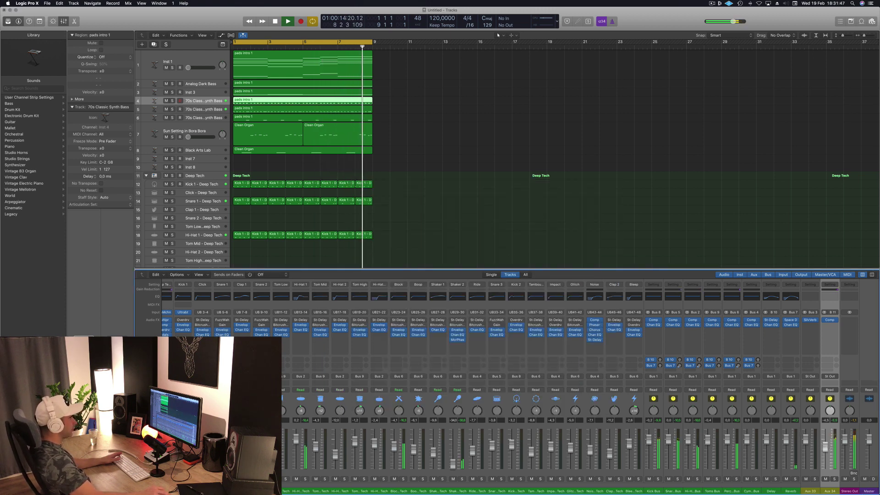
Rename the Inst 1 track to ARP and raise its volume to bring it back into the mix.
scroll(504, 390, left, 3)
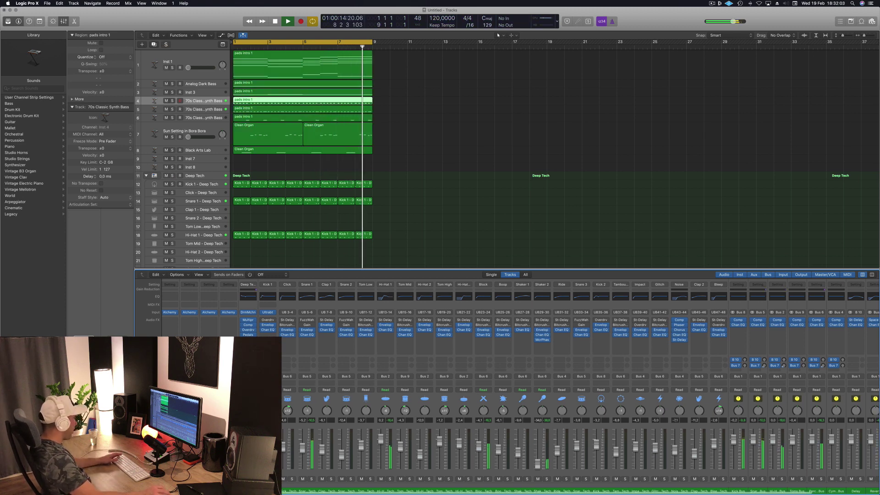
scroll(504, 367, left, 5)
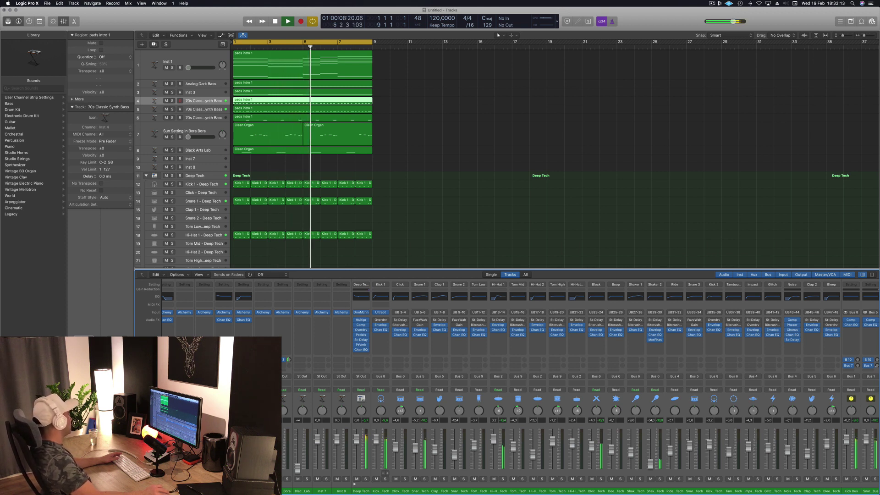
click(200, 67)
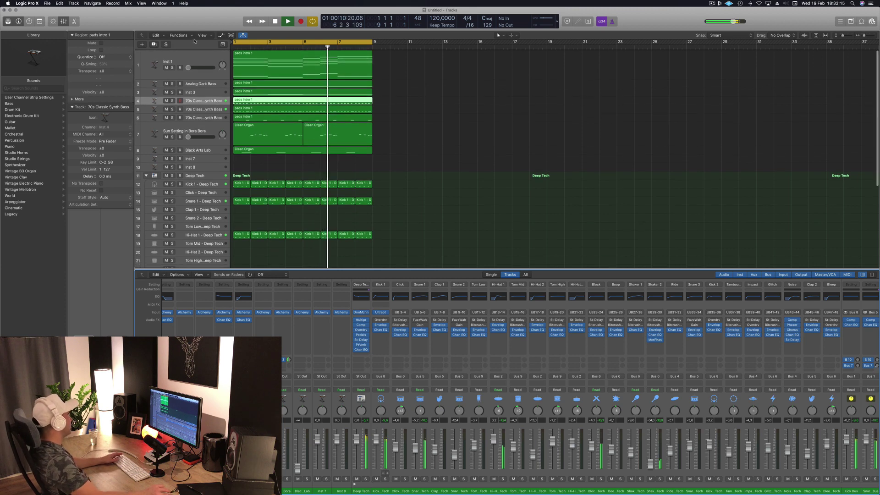
key(shift+Return)
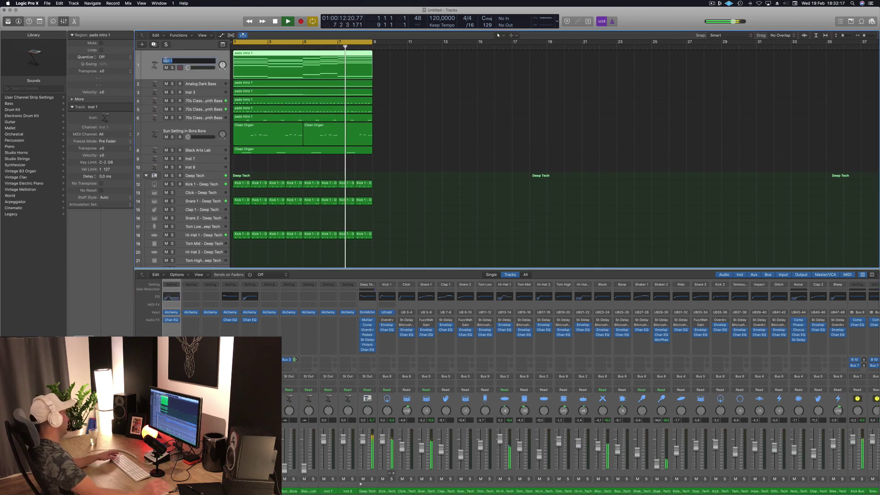
text(ARP)
key(Return)
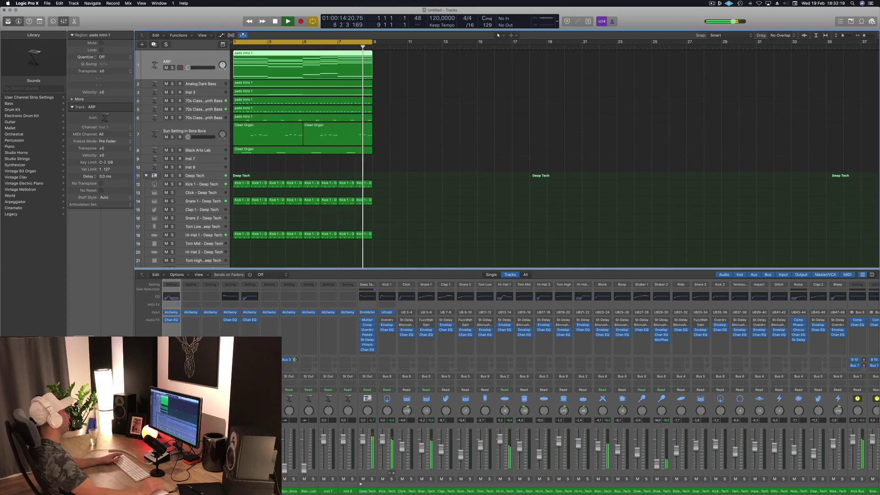
drag(188, 67, 195, 68)
Raise the high cut in the ARP track's Channel EQ to 580 Hz with a Q of 0.64.
click(170, 320)
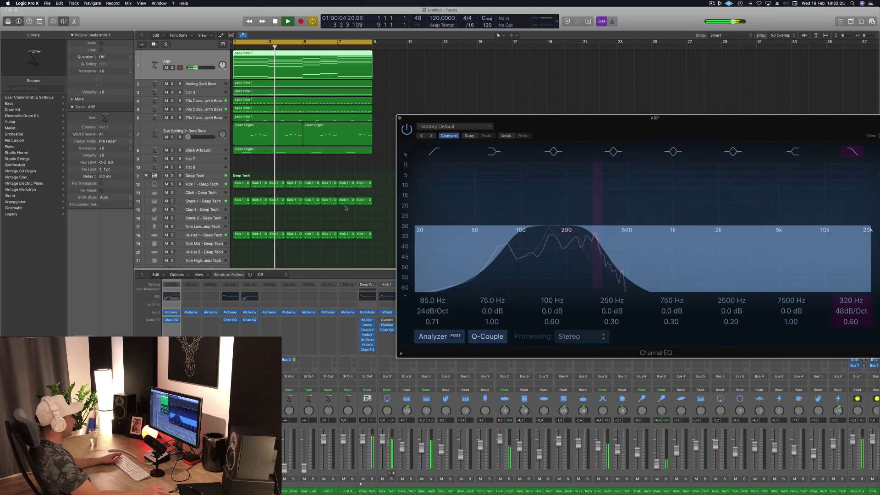
drag(657, 115, 504, 114)
drag(455, 234, 491, 235)
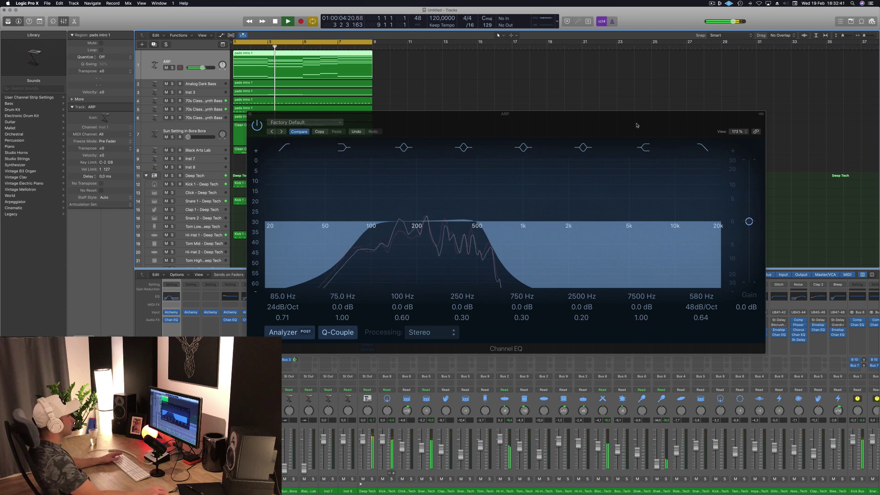
drag(643, 124, 599, 156)
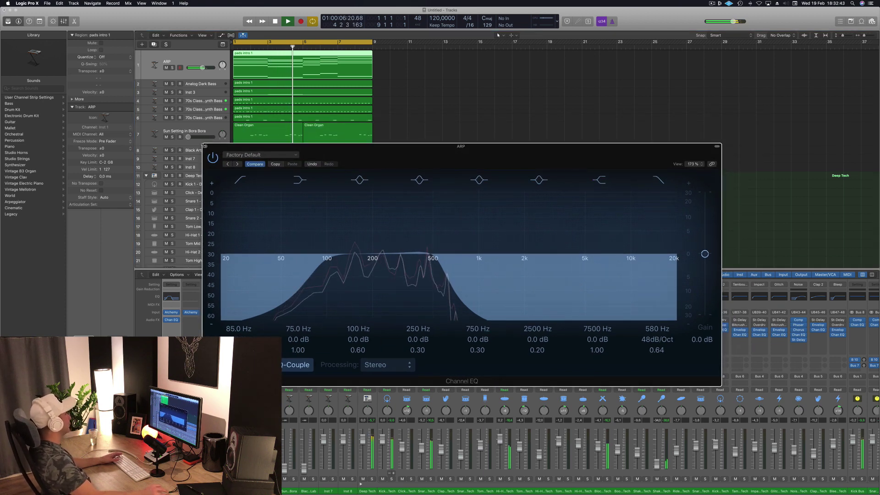
click(204, 146)
Open up the ARP track's Channel EQ high cut to 15800 Hz and place the EQ window clear of the tracks.
click(458, 84)
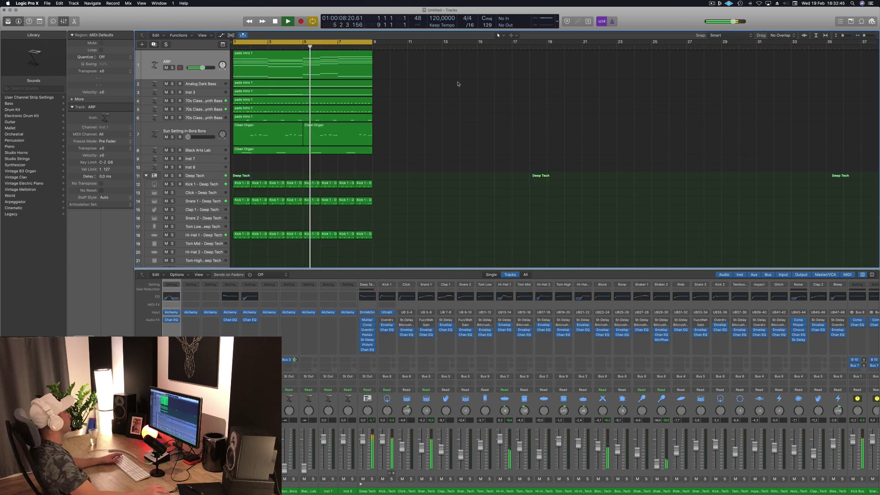
key(Right)
click(437, 83)
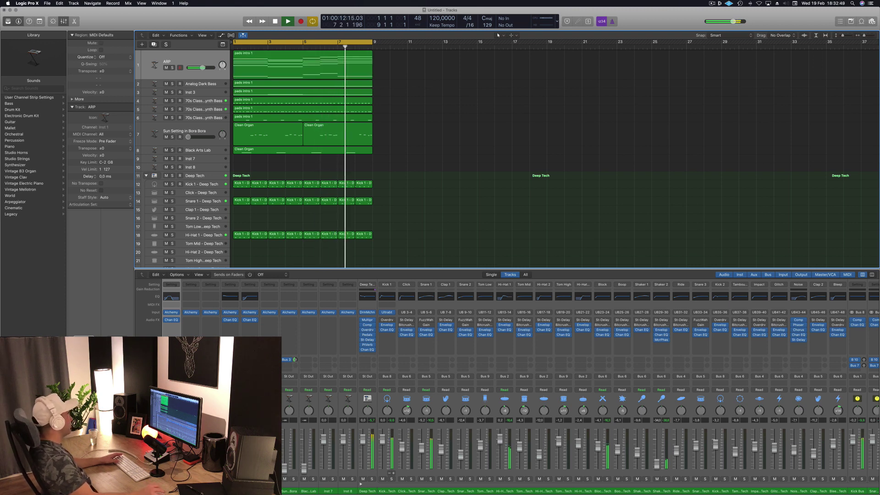
click(171, 297)
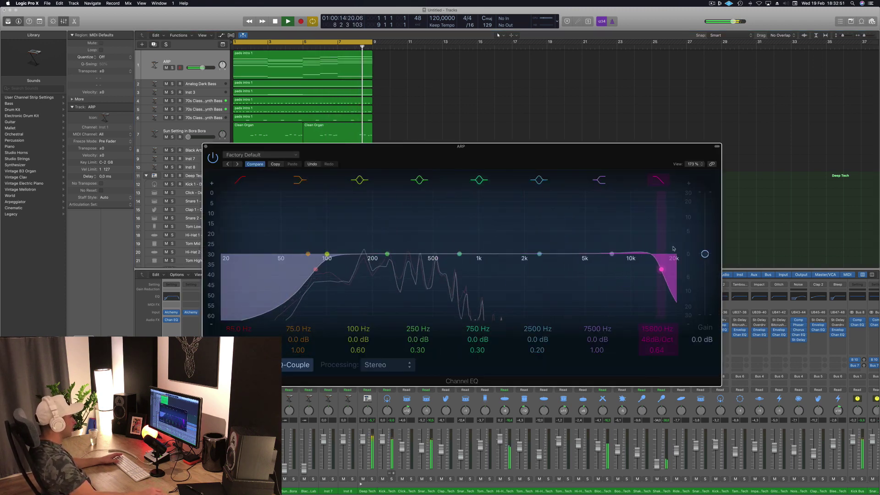
drag(204, 144, 394, 164)
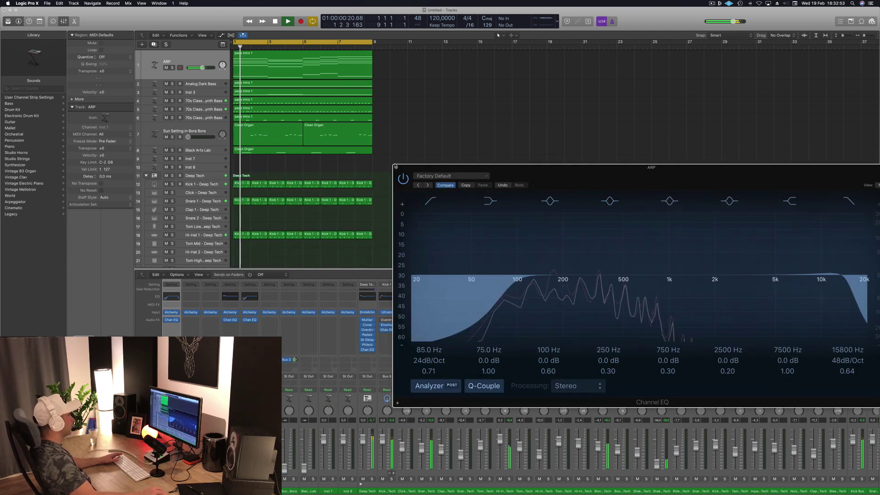
Close the ARP track's Channel EQ and listen to the loop, checking the Snare 1, ARP and Analog Dark Bass tracks.
click(395, 166)
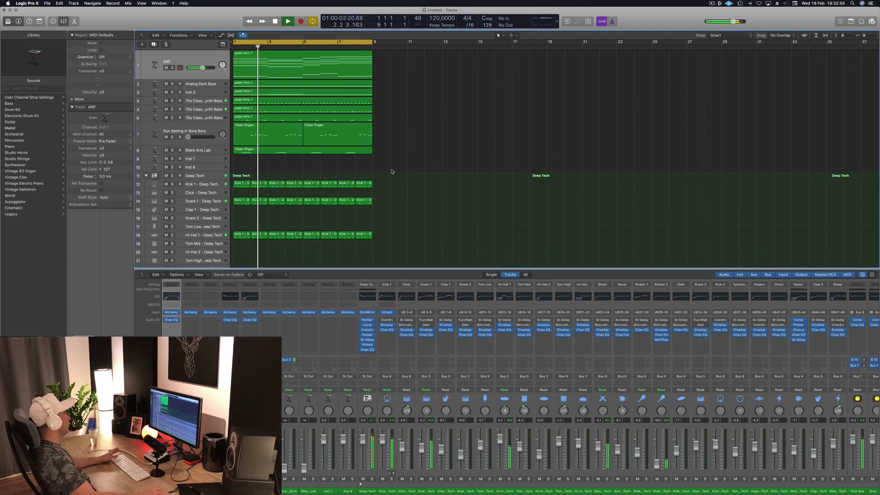
click(203, 202)
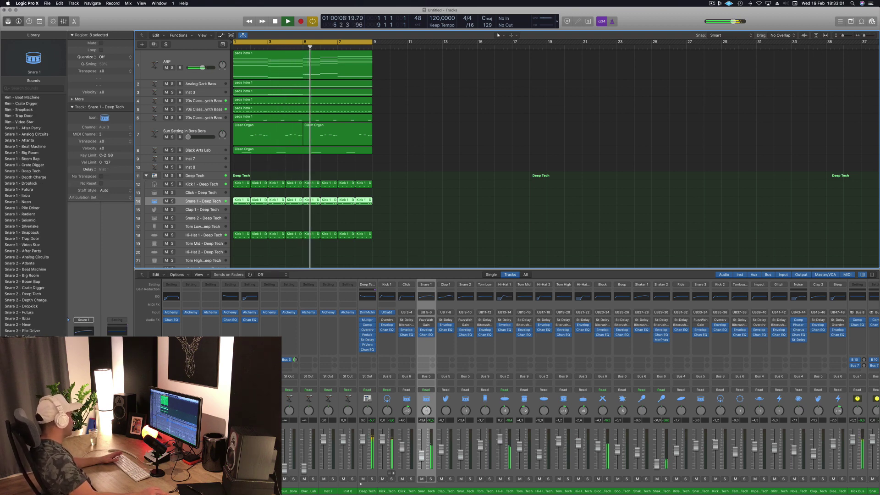
click(526, 89)
click(200, 64)
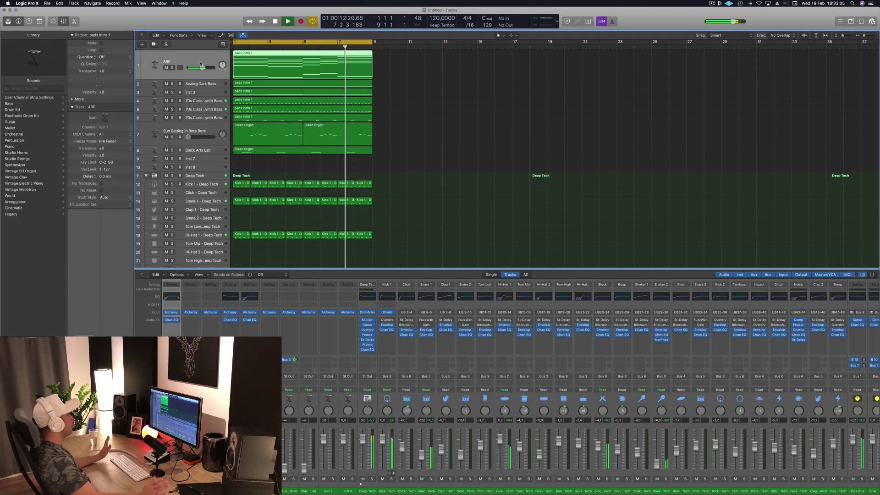
click(437, 94)
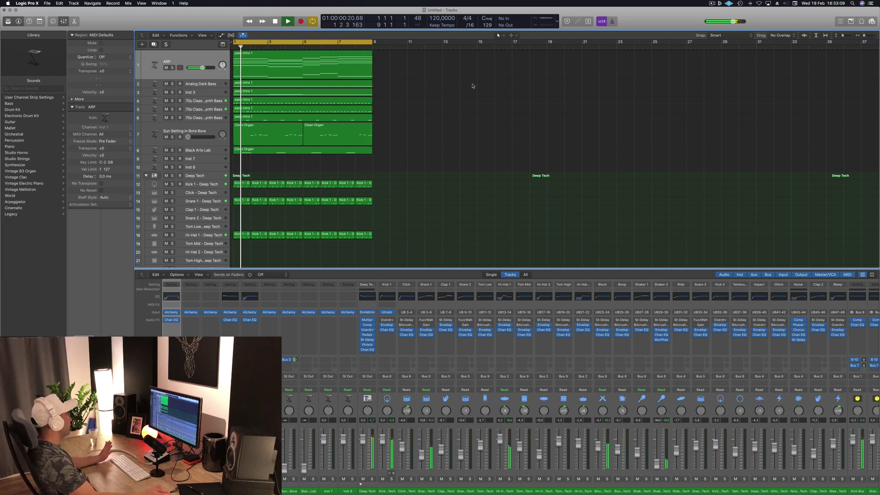
scroll(432, 118, up, 1)
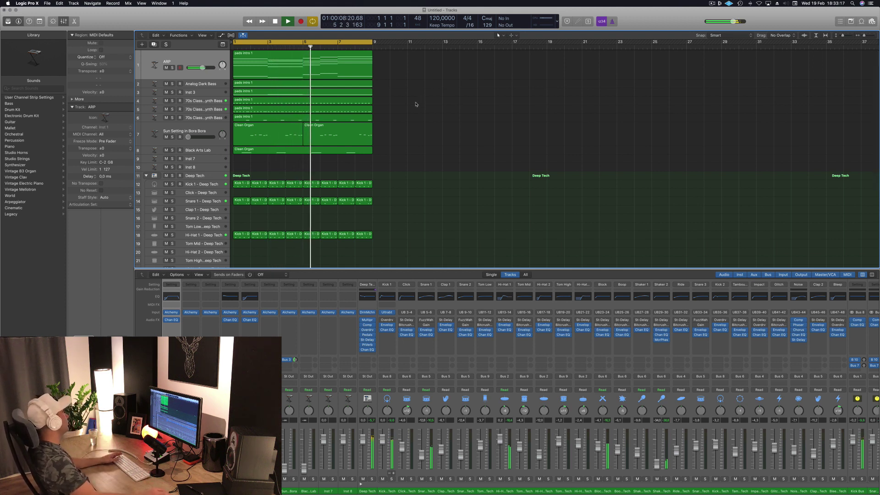
click(213, 83)
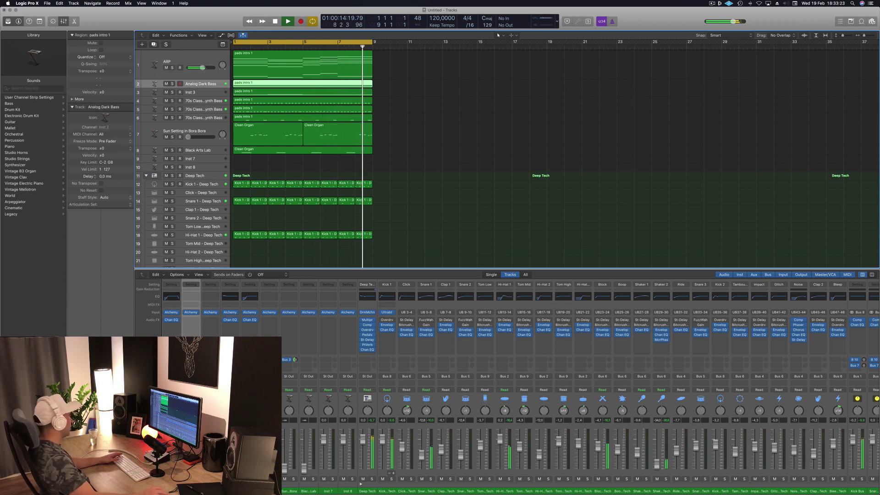
Add a send from the Kick 1 track to Bus 12, raise it to about 0 dB and restart playback.
click(210, 184)
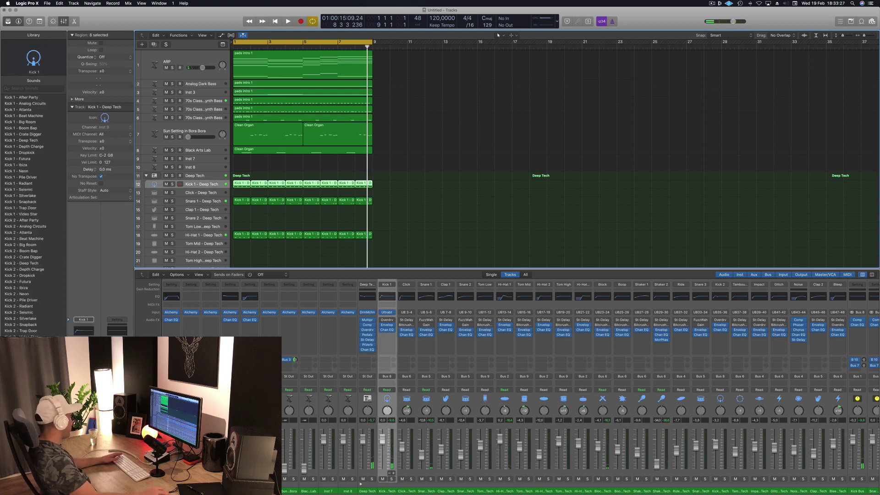
click(120, 348)
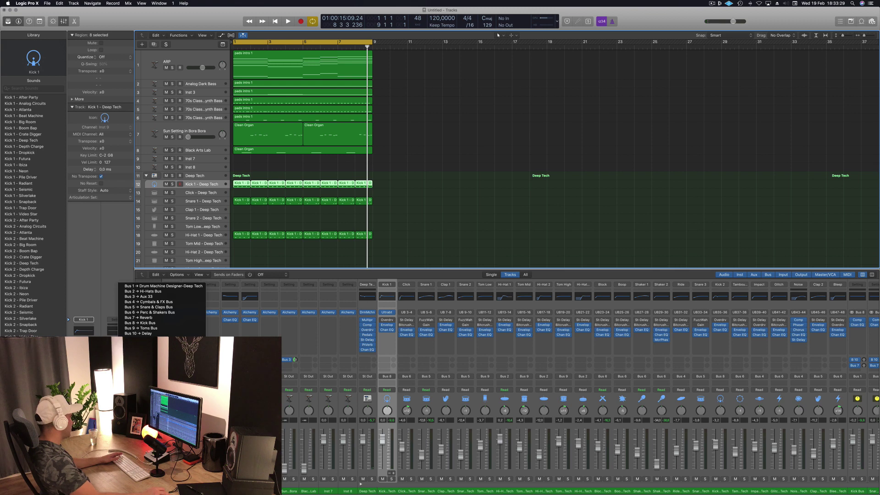
key(Escape)
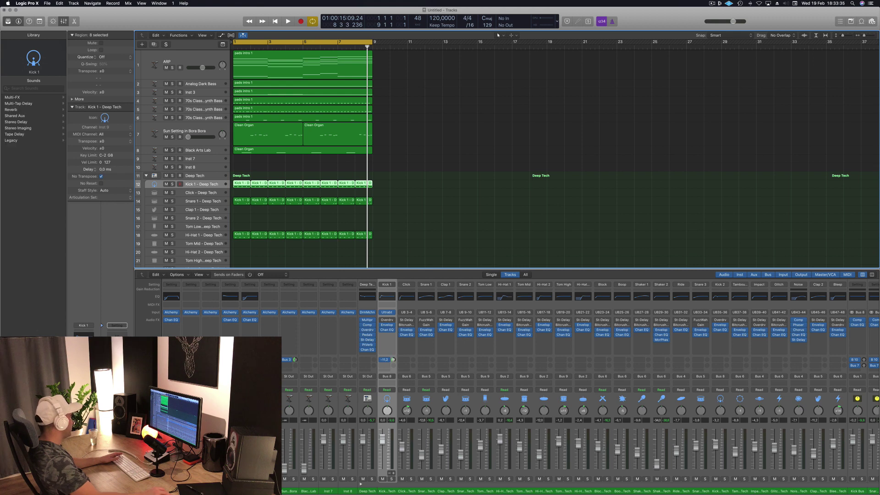
drag(393, 359, 392, 352)
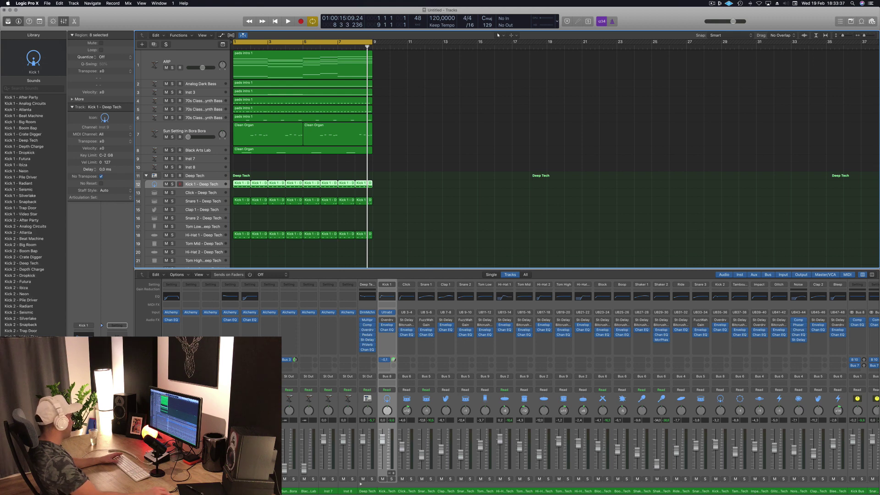
key(space)
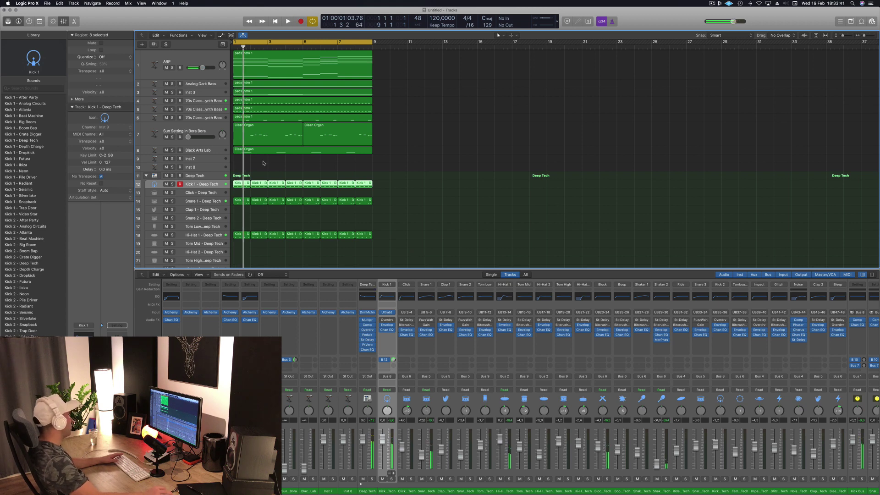
Insert a Compressor on the ARP track with its side chain fed from Bus 12.
click(210, 61)
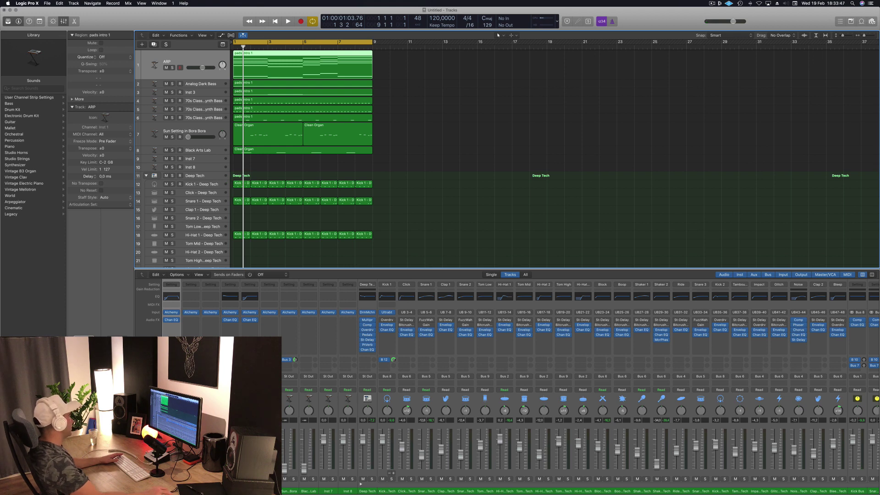
drag(274, 15, 487, 91)
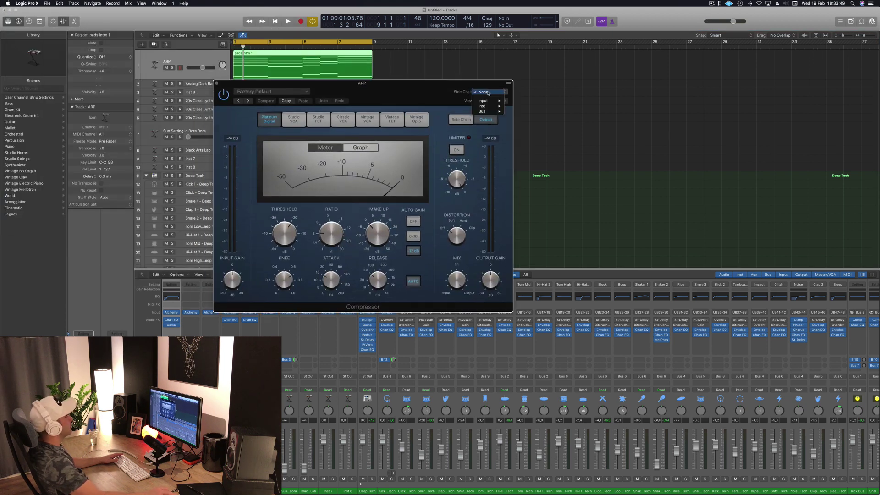
mouse_move(491, 111)
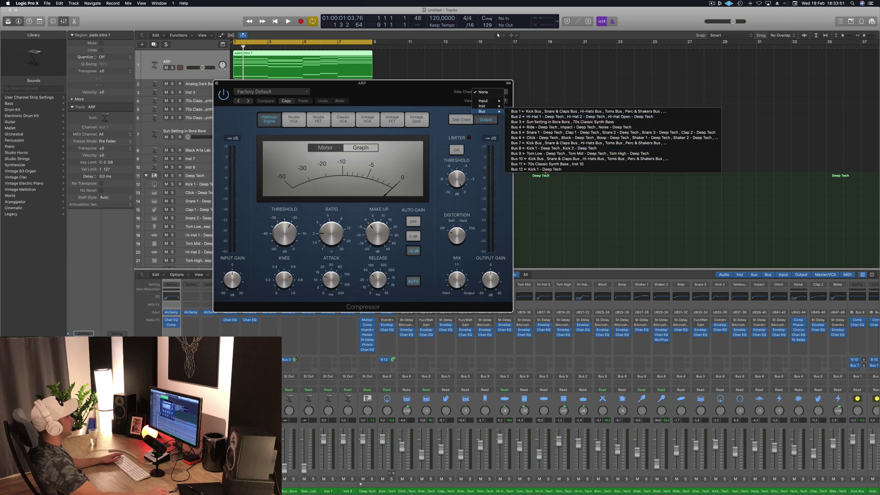
click(536, 169)
drag(421, 99, 584, 139)
Play the loop to hear the kick-triggered compression on the ARP and close its Compressor window.
key(space)
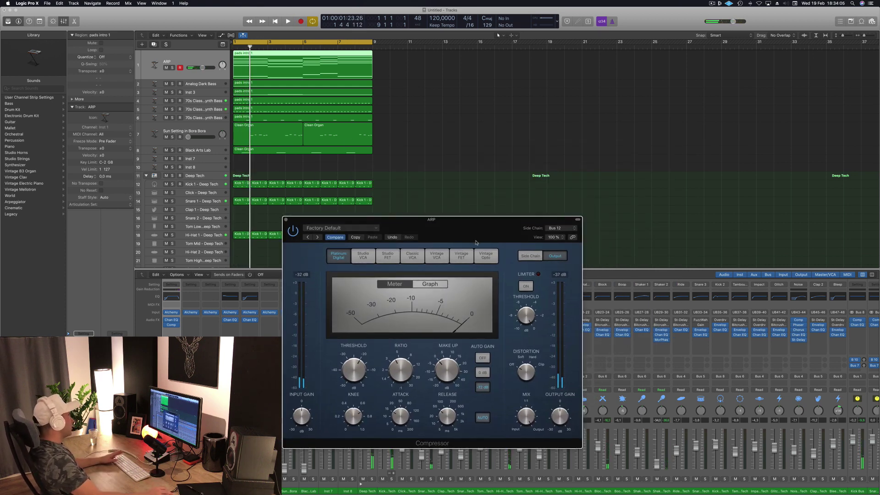
key(space)
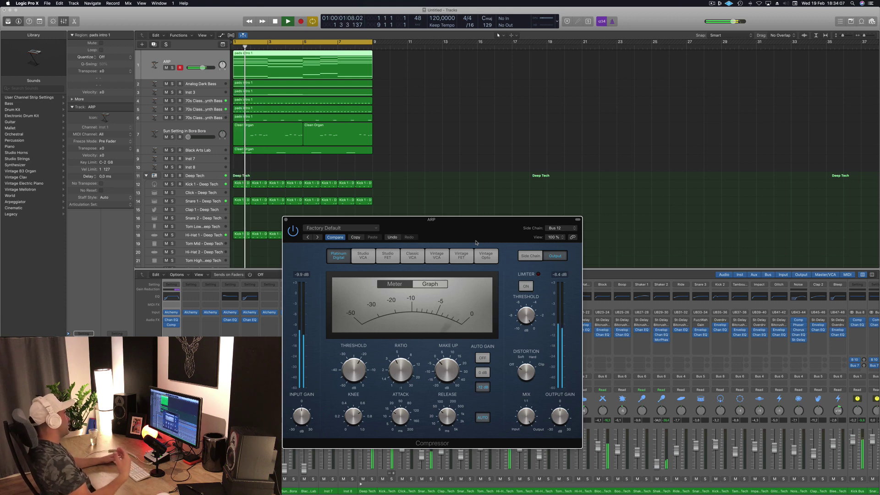
drag(476, 243, 521, 187)
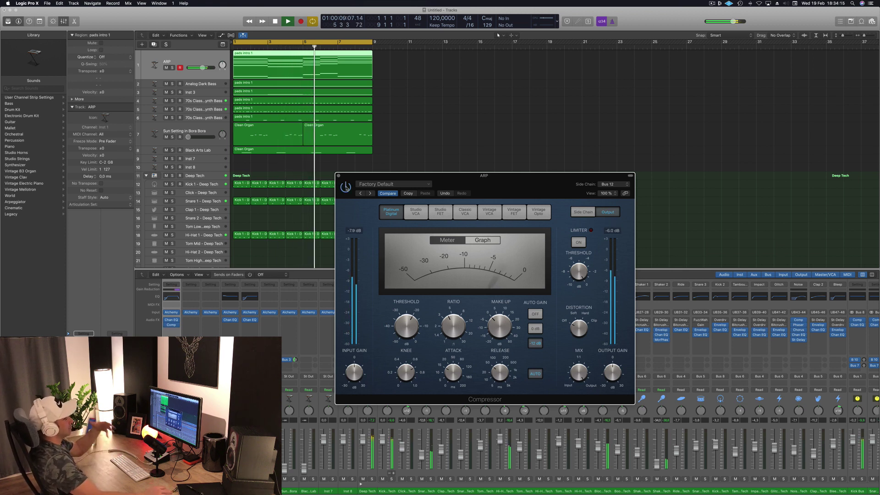
drag(356, 179, 306, 185)
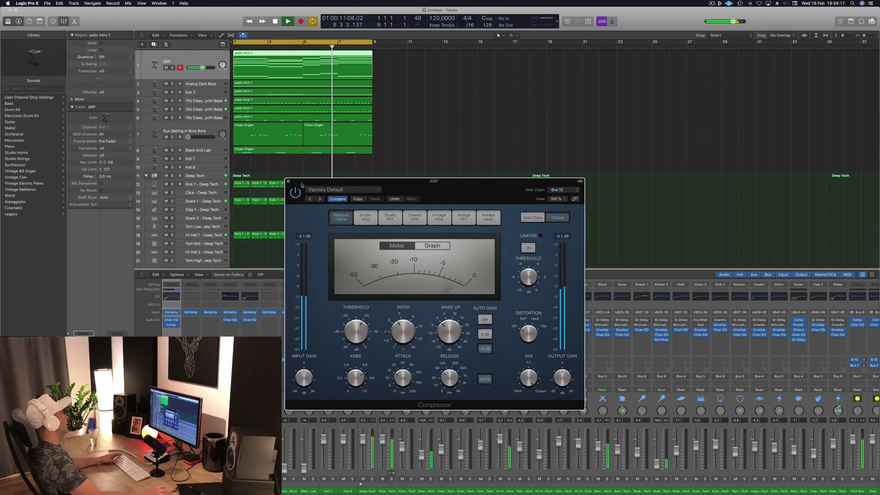
click(288, 182)
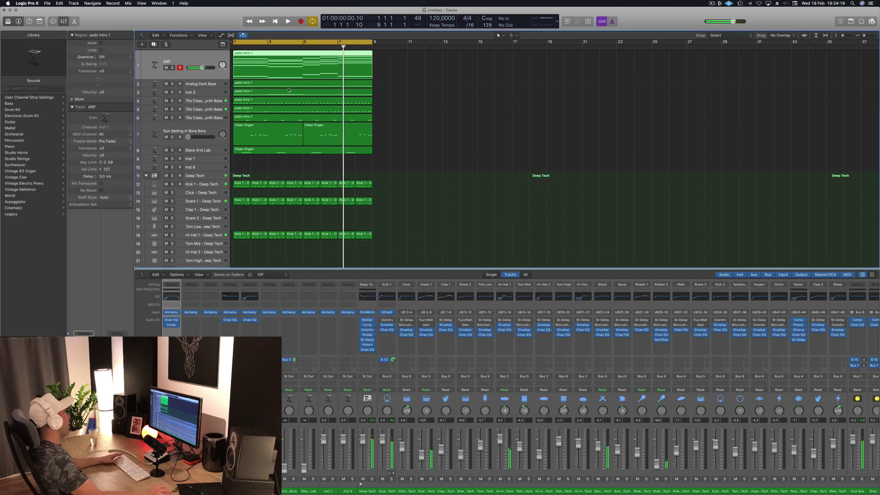
Open Aux 34's existing Compressor and check its threshold while the loop plays.
scroll(741, 314, right, 10)
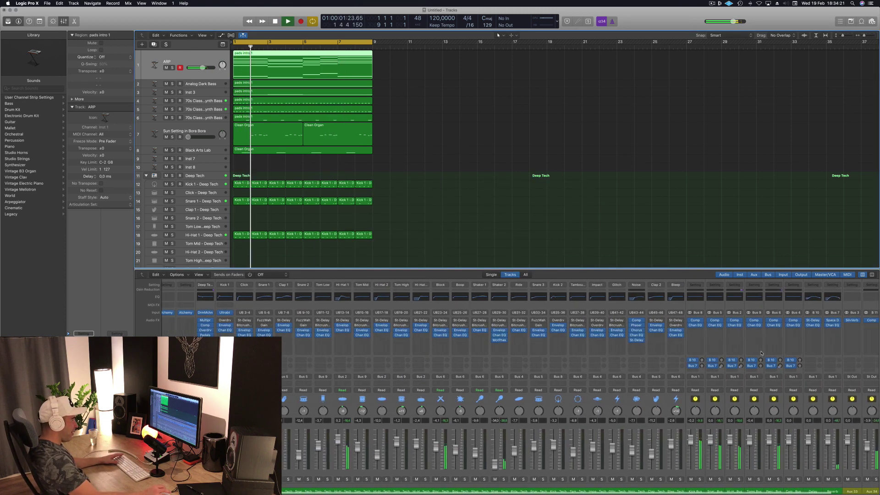
click(845, 320)
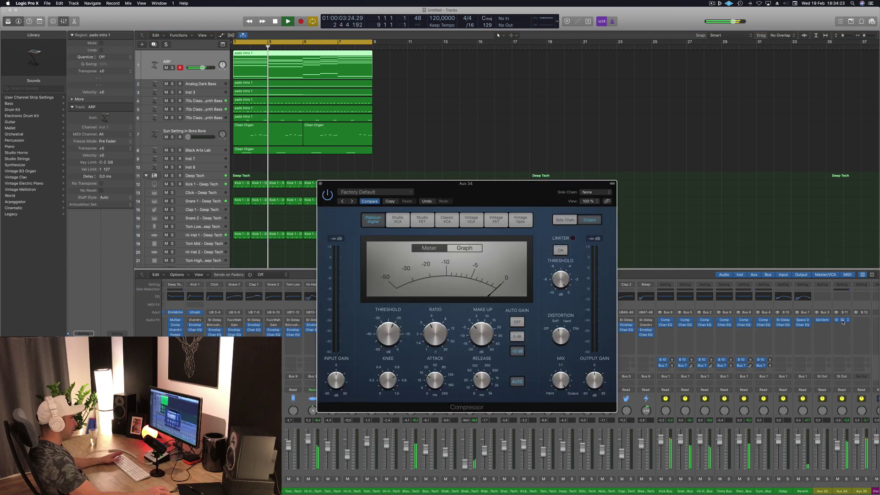
drag(504, 183, 554, 175)
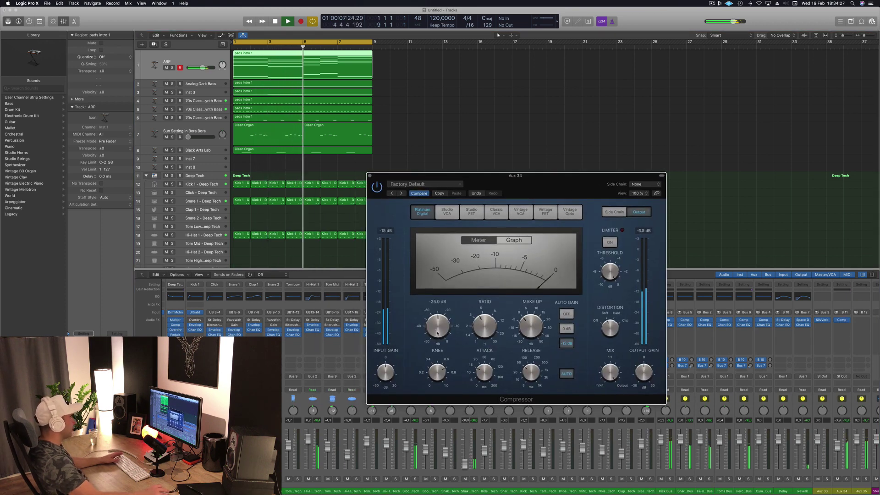
Insert a second stereo Compressor on Aux 34 with its side chain set to Bus 12, and close the Compressor windows.
click(847, 320)
mouse_move(850, 343)
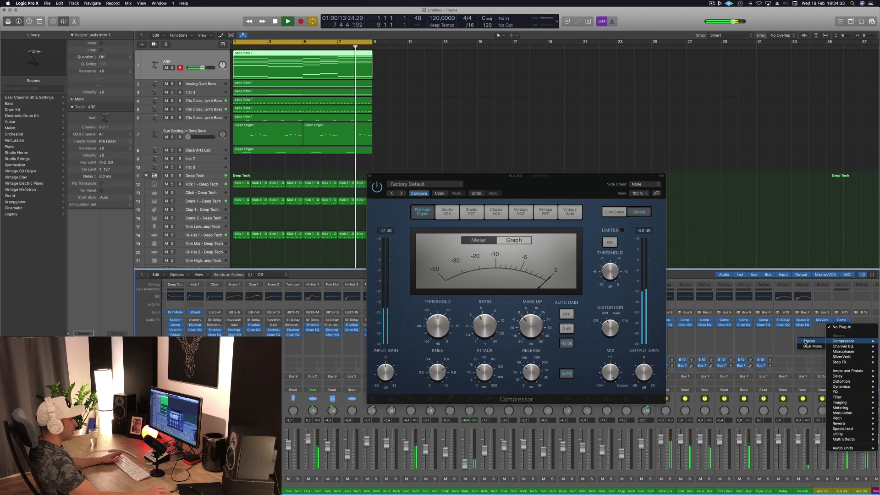
click(844, 327)
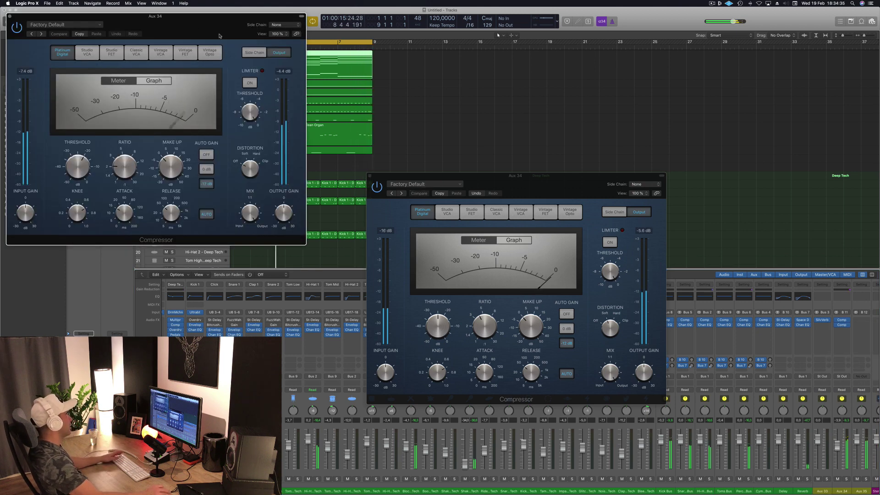
drag(278, 32, 673, 177)
click(673, 173)
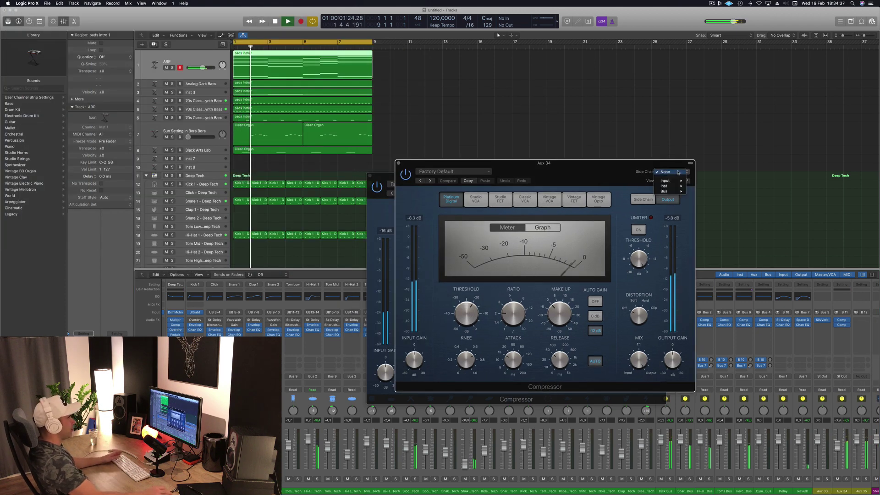
mouse_move(664, 191)
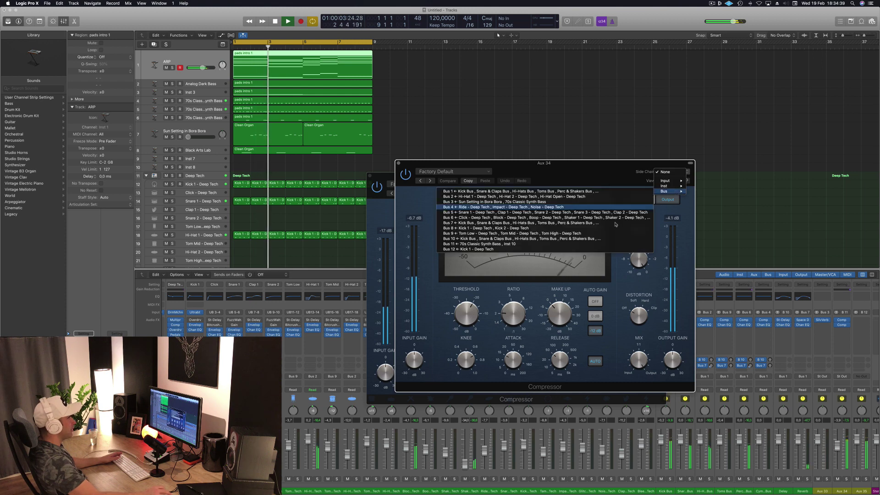
click(504, 249)
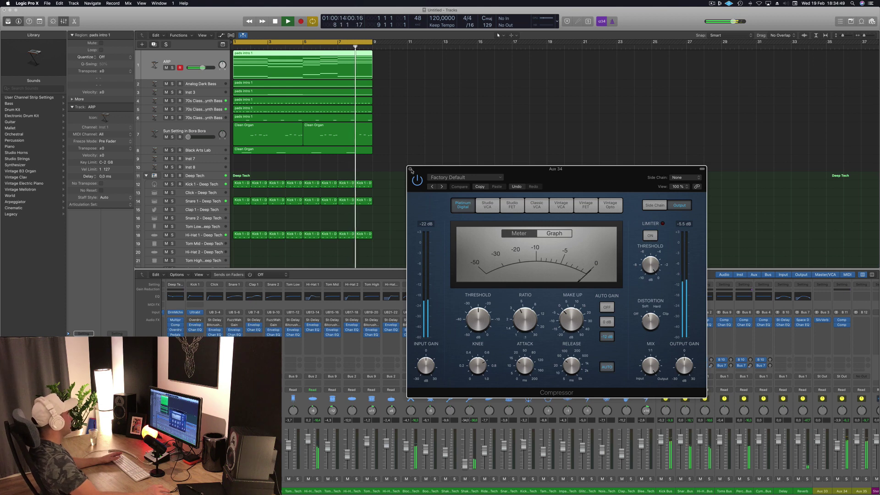
click(394, 172)
Thin out the Shaker 2 track with a Channel EQ low cut at 5100 Hz, 18 dB/Oct and a Q of 0.75.
scroll(400, 164, down, 2)
scroll(400, 164, down, 6)
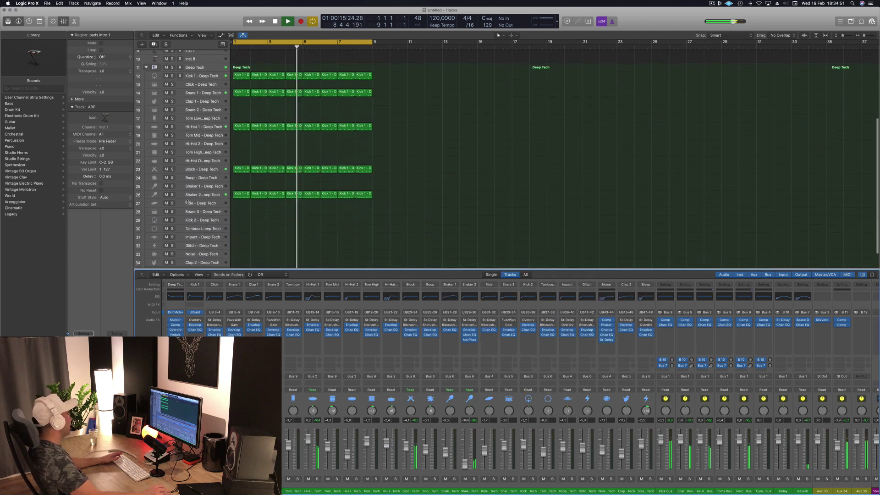
click(197, 194)
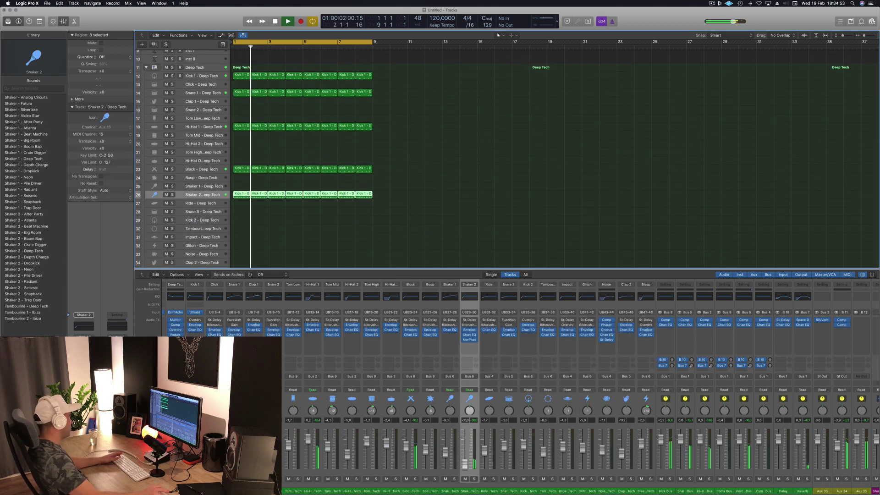
double_click(84, 325)
drag(69, 127, 417, 128)
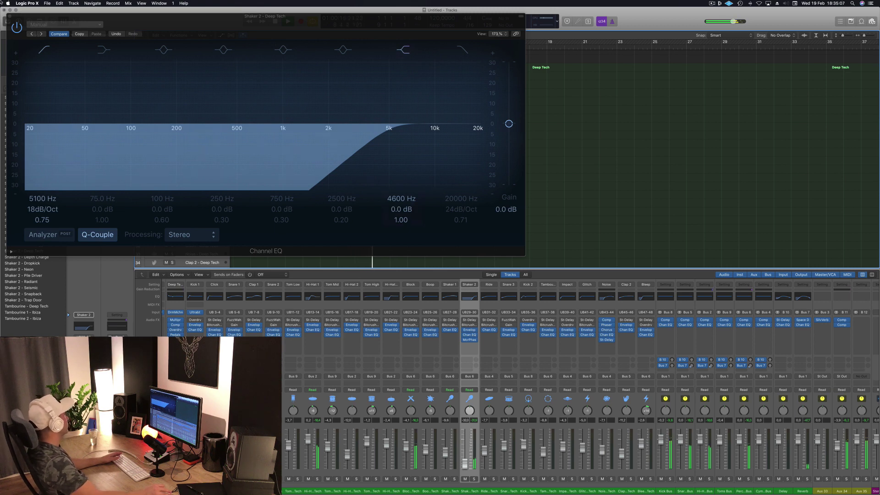
click(10, 17)
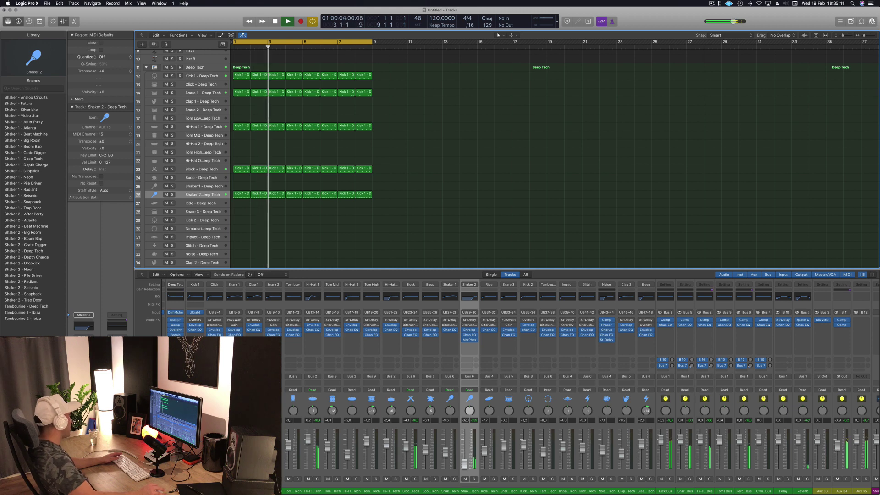
Solo the Analog Dark Bass track and restart playback to hear it alone.
scroll(493, 160, up, 5)
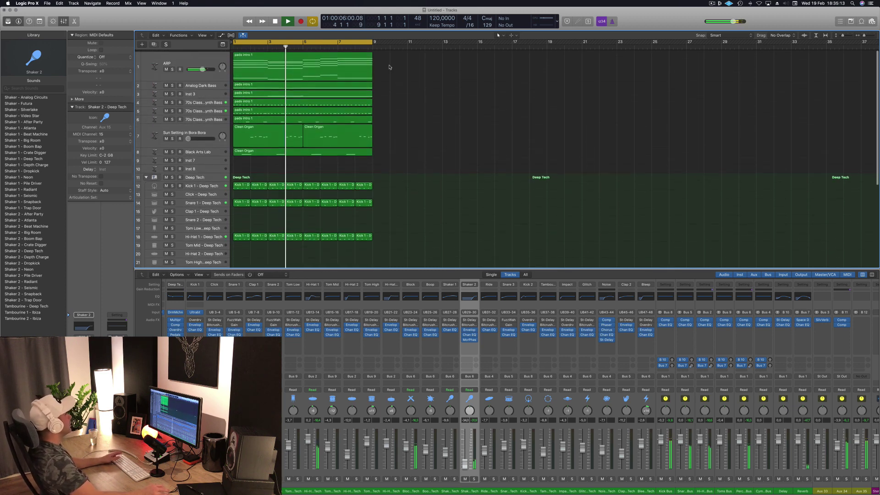
click(209, 86)
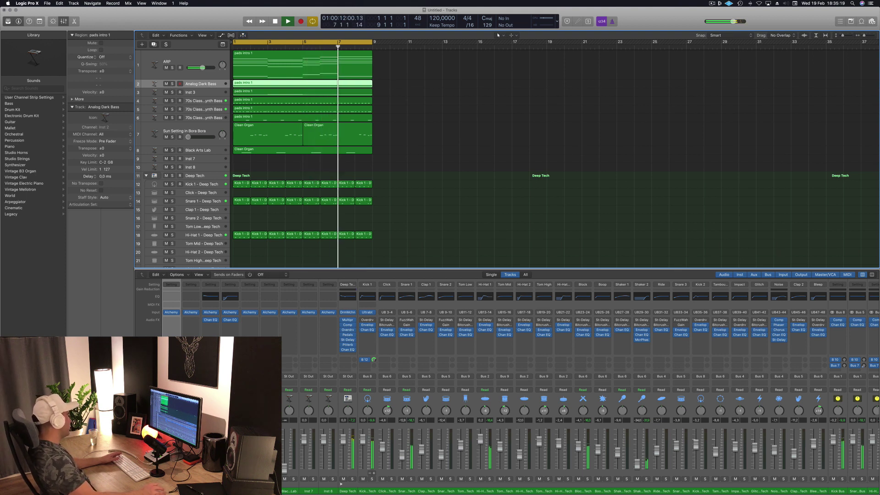
key(s)
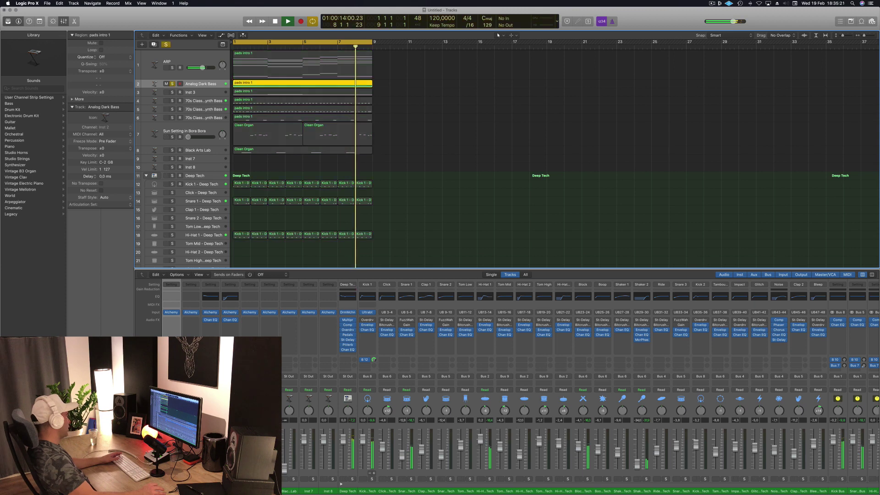
key(space)
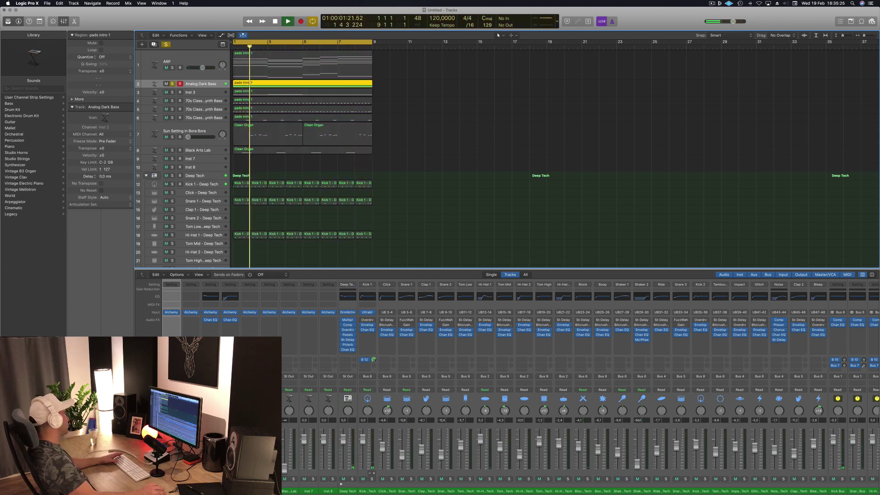
Take the Analog Dark Bass track out of solo and replay the loop from the start with all tracks.
key(Return)
key(s)
key(space)
key(Return)
key(space)
Add a Channel EQ to Analog Dark Bass with a low cut at 95 Hz, 24 dB/Oct and a Q of 0.71.
double_click(171, 297)
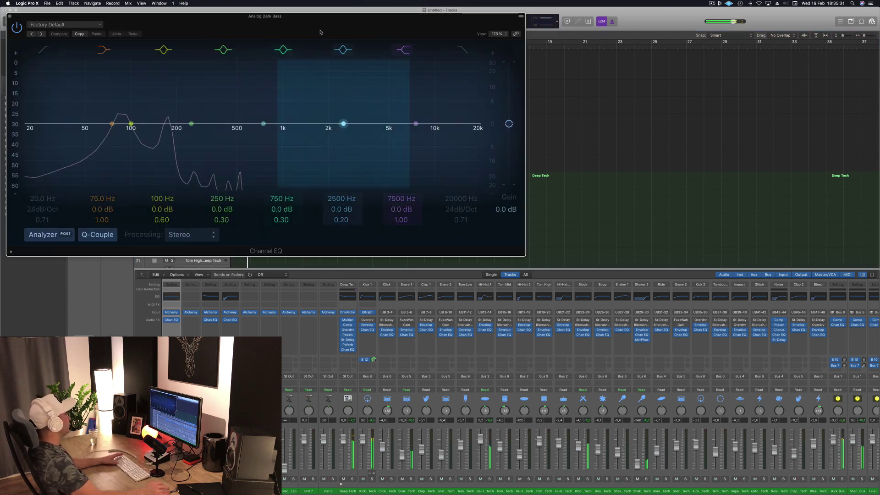
drag(351, 180, 383, 185)
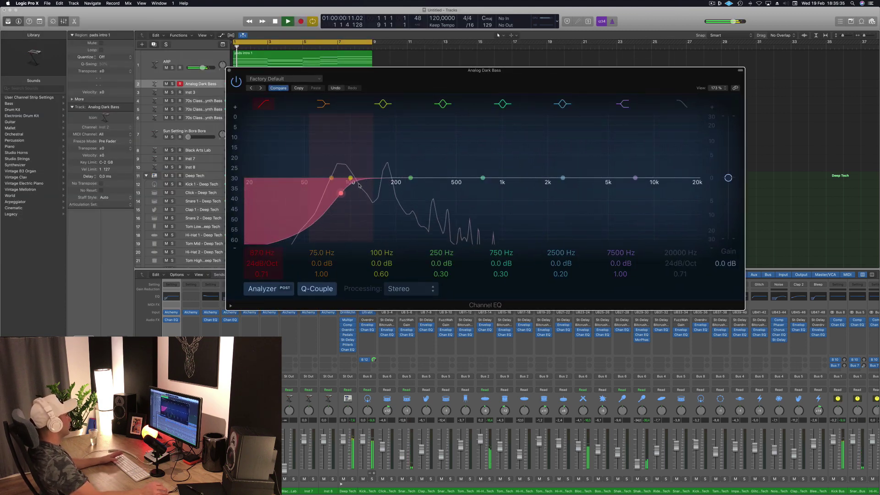
key(space)
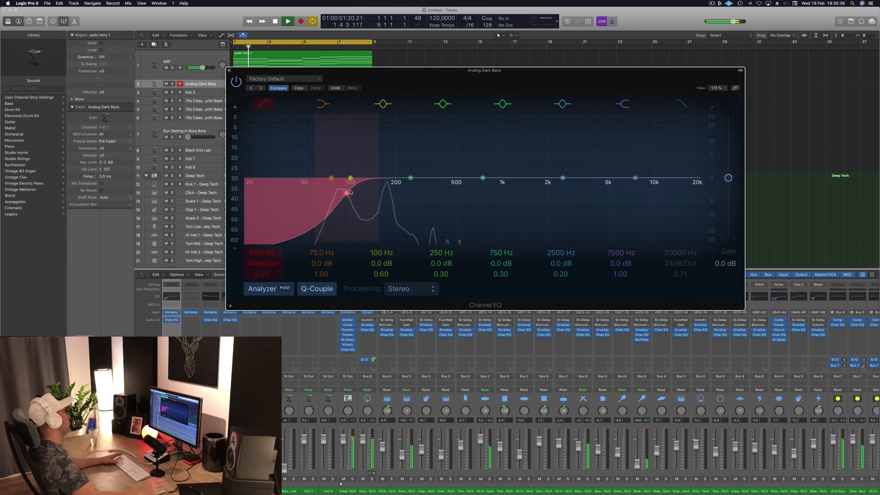
key(space)
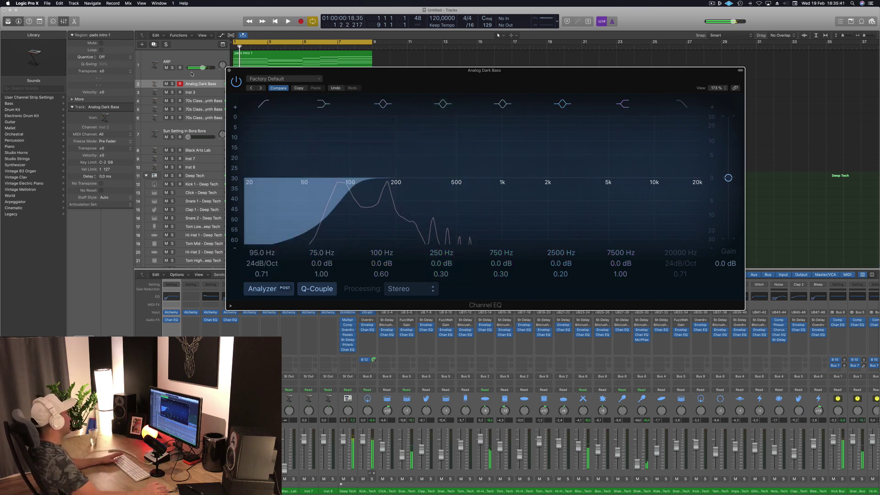
Solo Analog Dark Bass briefly to hear the EQ'd sound alone, and return it to the full mix.
click(172, 84)
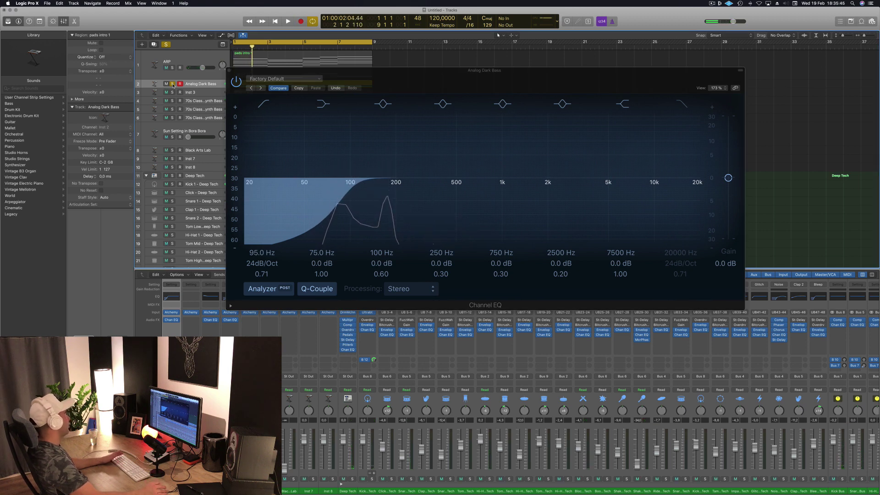
key(space)
click(172, 83)
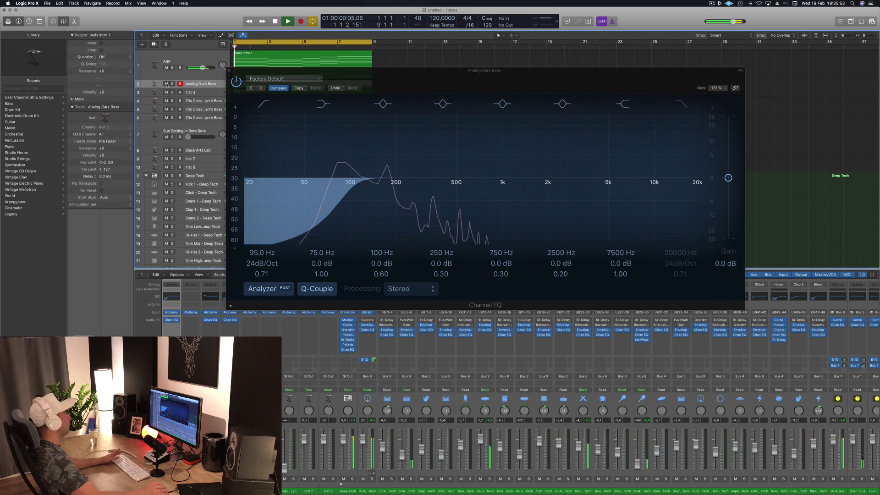
Insert a Compressor on Analog Dark Bass with its side chain set to Bus 12 and a ratio of 4.1:1.
drag(458, 71, 671, 107)
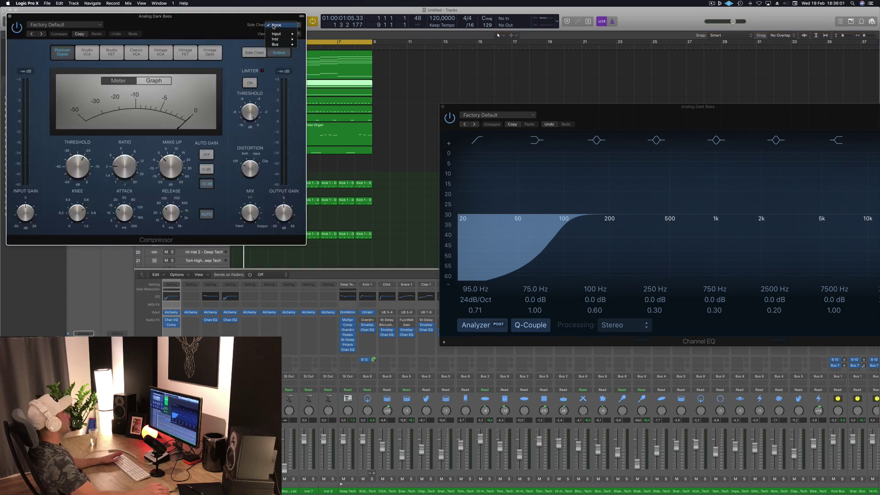
mouse_move(277, 44)
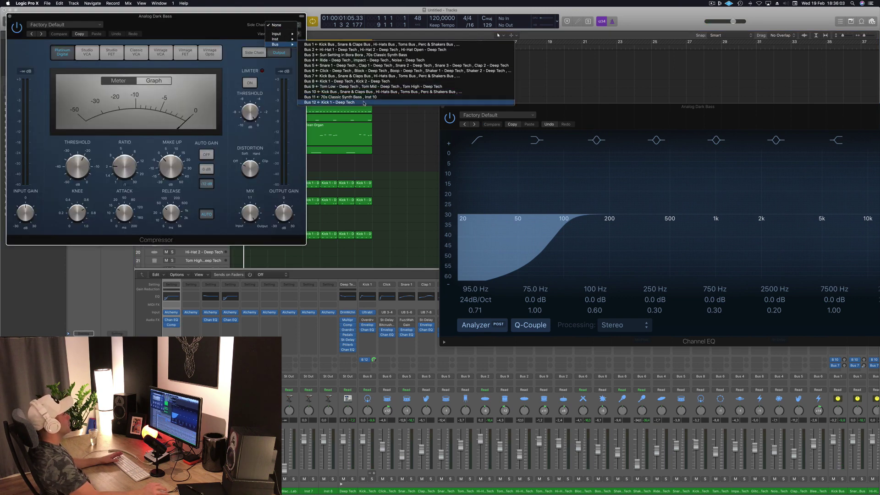
click(335, 102)
drag(202, 26, 629, 132)
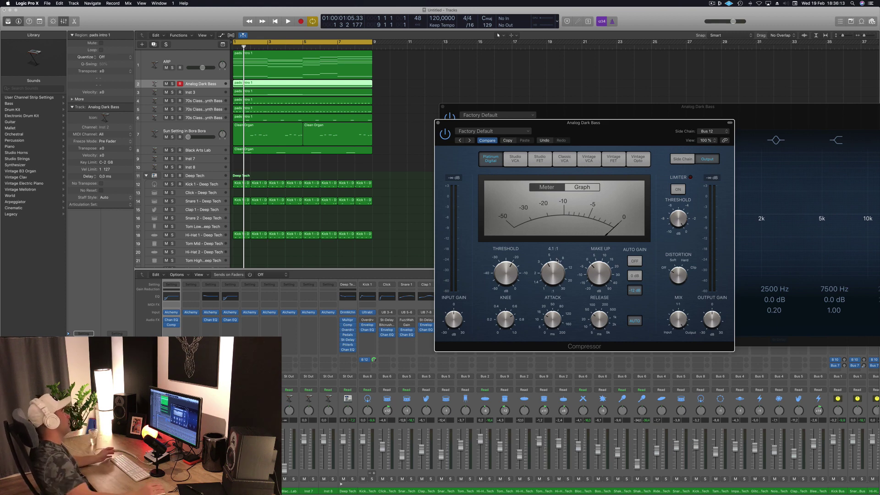
drag(629, 131, 610, 138)
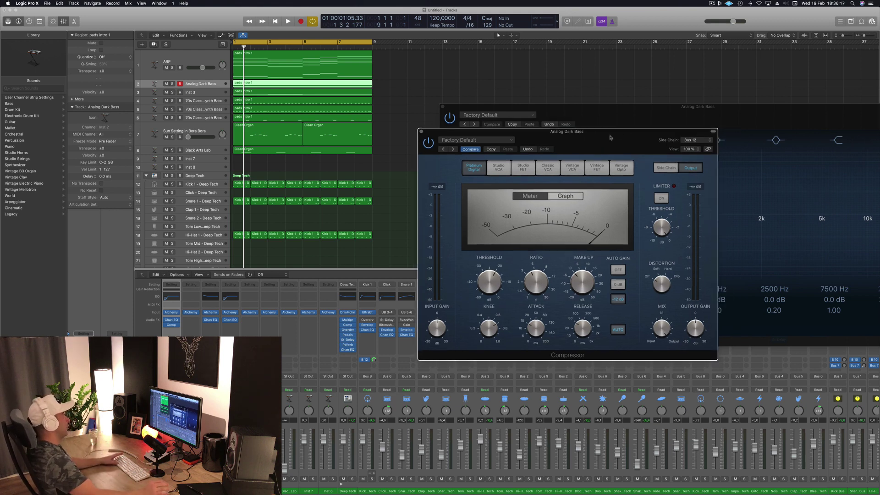
Replay the loop start to check the sidechained compression on Analog Dark Bass, and close its Compressor and Channel EQ windows.
key(space)
drag(610, 138, 517, 153)
key(Return)
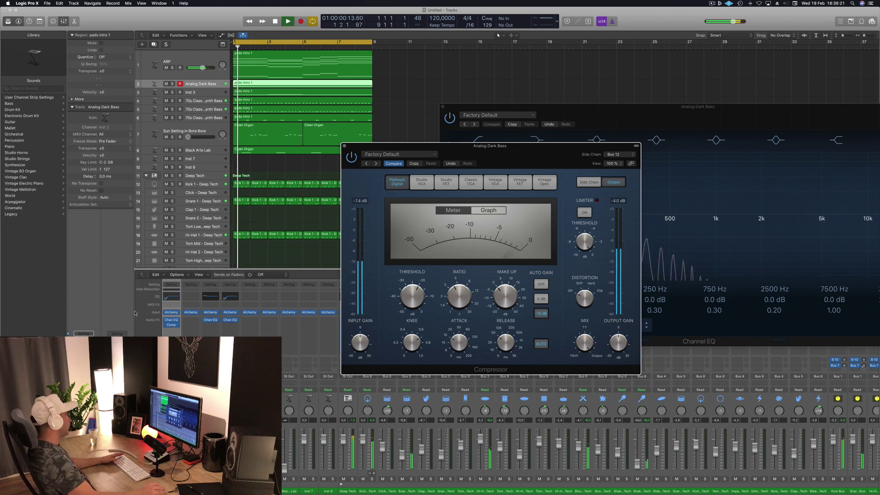
key(Return)
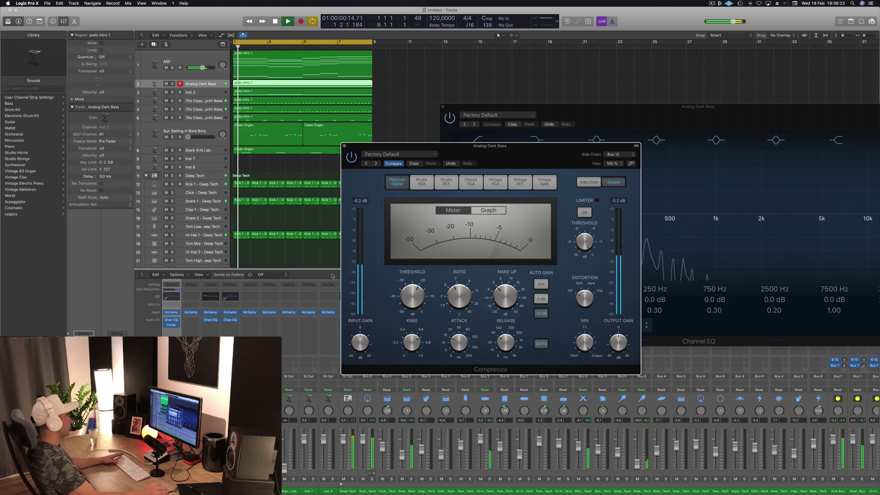
key(Return)
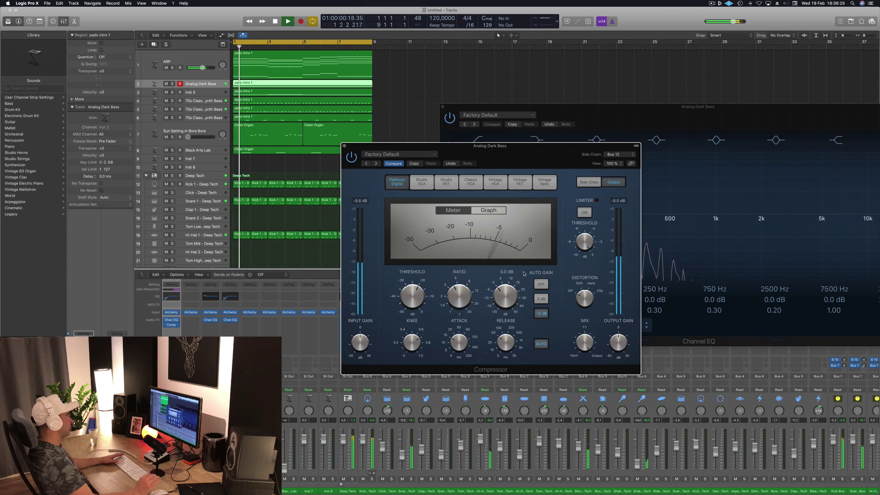
drag(536, 159, 623, 220)
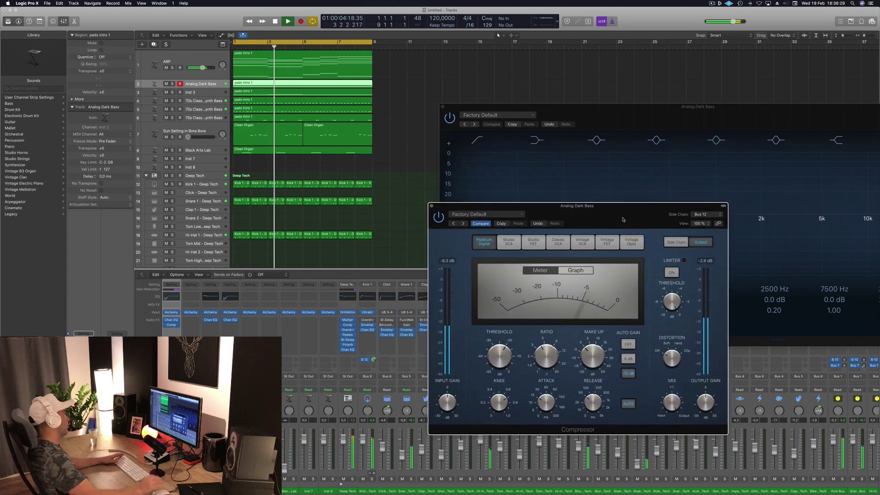
key(Return)
drag(622, 220, 534, 143)
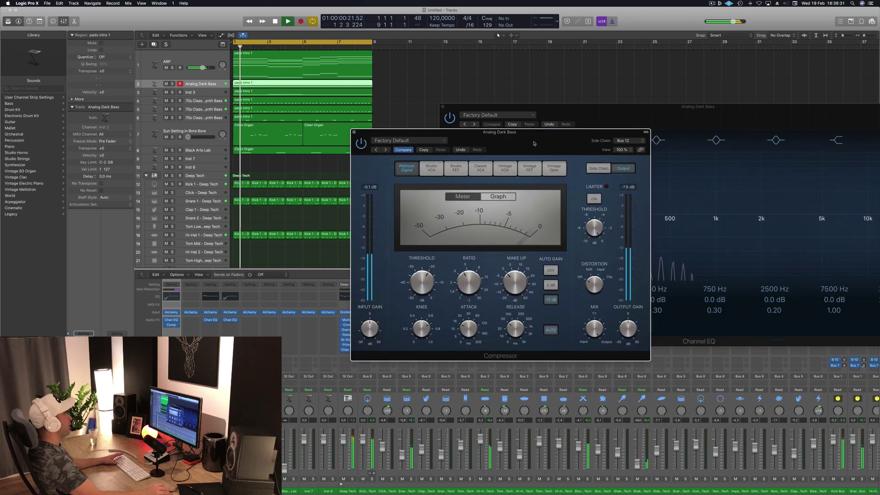
click(353, 133)
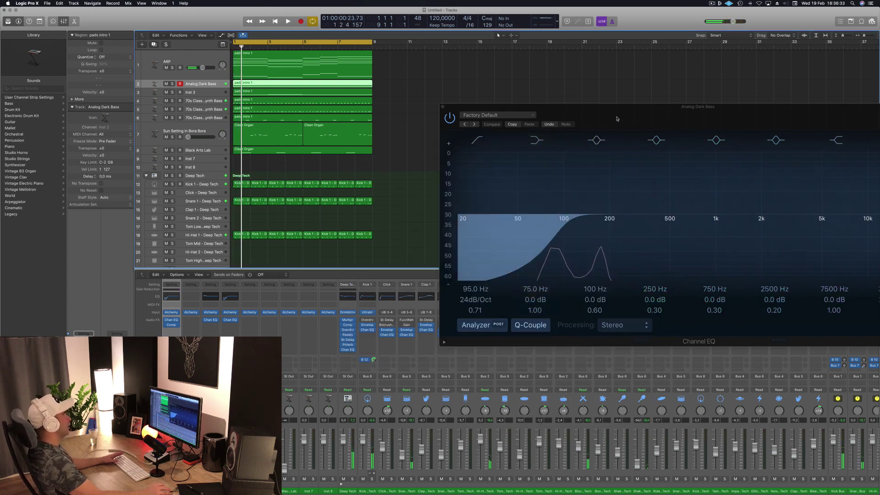
key(space)
key(super+w)
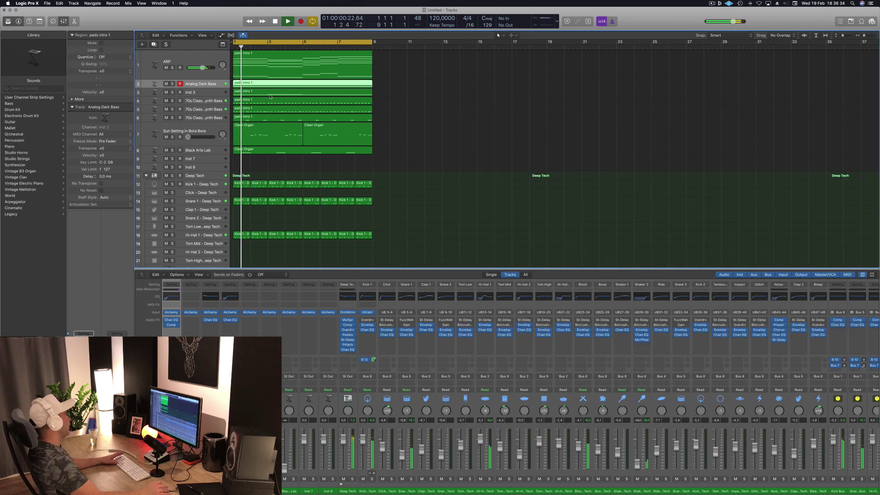
Enlarge the Inst 3 track in the arrangement and rename it PAD.
click(204, 93)
key(space)
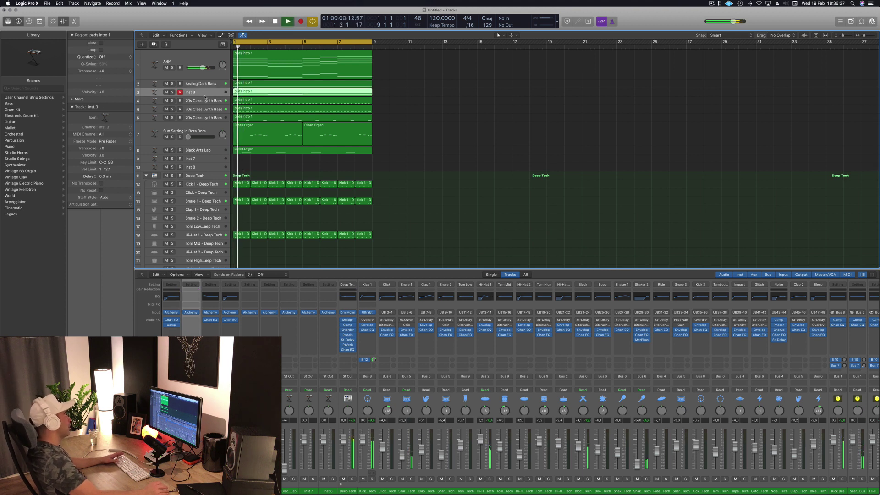
key(ctrl+z)
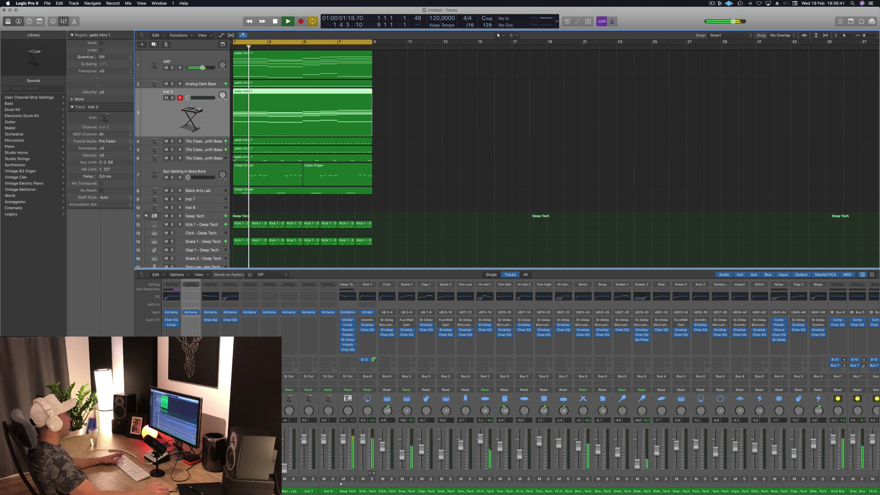
key(space)
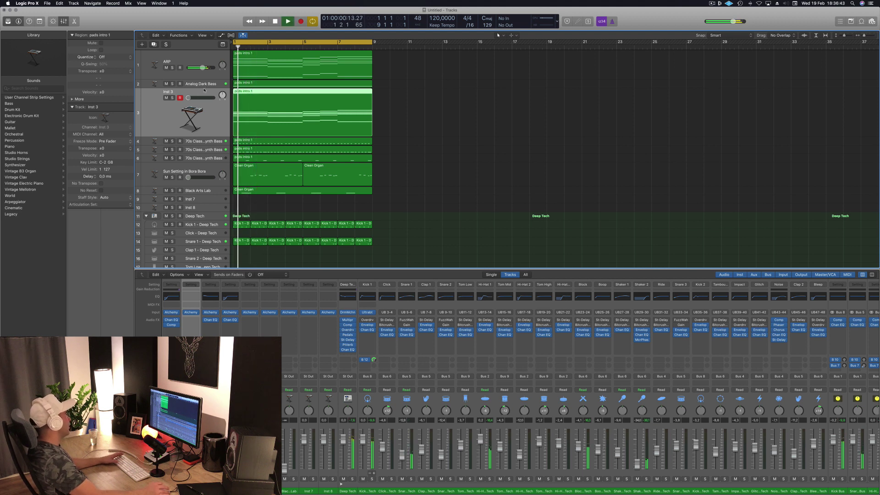
double_click(169, 92)
text(PAD)
key(Return)
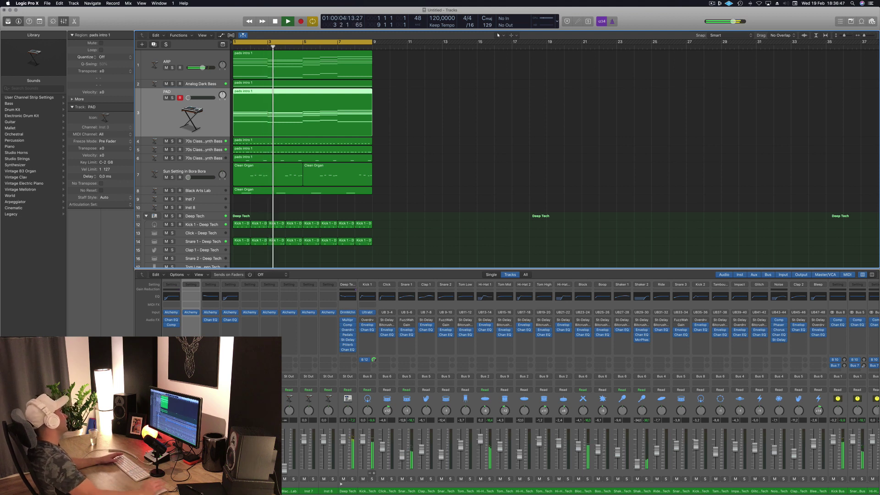
Raise the PAD track's volume and add a Channel EQ low cut at 96 Hz, 24 dB/Oct.
key(Return)
key(Return)
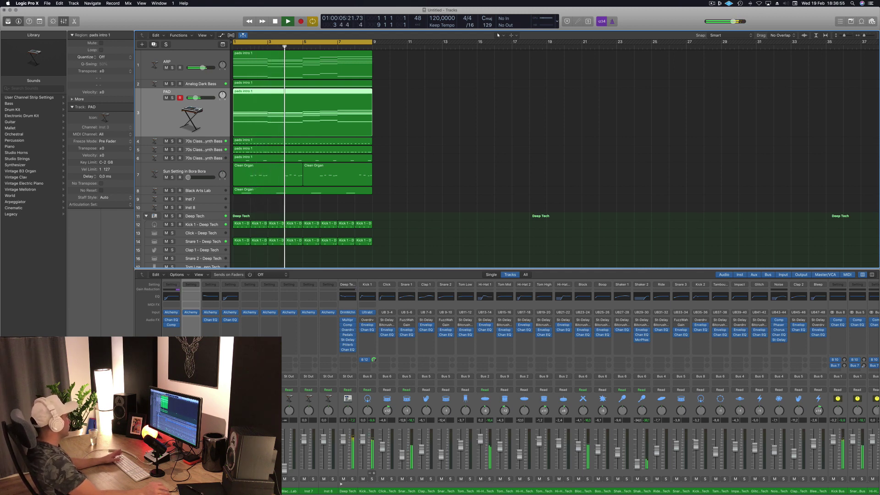
click(191, 296)
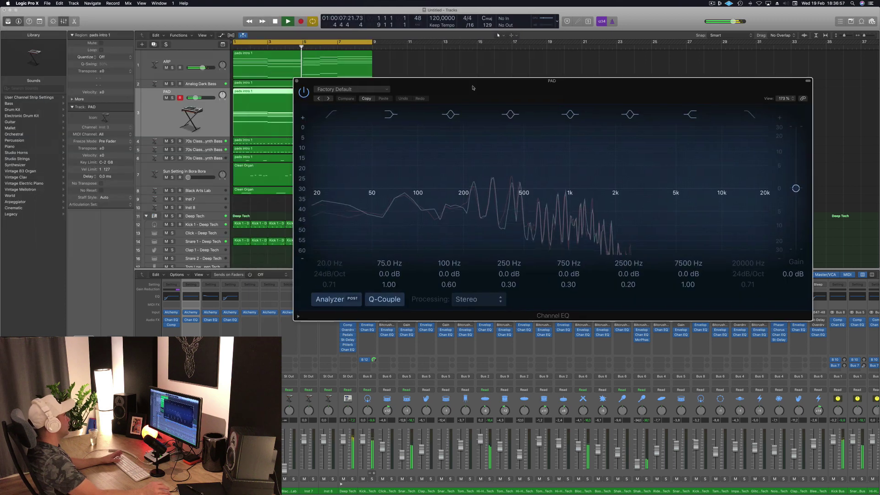
click(338, 116)
drag(330, 201, 435, 198)
drag(521, 102, 388, 160)
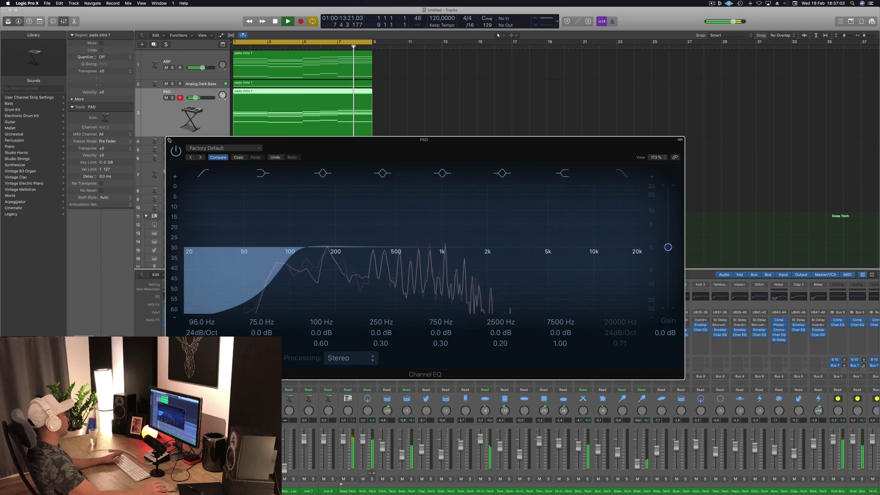
key(super+w)
Replay the loop from the start to judge the PAD within the mix, and stop playback.
click(460, 107)
key(Return)
key(space)
click(141, 116)
key(space)
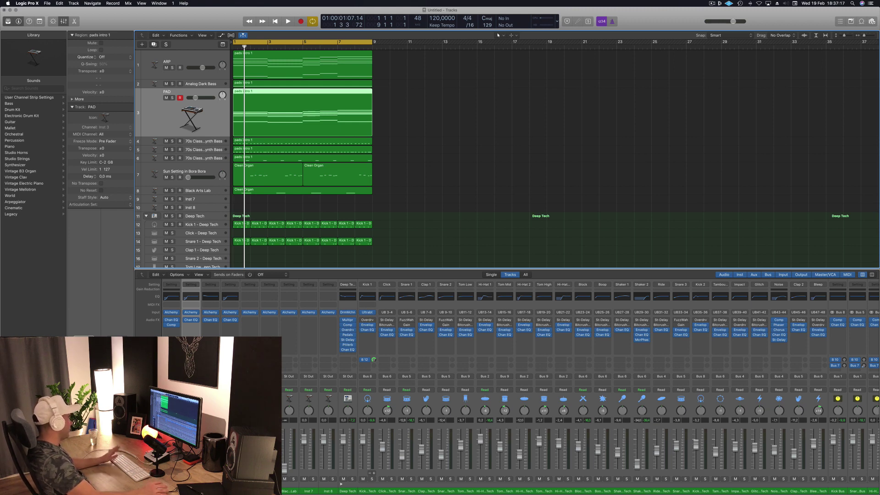
Insert a Compressor on the PAD track and set its side chain to Bus 12.
click(171, 324)
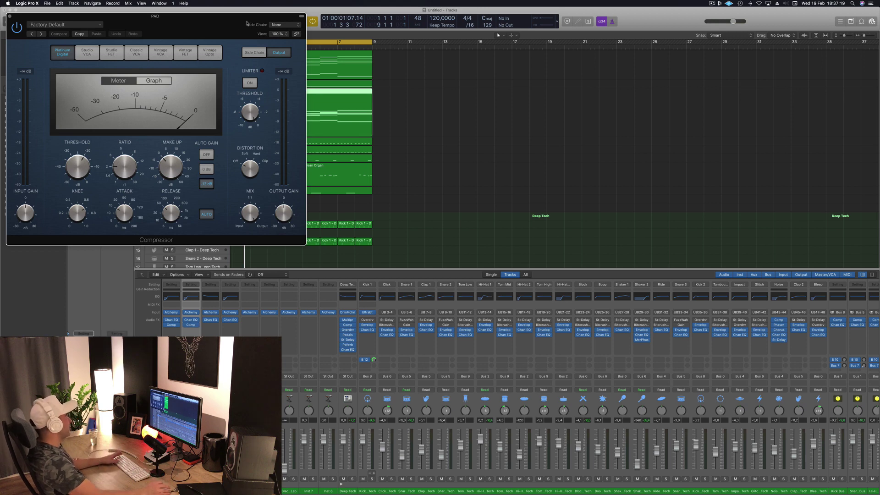
drag(248, 21, 554, 226)
click(608, 226)
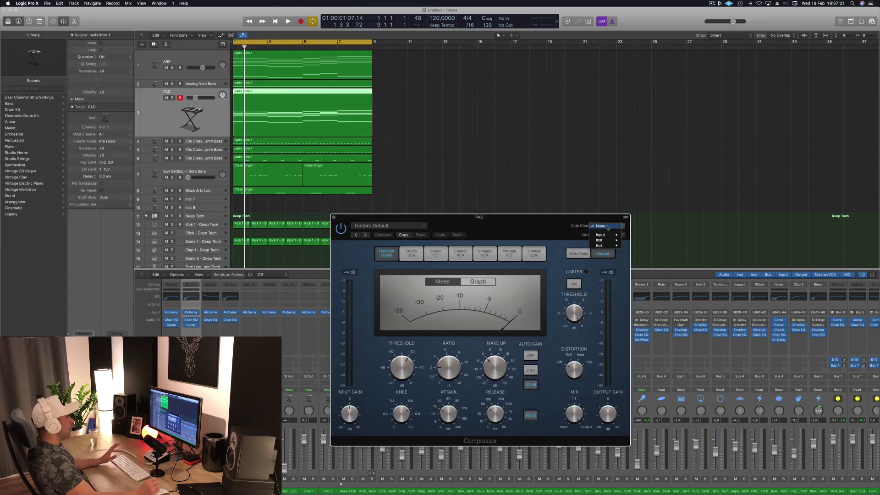
mouse_move(600, 245)
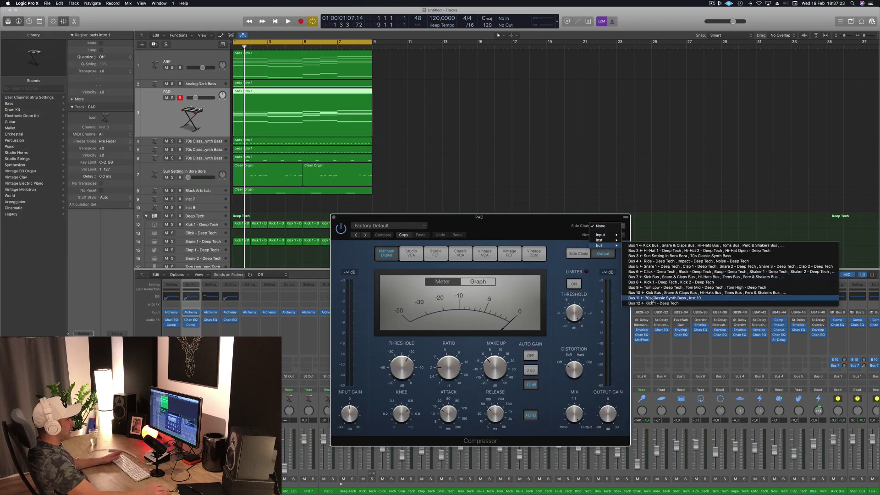
click(658, 303)
drag(543, 227, 628, 167)
Raise the PAD Compressor's ratio and replay the loop to hear the ducking against the kick.
key(space)
drag(536, 310, 541, 295)
key(space)
drag(630, 163, 615, 153)
key(space)
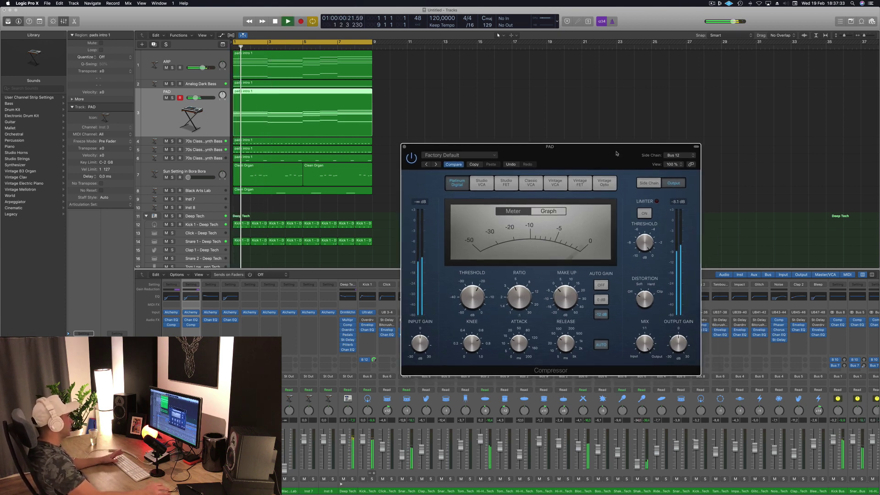
Compare the PAD with its Compressor bypassed and switched back on during playback, and close the plug-in window.
click(411, 158)
key(space)
key(space)
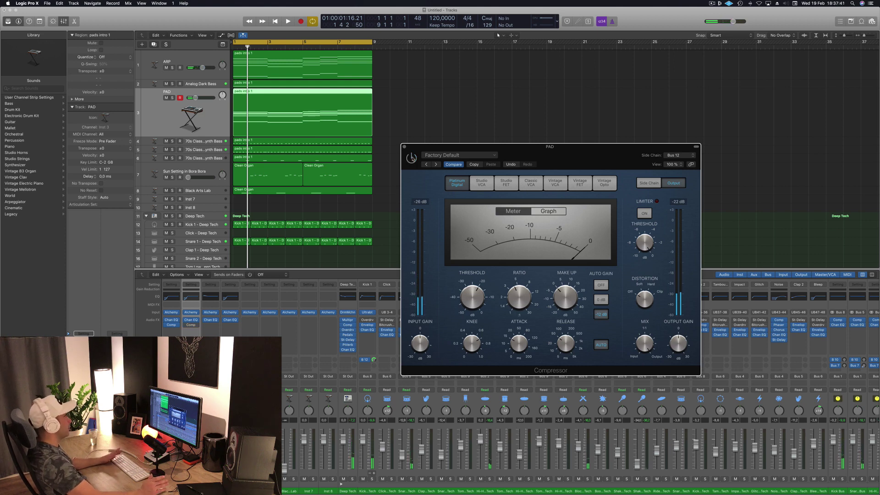
key(space)
key(space)
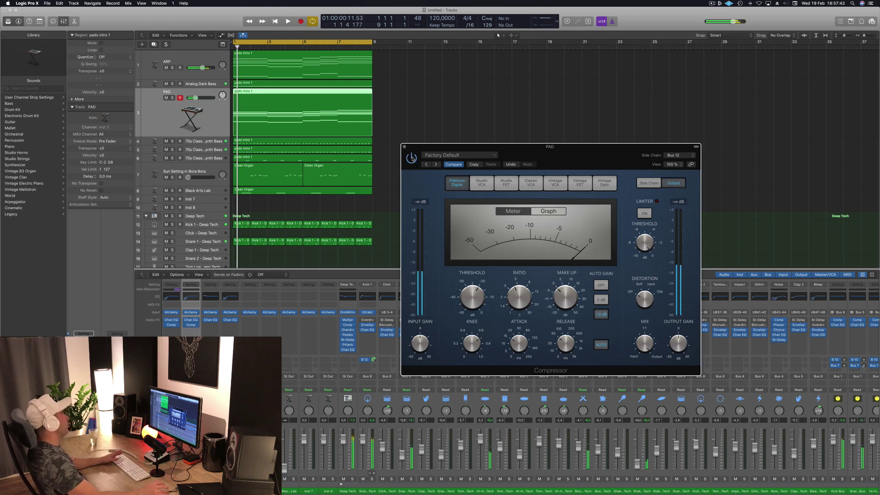
mouse_move(596, 156)
mouse_down()
mouse_move(532, 201)
mouse_move(589, 150)
mouse_up()
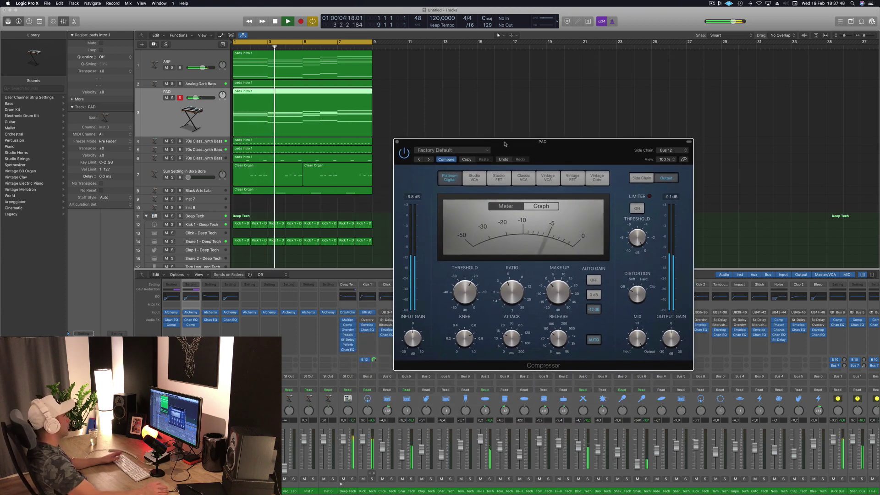
click(396, 142)
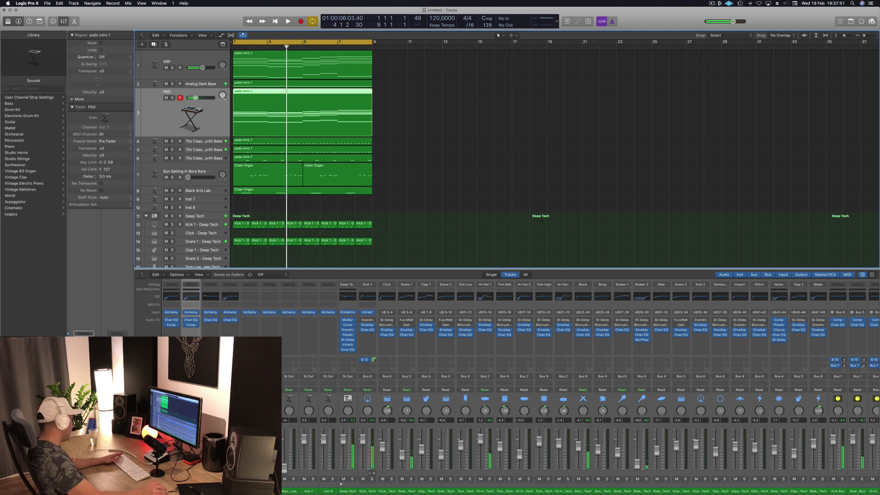
Replay the loop from the start, and repeat all regions three times to extend the arrangement to bar 33.
key(Return)
key(space)
click(428, 184)
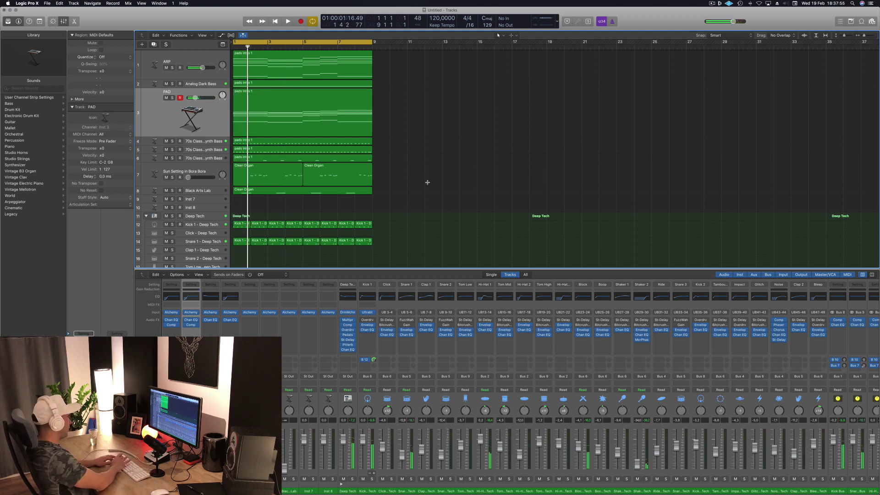
key(super+a)
key(super+r)
key(super+r)
key(super+r)
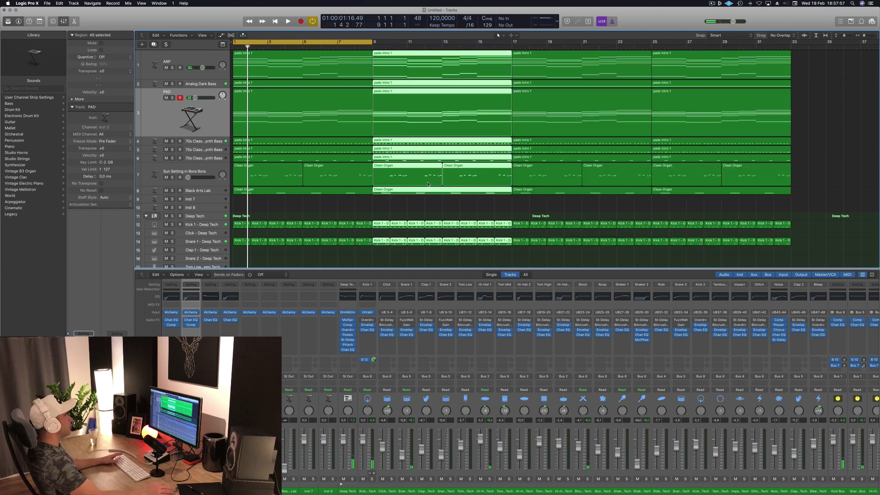
Clear the region selection and replay the loop from the start, with the PAD track selected during playback.
click(711, 3)
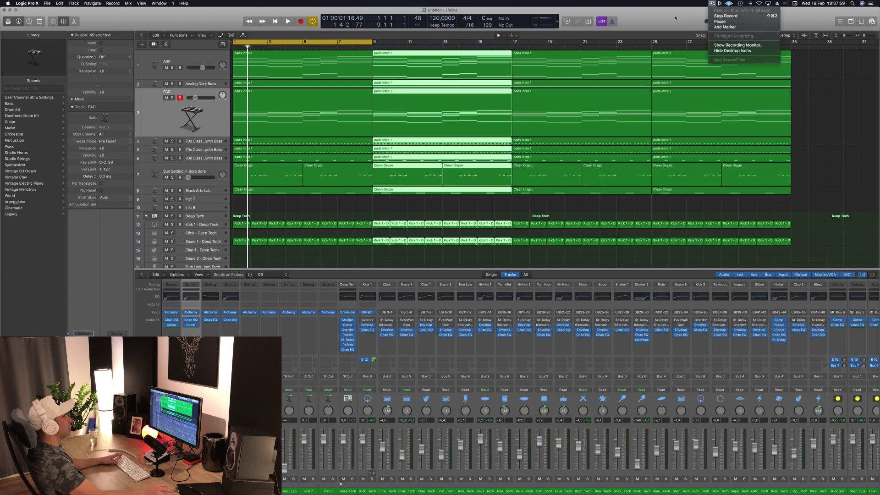
key(Escape)
click(326, 185)
key(Return)
key(space)
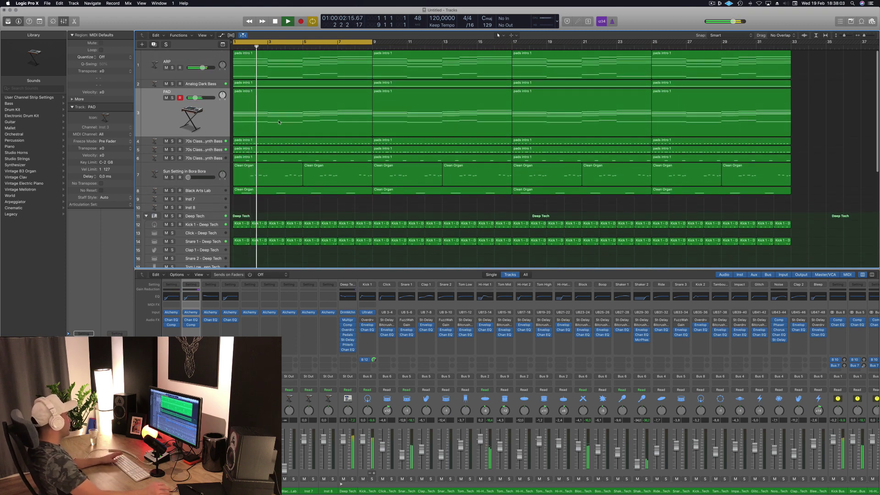
click(205, 123)
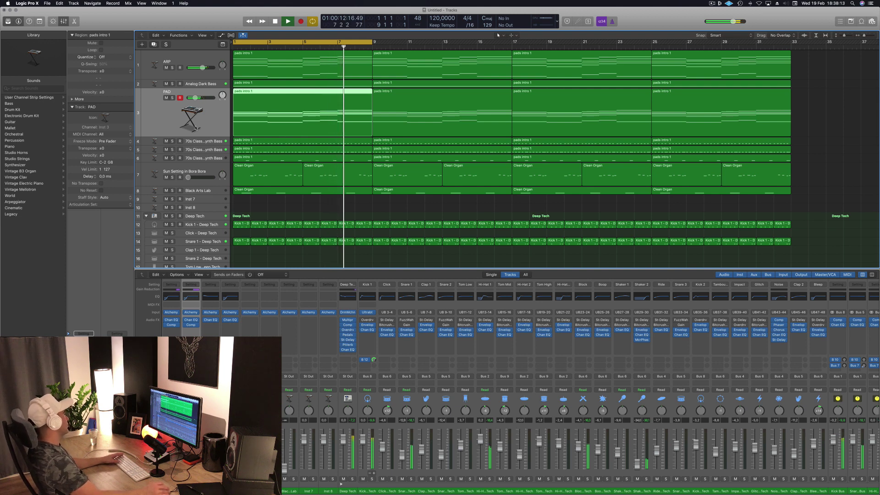
Insert a Channel EQ on the 70s Classic Synth Bass on track 6 and set its low cut to 106 Hz at 24 dB/Oct.
click(210, 158)
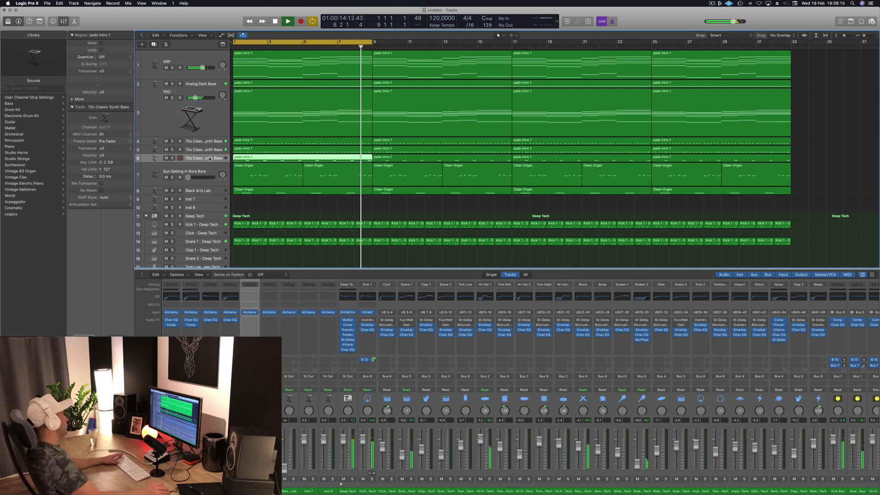
key(space)
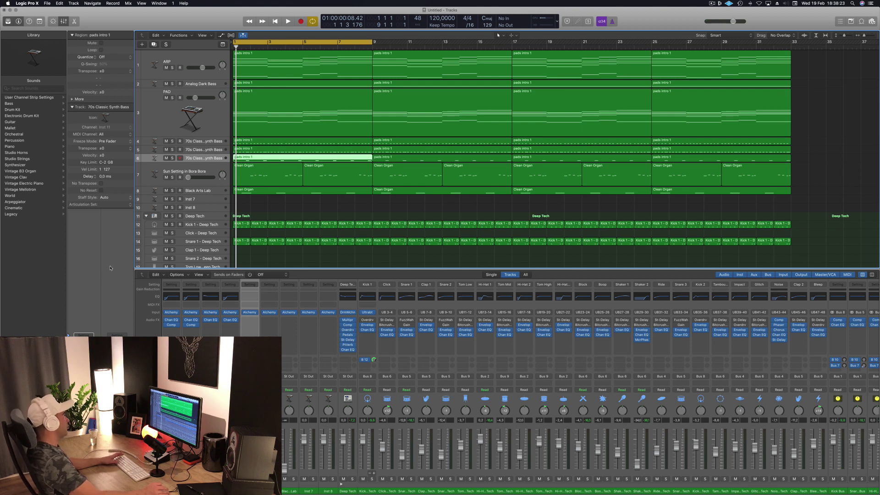
key(space)
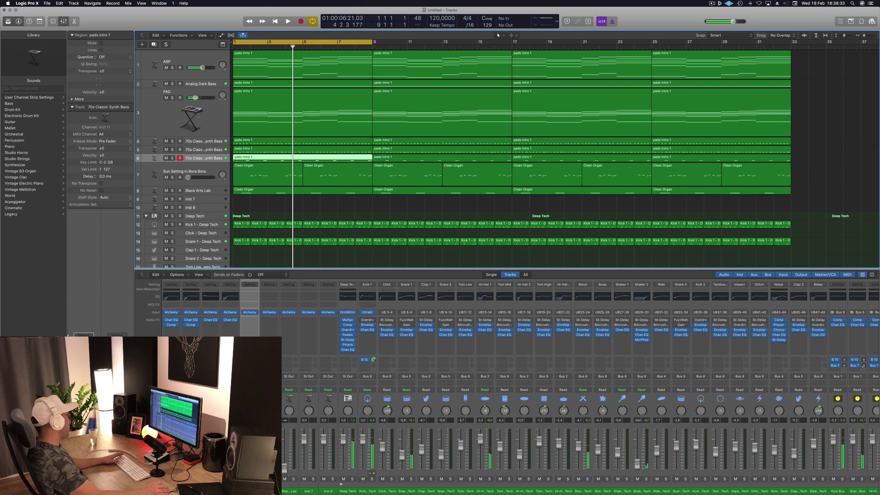
click(250, 296)
drag(65, 118, 158, 122)
drag(228, 19, 429, 51)
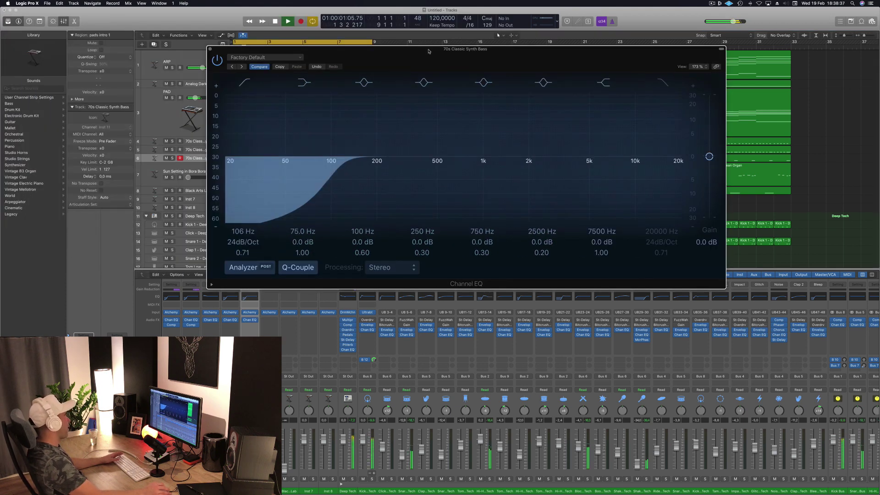
click(210, 49)
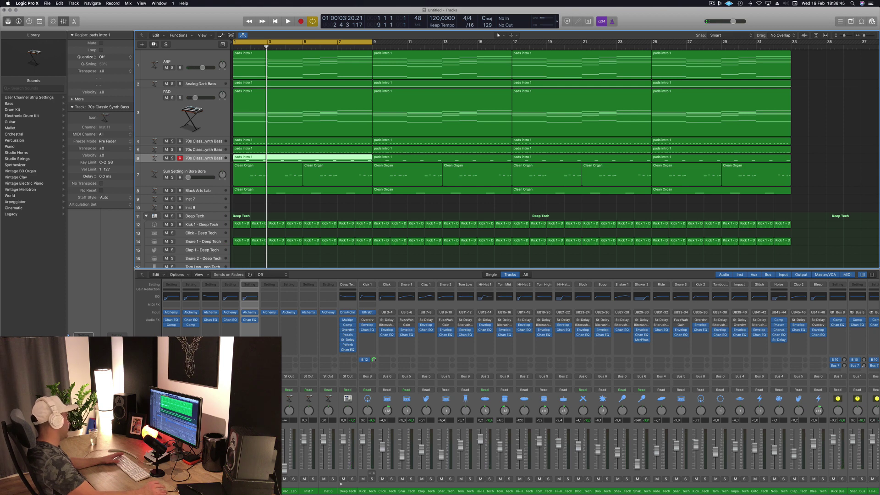
Insert a Compressor on track 6 with its side chain set to Bus 12, and set the ratio to 4.1:1 during playback.
key(v)
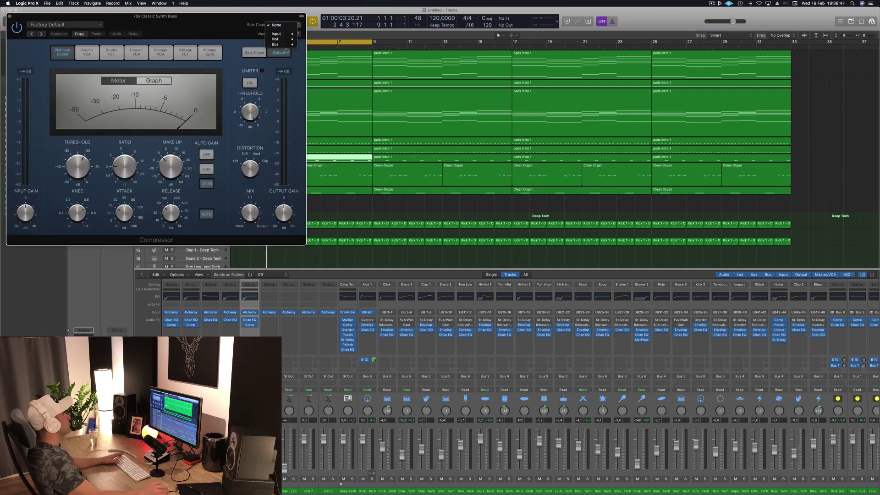
click(227, 37)
drag(227, 37, 516, 125)
key(space)
drag(441, 262, 443, 247)
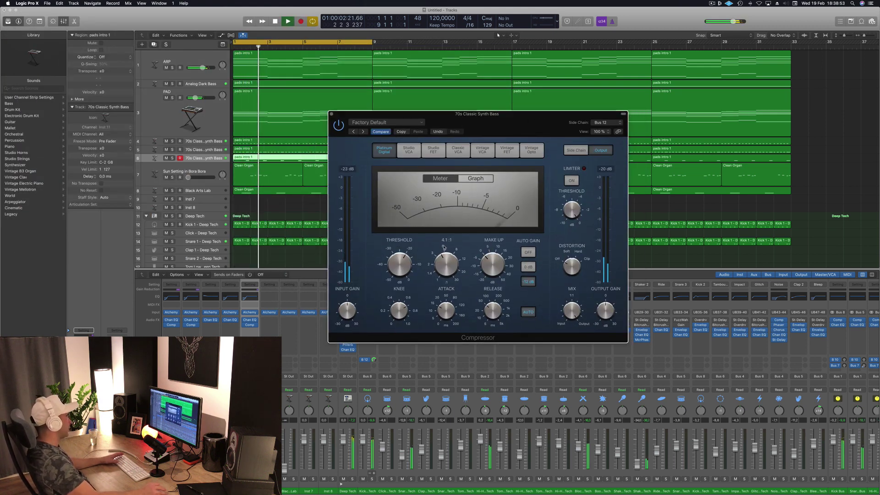
drag(528, 123, 421, 177)
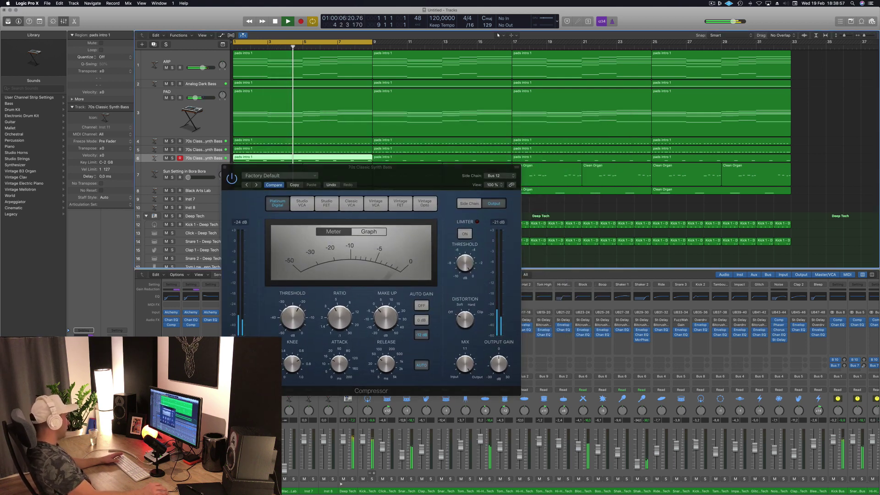
drag(421, 177, 674, 197)
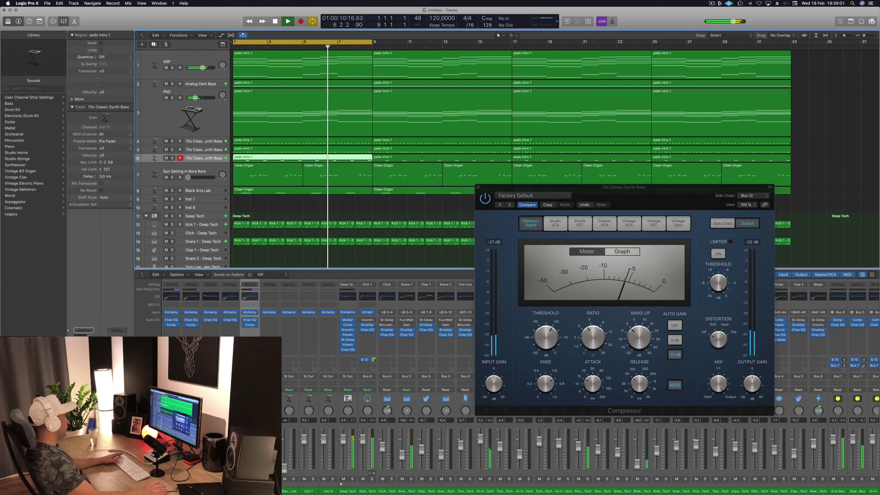
key(space)
Add a high cut at 1720 Hz to the track 6 Channel EQ, compare it off and on, and close the EQ window.
drag(681, 170, 522, 173)
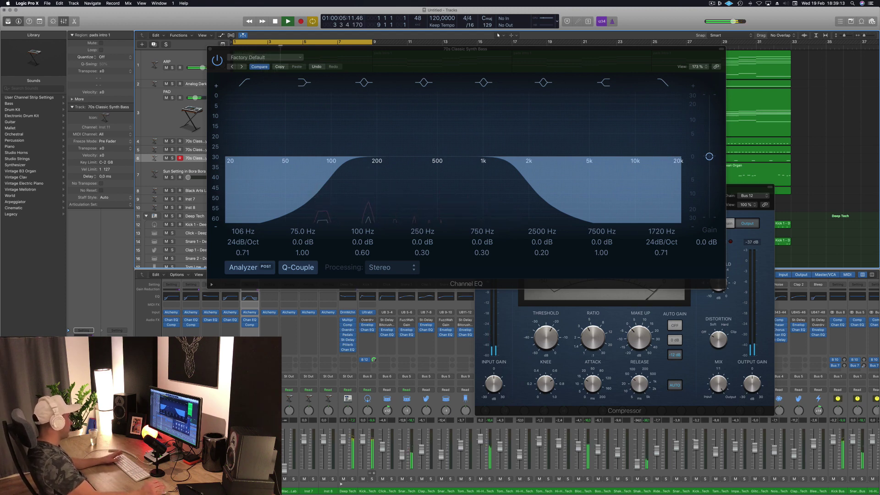
key(Return)
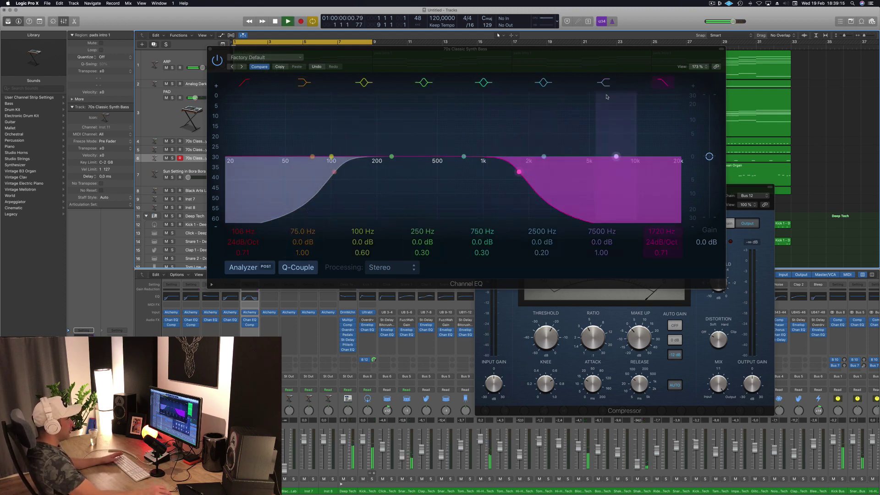
click(659, 84)
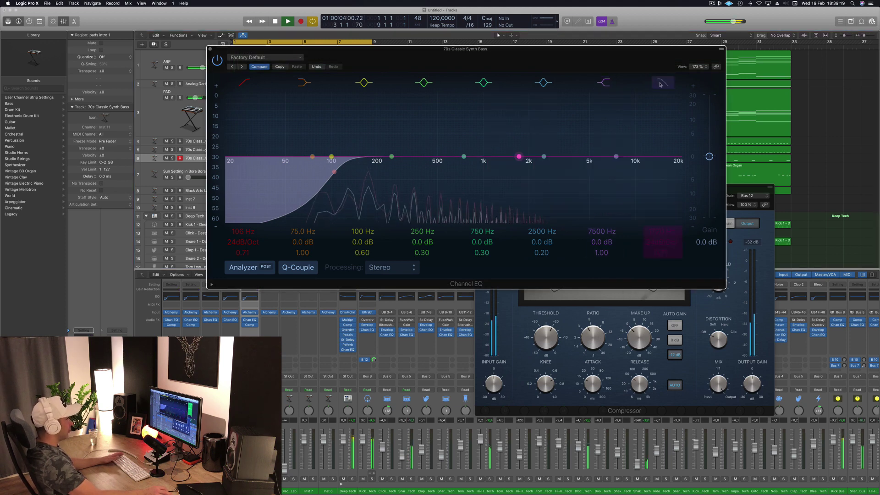
click(660, 83)
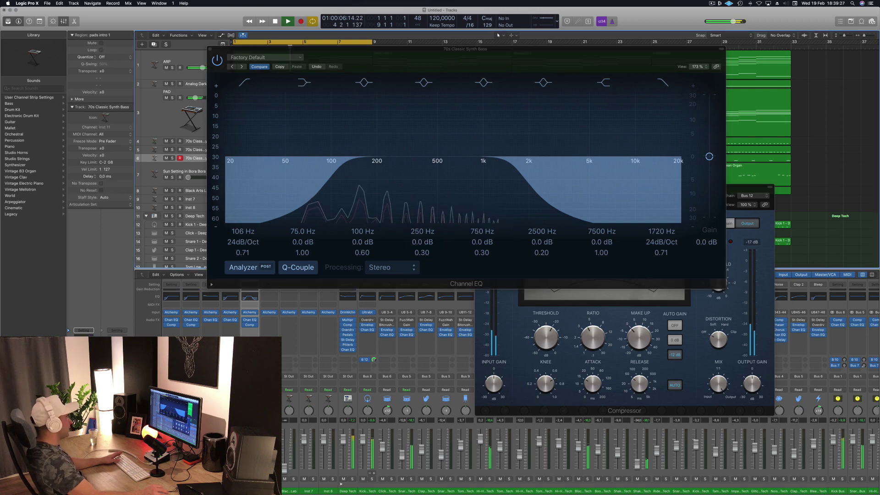
click(211, 48)
click(277, 210)
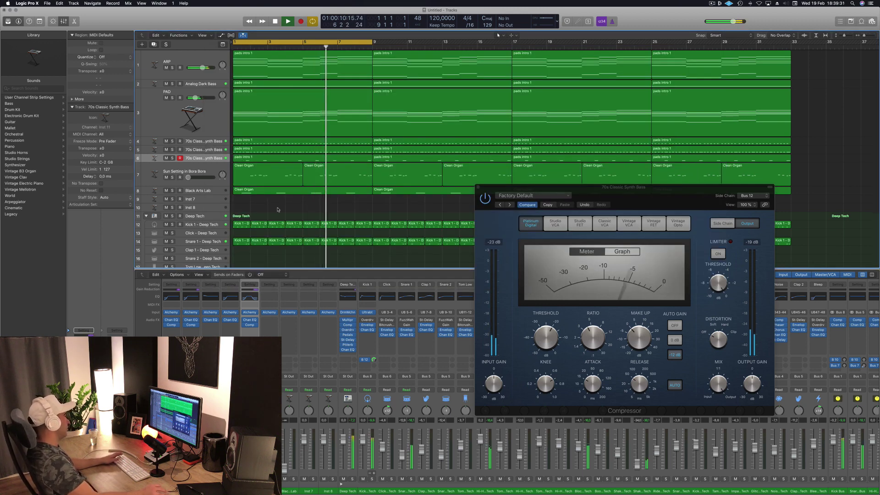
Restart the loop and raise the volume of the Sun Setting in Bora Bora track during playback.
key(space)
key(Return)
click(195, 174)
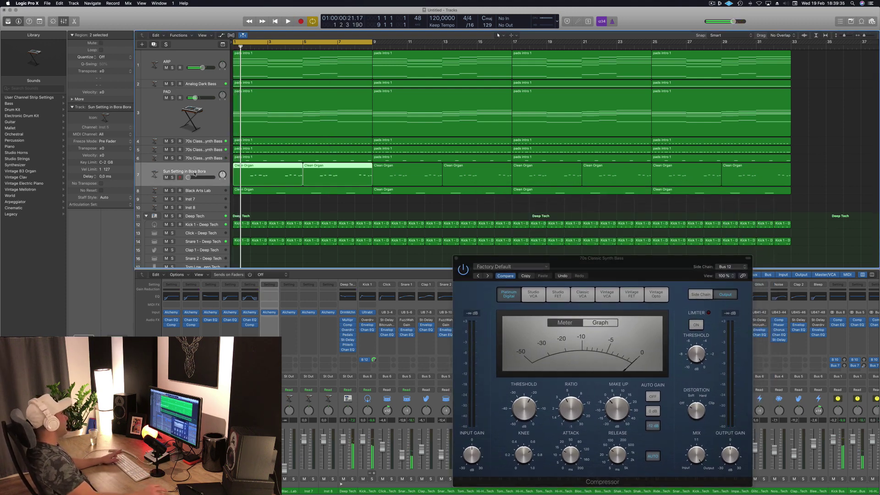
key(space)
drag(194, 176, 198, 177)
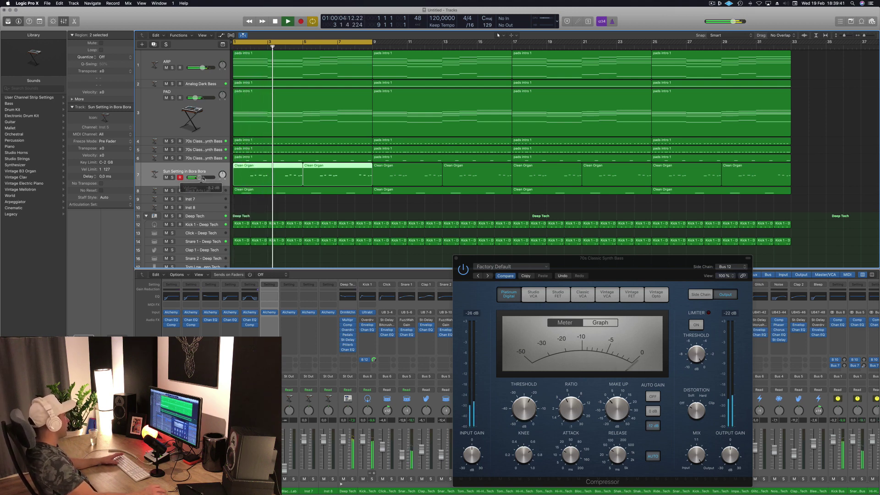
key(Return)
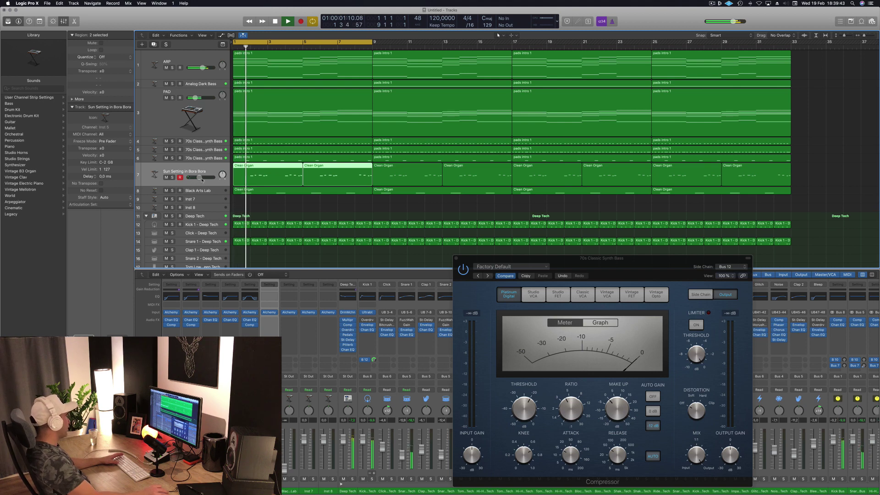
drag(199, 177, 201, 177)
Insert a Channel EQ on the Sun Setting in Bora Bora track and set its low cut to 365 Hz at 24 dB/Oct.
key(e)
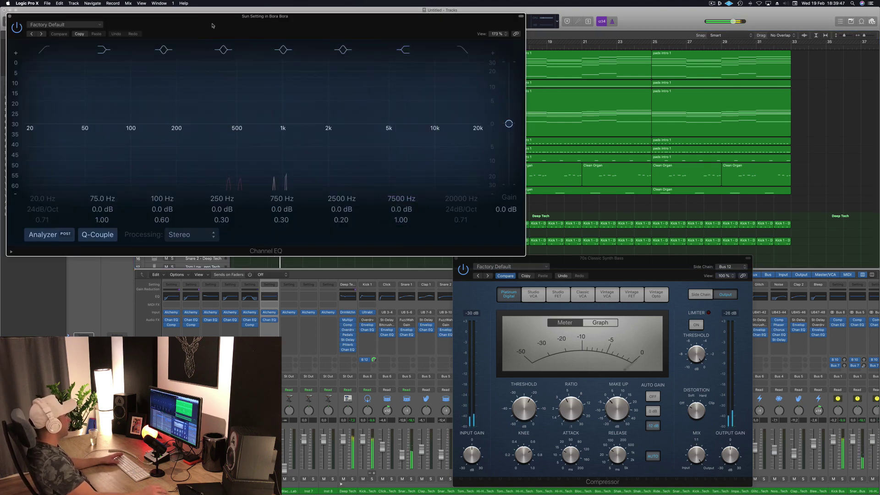
drag(183, 16, 392, 76)
click(252, 110)
drag(240, 204, 425, 201)
drag(422, 89, 322, 108)
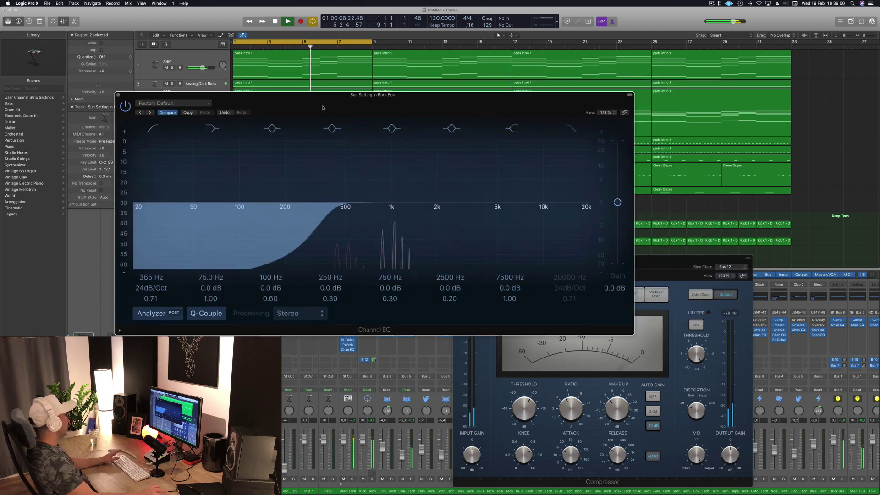
click(118, 96)
Replay the loop from the start to check the balance, and close the open Compressor window.
key(space)
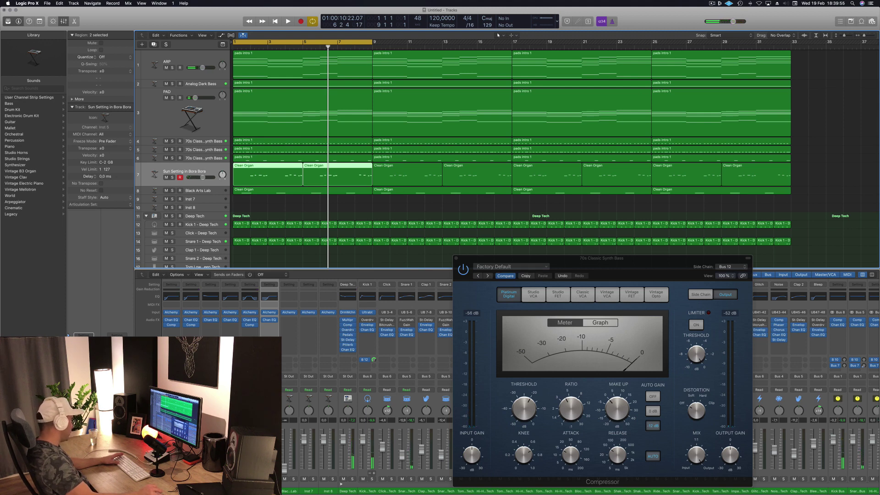
key(Return)
key(space)
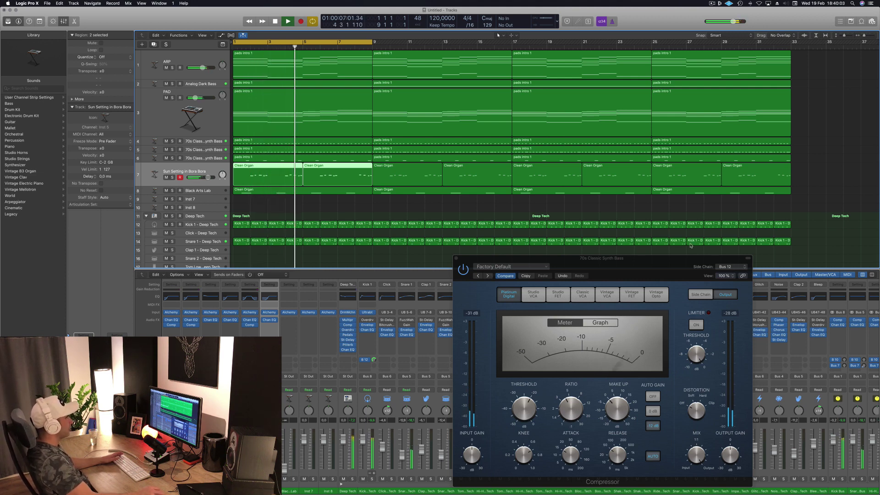
drag(602, 258, 479, 259)
key(super+w)
key(space)
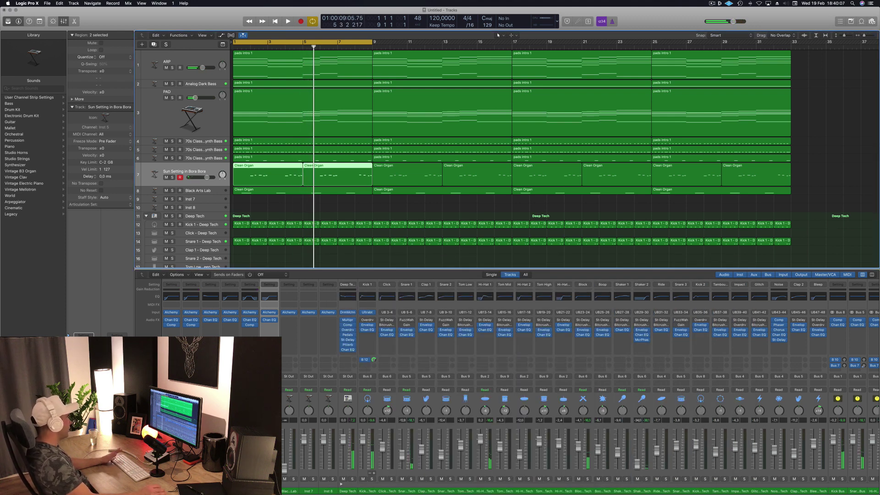
Clear the region selection and slightly lower the Sun Setting in Bora Bora track's volume during playback.
key(shift+space)
key(shift+super+a)
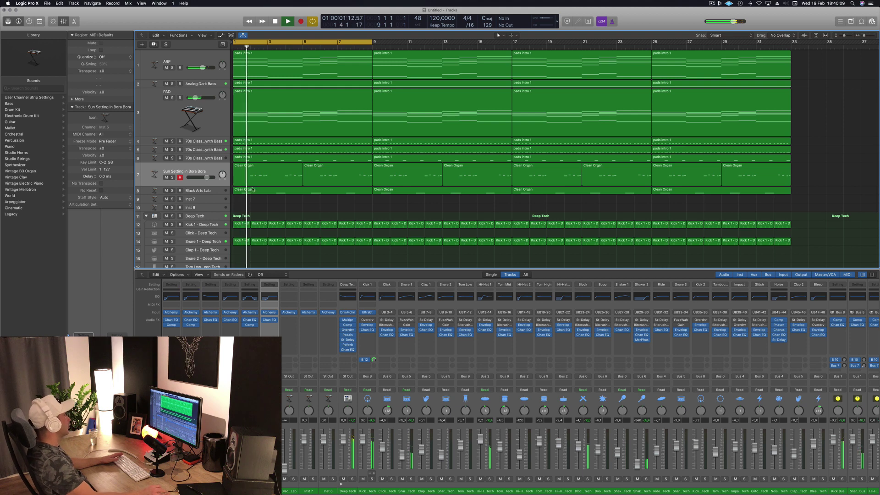
click(219, 193)
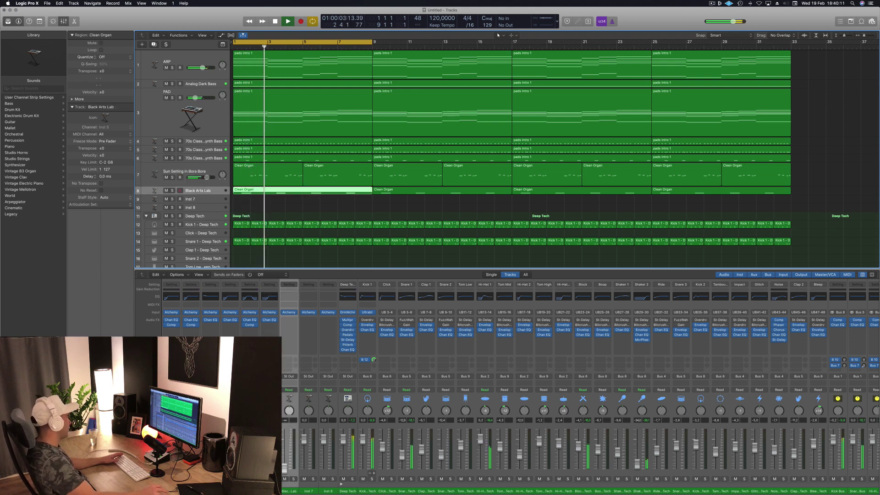
click(209, 172)
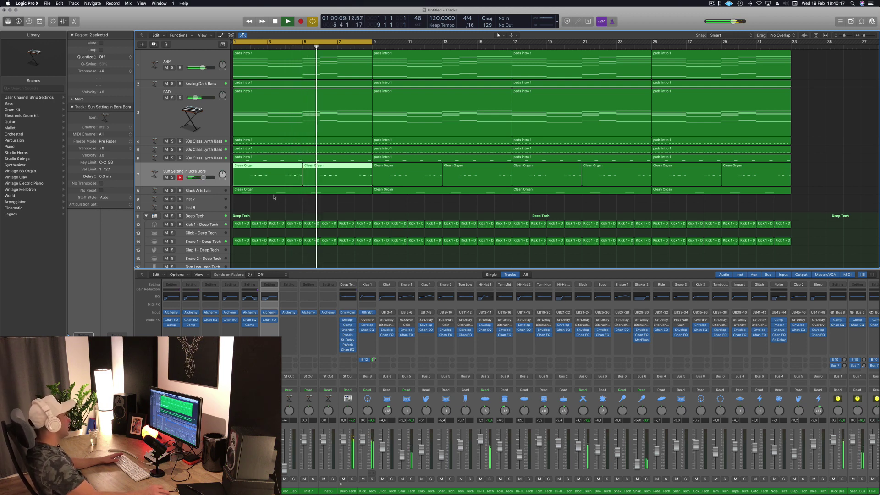
Insert a Channel EQ on the Black Arts Lab track and set its low cut to 215 Hz at 24 dB/Oct.
click(215, 191)
key(Return)
key(space)
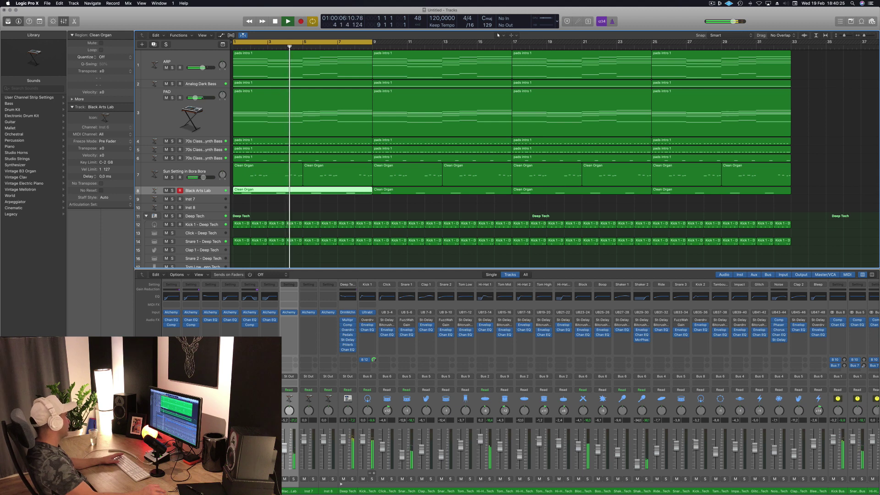
click(289, 297)
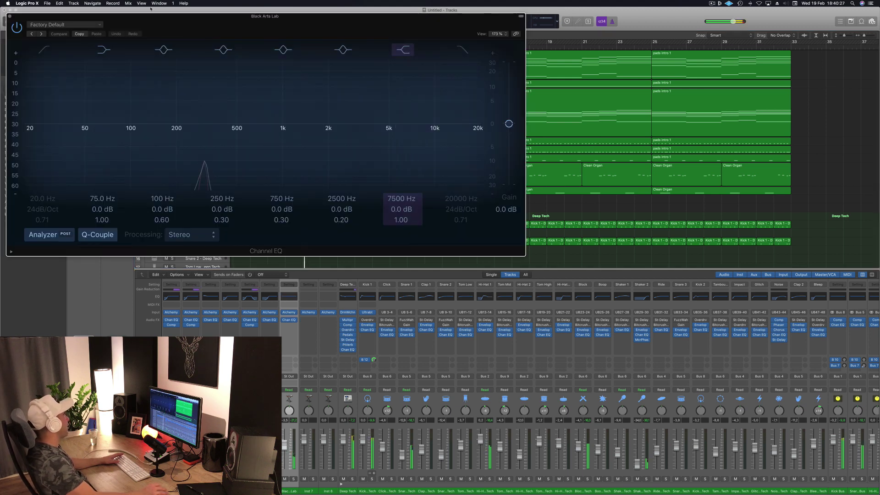
drag(41, 124, 207, 129)
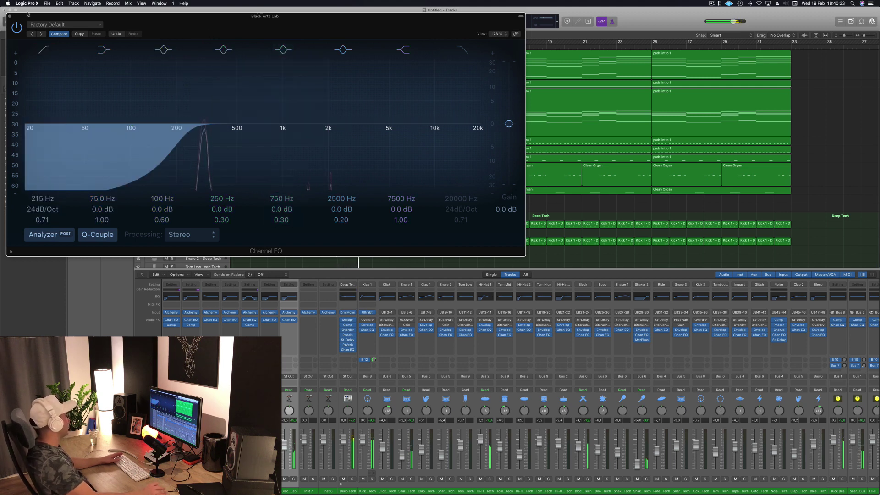
click(10, 17)
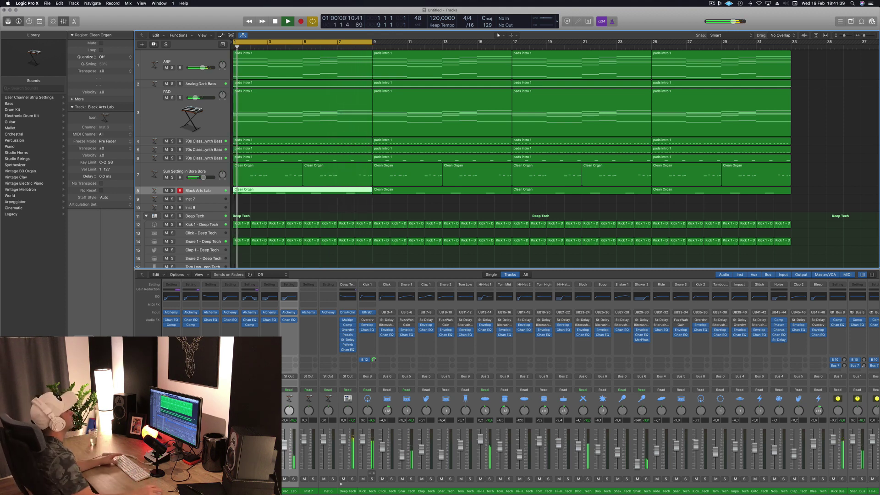
Stop the loop playback with no region selected and end the screen recording.
click(487, 208)
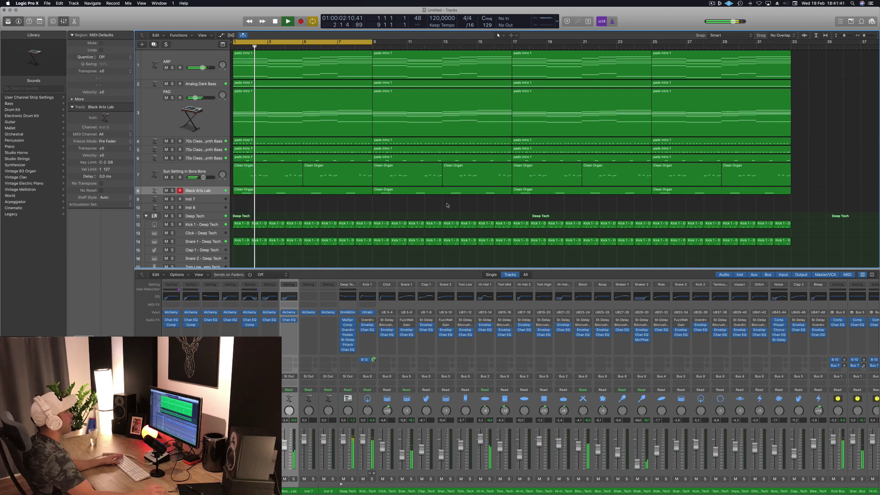
key(space)
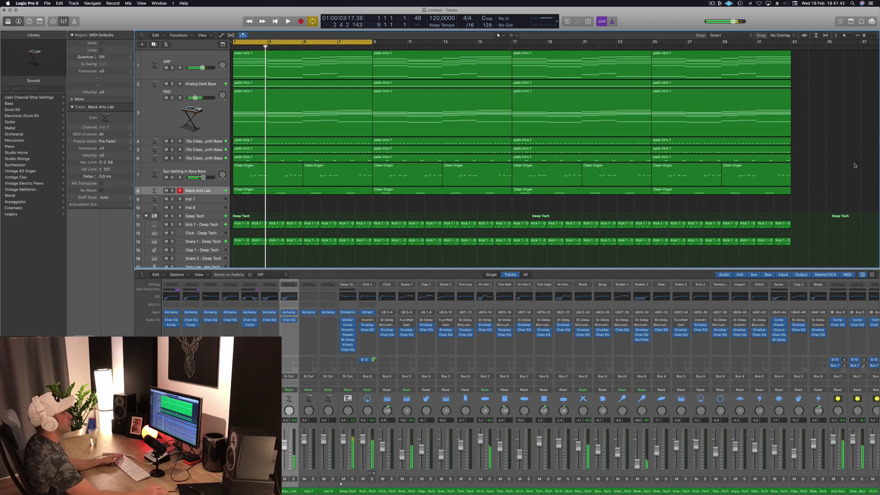
click(711, 4)
click(723, 16)
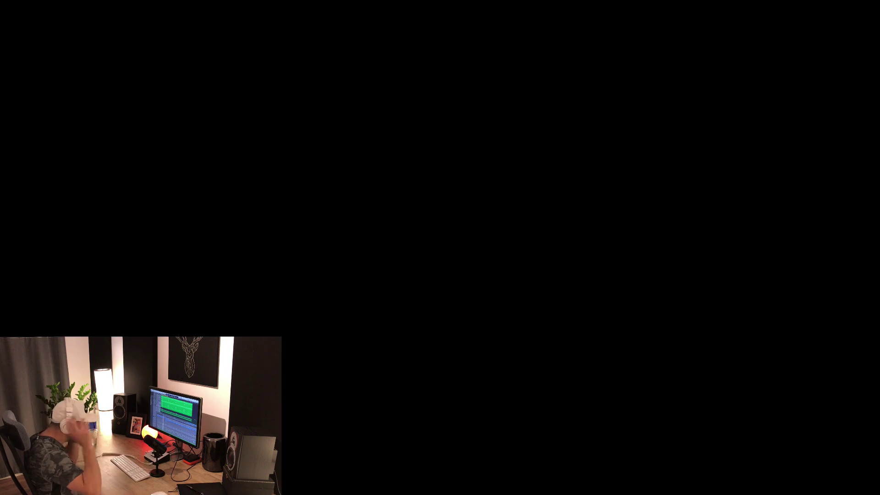